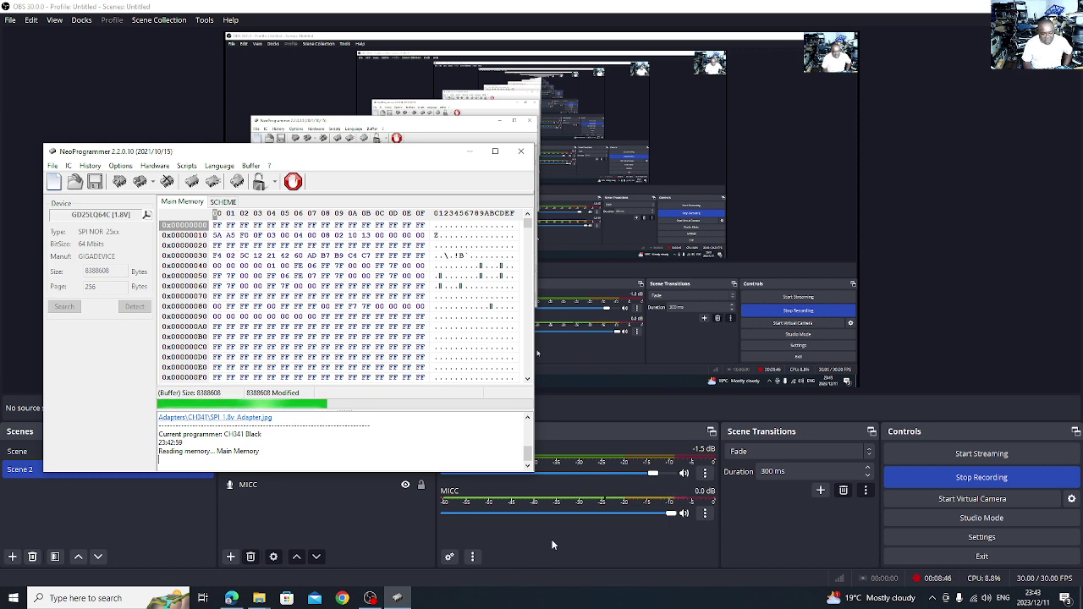
Step: Lower the MICC audio level to -3.9 dB in the OBS mixer and return to NeoProgrammer
{"action": "left_click", "coordinate": [642, 514]}
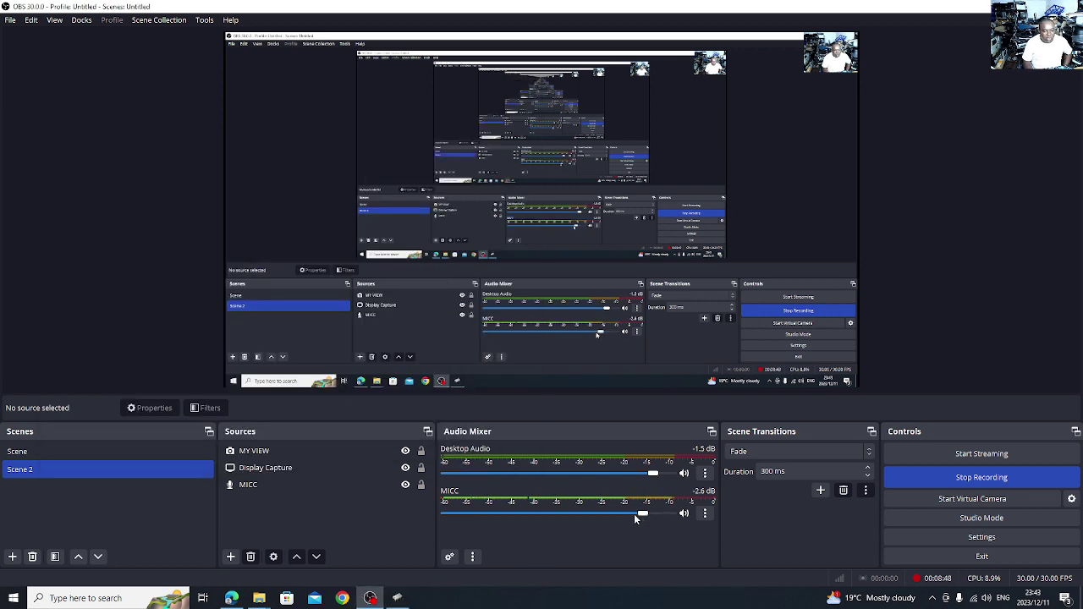
{"action": "left_click", "coordinate": [632, 515]}
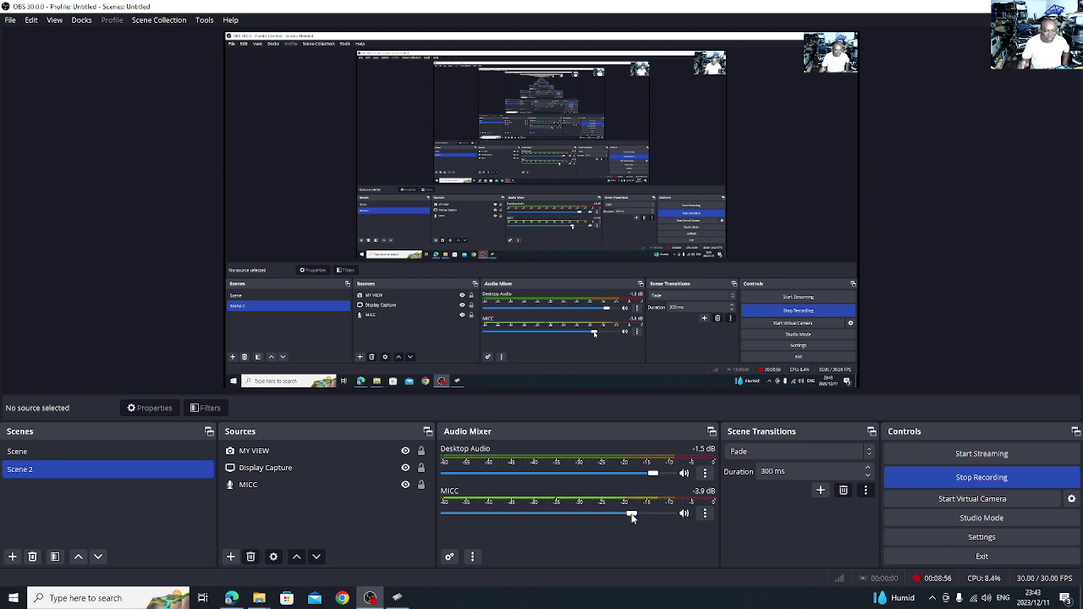
{"action": "left_click", "coordinate": [397, 597]}
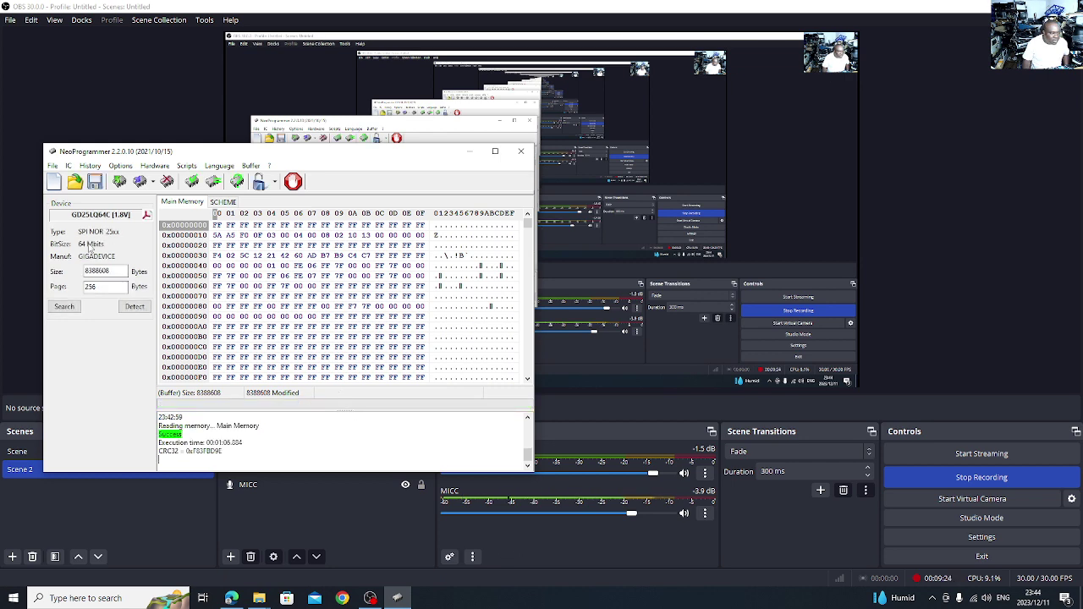
Step: Save the chip memory that was read to the Desktop as "Hp 250 g6 BACKUP"
{"action": "left_click", "coordinate": [95, 181]}
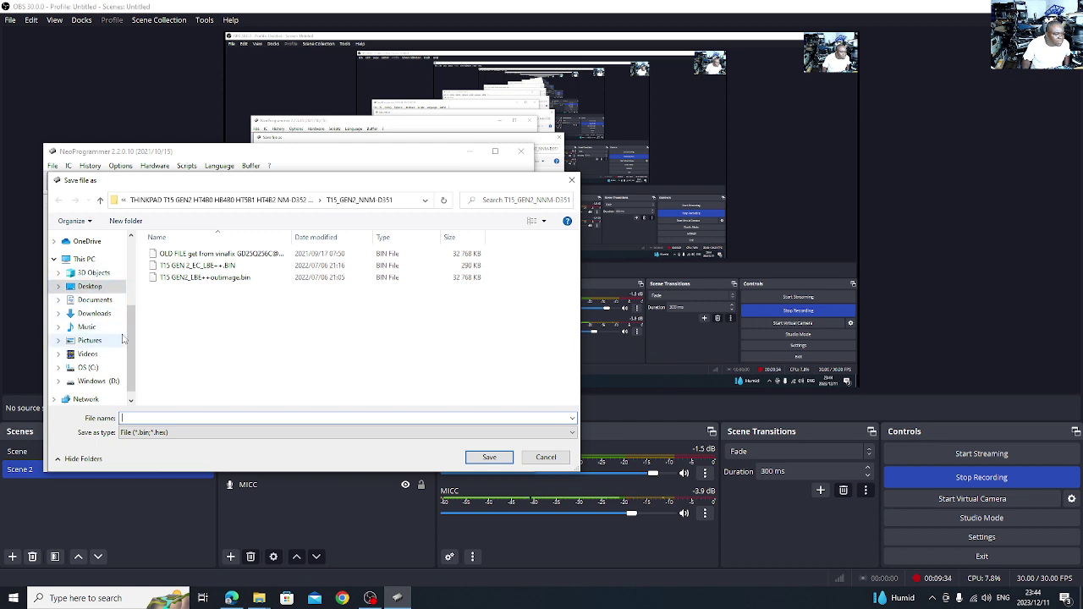
{"action": "scroll", "coordinate": [97, 279], "scroll_direction": "up", "scroll_amount": 4}
{"action": "left_click", "coordinate": [89, 273]}
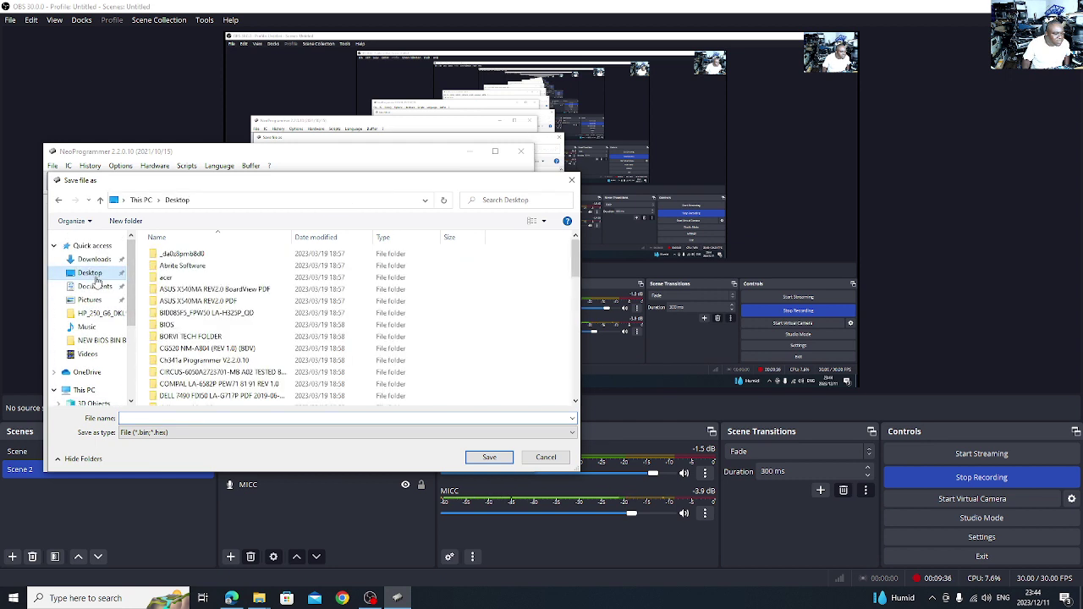
{"action": "left_click", "coordinate": [177, 416]}
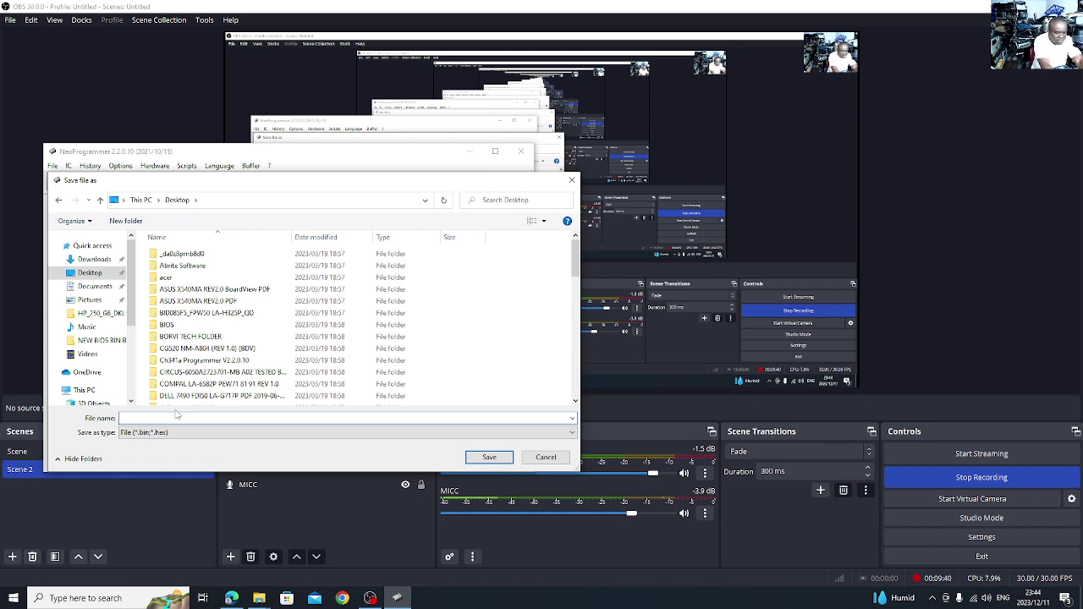
{"action": "type", "text": "hp"}
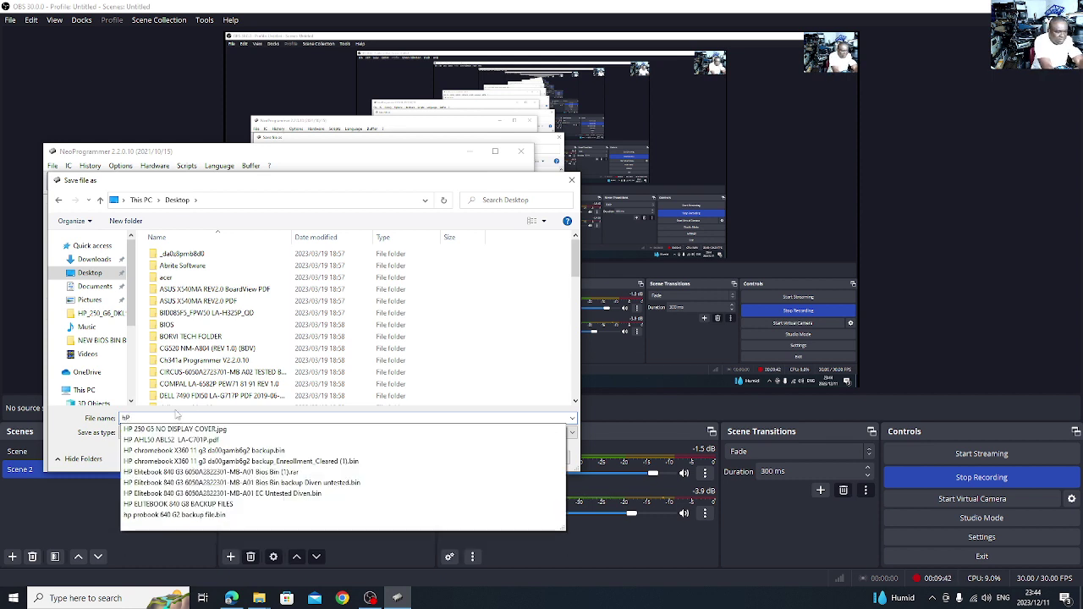
{"action": "key", "text": "BackSpace"}
{"action": "key", "text": "BackSpace"}
{"action": "key", "text": "BackSpace"}
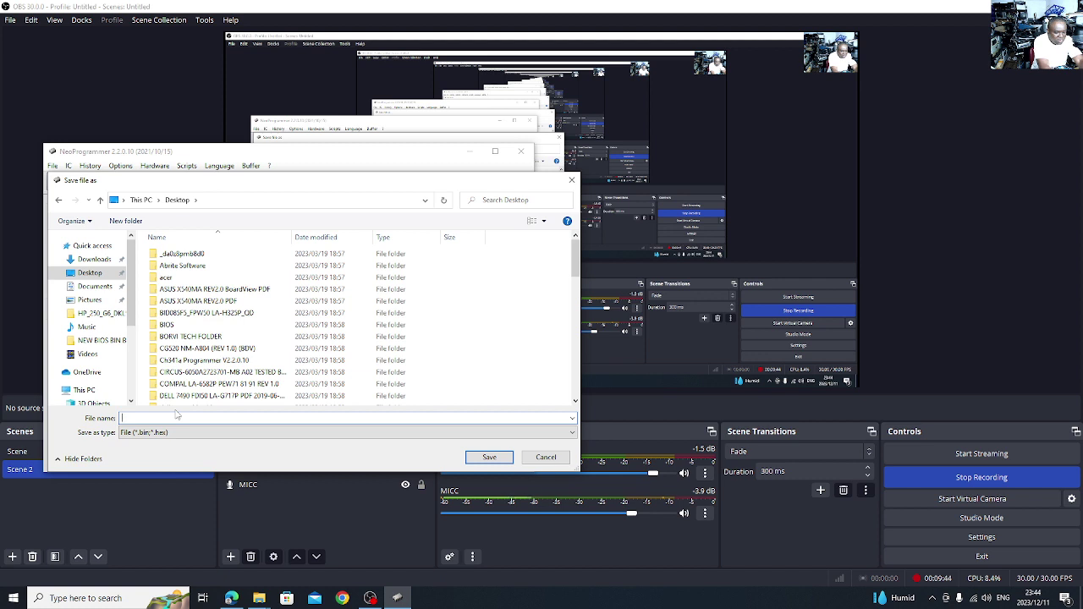
{"action": "type", "text": "Hp"}
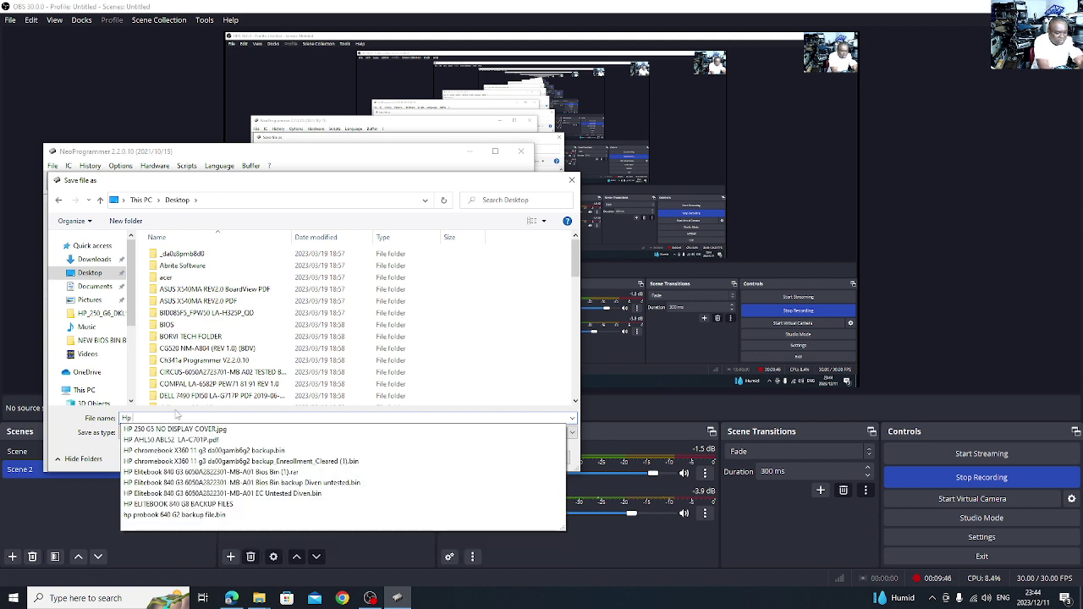
{"action": "type", "text": " 250"}
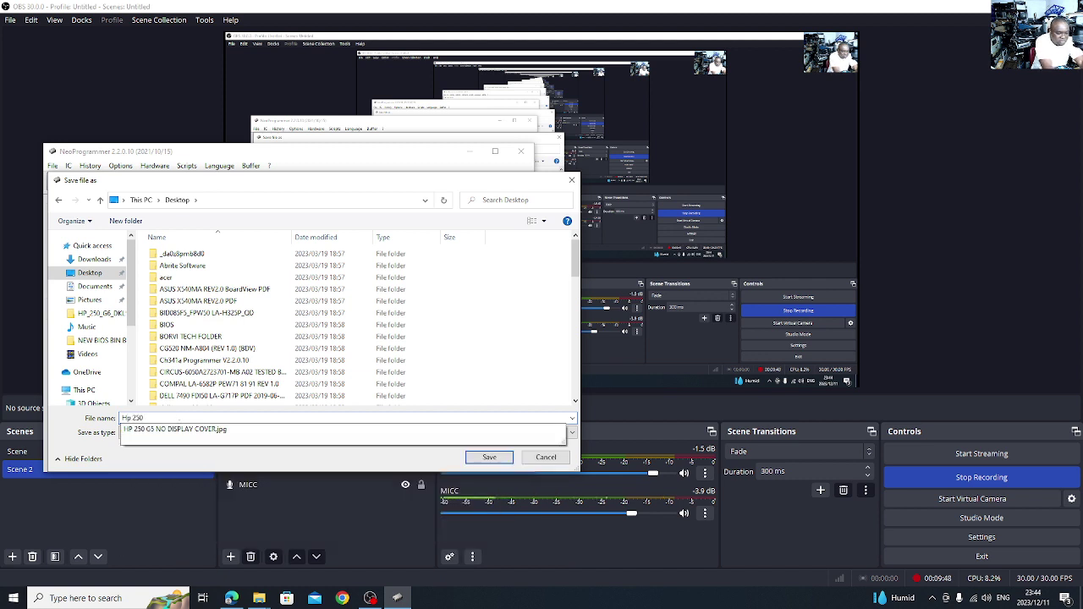
{"action": "type", "text": " gt"}
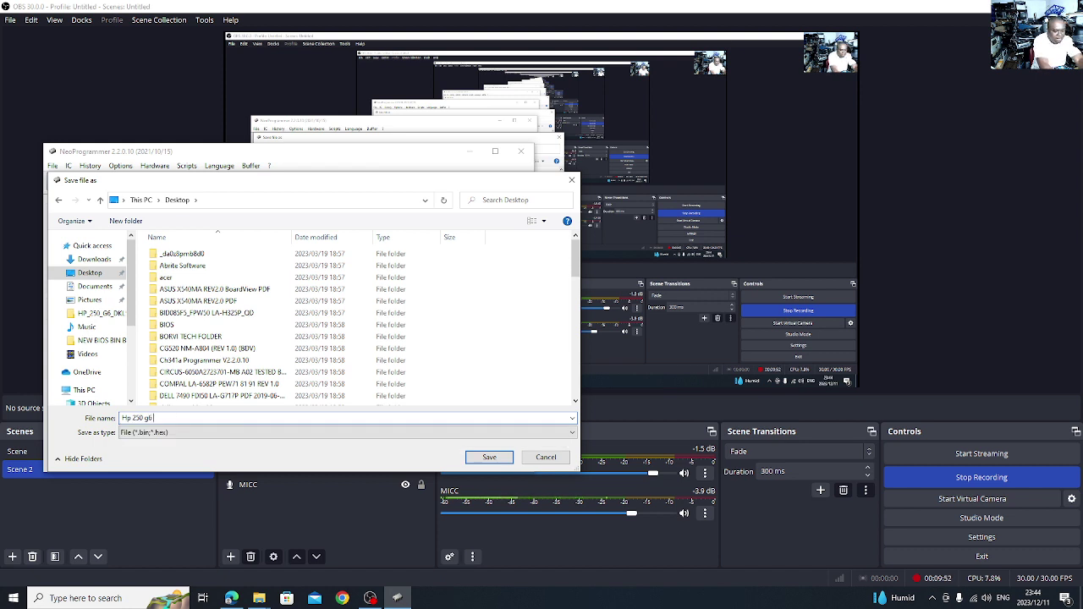
{"action": "type", "text": " B"}
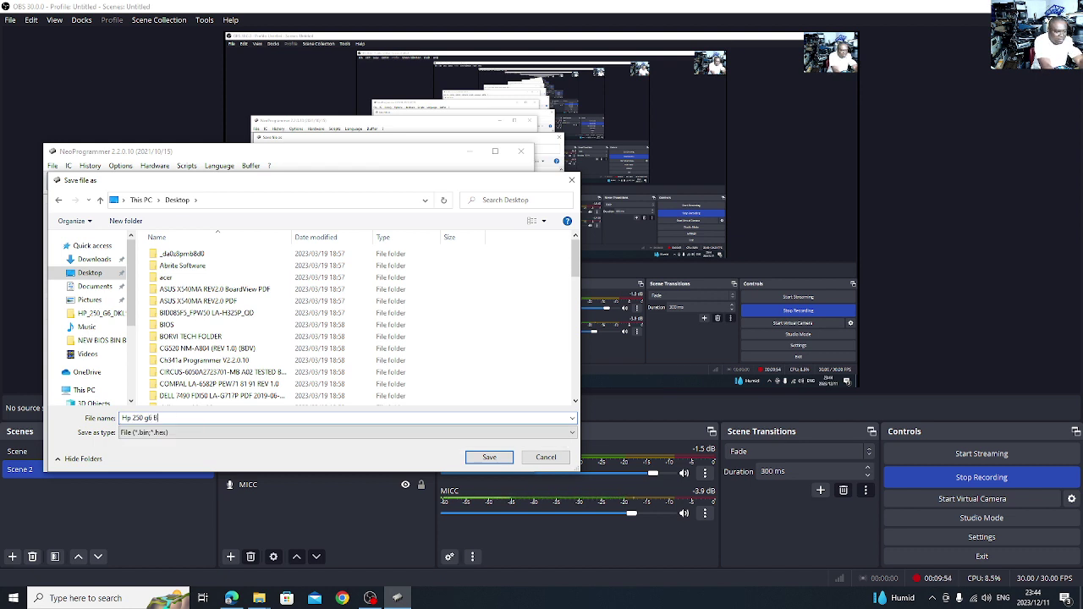
{"action": "type", "text": "I"}
{"action": "type", "text": "CKUP"}
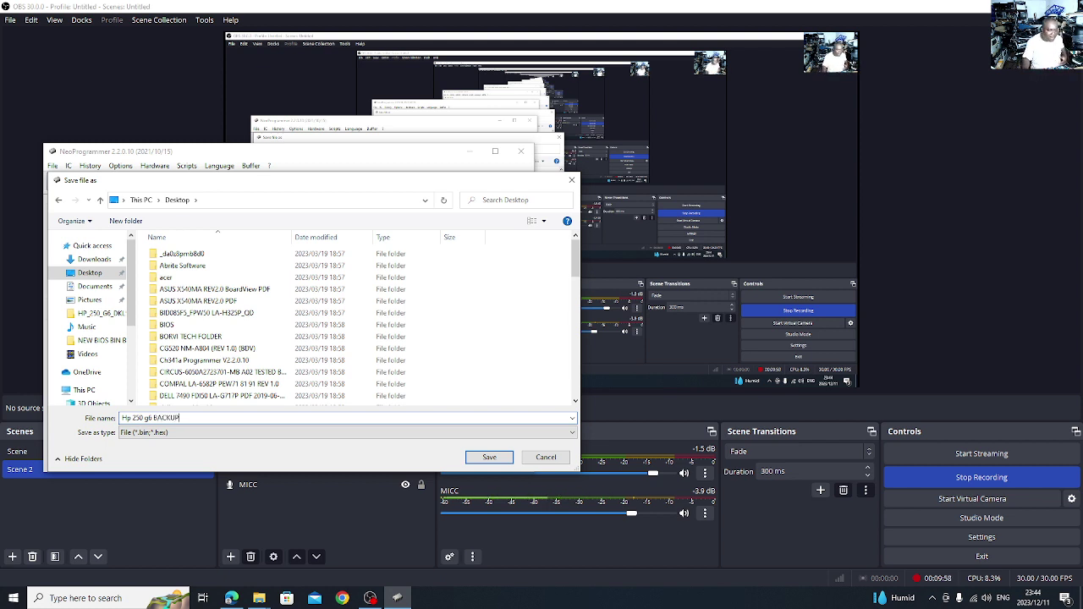
{"action": "left_click", "coordinate": [488, 458]}
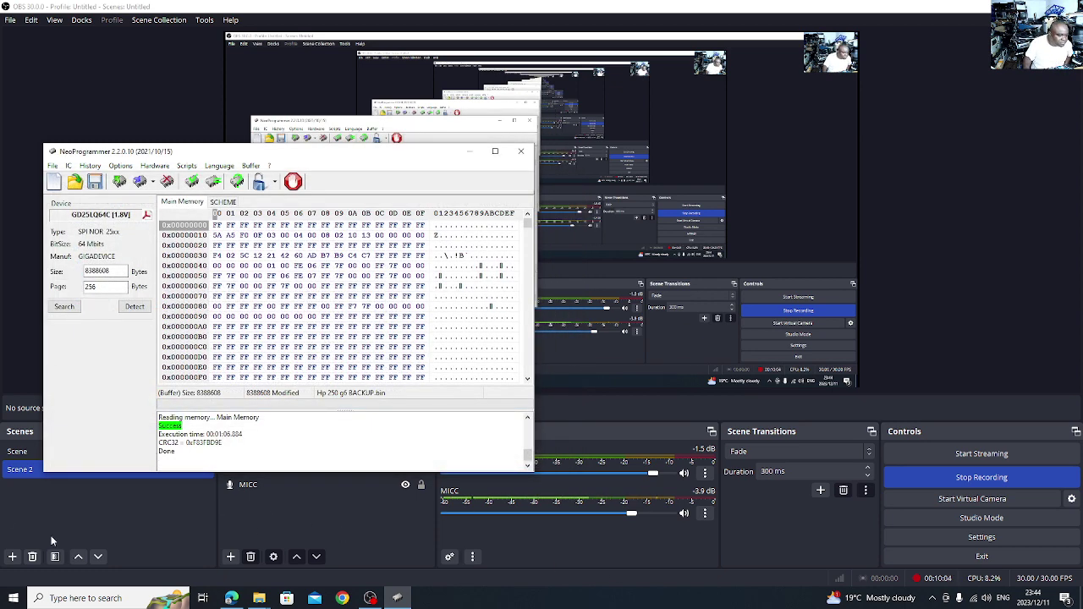
Step: Switch to the Edge browser, search Google for "hp 250 g6" and open HP's HP 250 G6 Notebook PC support page
{"action": "left_click", "coordinate": [28, 457]}
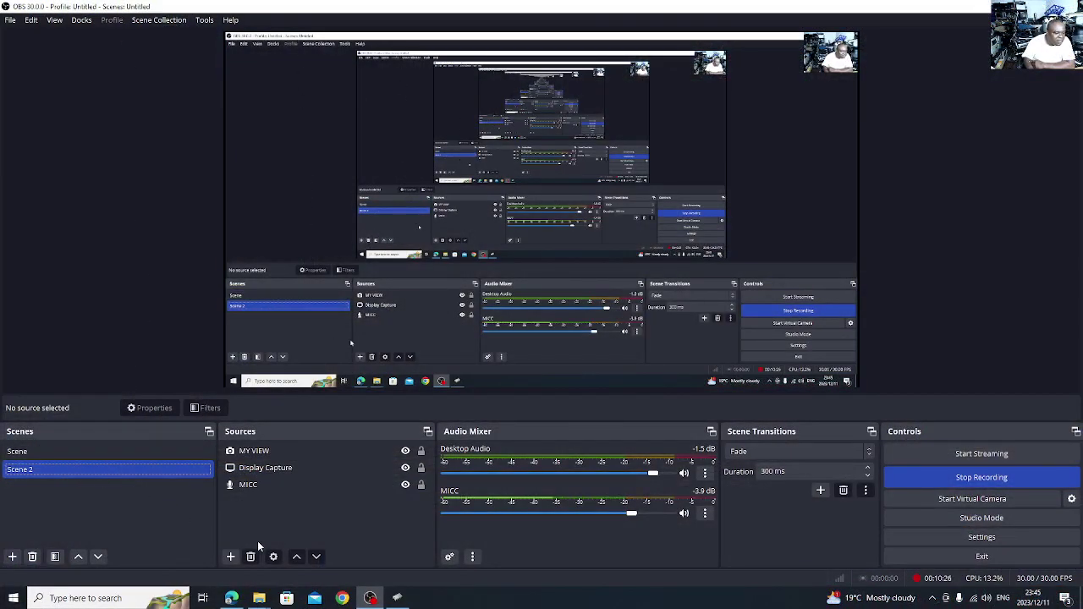
{"action": "left_click", "coordinate": [342, 597]}
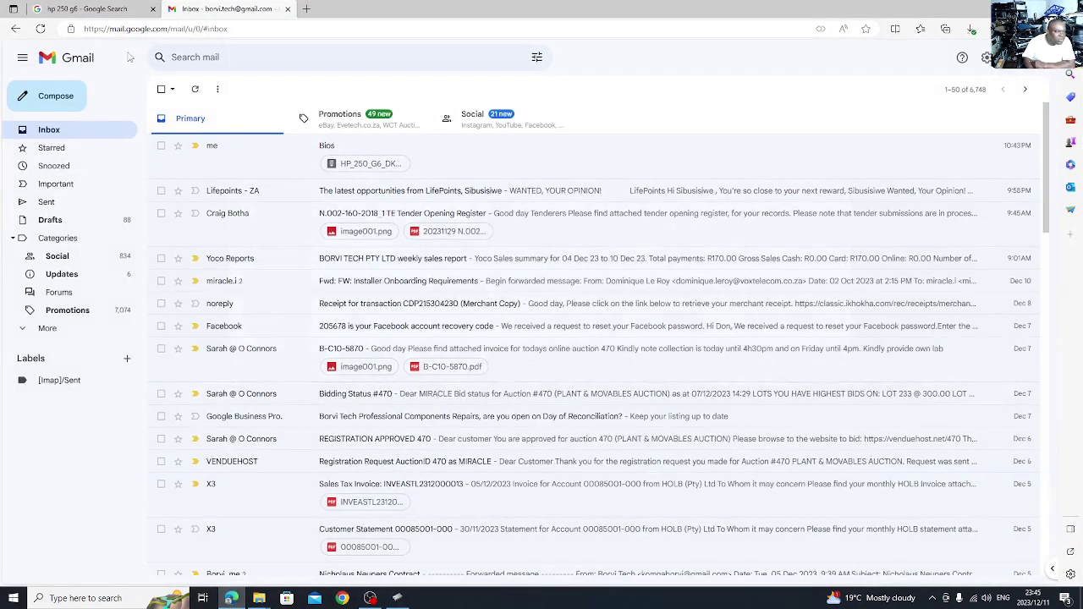
{"action": "left_click", "coordinate": [125, 8]}
{"action": "left_click", "coordinate": [207, 70]}
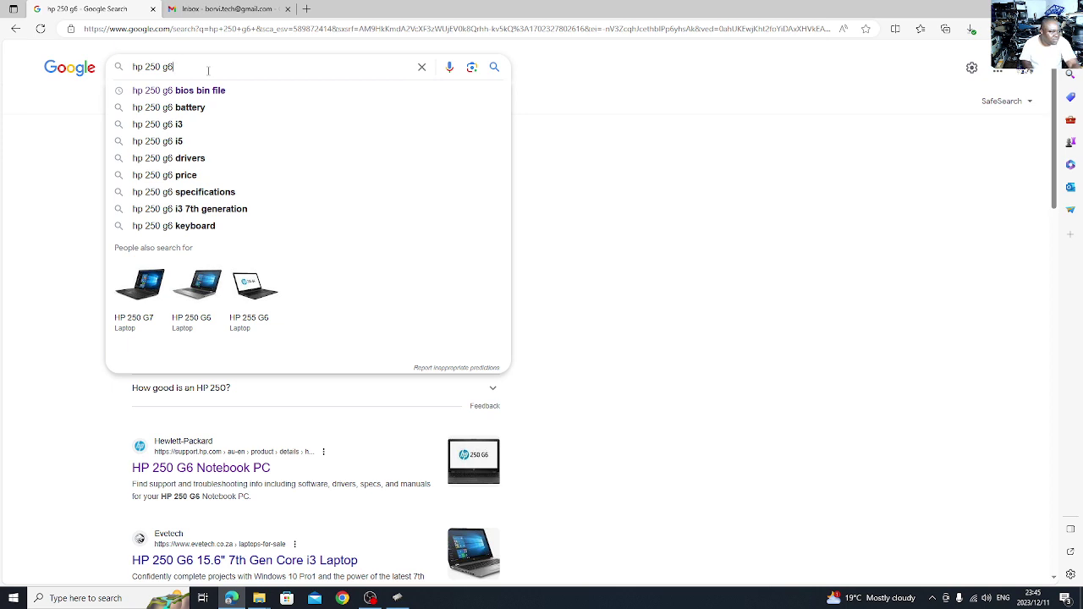
{"action": "key", "text": "Return"}
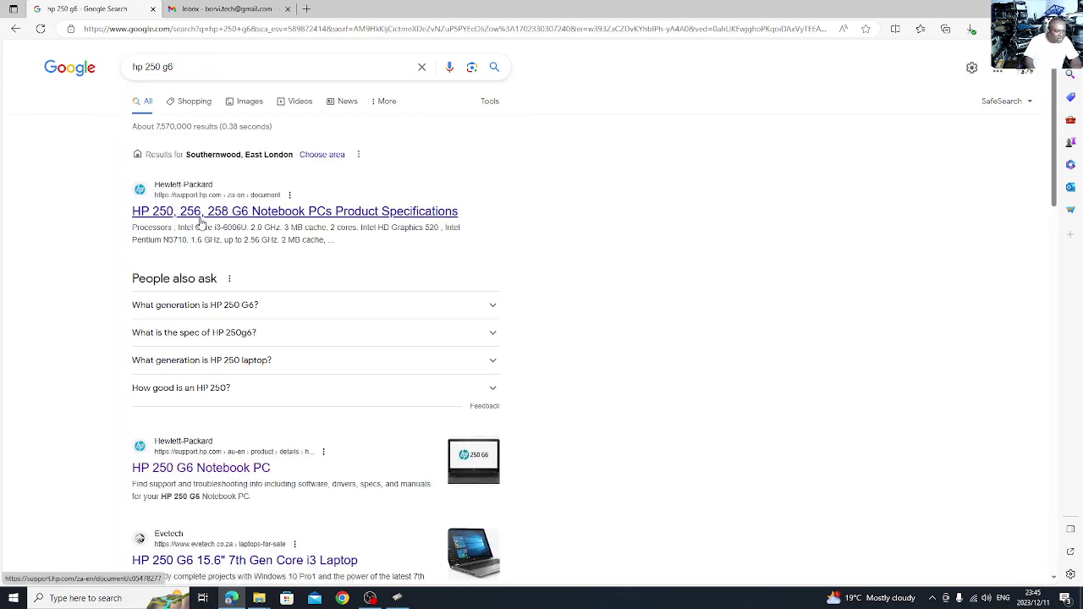
{"action": "left_click", "coordinate": [196, 468]}
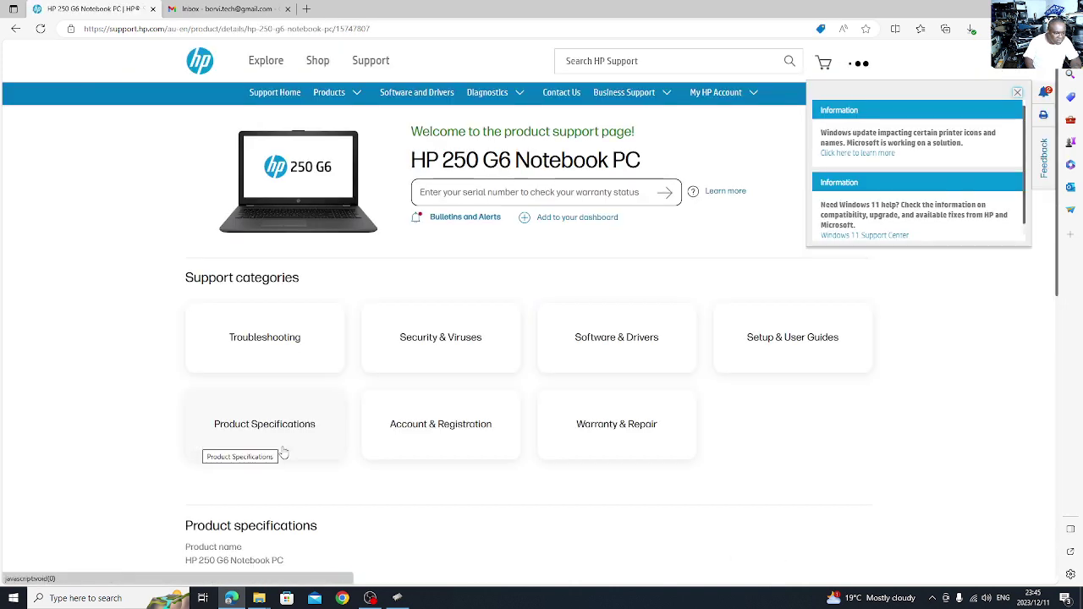
Step: Enter the laptop's serial number under Product specifications and submit it to load the exact model's support page
{"action": "scroll", "coordinate": [279, 448], "scroll_direction": "down", "scroll_amount": 3}
{"action": "left_click", "coordinate": [269, 354]}
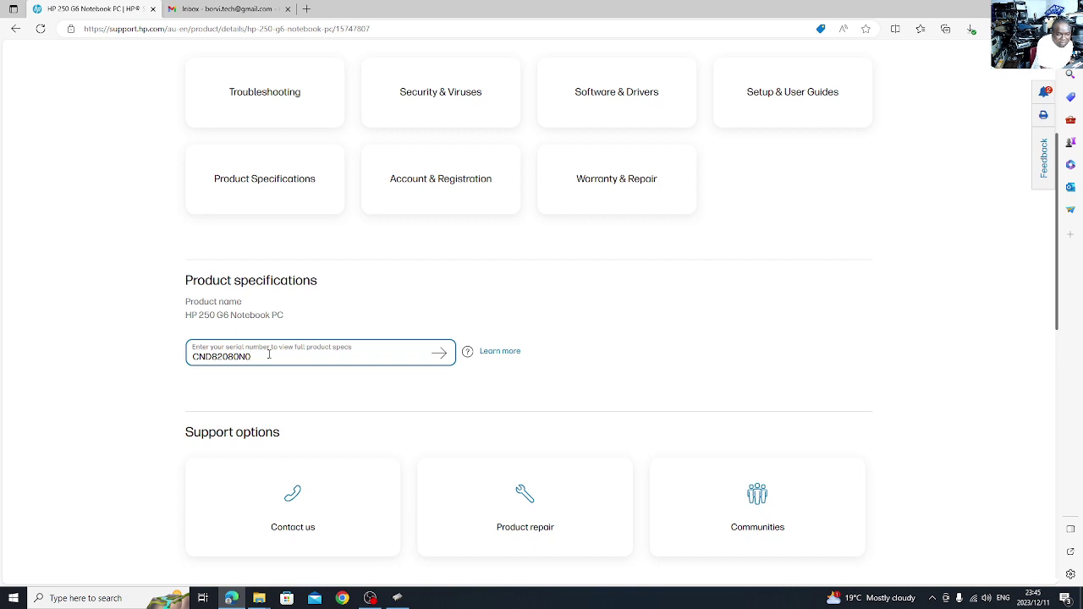
{"action": "key", "text": "Return"}
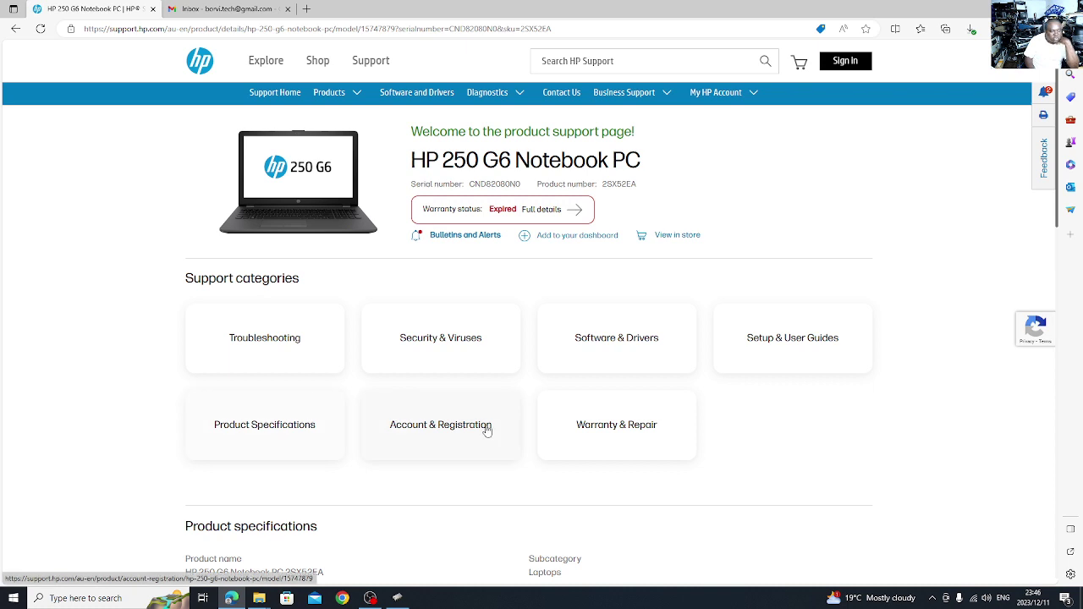
Step: Open Software & Drivers for the laptop and list the drivers for Windows 10, version Windows 10 (64-bit)
{"action": "left_click", "coordinate": [628, 362]}
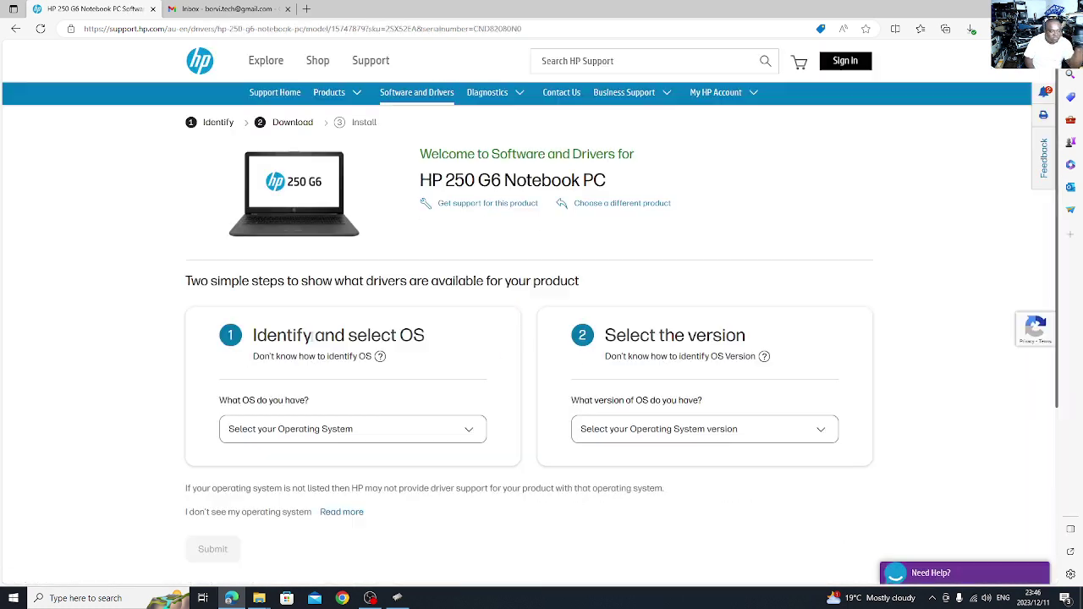
{"action": "left_click", "coordinate": [390, 436]}
{"action": "left_click", "coordinate": [282, 479]}
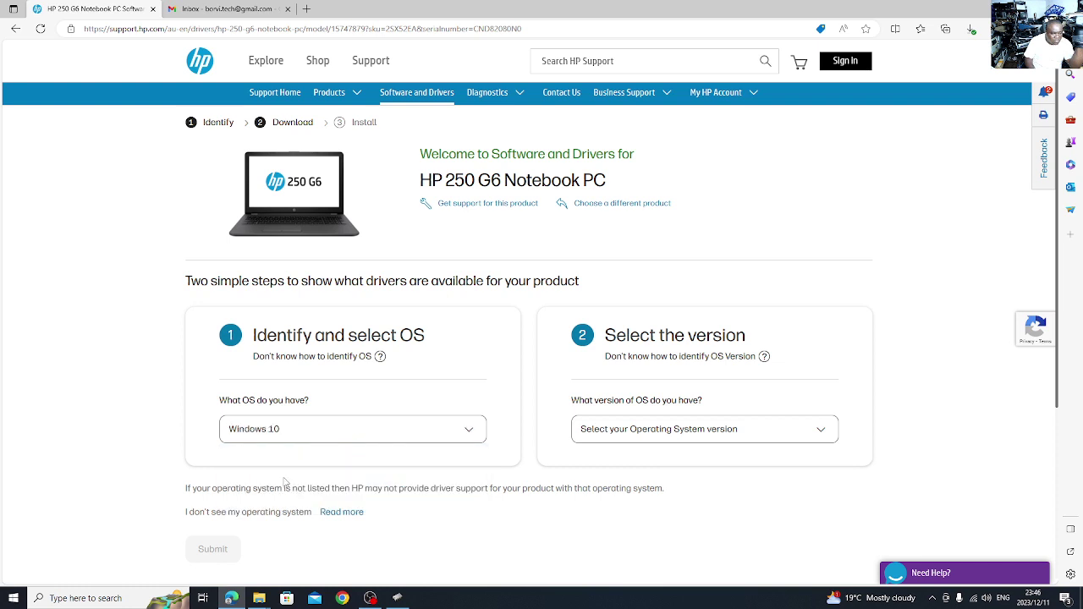
{"action": "left_click", "coordinate": [586, 438]}
{"action": "left_click", "coordinate": [599, 498]}
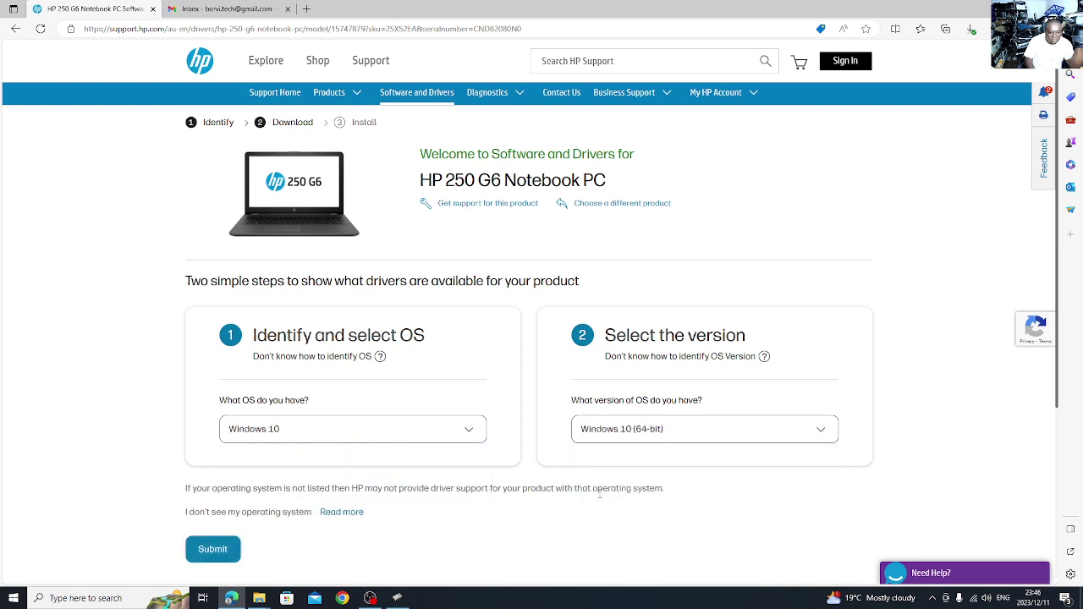
{"action": "left_click", "coordinate": [230, 550]}
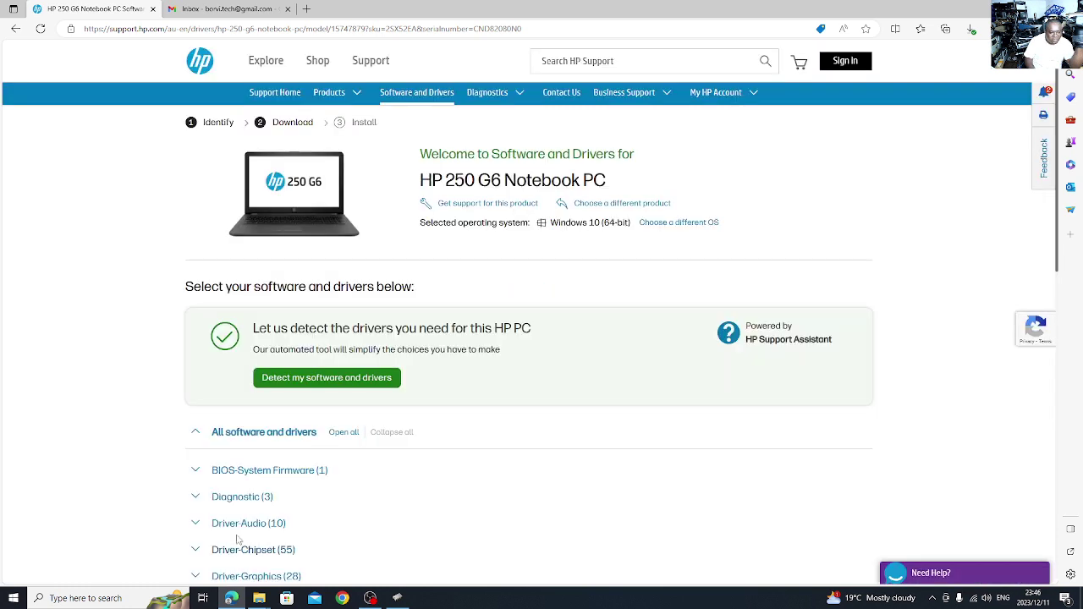
Step: Download the HP Notebook System BIOS Update (Intel Processors), version F.73 Rev.A, from the BIOS-System Firmware category
{"action": "left_click", "coordinate": [198, 471]}
{"action": "scroll", "coordinate": [279, 493], "scroll_direction": "down", "scroll_amount": 2}
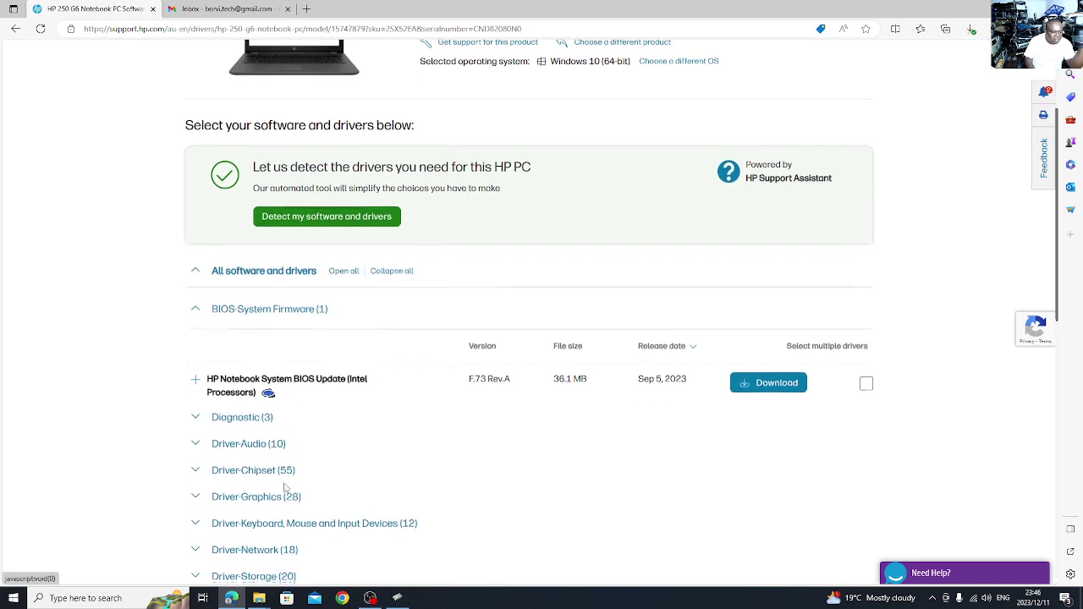
{"action": "left_click", "coordinate": [771, 381]}
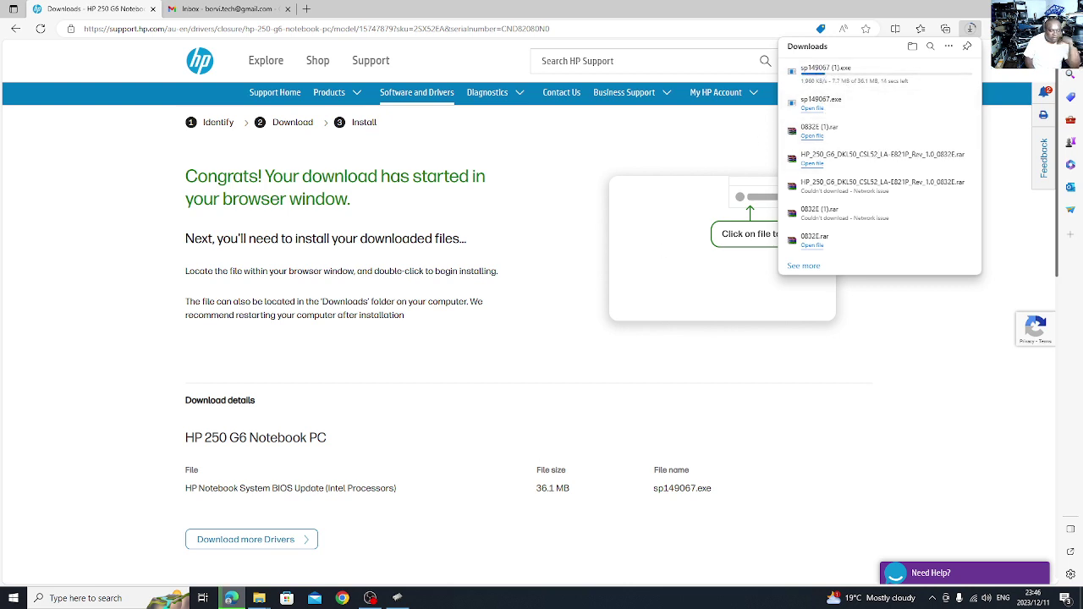
Step: Switch to File Explorer and look in the Downloads folder for the downloaded BIOS update installer
{"action": "mouse_move", "coordinate": [258, 599]}
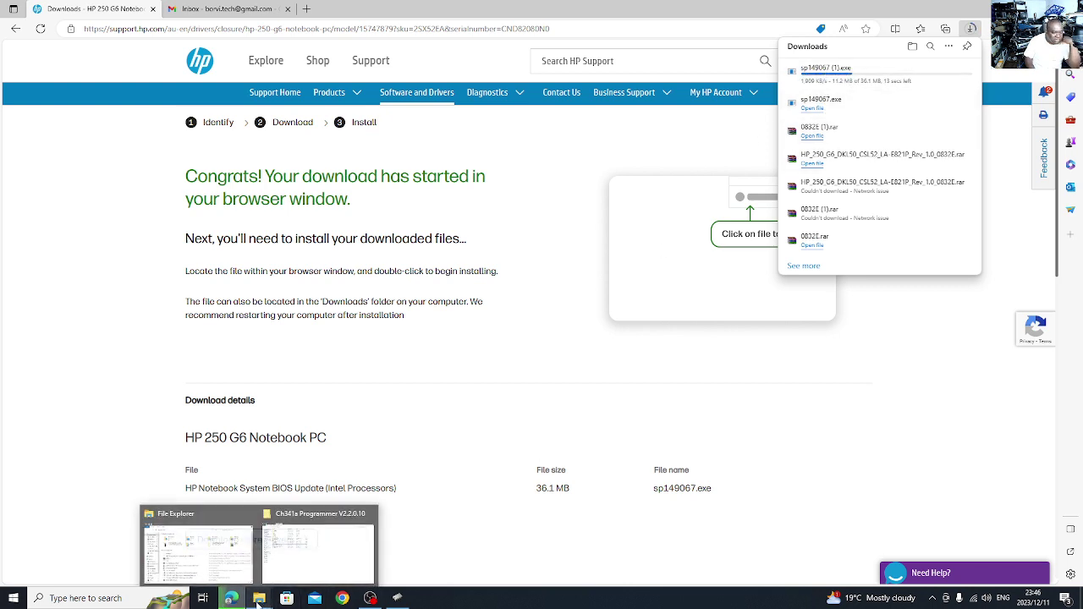
{"action": "left_click", "coordinate": [220, 546]}
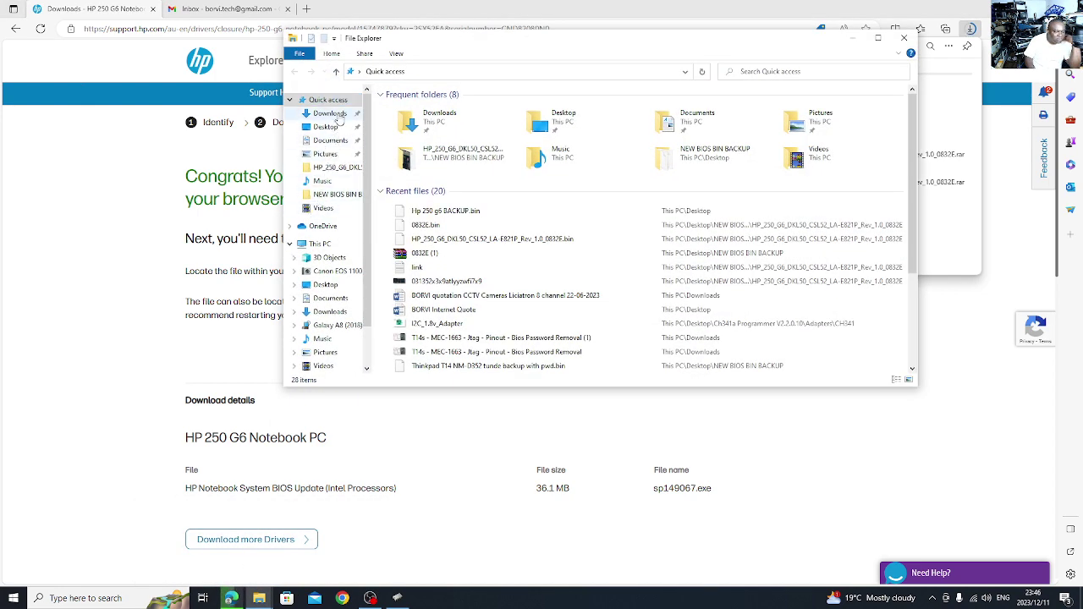
{"action": "left_click", "coordinate": [329, 114]}
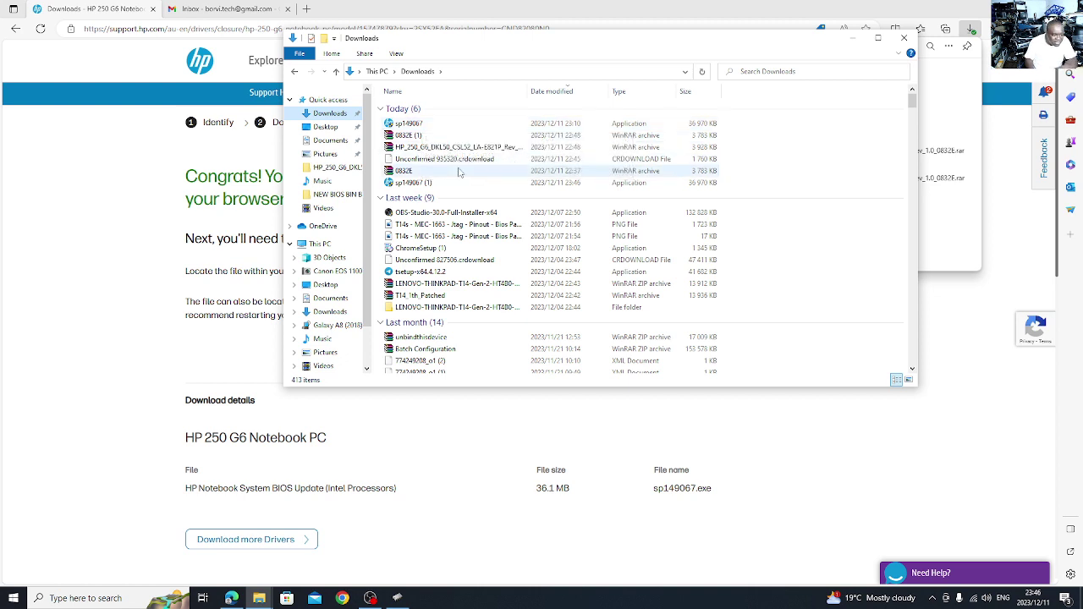
Step: Examine the .bin and .sig BIOS files in the NEW BIOS BIN BACKUP folder, and minimize File Explorer
{"action": "left_click", "coordinate": [336, 194]}
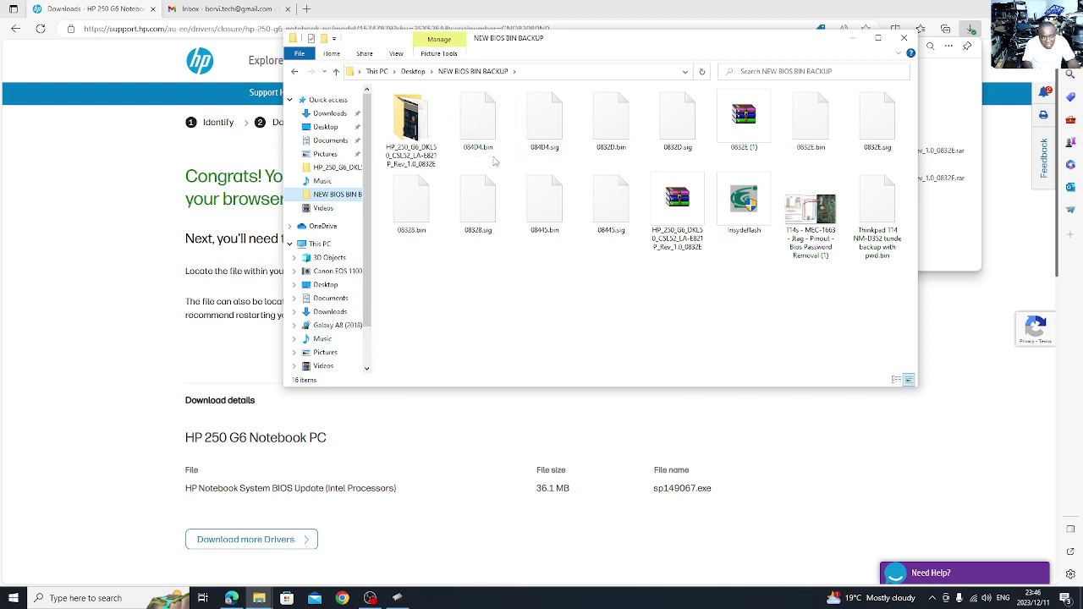
{"action": "left_click_drag", "start_coordinate": [495, 158], "coordinate": [699, 123]}
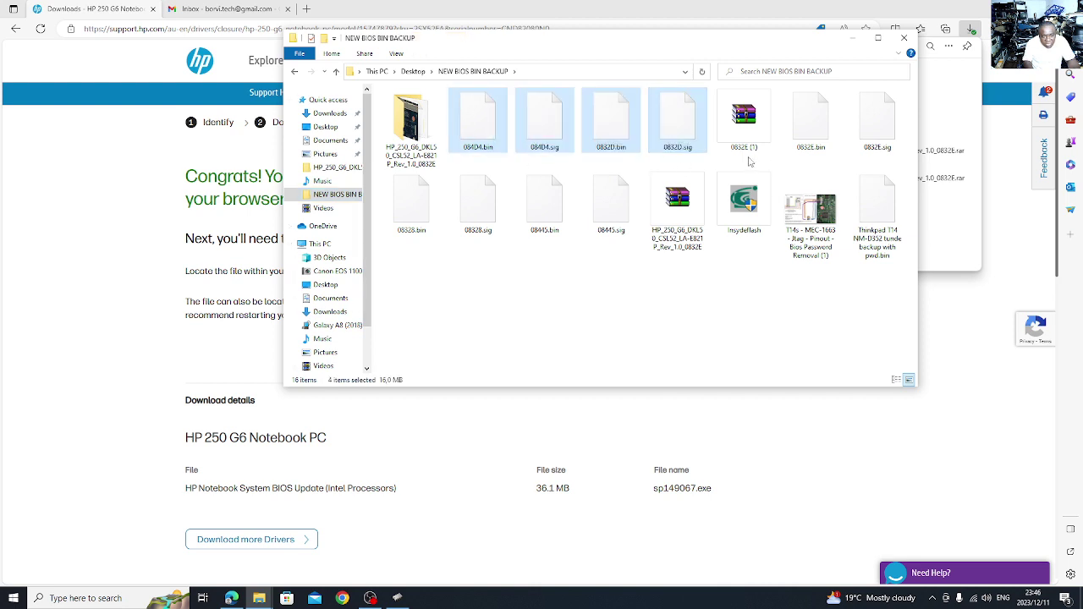
{"action": "left_click_drag", "start_coordinate": [800, 165], "coordinate": [896, 111]}
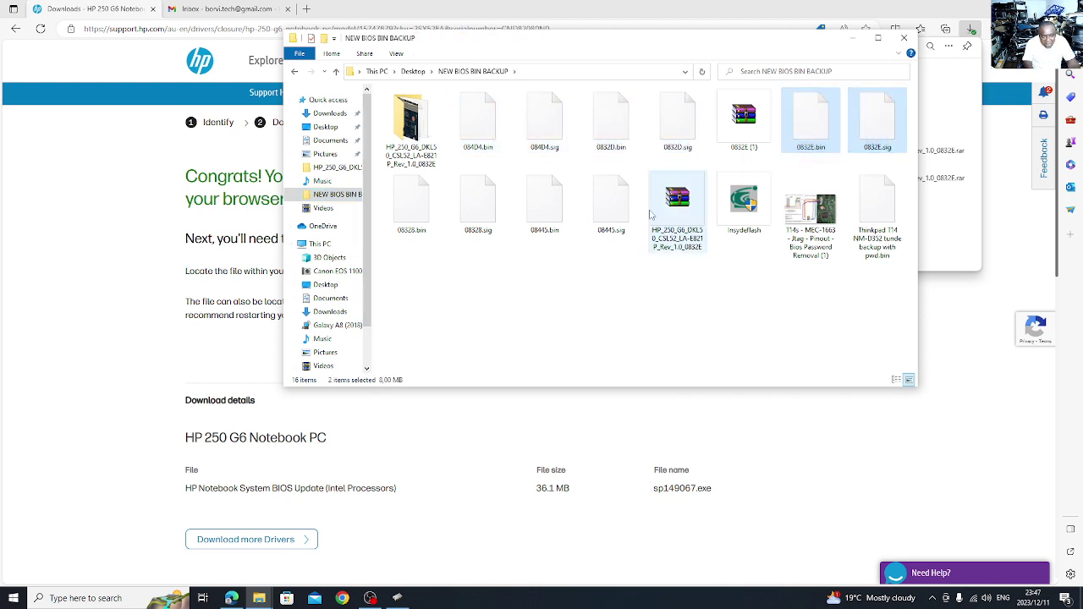
{"action": "left_click", "coordinate": [636, 195]}
{"action": "left_click_drag", "start_coordinate": [626, 252], "coordinate": [336, 205]}
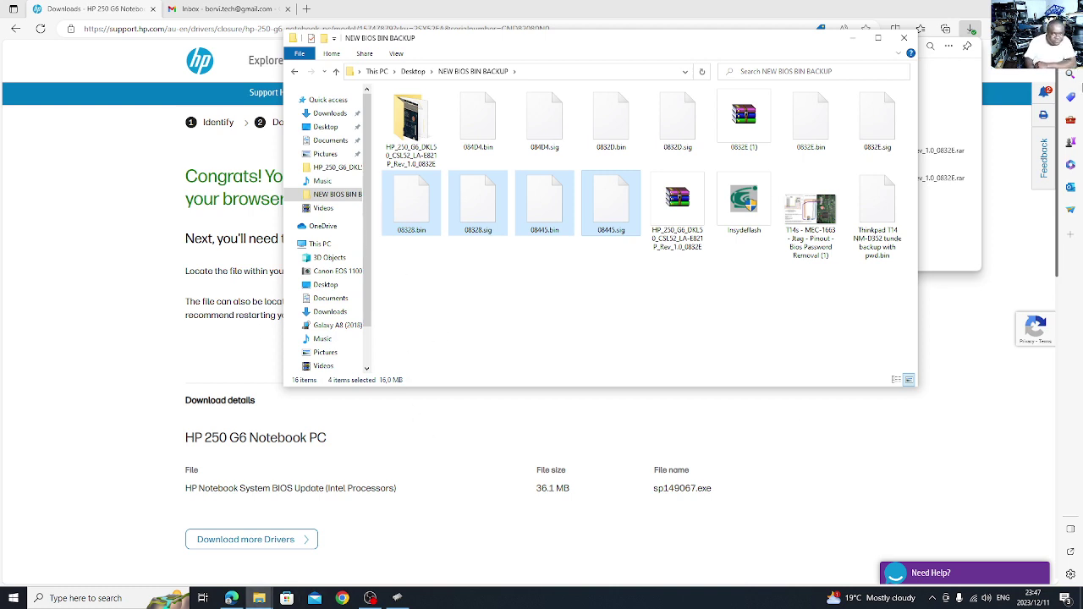
{"action": "left_click", "coordinate": [852, 38]}
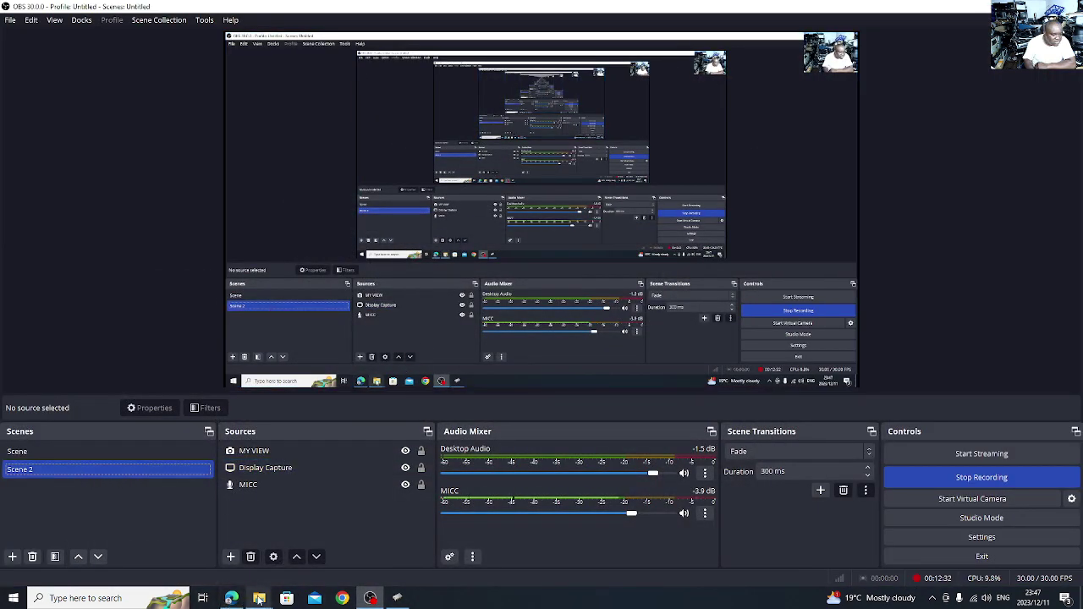
Step: Switch to File Explorer's Ch341a Programmer window and look through the Desktop folder for the HxD shortcut
{"action": "mouse_move", "coordinate": [259, 598]}
{"action": "left_click", "coordinate": [279, 551]}
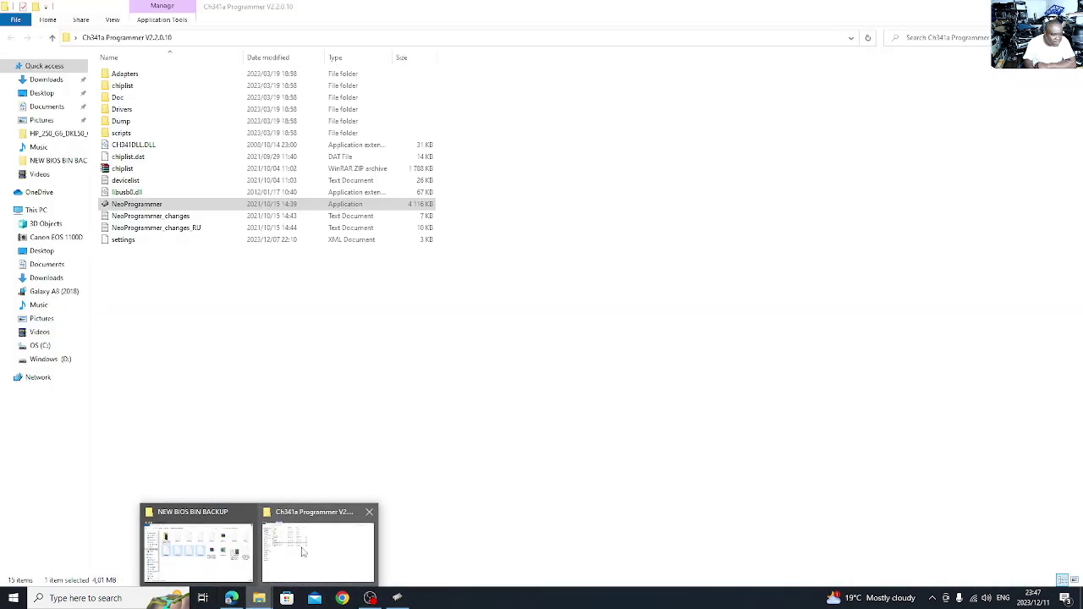
{"action": "left_click", "coordinate": [44, 93]}
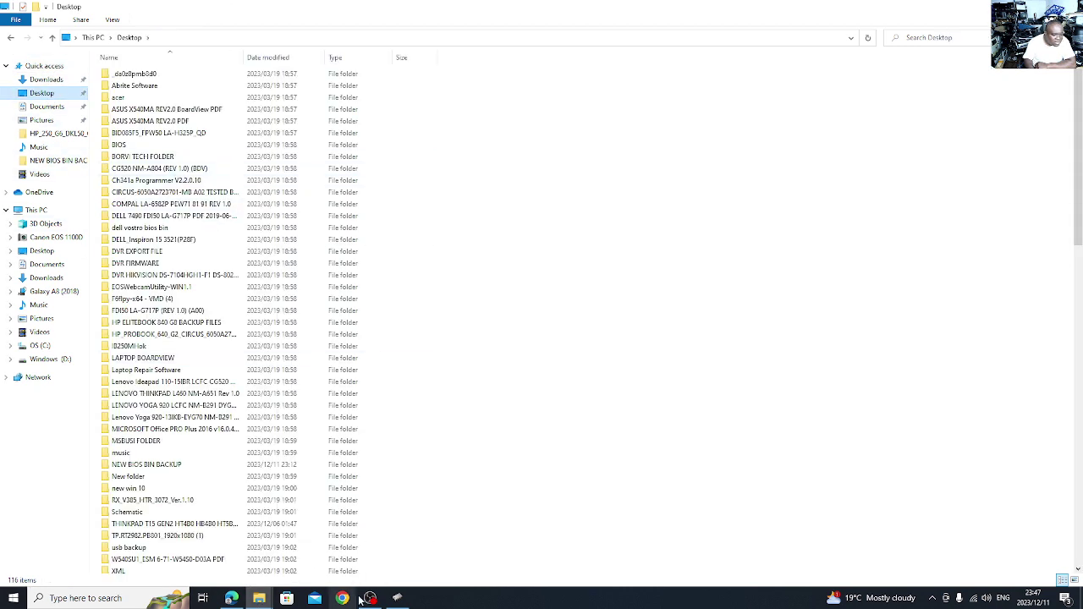
{"action": "scroll", "coordinate": [298, 428], "scroll_direction": "down", "scroll_amount": 15}
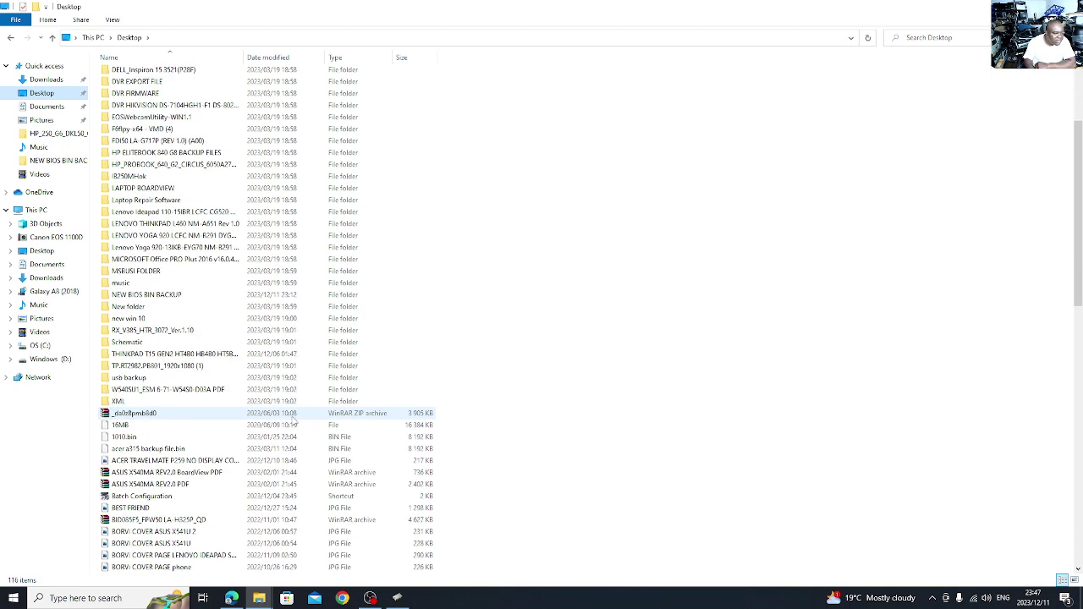
{"action": "scroll", "coordinate": [298, 428], "scroll_direction": "down", "scroll_amount": 9}
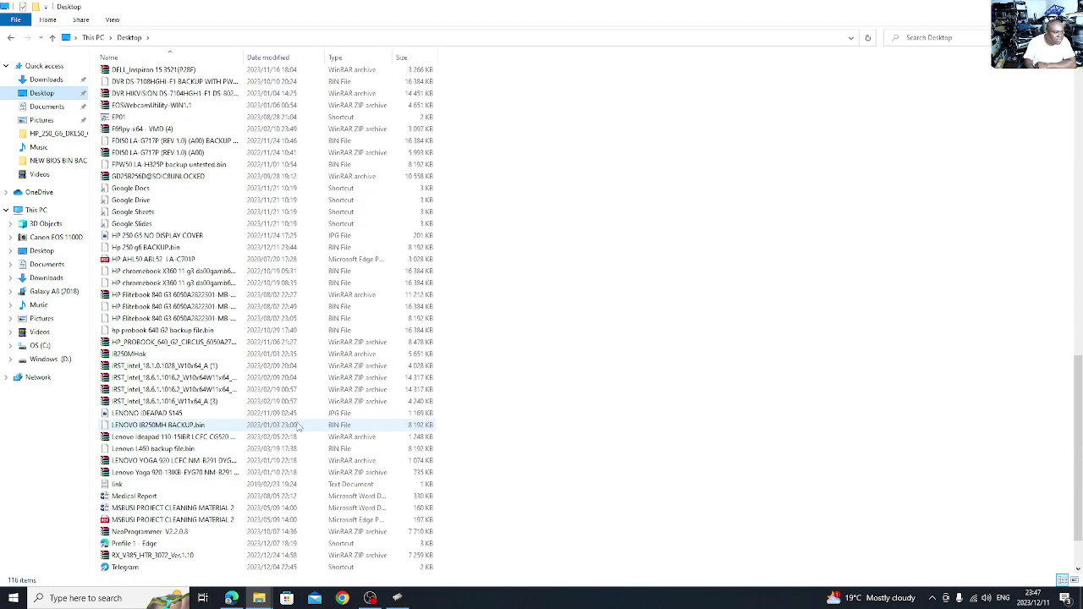
Step: Show the desktop, launch the HxD hex editor, and move its window closer to the middle of the screen
{"action": "right_click", "coordinate": [489, 602]}
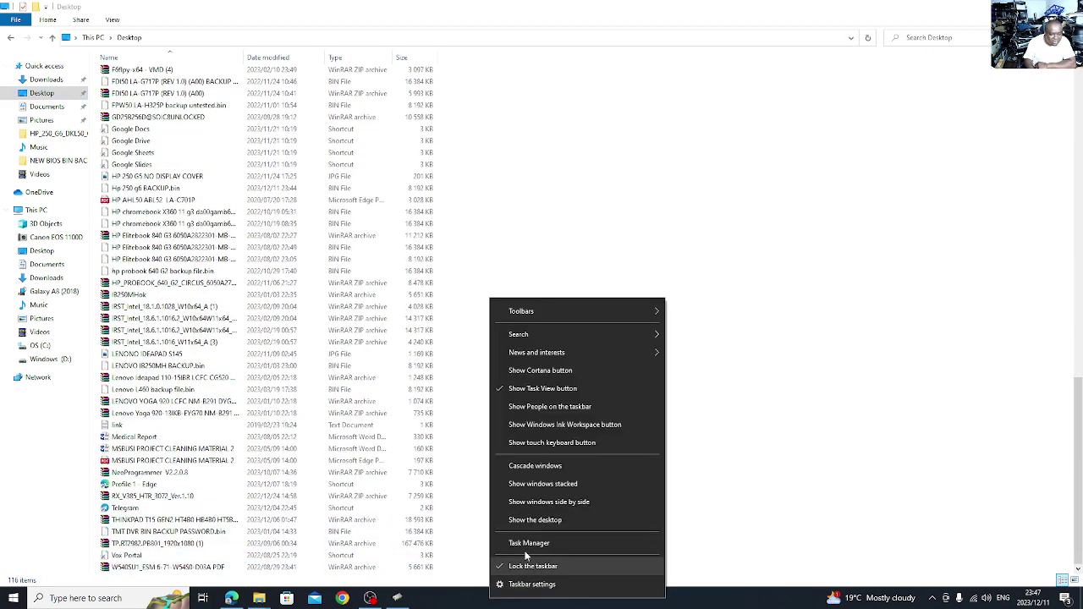
{"action": "left_click", "coordinate": [527, 518]}
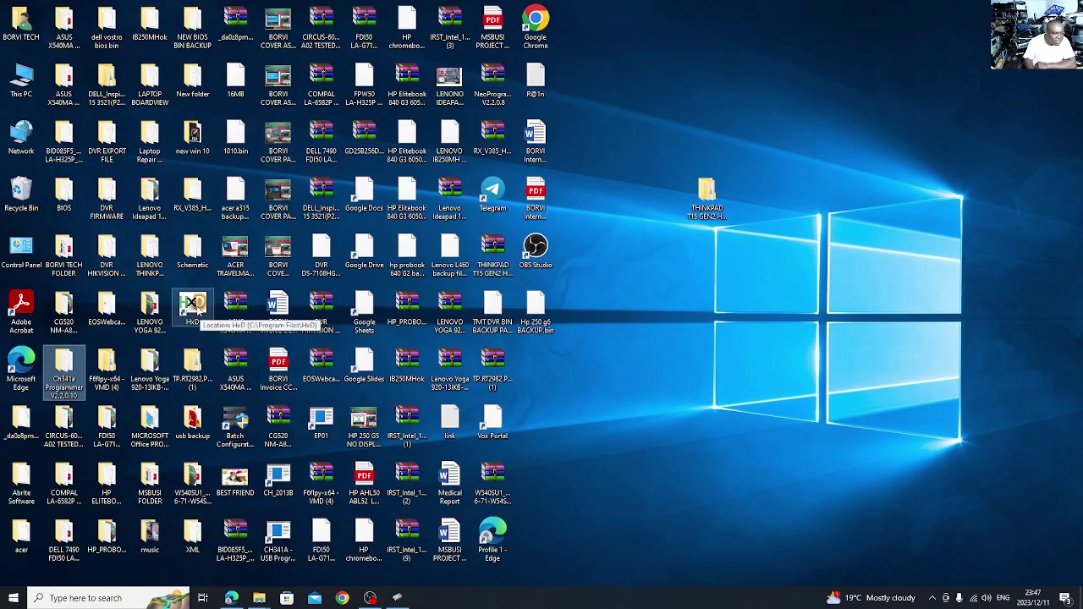
{"action": "left_click", "coordinate": [200, 305]}
{"action": "double_click", "coordinate": [200, 305]}
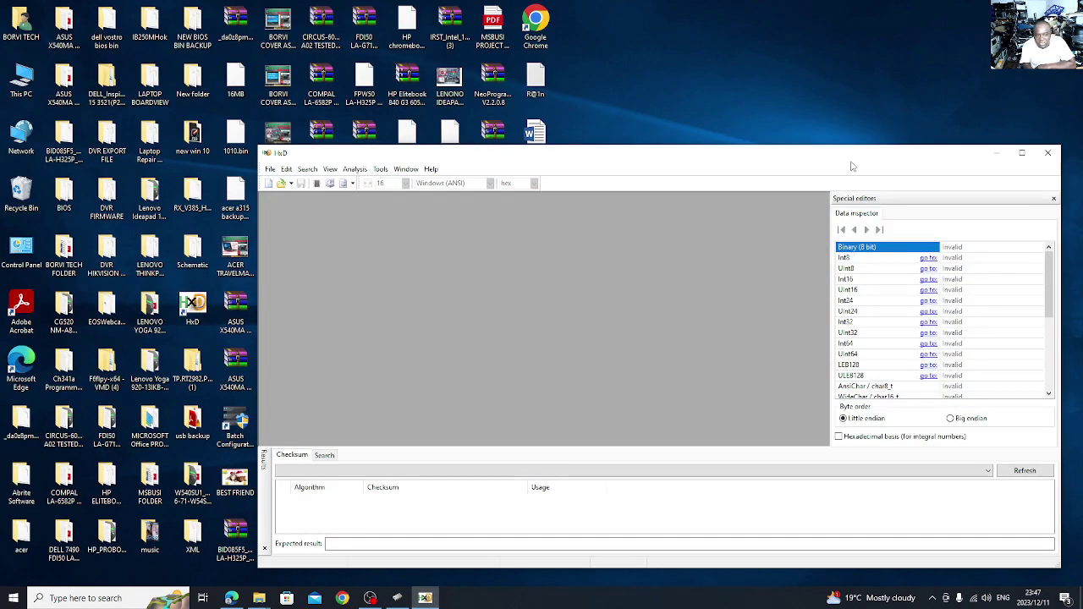
{"action": "left_click_drag", "start_coordinate": [660, 161], "coordinate": [538, 109]}
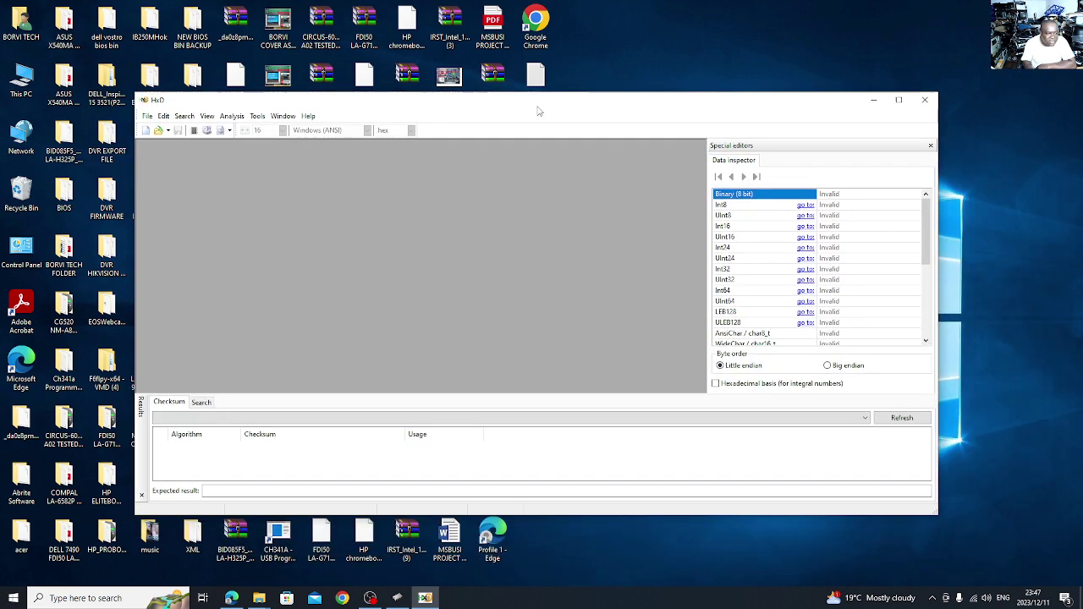
Step: Open the file Hp 250 g6 BACKUP.bin from the Desktop folder
{"action": "left_click", "coordinate": [147, 116]}
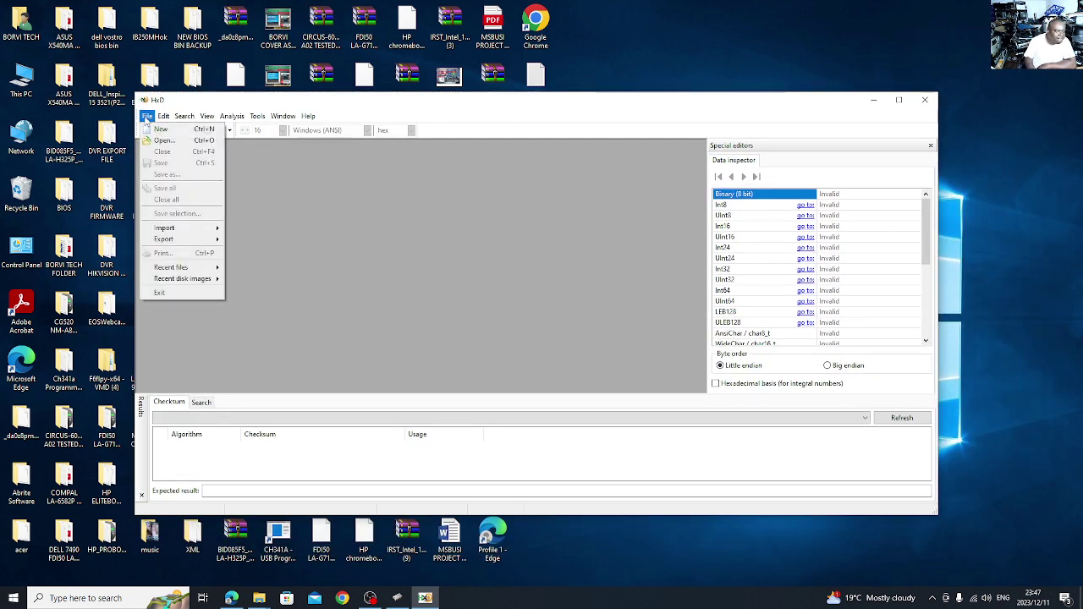
{"action": "left_click", "coordinate": [169, 143]}
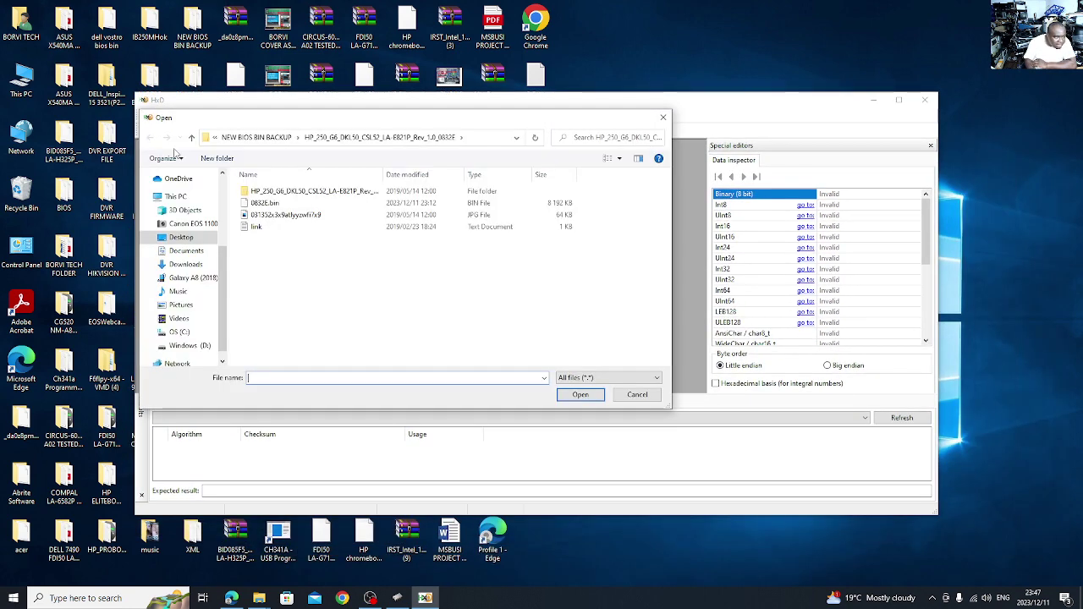
{"action": "left_click", "coordinate": [182, 239]}
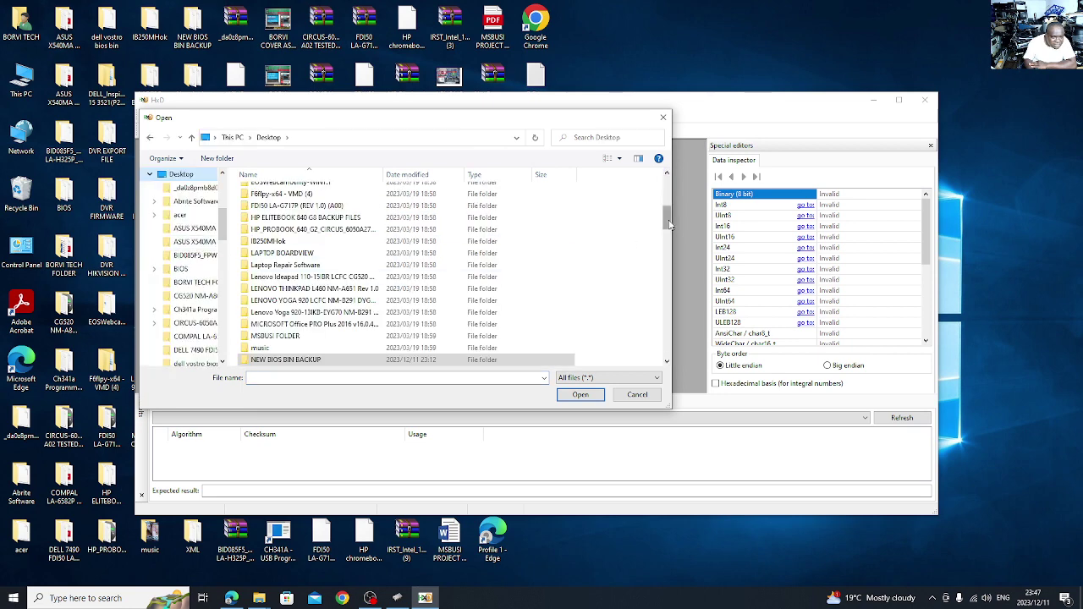
{"action": "left_click_drag", "start_coordinate": [666, 218], "coordinate": [666, 275]}
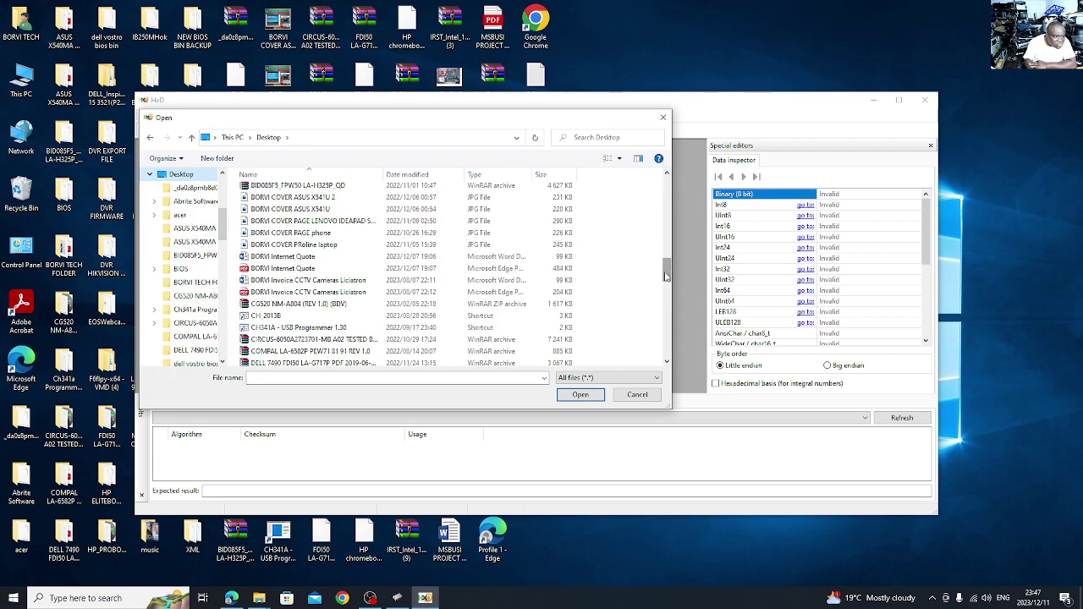
{"action": "left_click", "coordinate": [426, 338]}
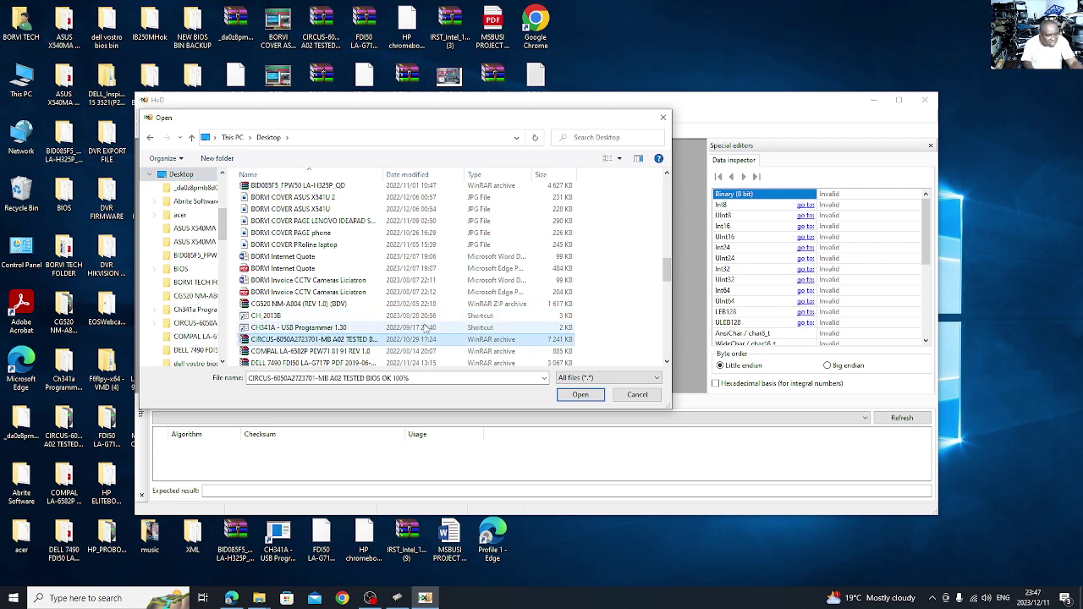
{"action": "key", "text": "h"}
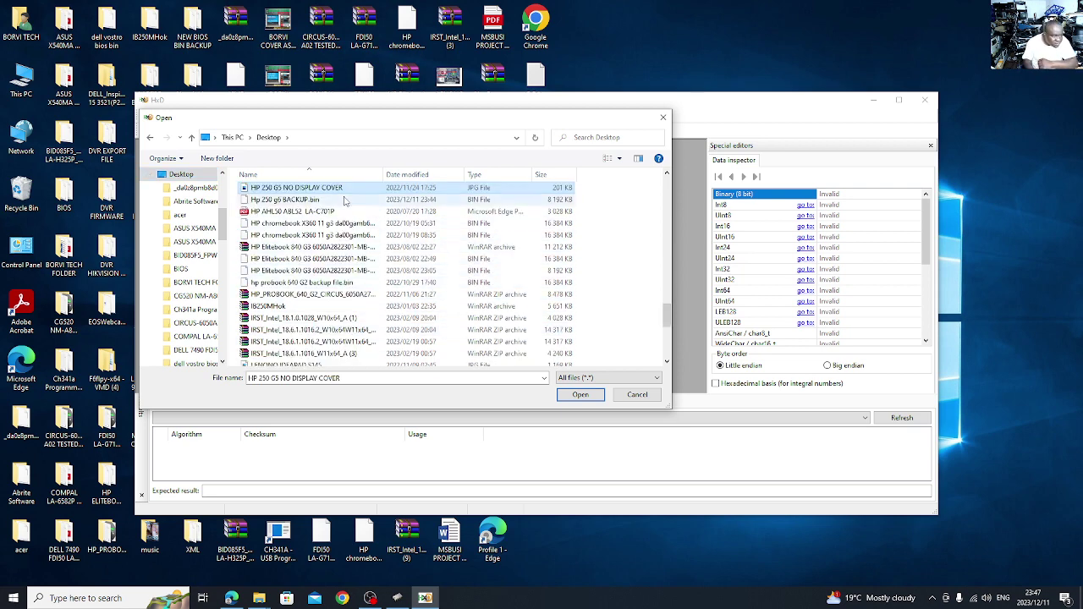
{"action": "left_click", "coordinate": [310, 201]}
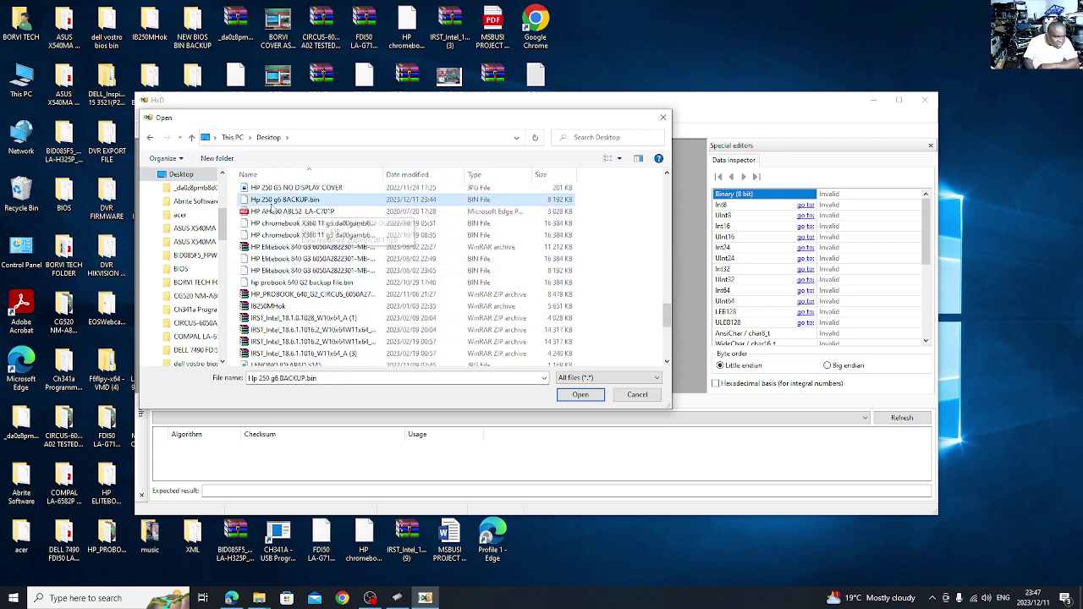
{"action": "left_click", "coordinate": [581, 397]}
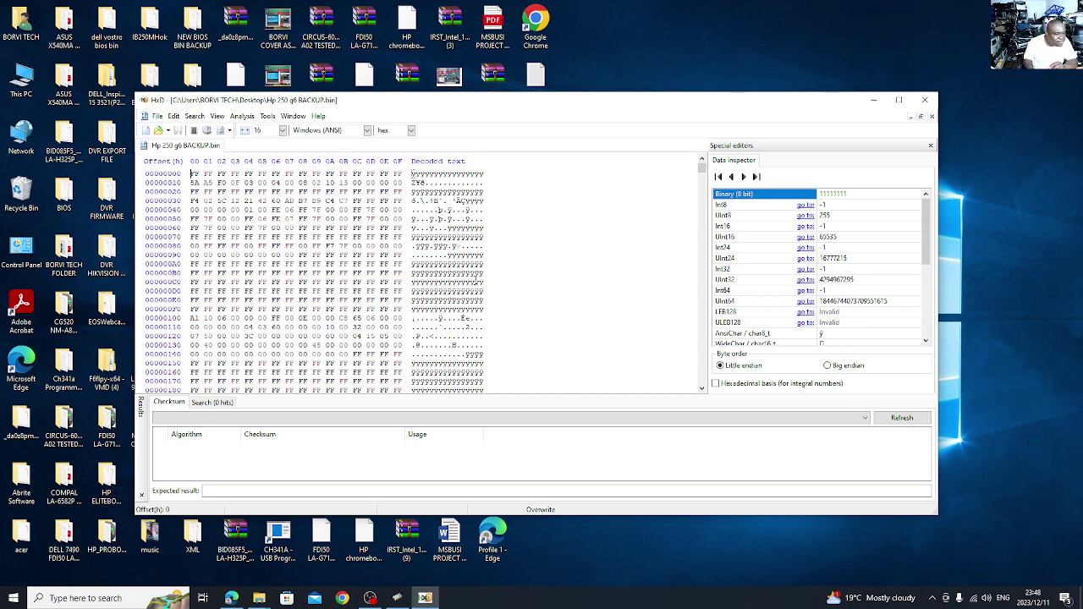
Step: Find the text string "bid" in the BIOS backup and select the complete board ID BID0832E at the match
{"action": "scroll", "coordinate": [445, 288], "scroll_direction": "down", "scroll_amount": 3}
{"action": "left_click", "coordinate": [194, 116]}
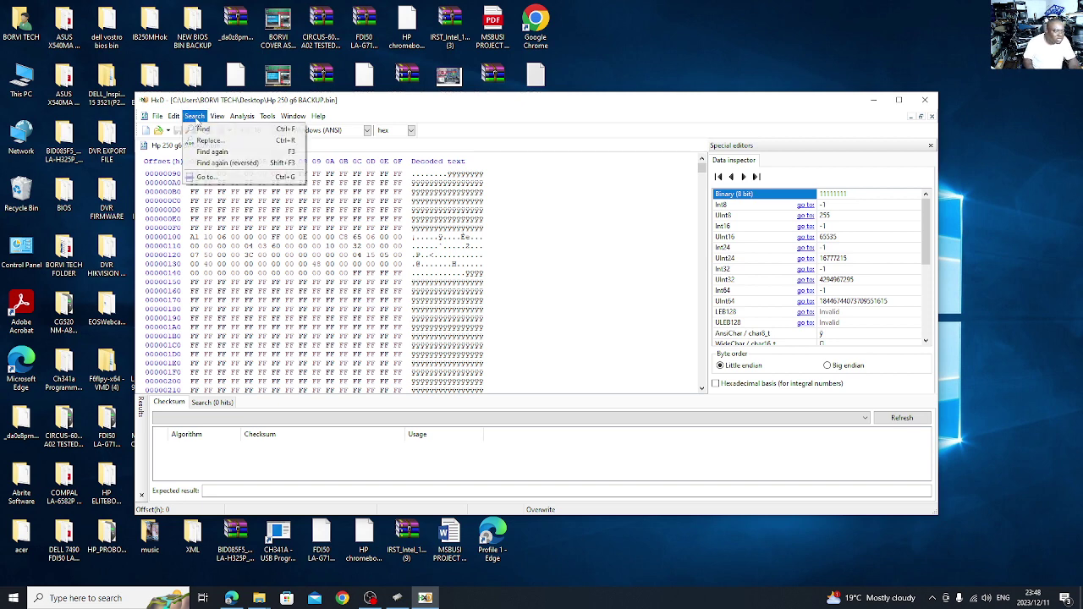
{"action": "left_click", "coordinate": [235, 136]}
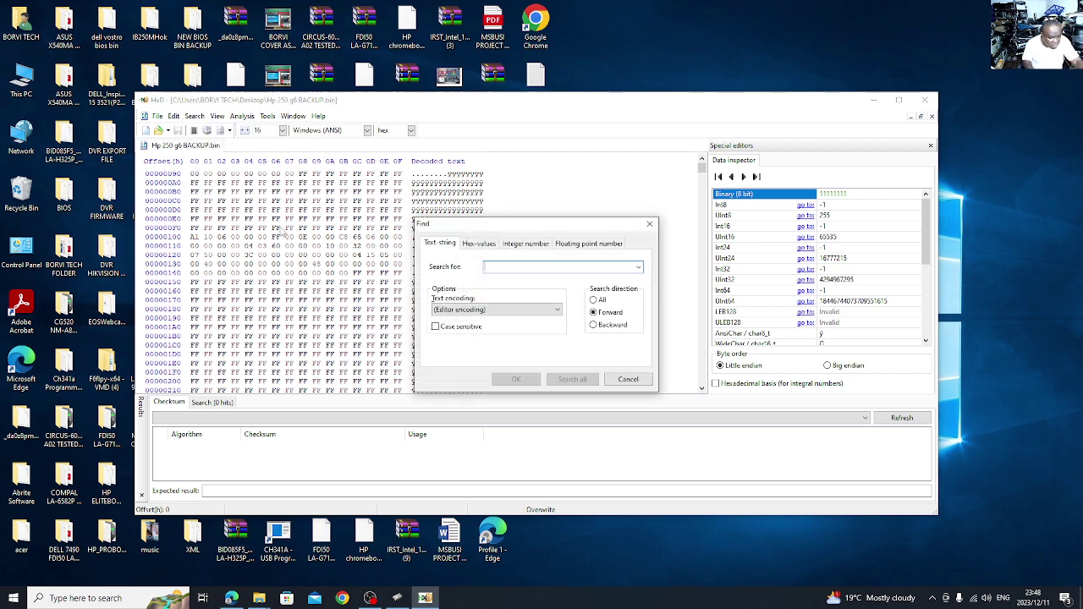
{"action": "type", "text": "b"}
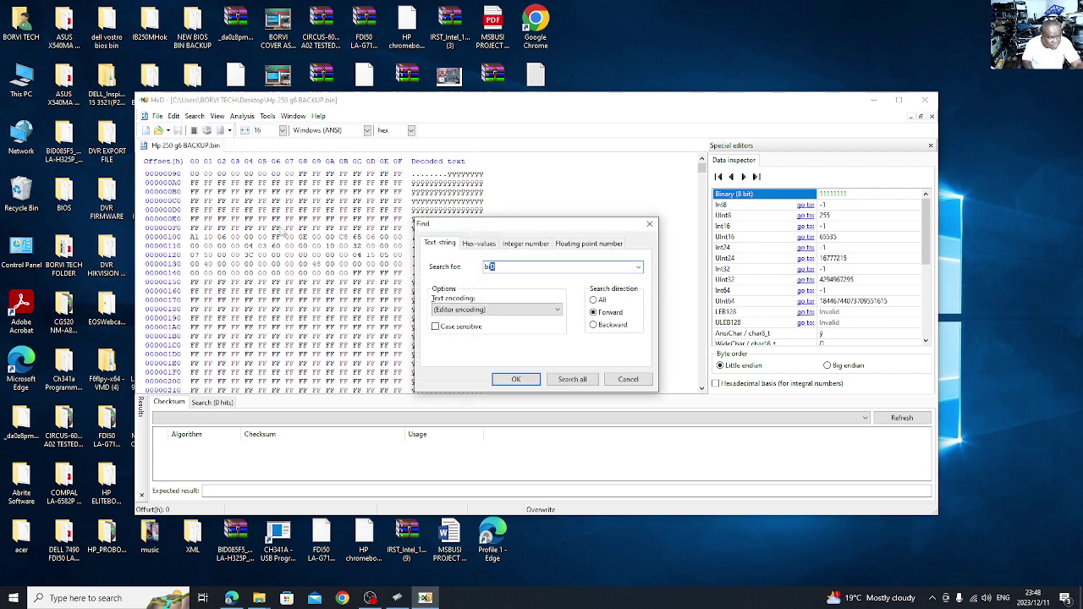
{"action": "type", "text": "io"}
{"action": "left_click", "coordinate": [512, 379]}
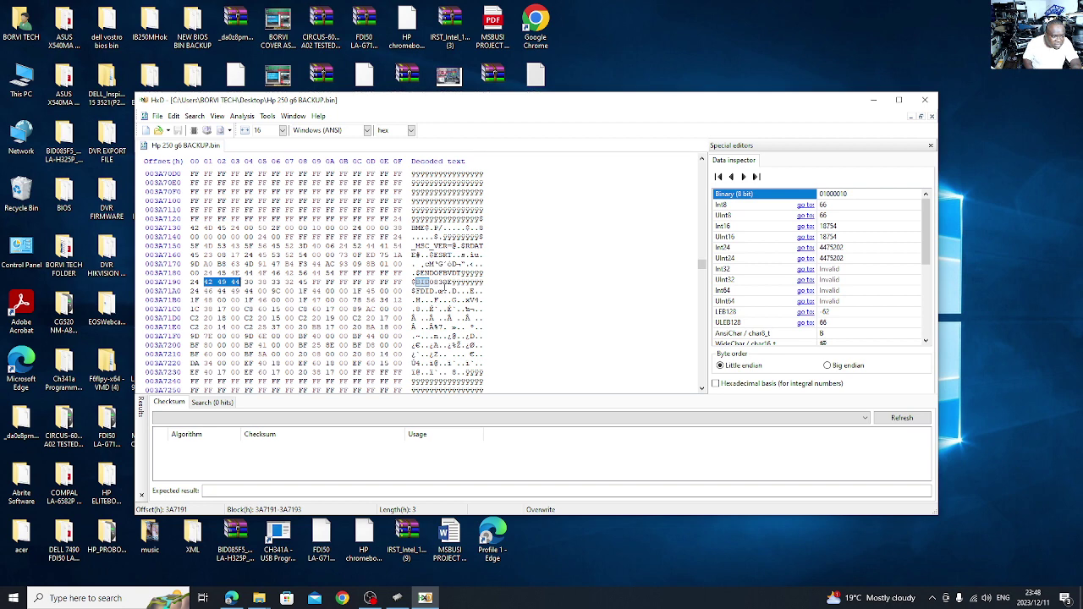
{"action": "left_click_drag", "start_coordinate": [306, 283], "coordinate": [204, 283]}
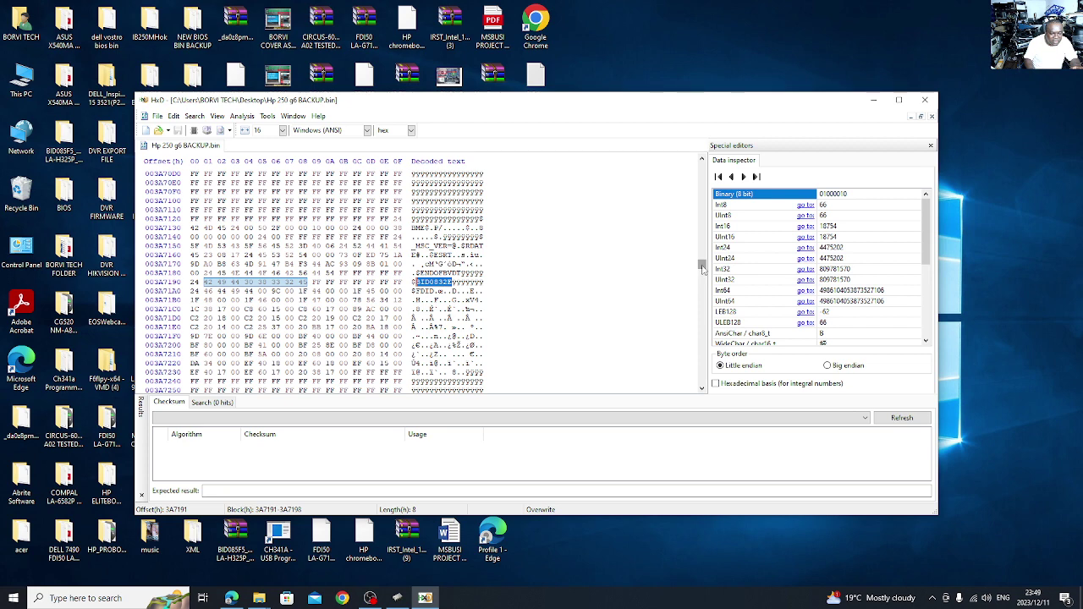
Step: Look back from the board ID through the BIOS backup's hex data to the area between offsets 001FD000 and 00229000
{"action": "left_click_drag", "start_coordinate": [701, 267], "coordinate": [701, 271]}
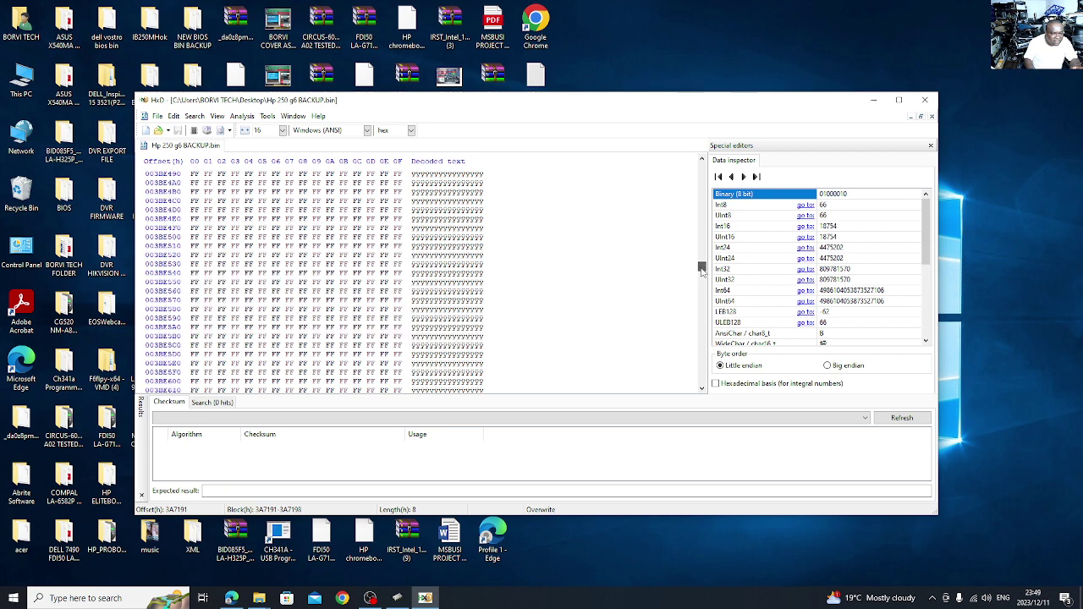
{"action": "left_click_drag", "start_coordinate": [702, 269], "coordinate": [682, 229]}
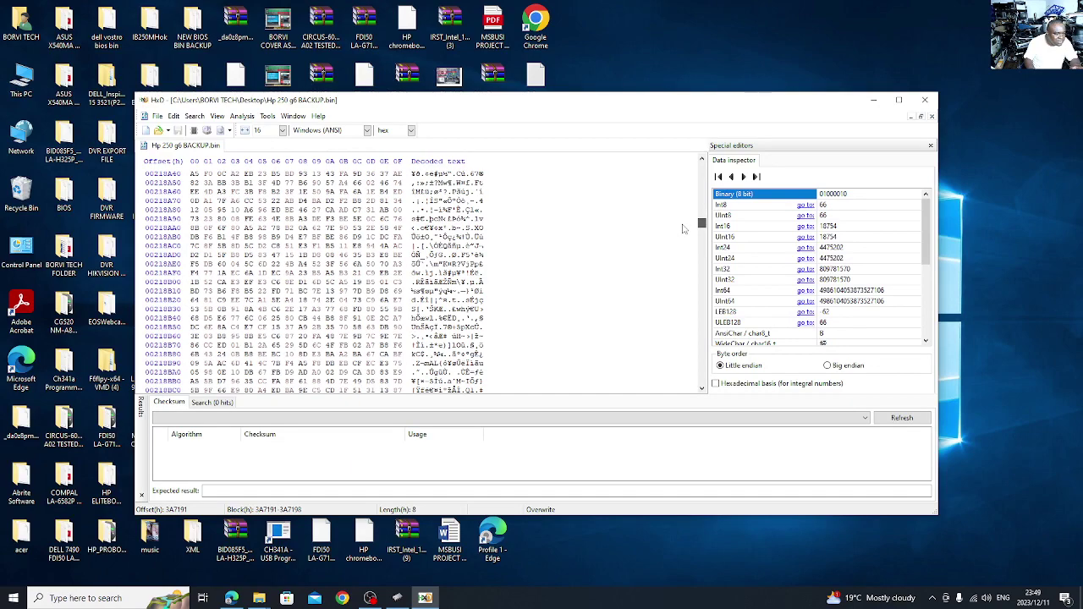
{"action": "left_click", "coordinate": [701, 159]}
{"action": "left_click", "coordinate": [702, 159]}
{"action": "left_click_drag", "start_coordinate": [702, 159], "coordinate": [702, 159]}
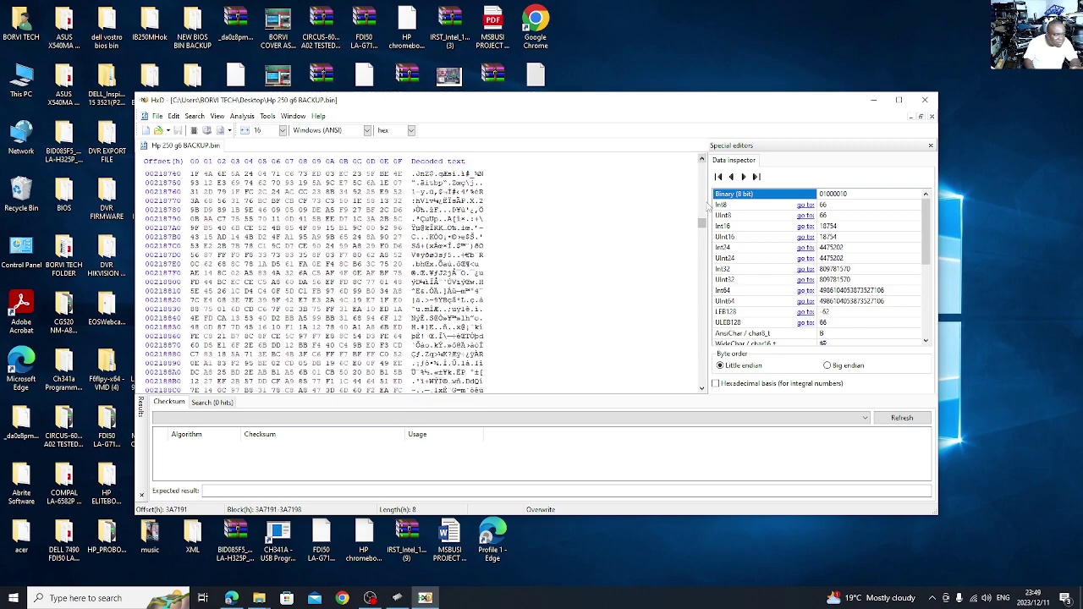
{"action": "left_click_drag", "start_coordinate": [701, 224], "coordinate": [702, 221]}
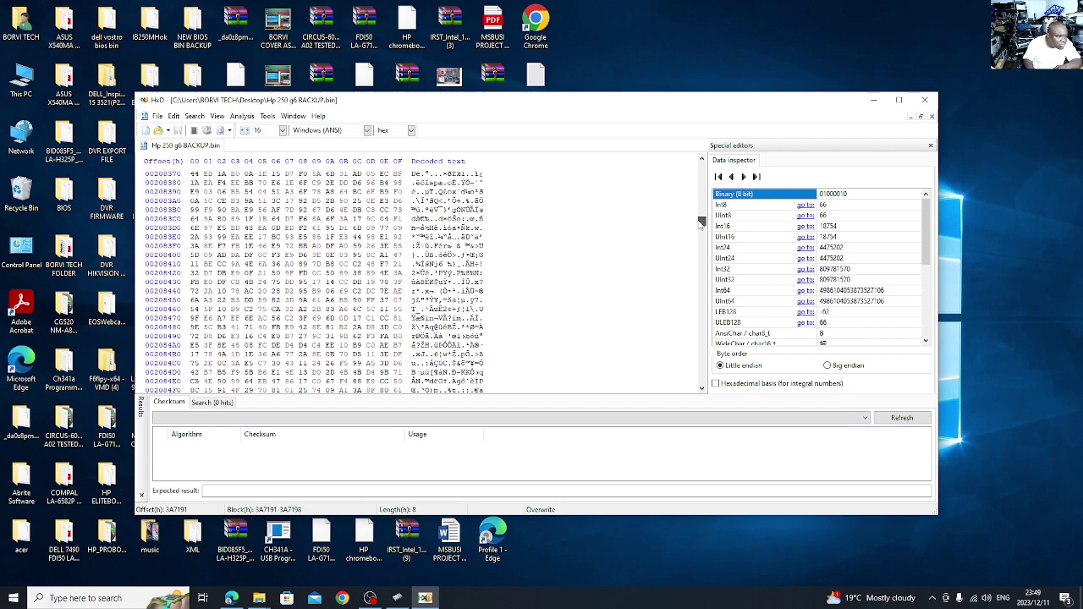
{"action": "left_click_drag", "start_coordinate": [701, 221], "coordinate": [701, 223]}
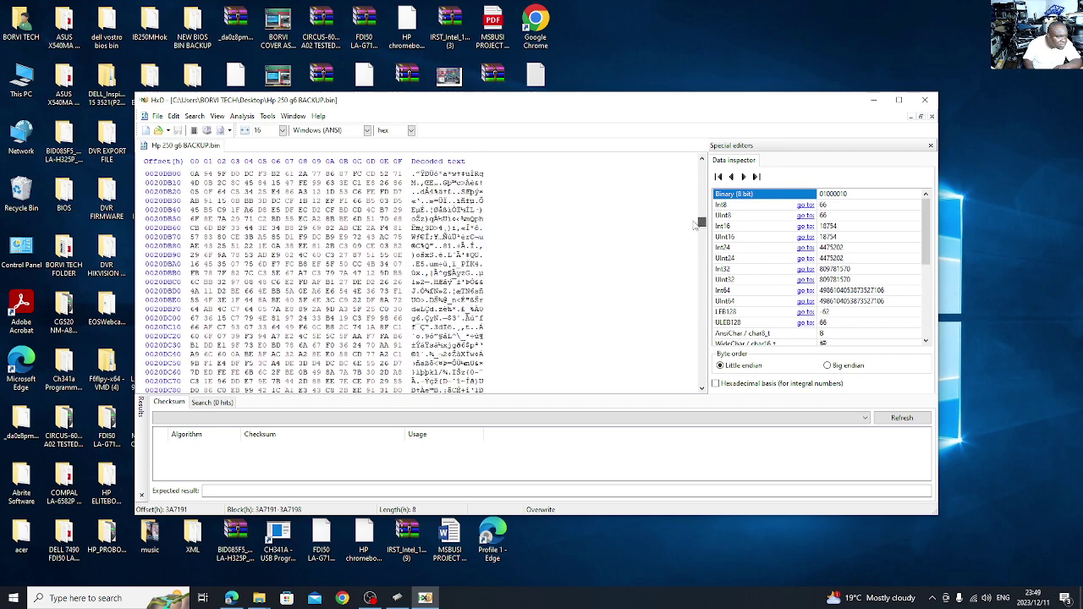
{"action": "left_click_drag", "start_coordinate": [701, 223], "coordinate": [699, 223]}
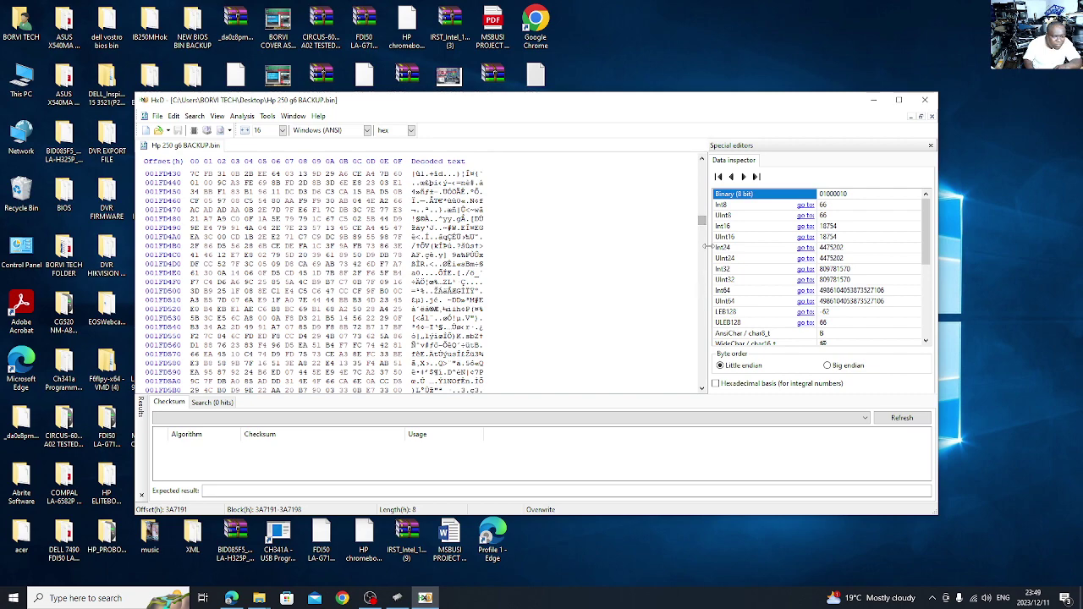
{"action": "scroll", "coordinate": [694, 233], "scroll_direction": "down", "scroll_amount": 15}
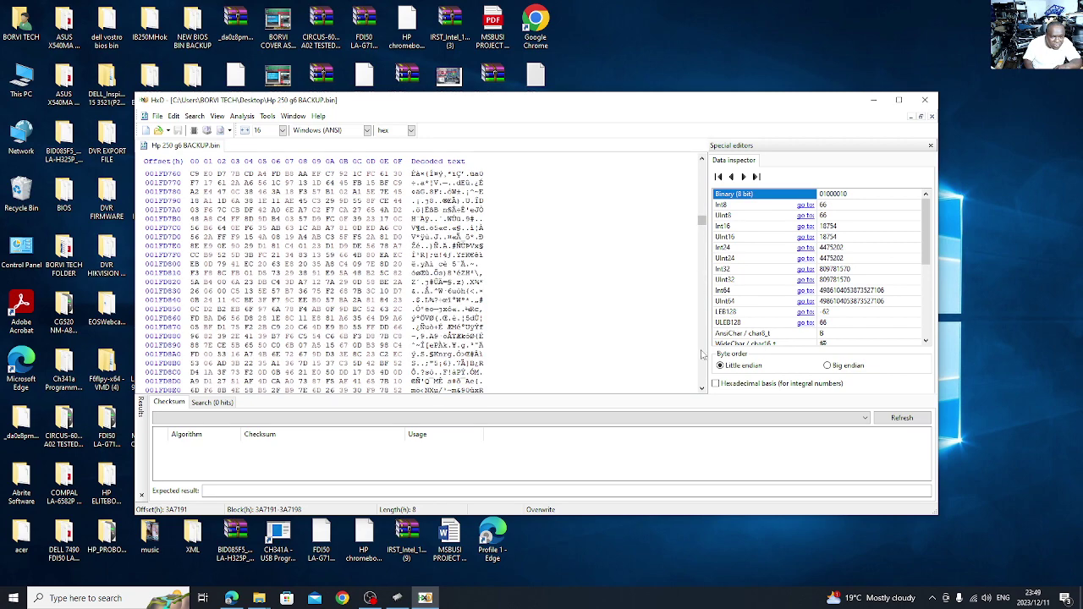
{"action": "left_click", "coordinate": [701, 387]}
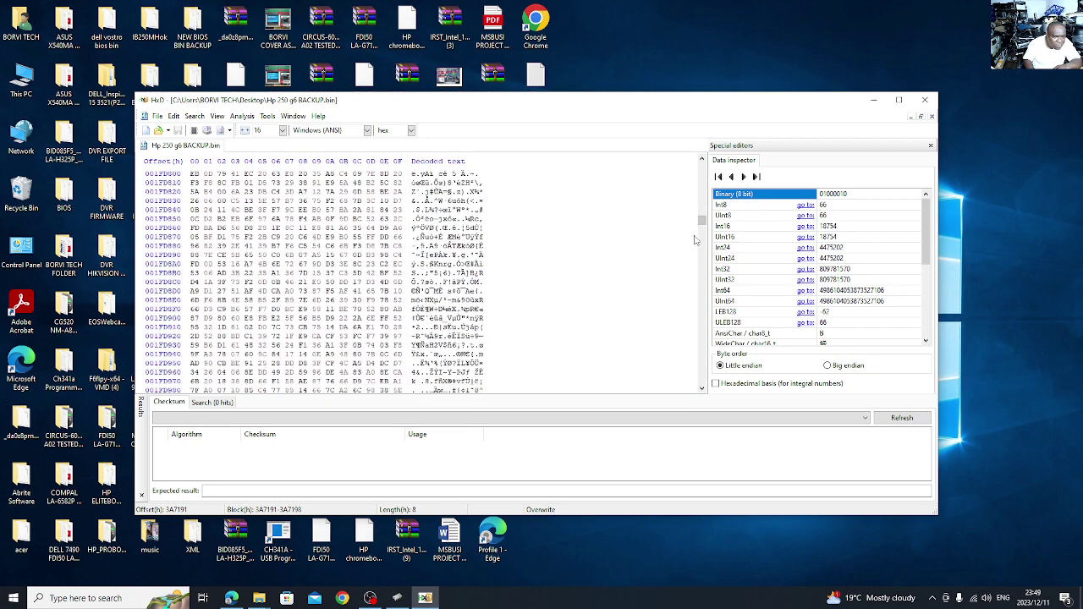
{"action": "left_click_drag", "start_coordinate": [702, 220], "coordinate": [702, 232]}
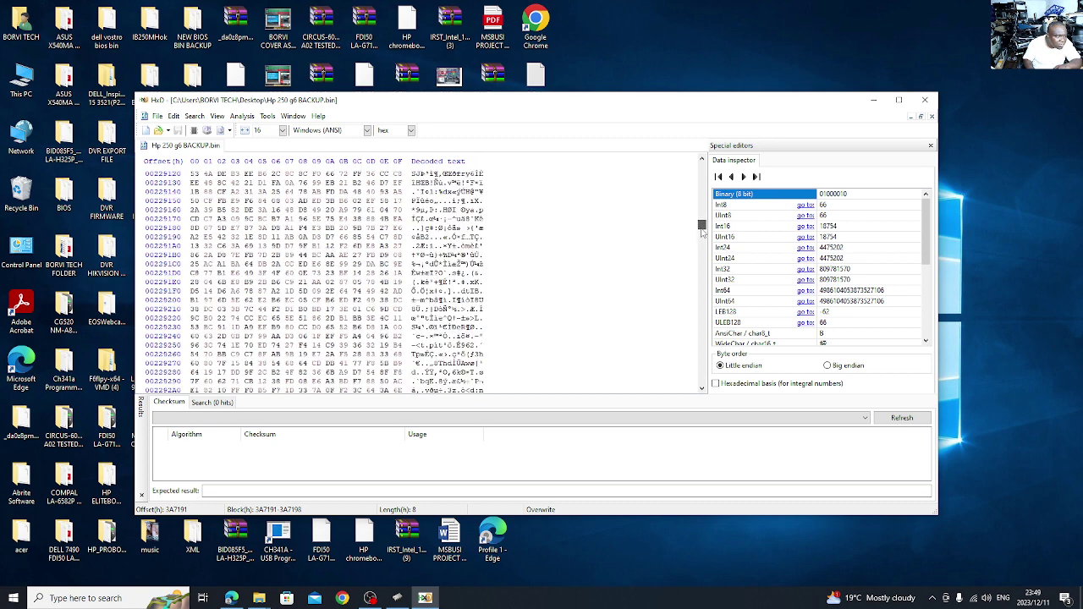
{"action": "left_click_drag", "start_coordinate": [703, 233], "coordinate": [702, 227]}
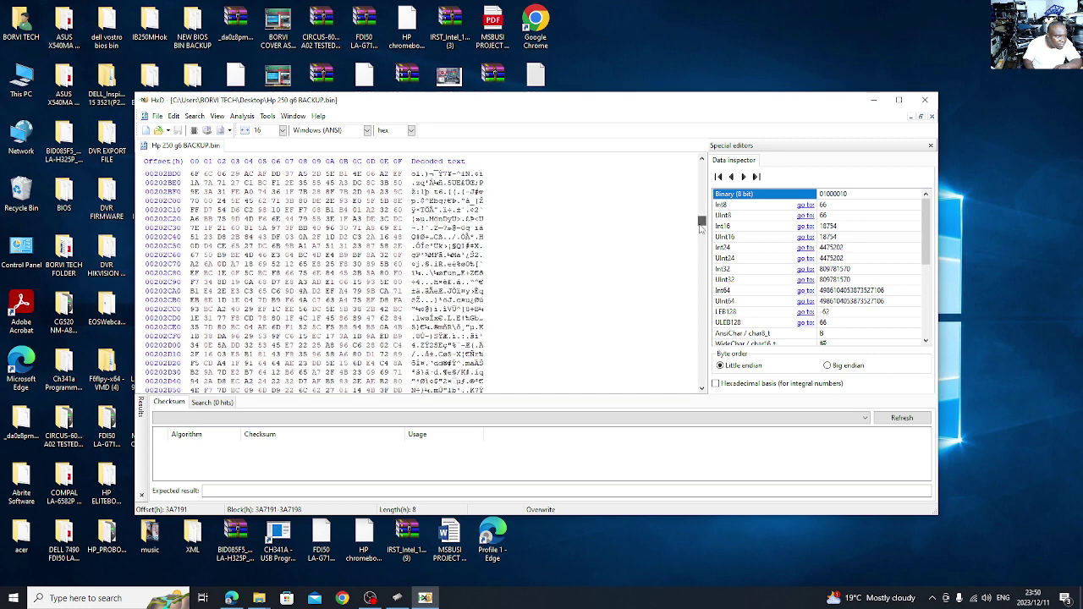
{"action": "left_click_drag", "start_coordinate": [700, 227], "coordinate": [701, 231]}
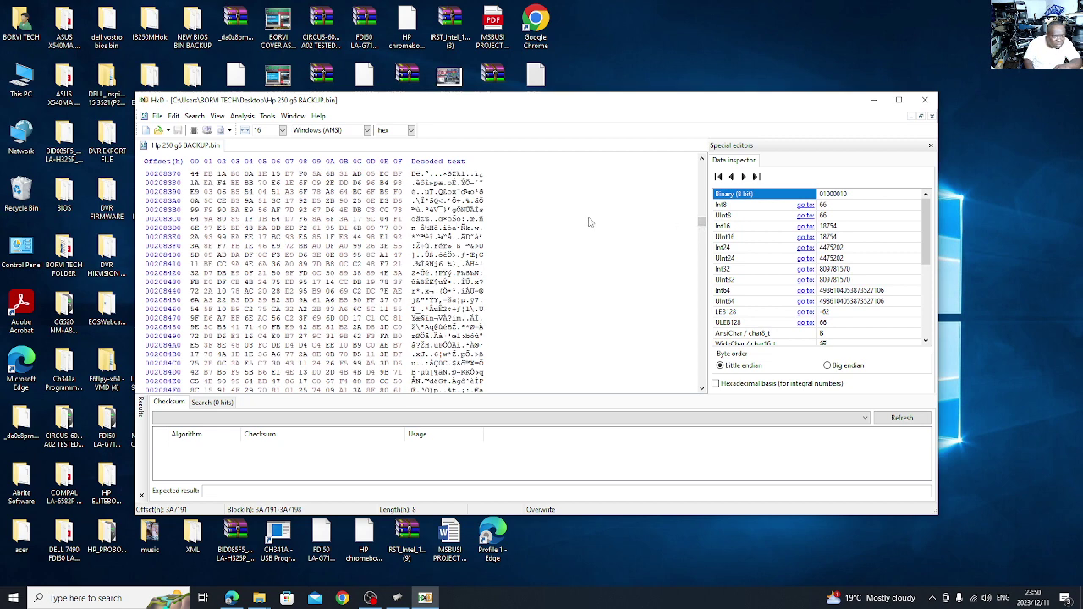
Step: Examine the hex rows and decoded text between about offsets 00202000 and 00218000 in the BIOS backup
{"action": "left_click", "coordinate": [701, 390]}
{"action": "scroll", "coordinate": [702, 381], "scroll_direction": "up", "scroll_amount": 4}
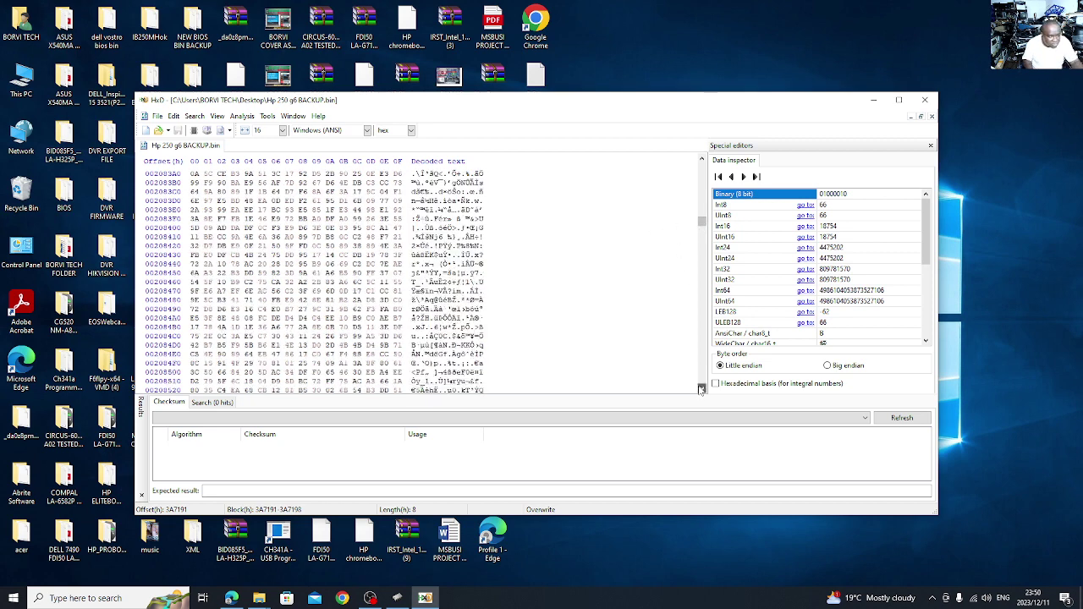
{"action": "scroll", "coordinate": [184, 199], "scroll_direction": "up", "scroll_amount": 20}
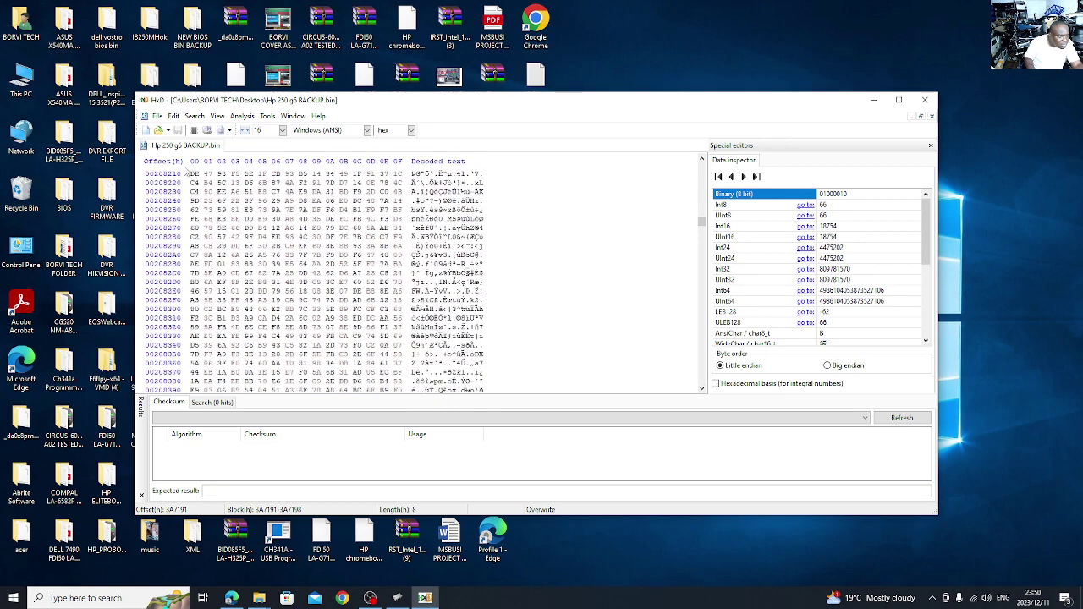
{"action": "scroll", "coordinate": [185, 199], "scroll_direction": "up", "scroll_amount": 18}
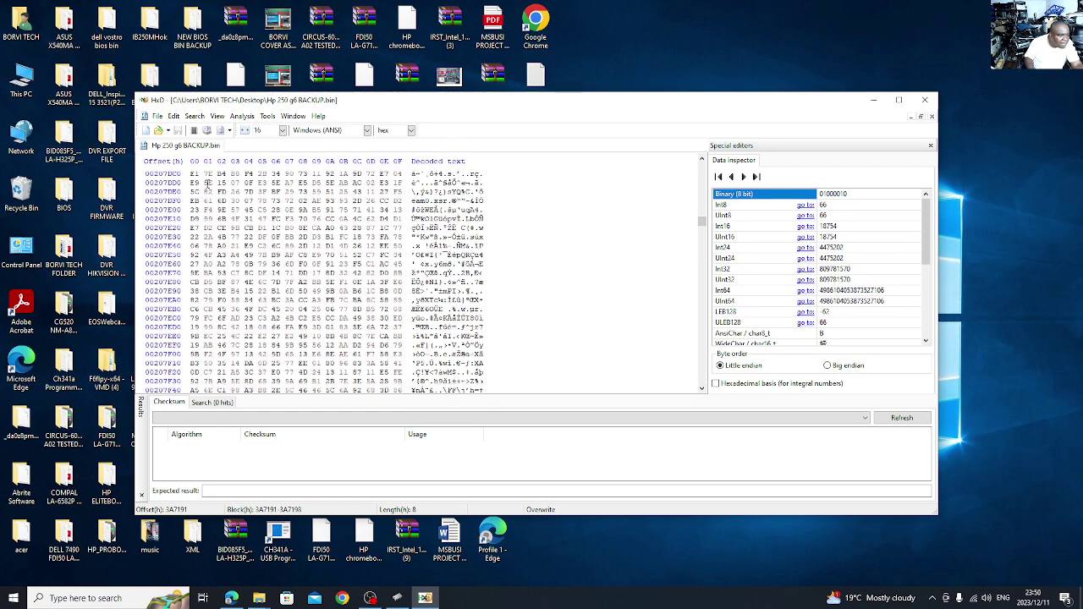
{"action": "left_click_drag", "start_coordinate": [701, 221], "coordinate": [700, 223]}
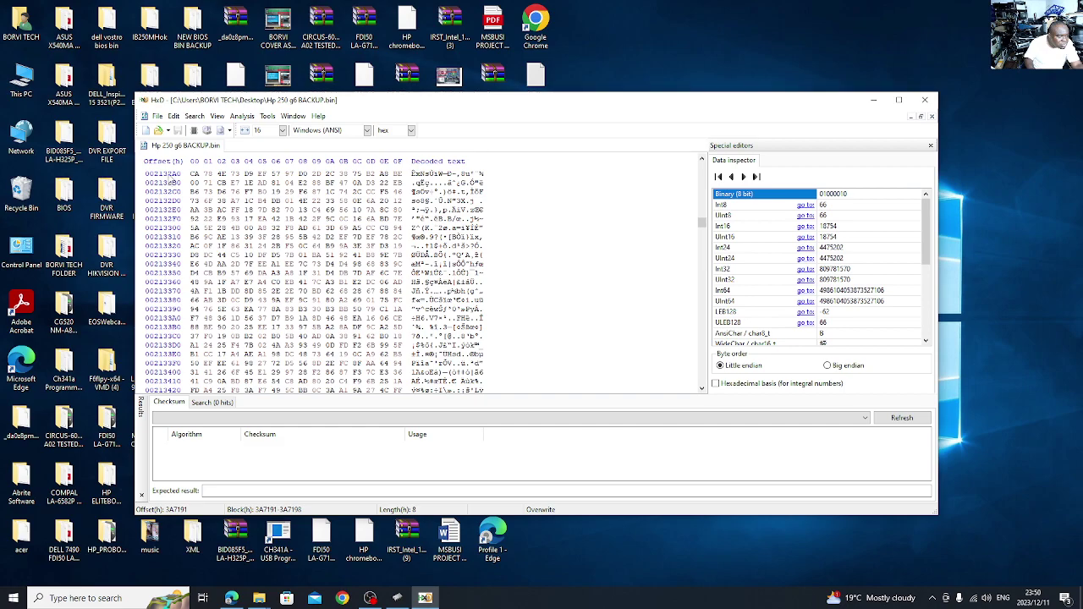
{"action": "left_click", "coordinate": [701, 160]}
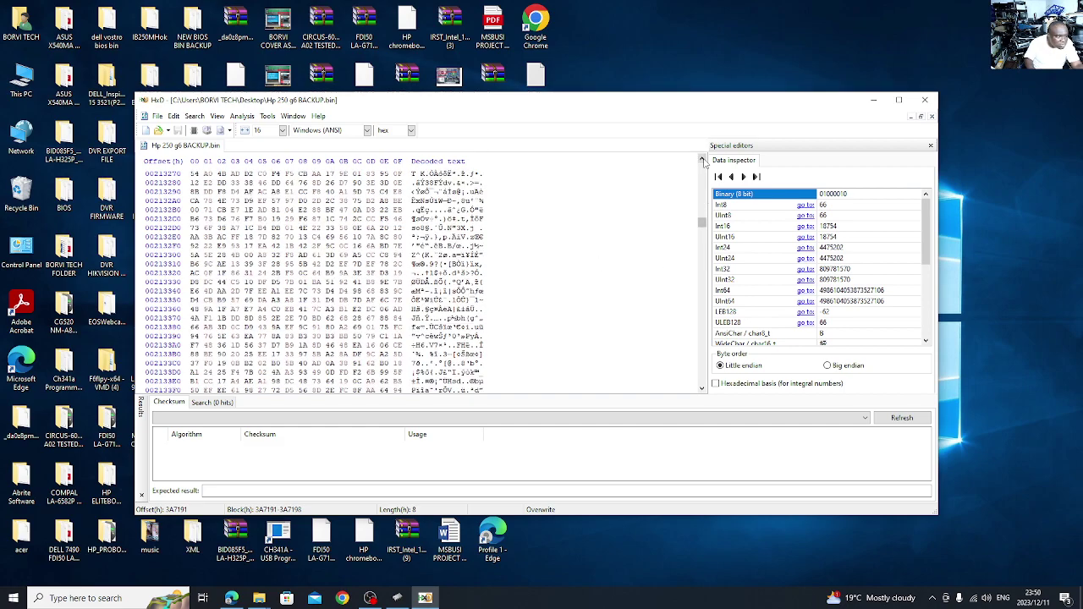
{"action": "left_click", "coordinate": [702, 160]}
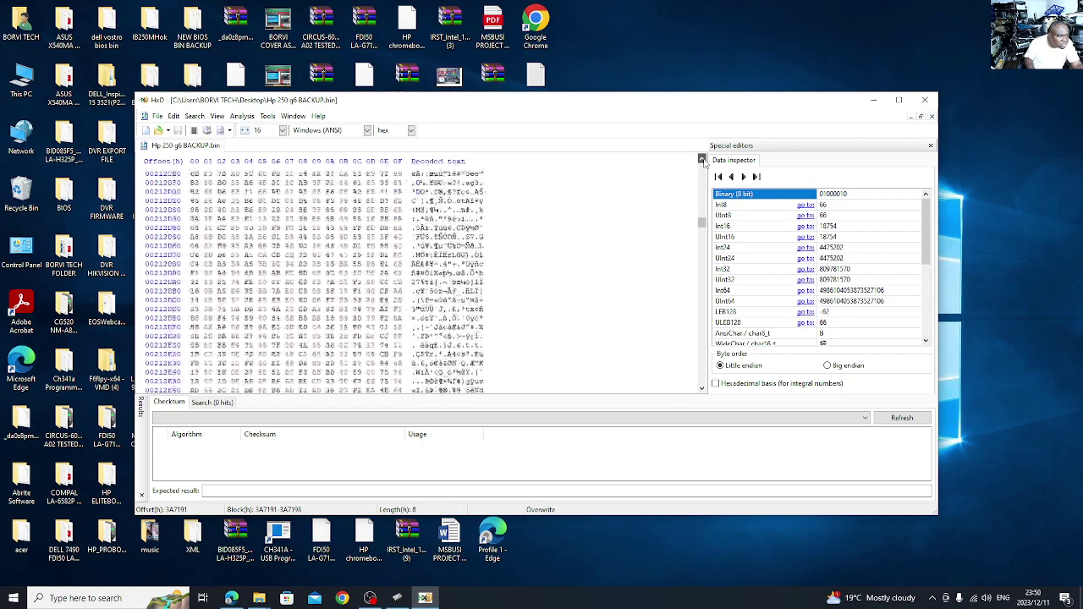
{"action": "left_click", "coordinate": [701, 160]}
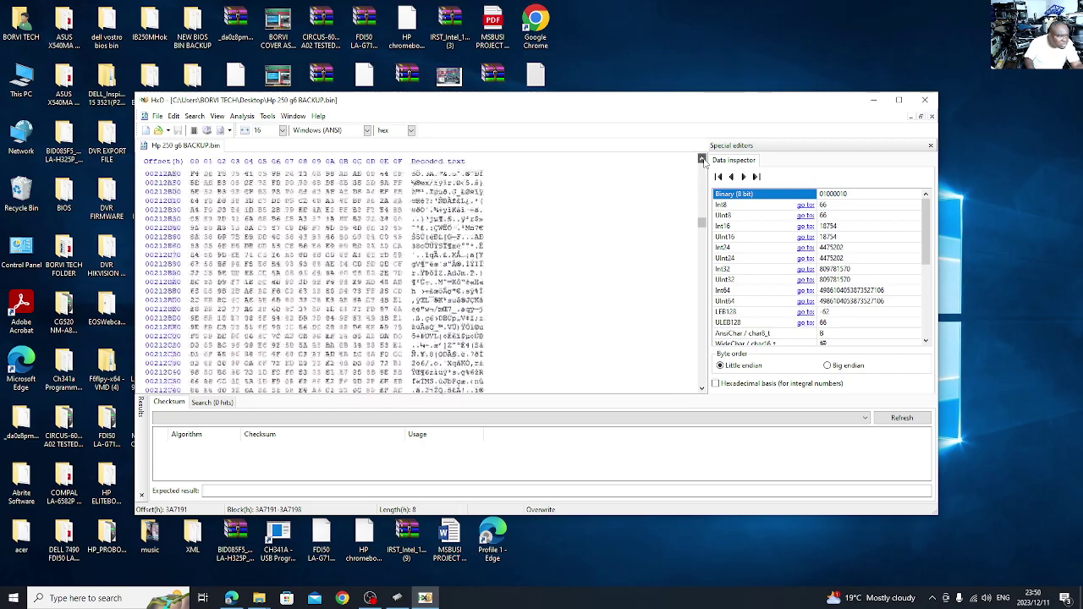
{"action": "left_click", "coordinate": [701, 160]}
{"action": "left_click", "coordinate": [702, 159]}
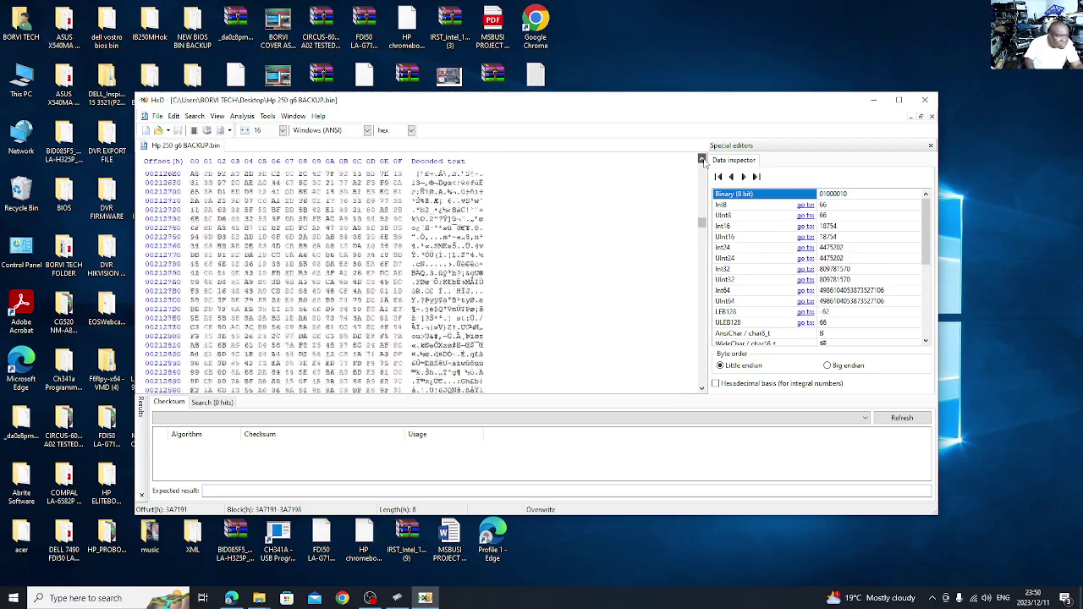
{"action": "left_click", "coordinate": [701, 160]}
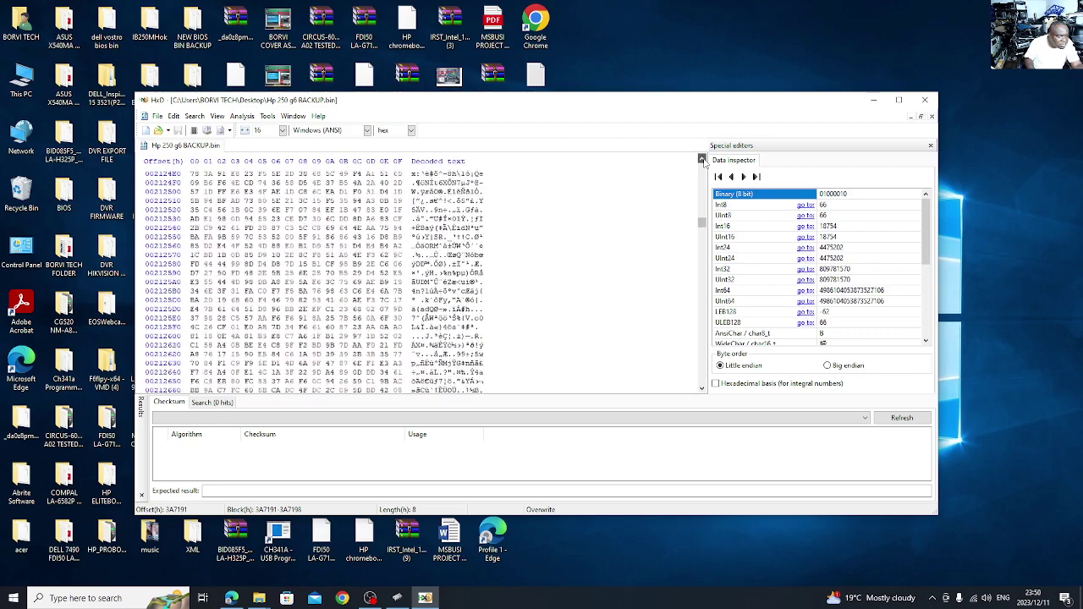
{"action": "left_click", "coordinate": [701, 160]}
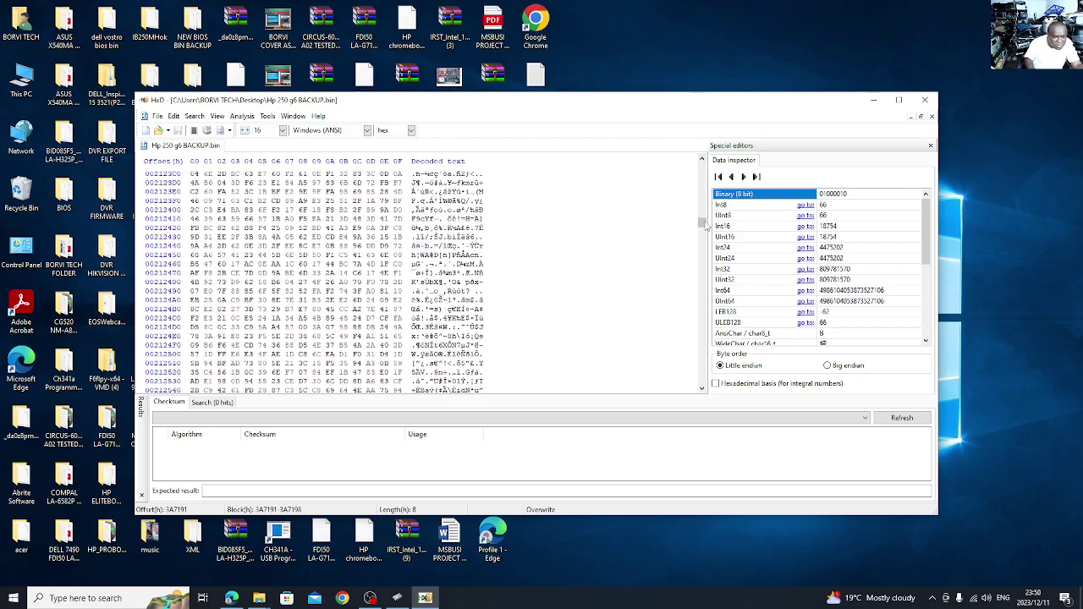
{"action": "left_click_drag", "start_coordinate": [702, 223], "coordinate": [702, 221]}
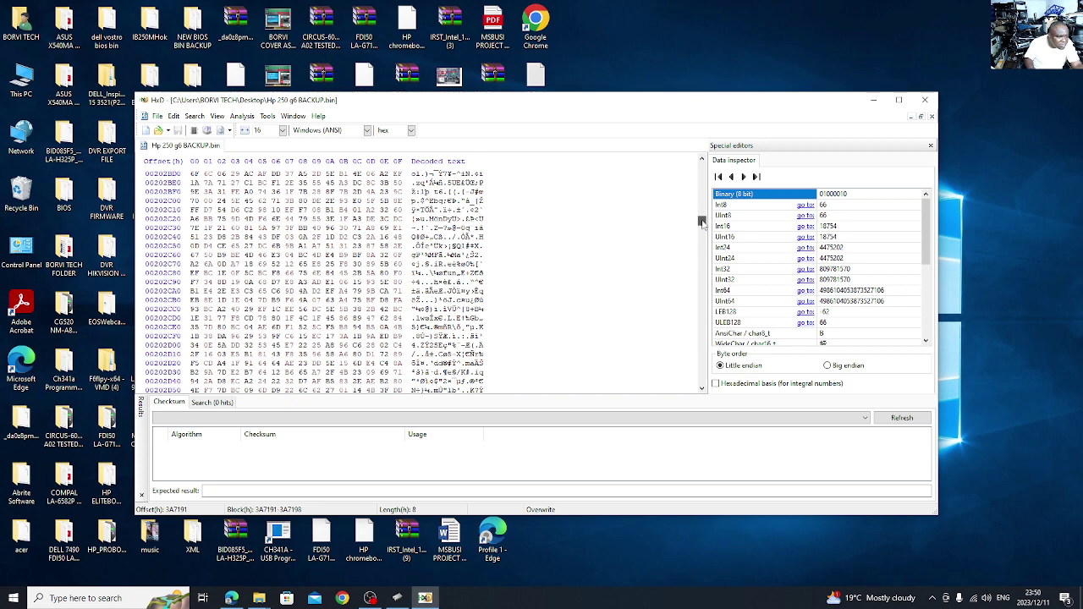
{"action": "left_click_drag", "start_coordinate": [702, 223], "coordinate": [701, 225]}
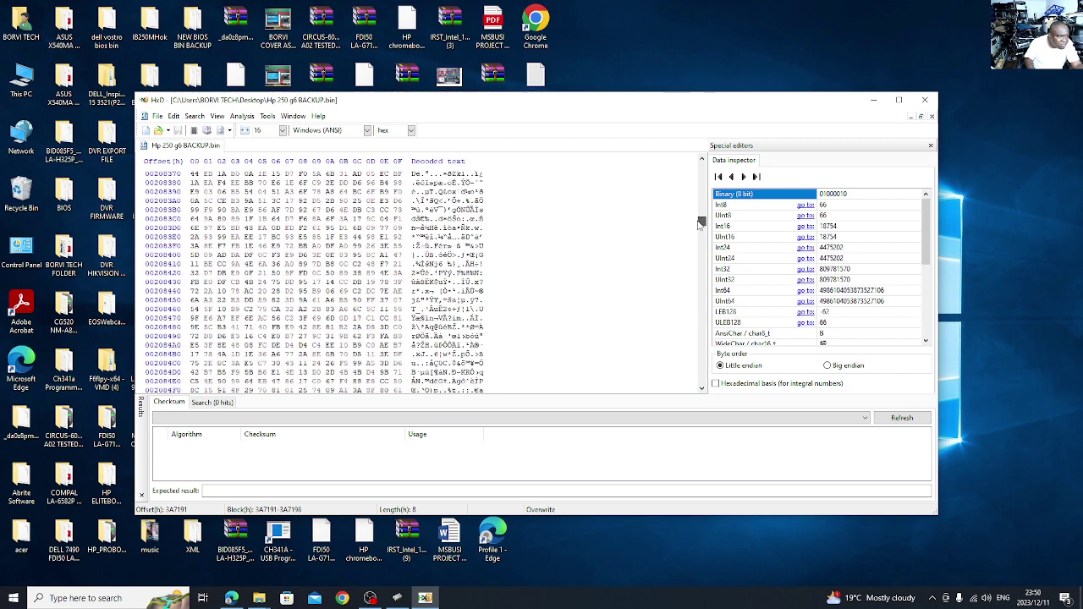
{"action": "left_click_drag", "start_coordinate": [701, 225], "coordinate": [700, 224]}
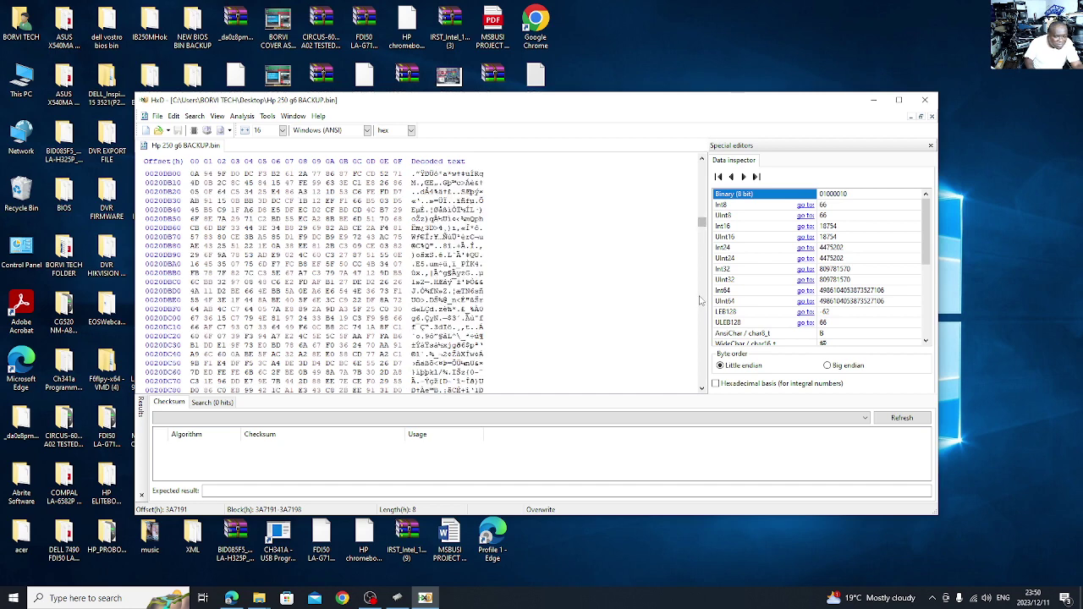
{"action": "left_click_drag", "start_coordinate": [702, 301], "coordinate": [700, 279]}
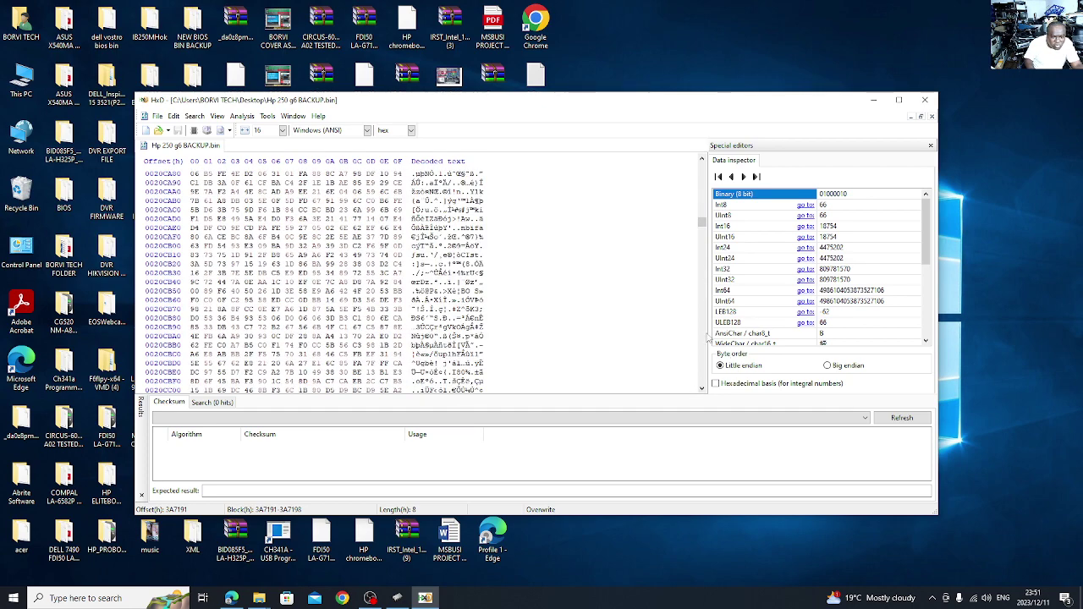
{"action": "left_click_drag", "start_coordinate": [701, 221], "coordinate": [701, 224]}
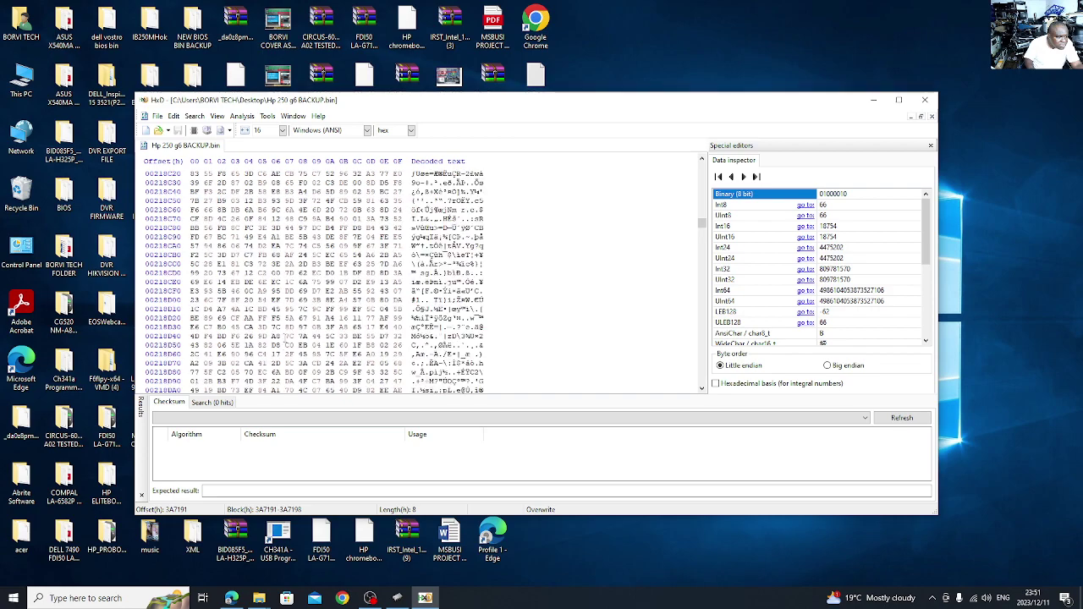
Step: Examine the hex rows and decoded text between about offsets 00218C00 and 00220200 in the BIOS backup
{"action": "scroll", "coordinate": [338, 280], "scroll_direction": "down", "scroll_amount": 10}
{"action": "scroll", "coordinate": [301, 348], "scroll_direction": "down", "scroll_amount": 5}
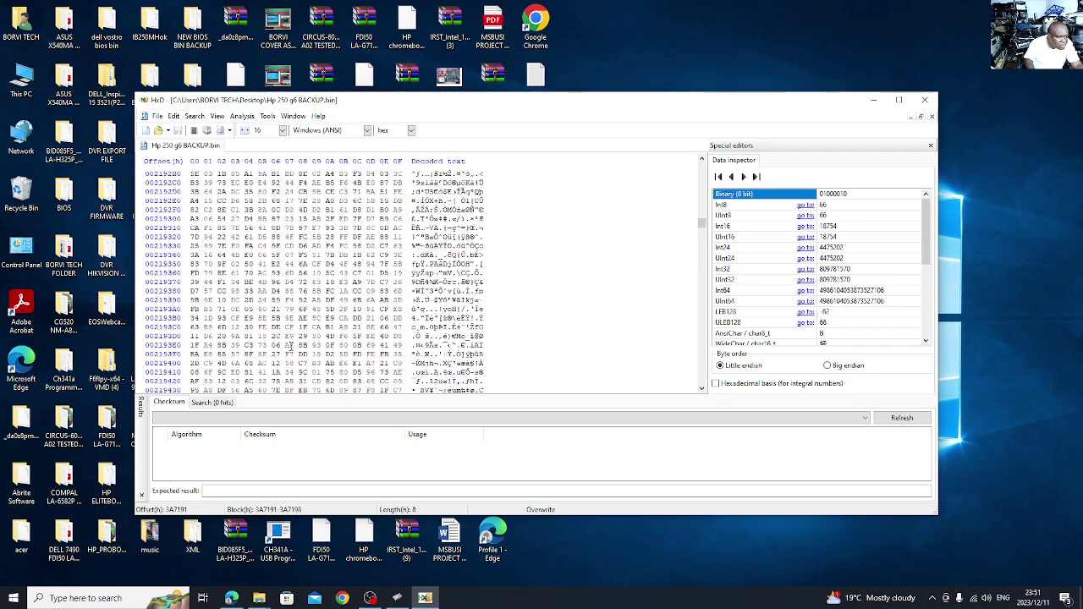
{"action": "scroll", "coordinate": [298, 349], "scroll_direction": "down", "scroll_amount": 20}
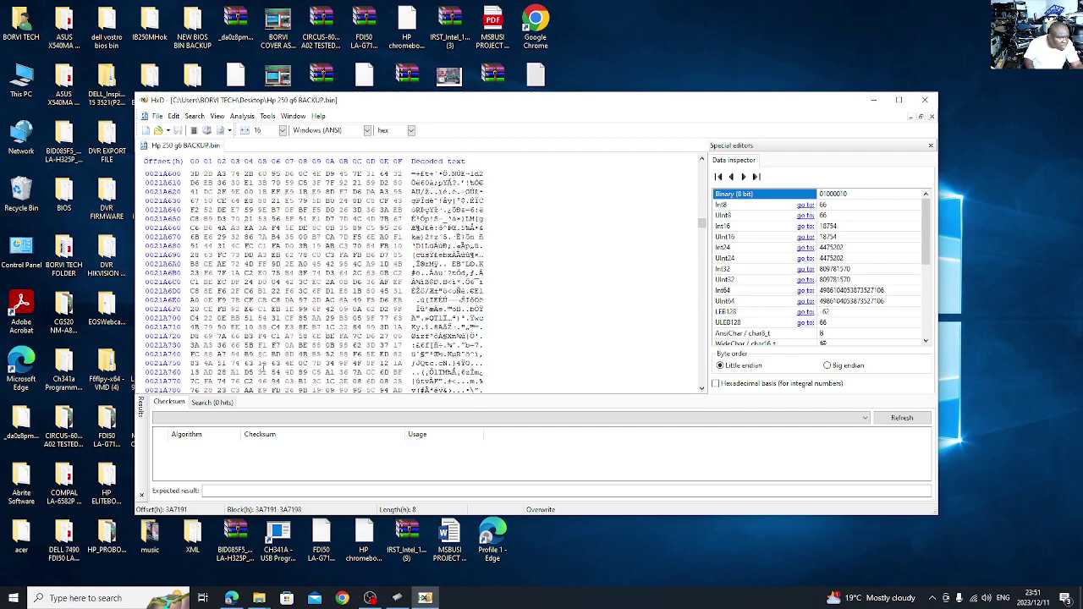
{"action": "scroll", "coordinate": [193, 366], "scroll_direction": "down", "scroll_amount": 6}
{"action": "scroll", "coordinate": [185, 366], "scroll_direction": "down", "scroll_amount": 15}
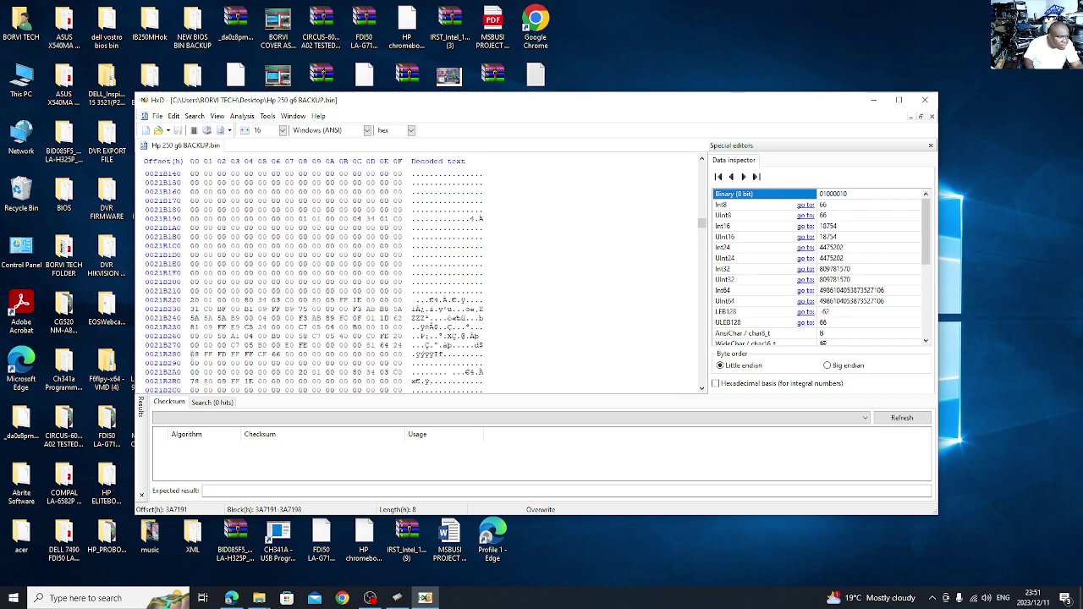
{"action": "scroll", "coordinate": [186, 362], "scroll_direction": "down", "scroll_amount": 14}
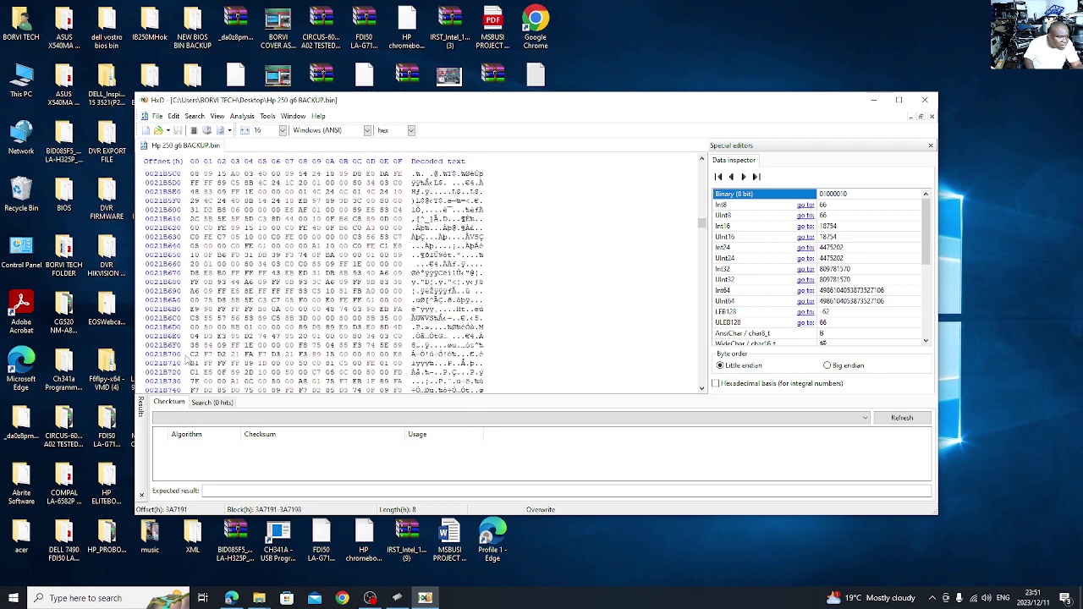
{"action": "scroll", "coordinate": [187, 360], "scroll_direction": "down", "scroll_amount": 20}
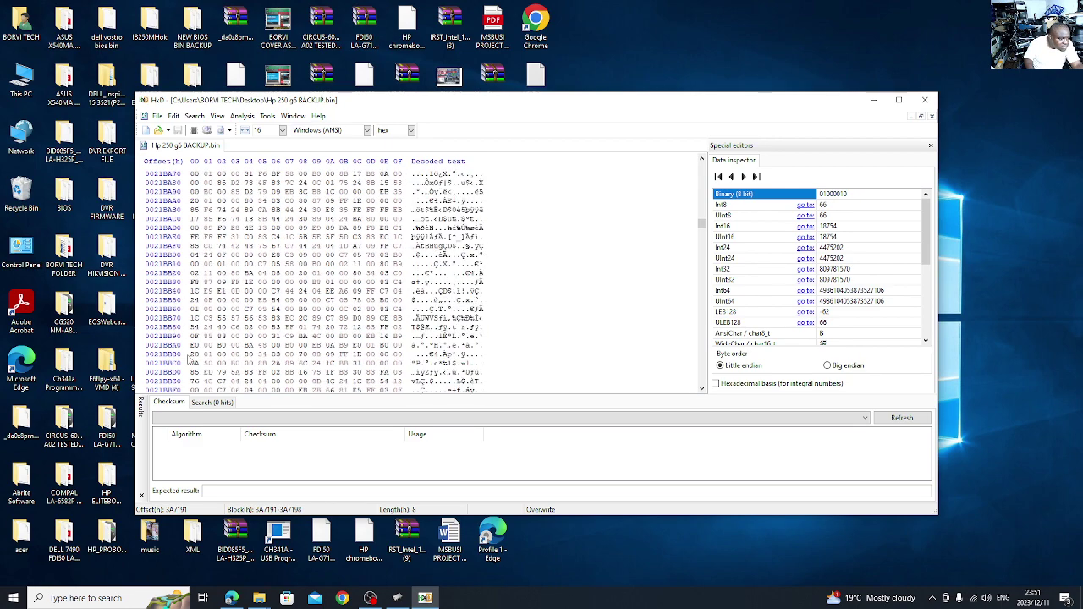
{"action": "scroll", "coordinate": [189, 361], "scroll_direction": "down", "scroll_amount": 8}
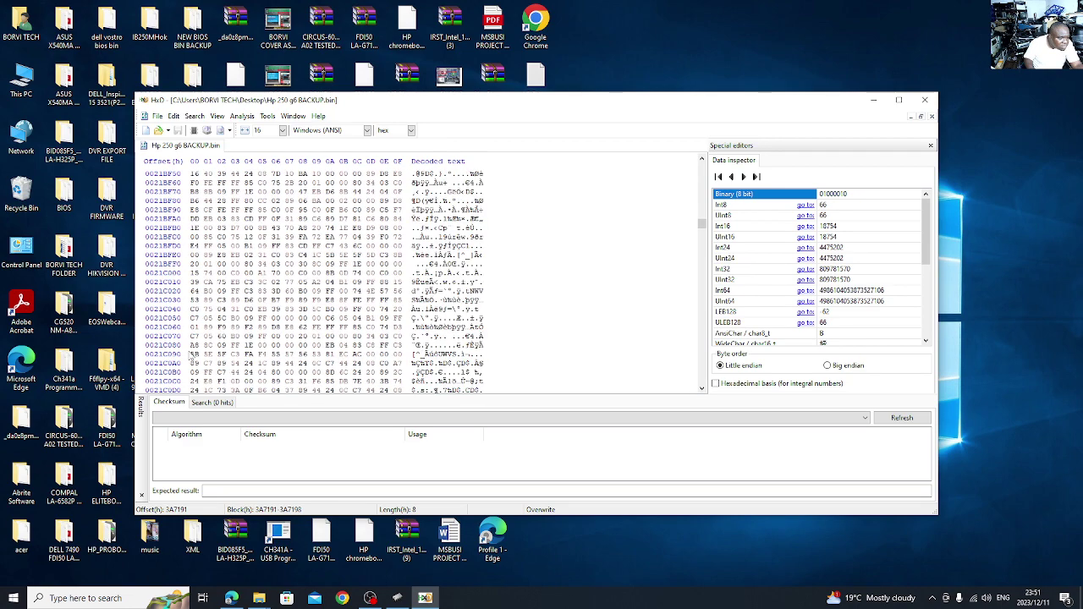
{"action": "scroll", "coordinate": [191, 360], "scroll_direction": "down", "scroll_amount": 8}
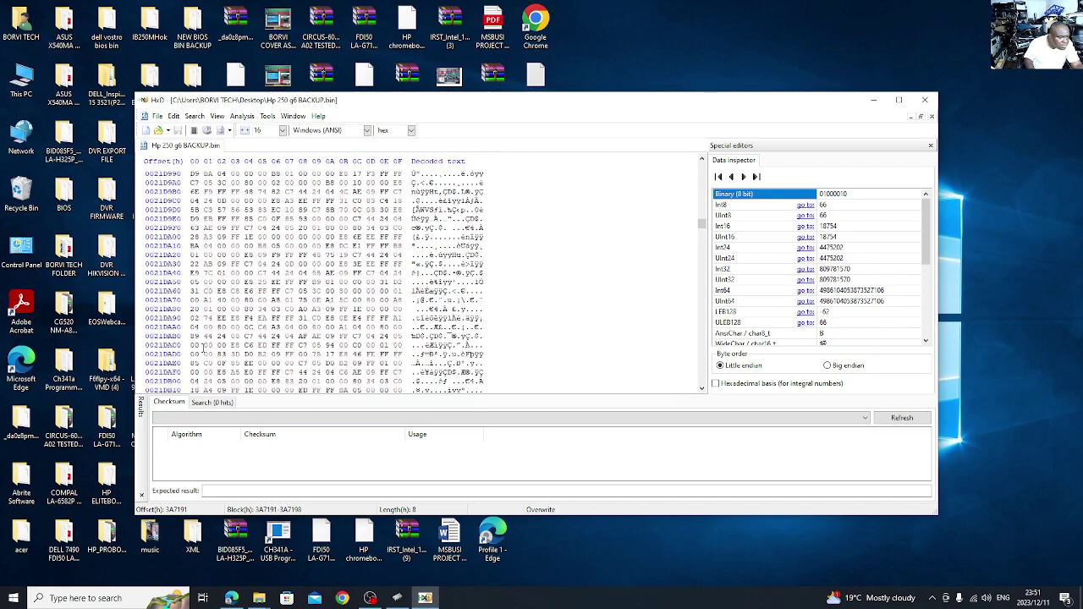
{"action": "scroll", "coordinate": [204, 347], "scroll_direction": "down", "scroll_amount": 16}
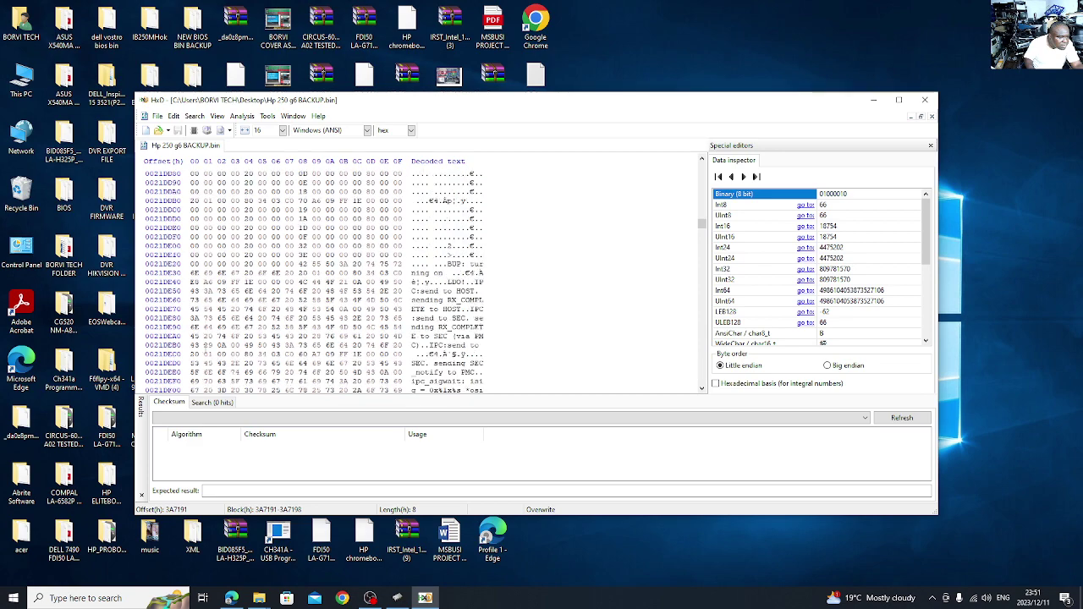
{"action": "scroll", "coordinate": [205, 348], "scroll_direction": "down", "scroll_amount": 19}
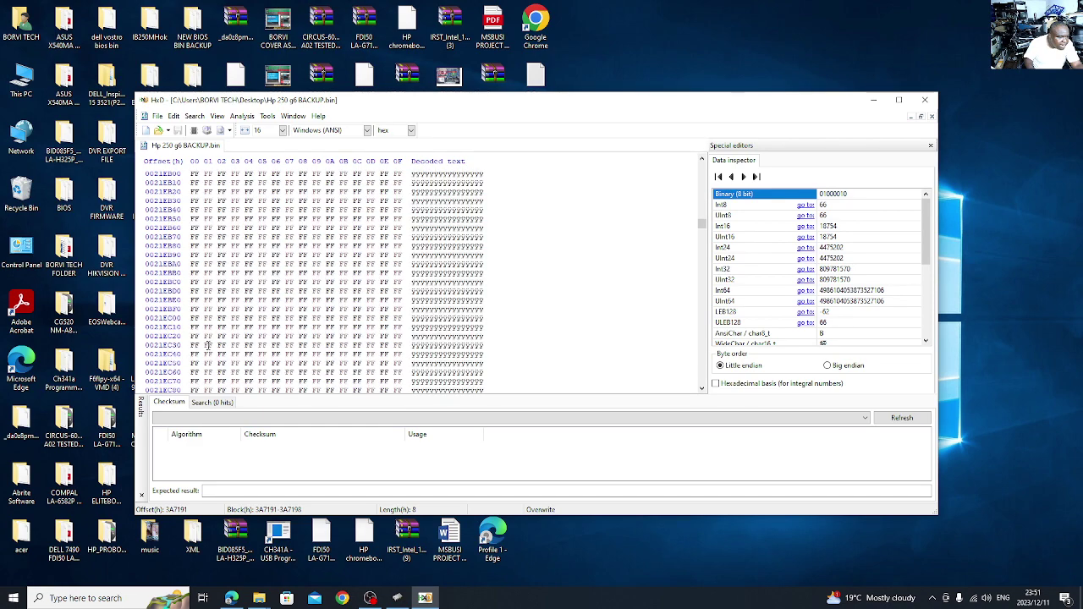
{"action": "scroll", "coordinate": [207, 346], "scroll_direction": "down", "scroll_amount": 7}
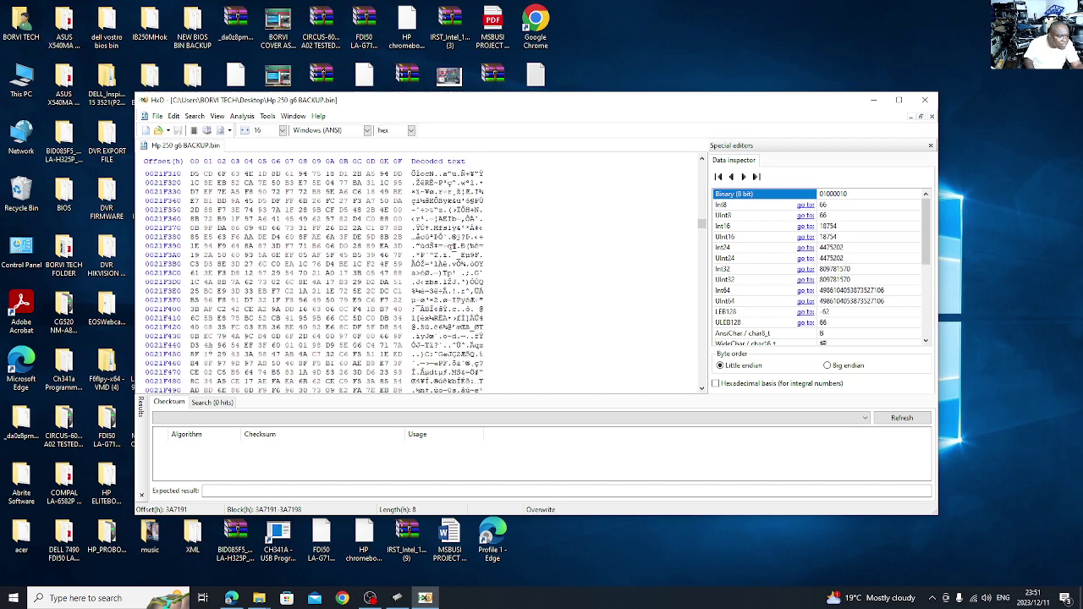
{"action": "scroll", "coordinate": [458, 282], "scroll_direction": "down", "scroll_amount": 6}
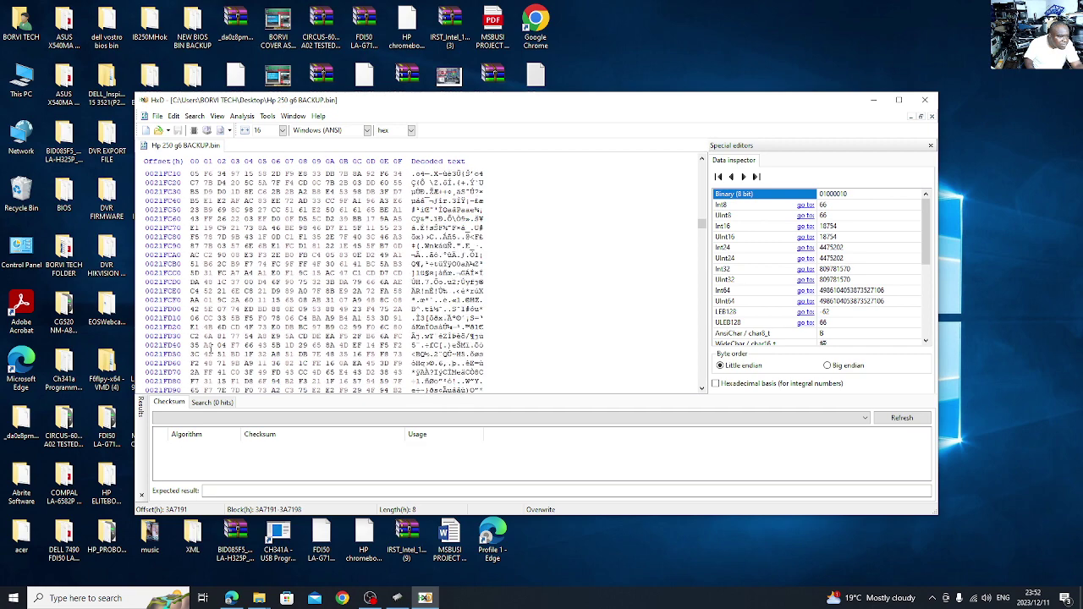
{"action": "scroll", "coordinate": [419, 279], "scroll_direction": "down", "scroll_amount": 20}
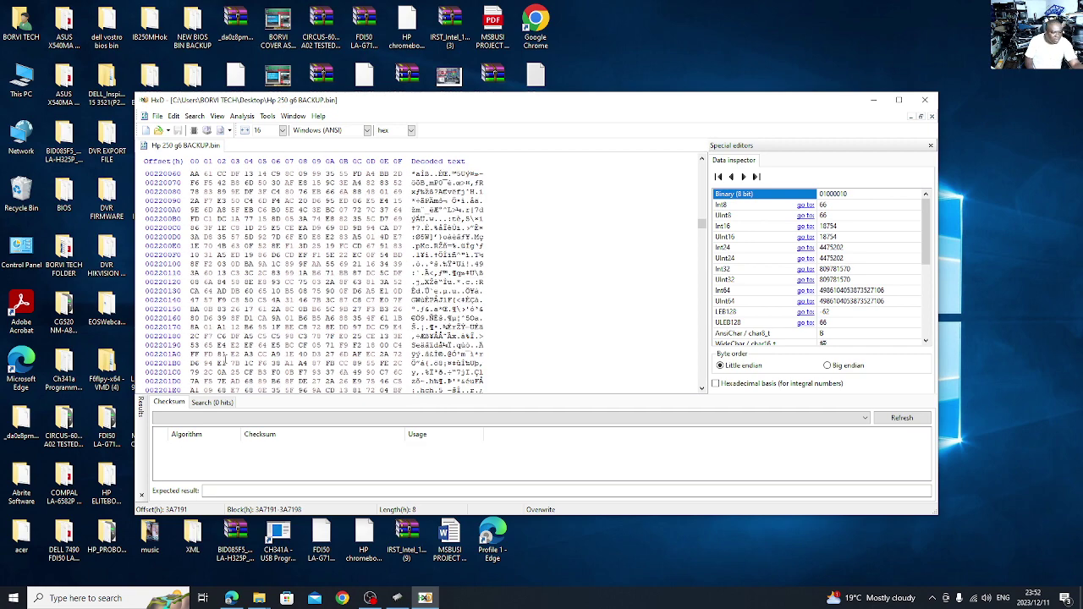
Step: Look back through the BIOS backup's hex rows and decoded text from about offset 00220000 to 00217400
{"action": "scroll", "coordinate": [419, 279], "scroll_direction": "up", "scroll_amount": 9}
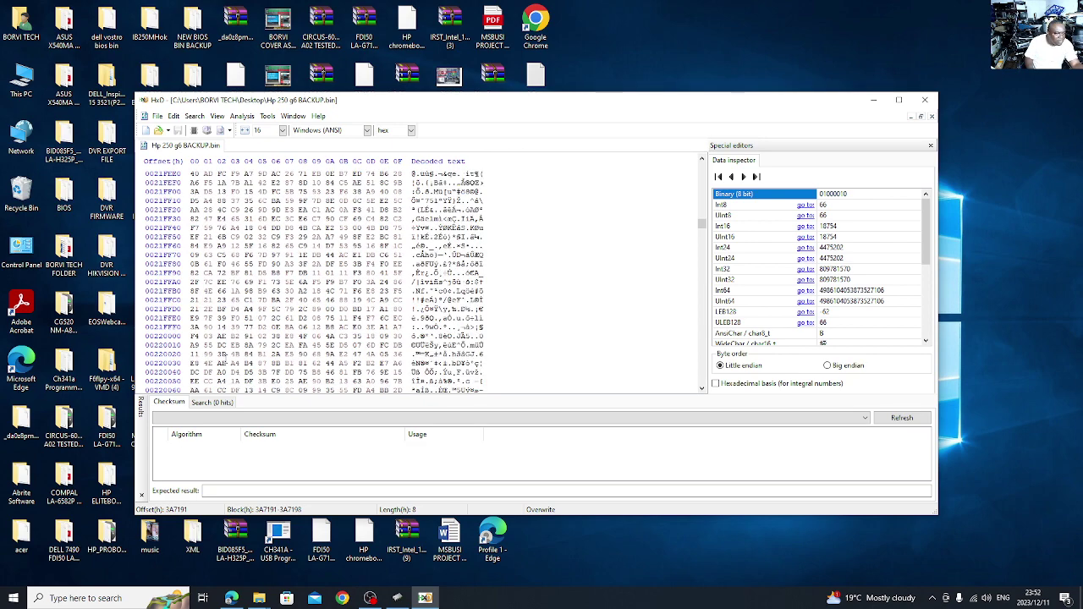
{"action": "scroll", "coordinate": [419, 280], "scroll_direction": "up", "scroll_amount": 20}
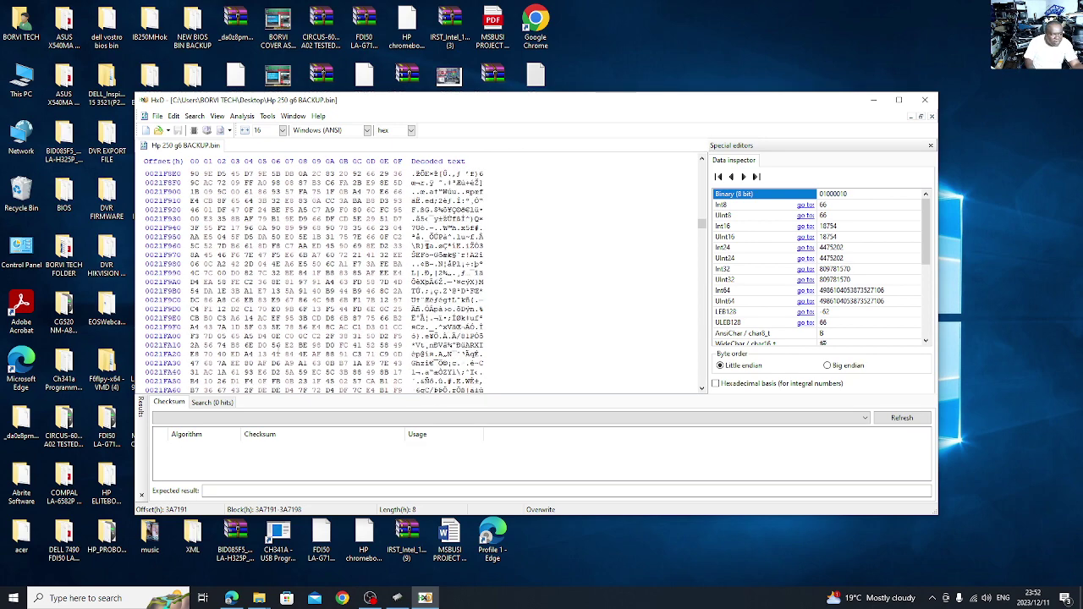
{"action": "scroll", "coordinate": [283, 335], "scroll_direction": "up", "scroll_amount": 17}
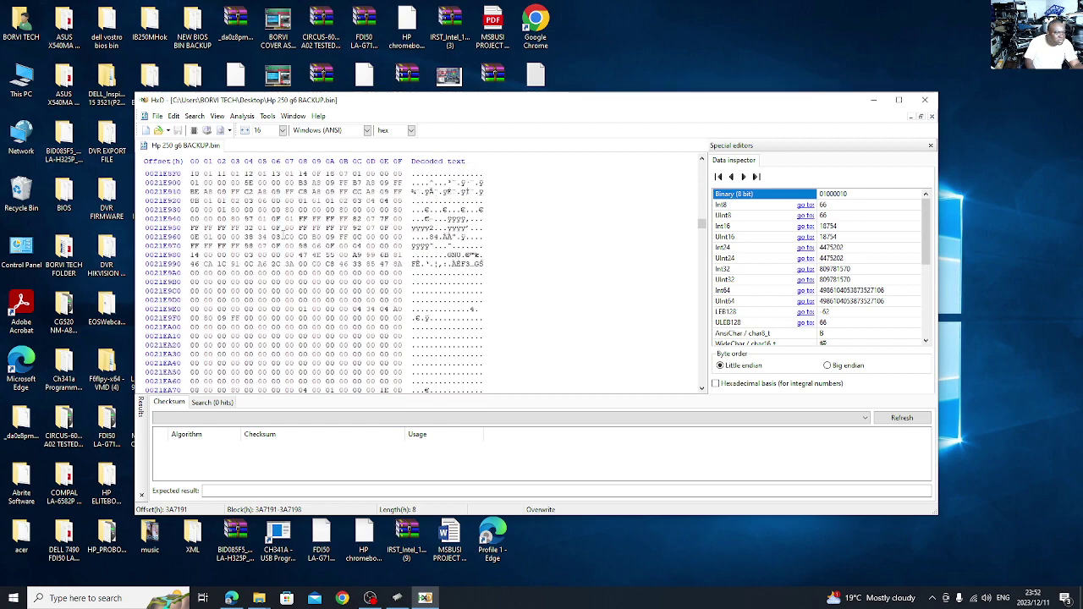
{"action": "scroll", "coordinate": [418, 280], "scroll_direction": "up", "scroll_amount": 11}
{"action": "scroll", "coordinate": [270, 207], "scroll_direction": "up", "scroll_amount": 7}
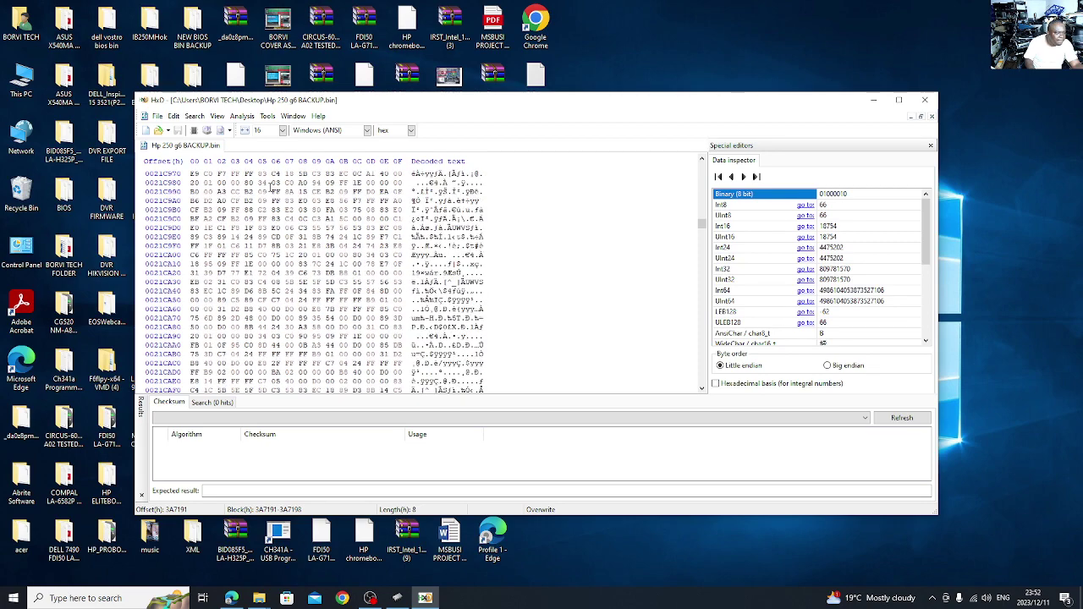
{"action": "scroll", "coordinate": [271, 183], "scroll_direction": "up", "scroll_amount": 5}
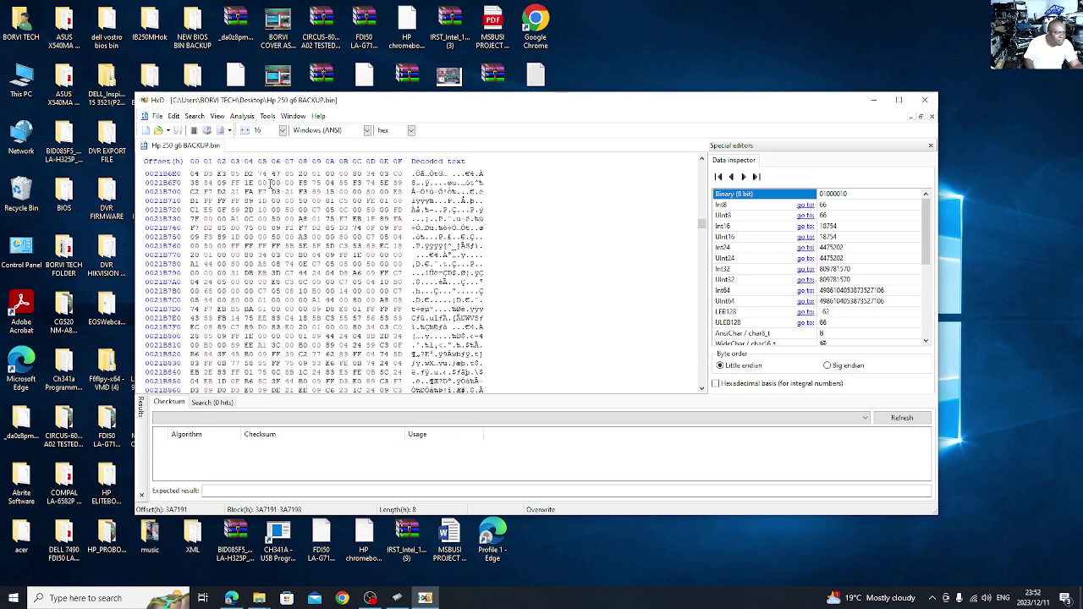
{"action": "scroll", "coordinate": [271, 183], "scroll_direction": "up", "scroll_amount": 8}
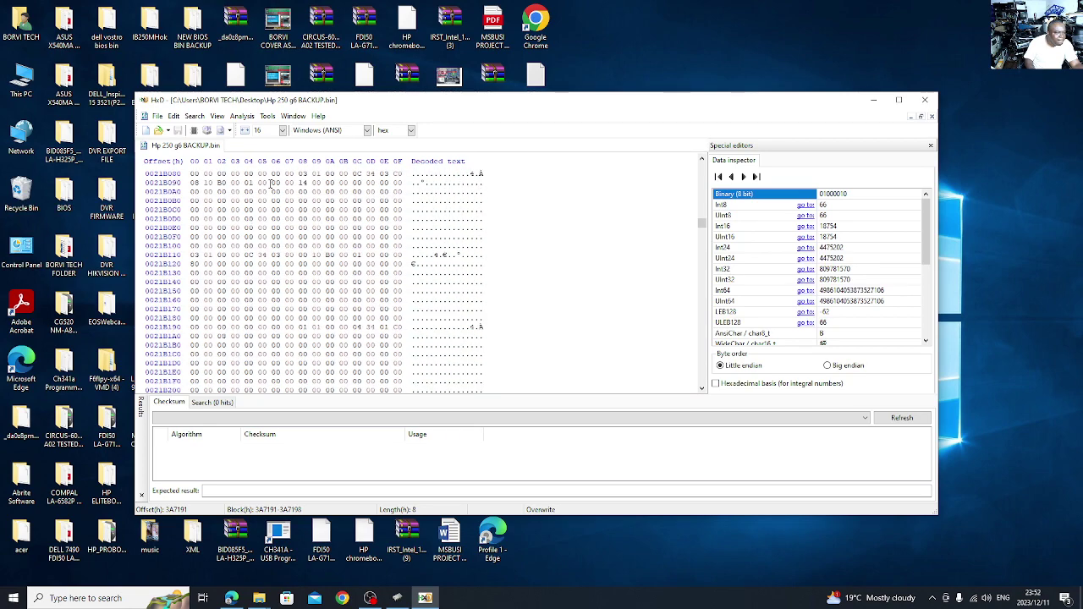
{"action": "scroll", "coordinate": [270, 182], "scroll_direction": "up", "scroll_amount": 16}
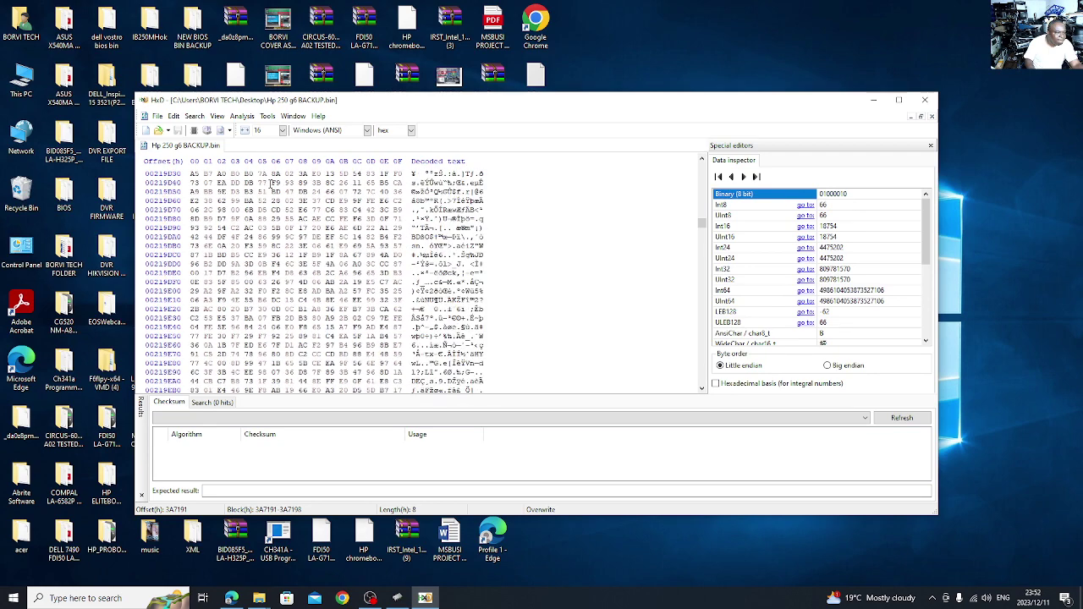
{"action": "scroll", "coordinate": [271, 183], "scroll_direction": "up", "scroll_amount": 9}
{"action": "scroll", "coordinate": [271, 182], "scroll_direction": "up", "scroll_amount": 8}
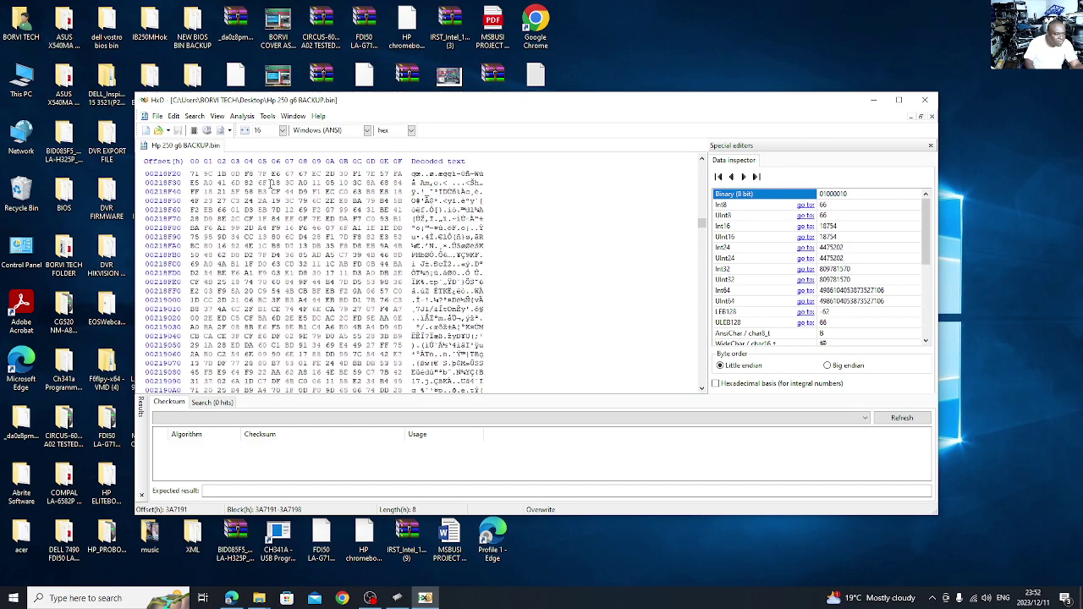
{"action": "scroll", "coordinate": [271, 183], "scroll_direction": "up", "scroll_amount": 20}
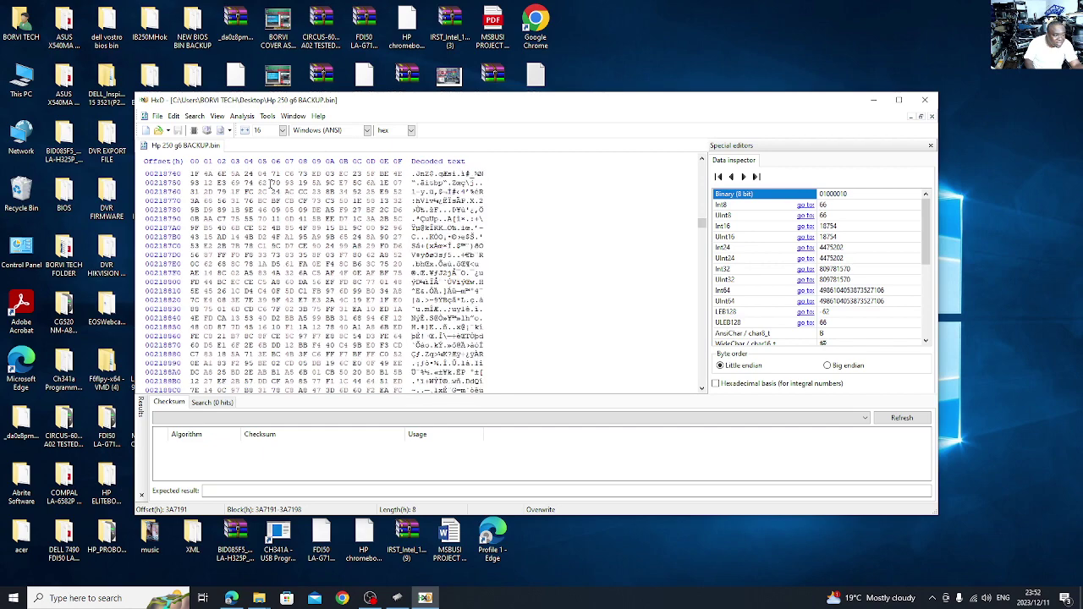
{"action": "scroll", "coordinate": [271, 183], "scroll_direction": "up", "scroll_amount": 10}
{"action": "scroll", "coordinate": [271, 182], "scroll_direction": "up", "scroll_amount": 6}
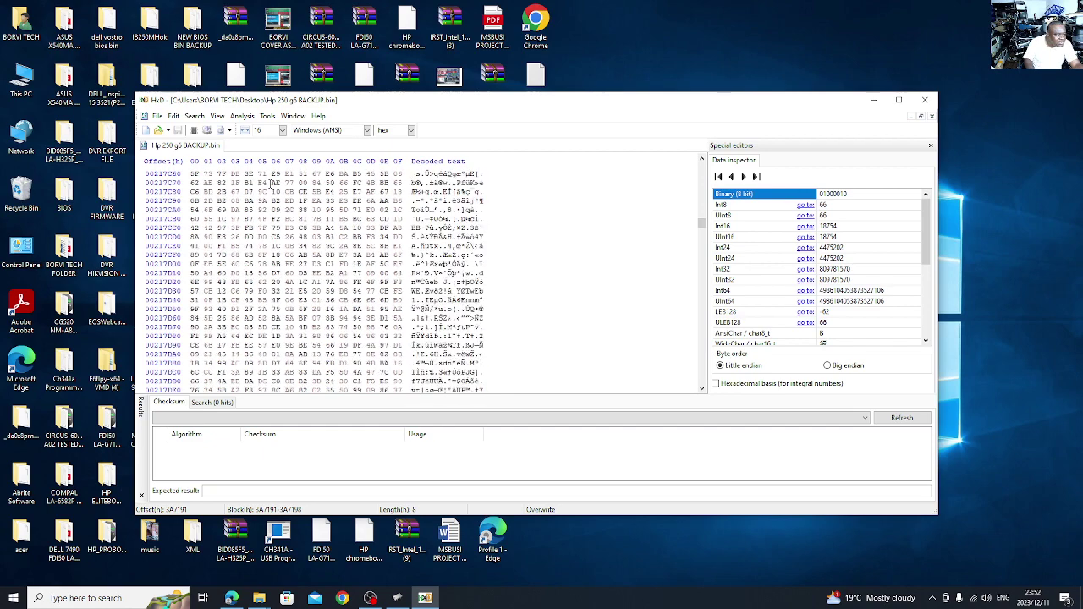
{"action": "scroll", "coordinate": [271, 183], "scroll_direction": "up", "scroll_amount": 20}
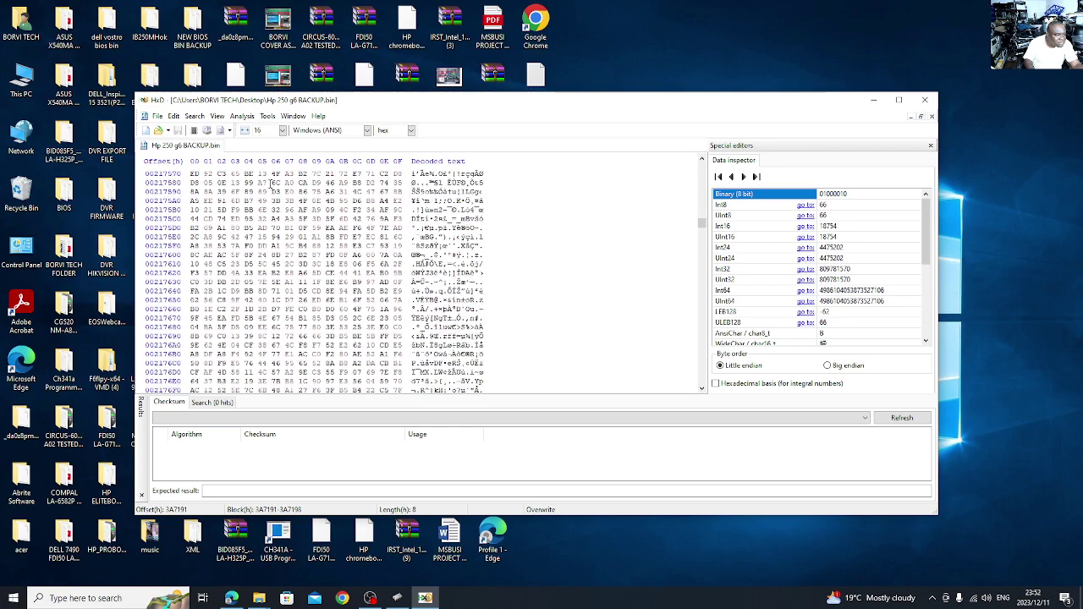
{"action": "scroll", "coordinate": [271, 183], "scroll_direction": "up", "scroll_amount": 5}
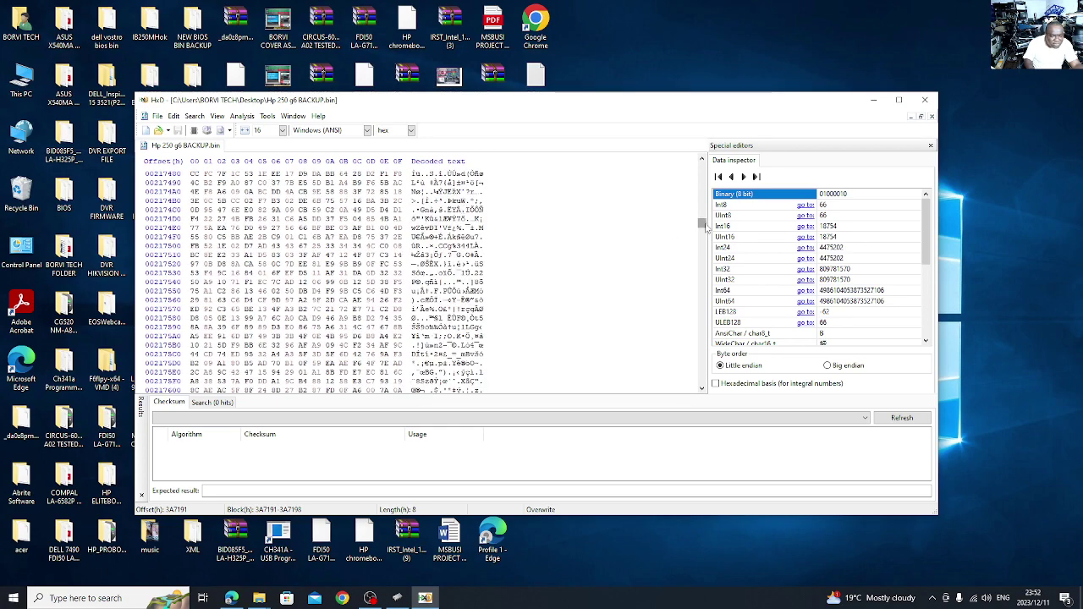
Step: Go back to offset 00201000 in the BIOS backup and select that row's first eight bytes, 201000 to 201007
{"action": "left_click_drag", "start_coordinate": [702, 223], "coordinate": [703, 221]}
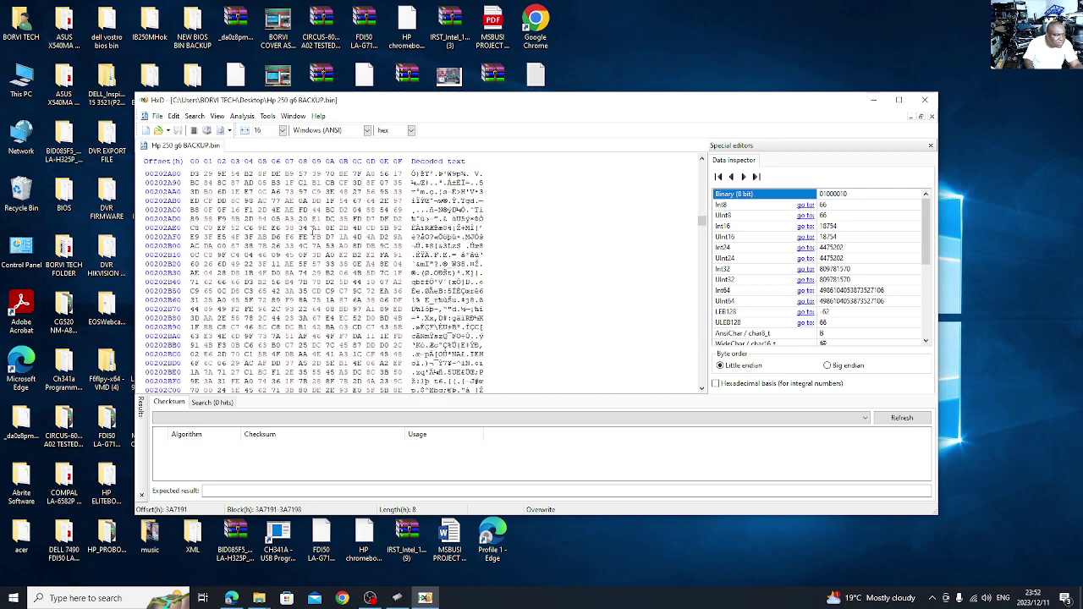
{"action": "scroll", "coordinate": [313, 229], "scroll_direction": "up", "scroll_amount": 20}
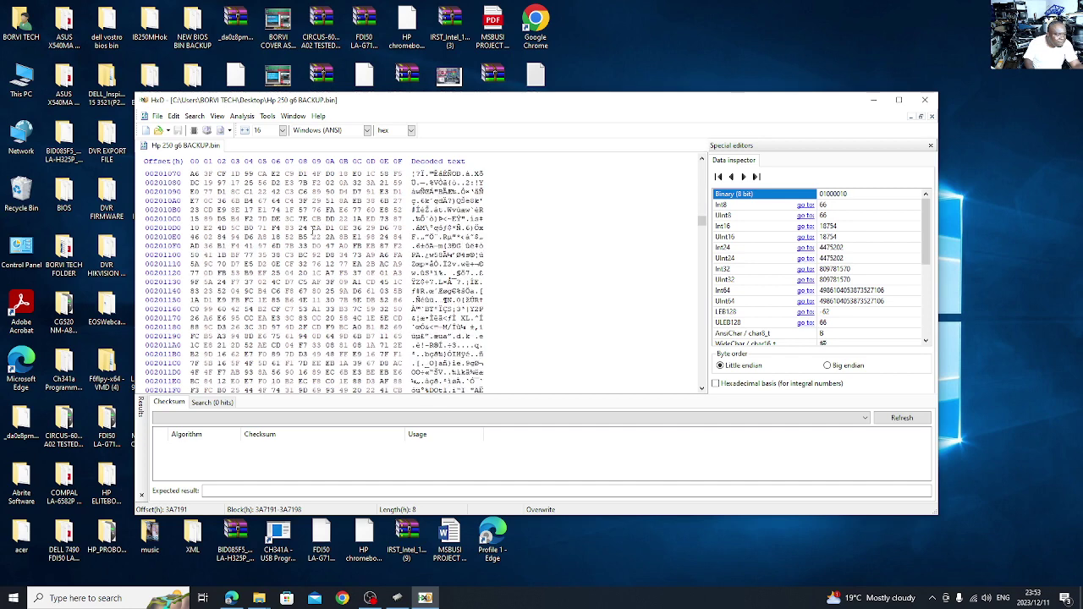
{"action": "scroll", "coordinate": [313, 229], "scroll_direction": "up", "scroll_amount": 3}
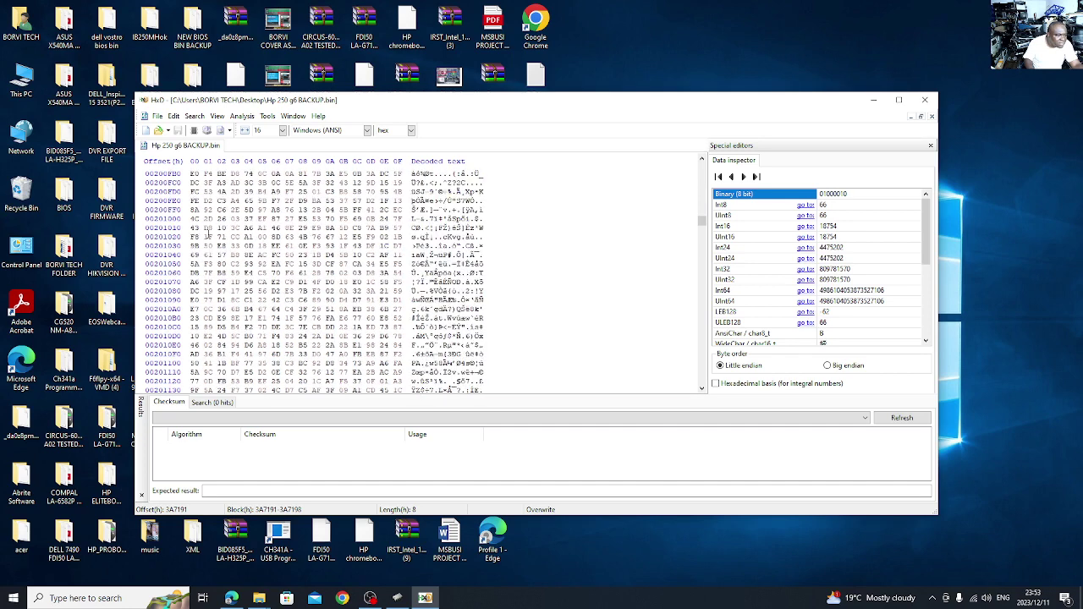
{"action": "left_click", "coordinate": [424, 218]}
{"action": "left_click", "coordinate": [420, 218]}
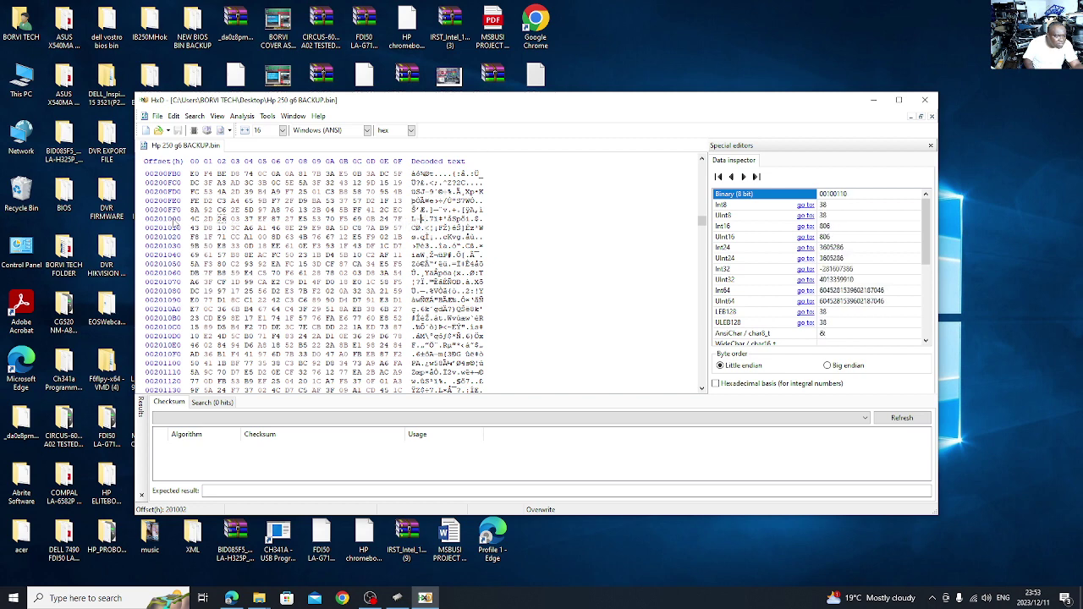
{"action": "left_click_drag", "start_coordinate": [421, 218], "coordinate": [446, 219]}
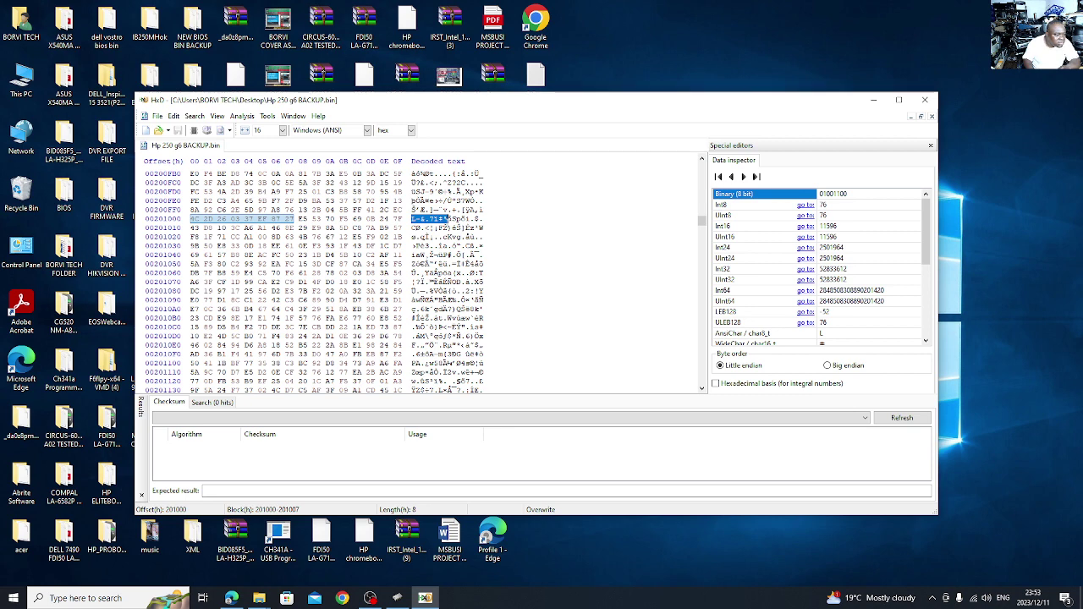
Step: Try to select the block of bytes starting at offset 201000, adjusting its end to 201F0F, and clear the selection
{"action": "left_click_drag", "start_coordinate": [412, 219], "coordinate": [504, 310]}
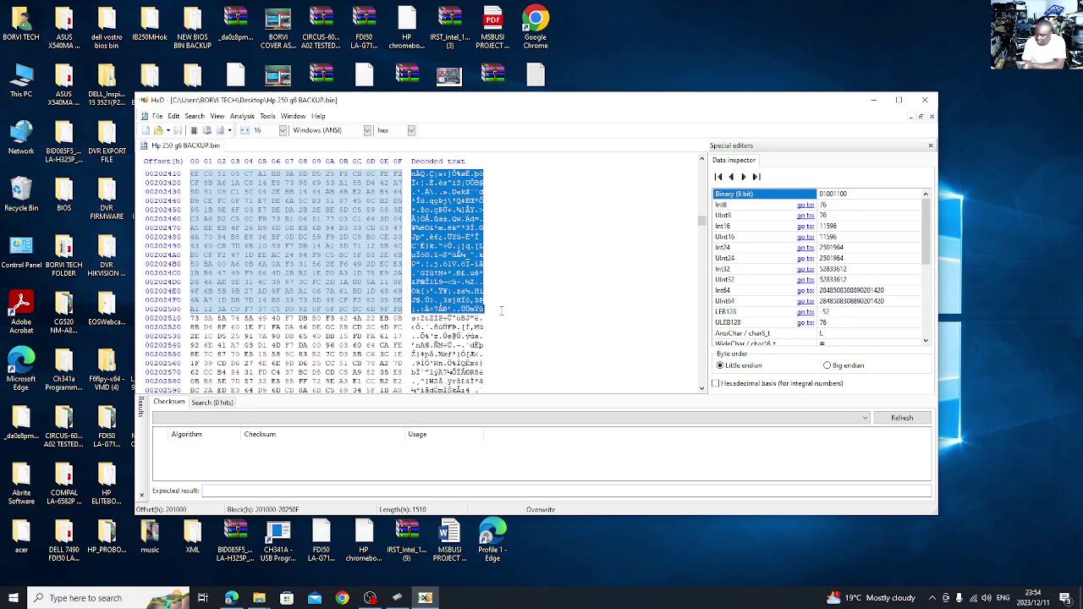
{"action": "key", "text": "shift+Down"}
{"action": "key", "text": "shift+Down"}
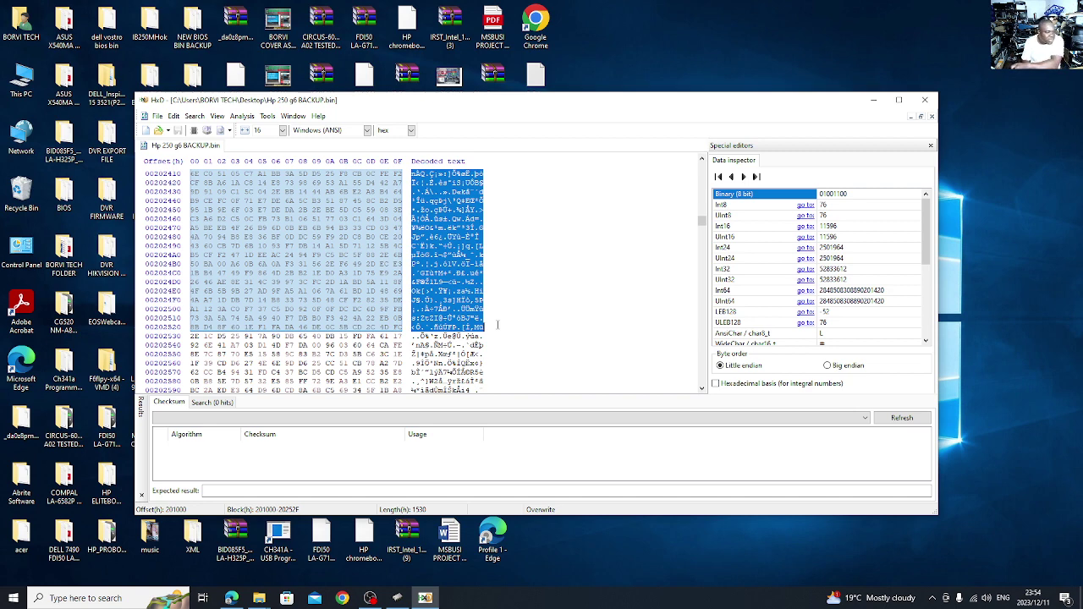
{"action": "left_click_drag", "start_coordinate": [497, 324], "coordinate": [478, 362]}
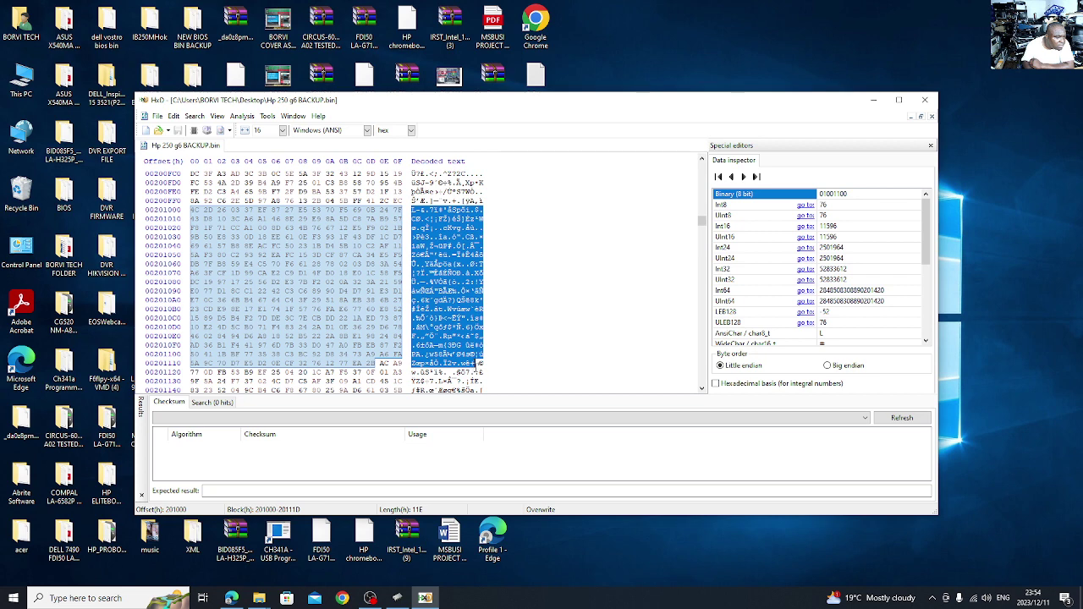
{"action": "mouse_move", "coordinate": [479, 362]}
{"action": "left_mouse_down"}
{"action": "mouse_move", "coordinate": [478, 386]}
{"action": "mouse_move", "coordinate": [495, 269]}
{"action": "mouse_move", "coordinate": [479, 403]}
{"action": "mouse_move", "coordinate": [497, 355]}
{"action": "left_mouse_up"}
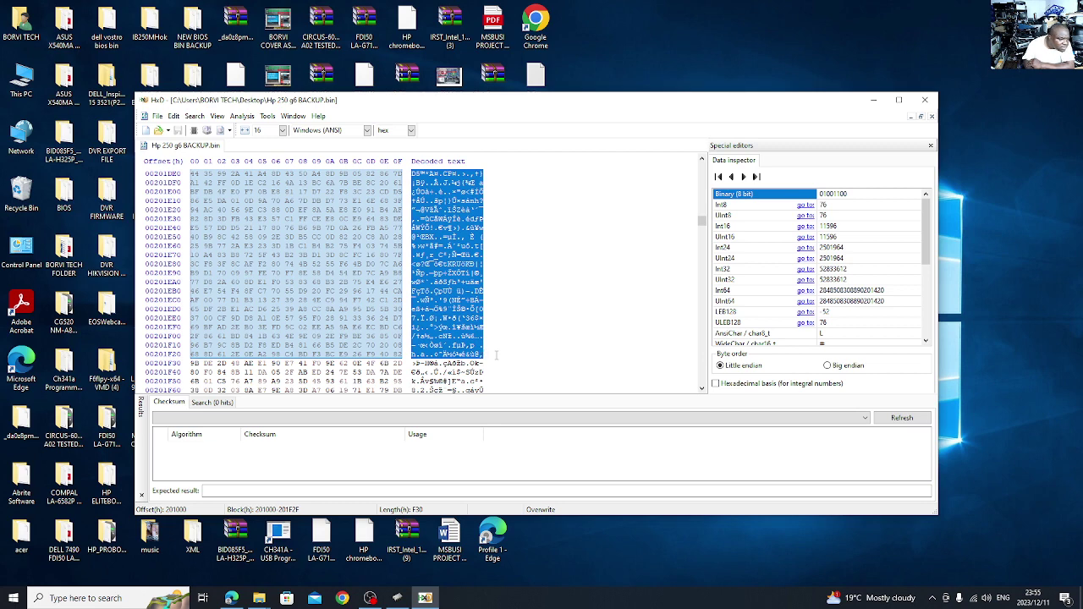
{"action": "left_click_drag", "start_coordinate": [497, 355], "coordinate": [488, 336]}
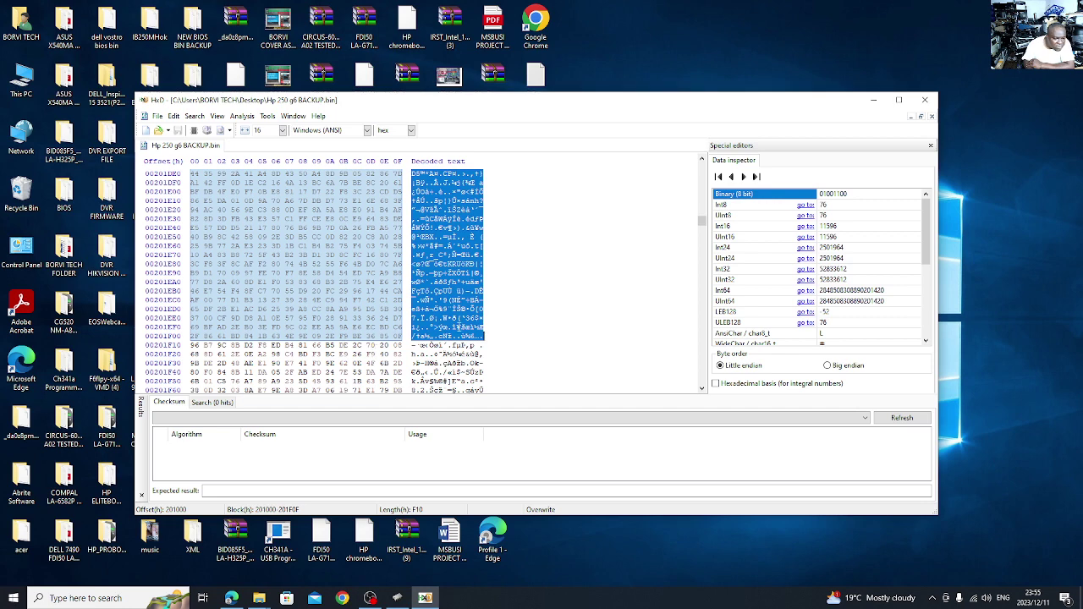
{"action": "left_click", "coordinate": [453, 327]}
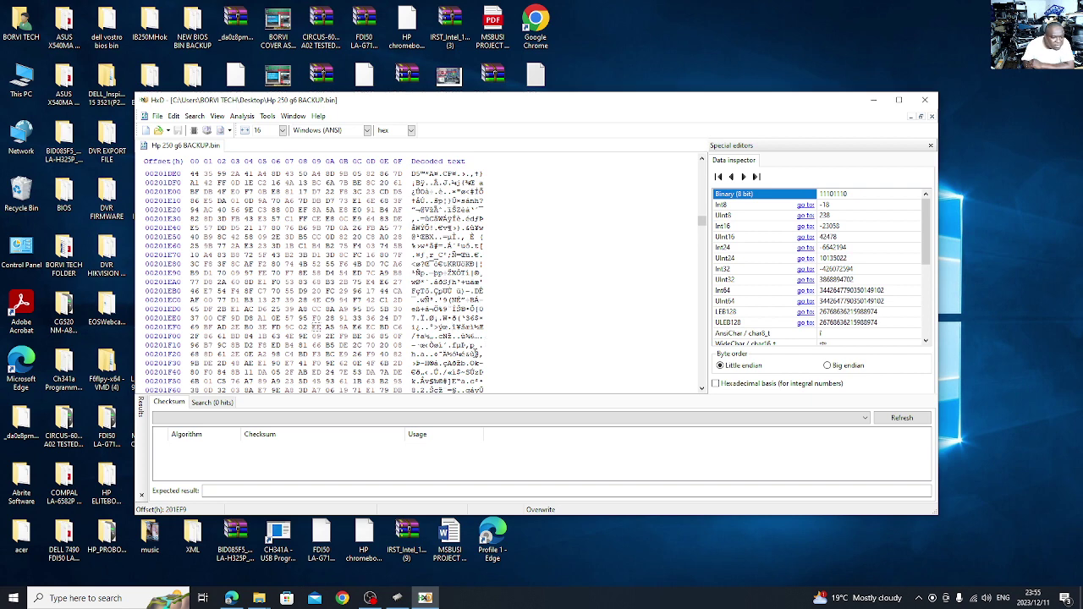
Step: Return to offset 00201000 in the BIOS backup, select the block 201000 to 201FFF (length 1000 hex), and copy it
{"action": "scroll", "coordinate": [326, 283], "scroll_direction": "up", "scroll_amount": 12}
{"action": "scroll", "coordinate": [461, 274], "scroll_direction": "up", "scroll_amount": 20}
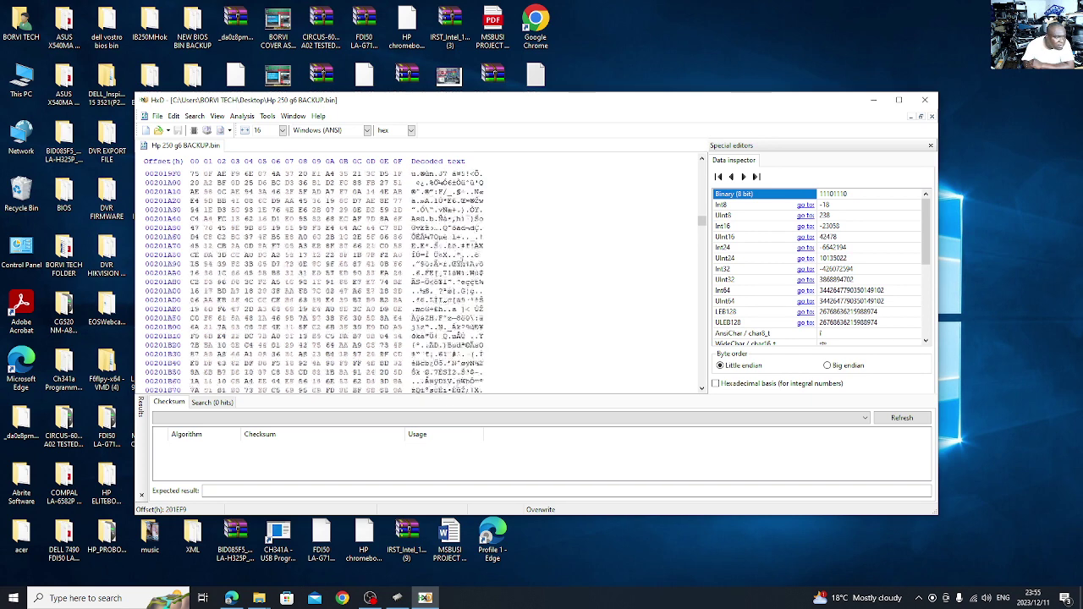
{"action": "scroll", "coordinate": [468, 253], "scroll_direction": "up", "scroll_amount": 20}
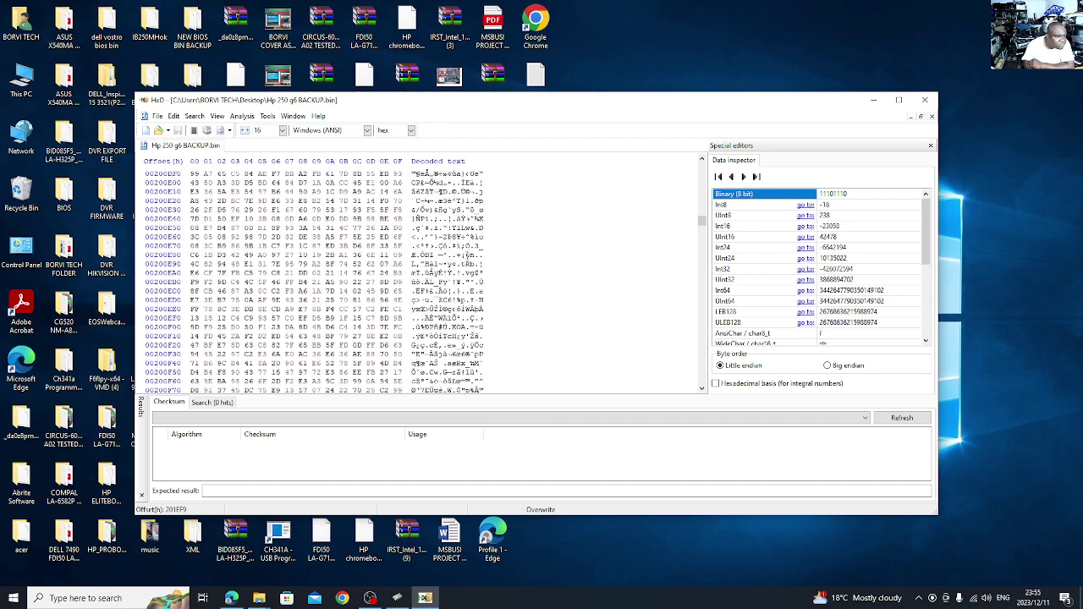
{"action": "scroll", "coordinate": [466, 254], "scroll_direction": "down", "scroll_amount": 4}
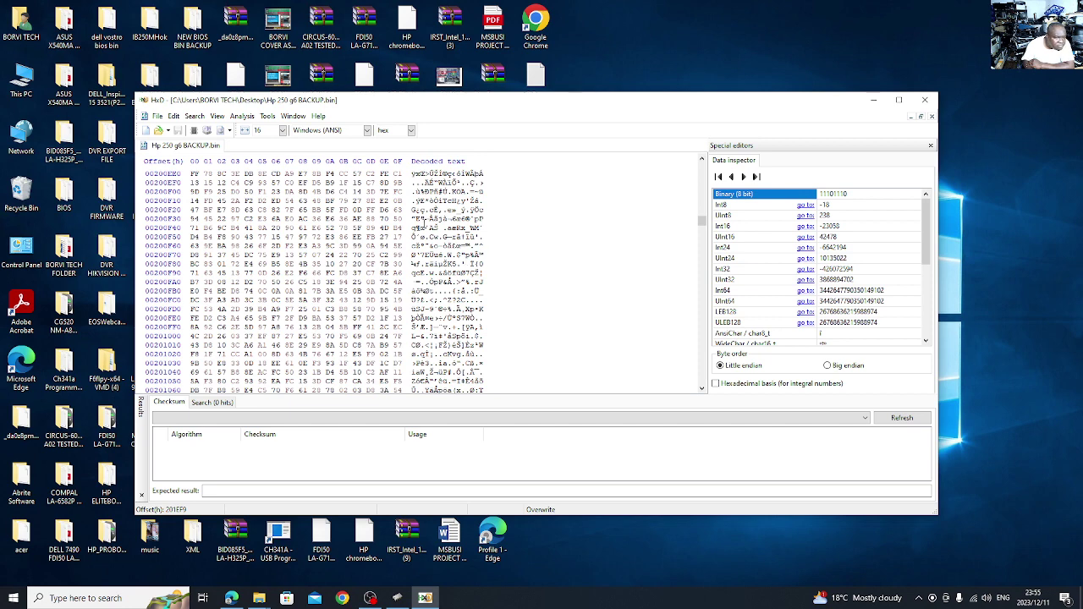
{"action": "left_click", "coordinate": [417, 227]}
{"action": "scroll", "coordinate": [417, 227], "scroll_direction": "down", "scroll_amount": 1}
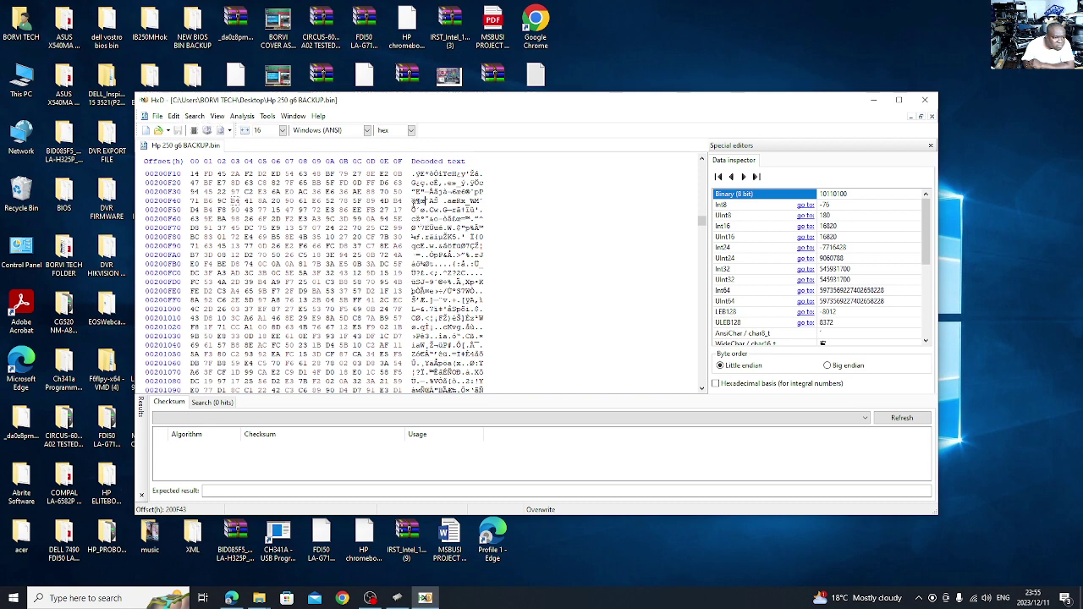
{"action": "scroll", "coordinate": [432, 247], "scroll_direction": "up", "scroll_amount": 1}
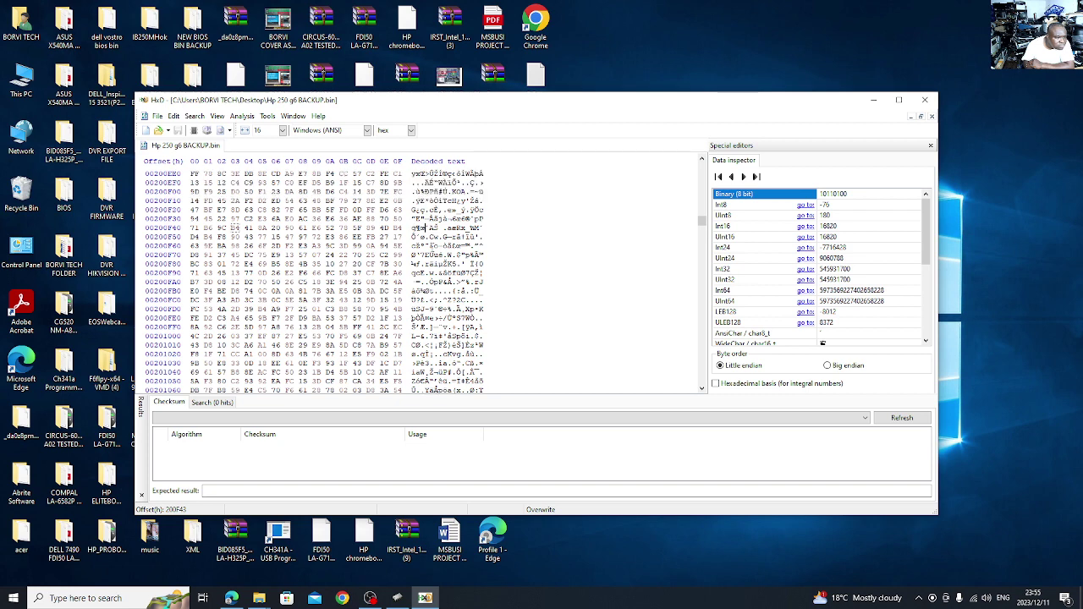
{"action": "scroll", "coordinate": [432, 247], "scroll_direction": "down", "scroll_amount": 9}
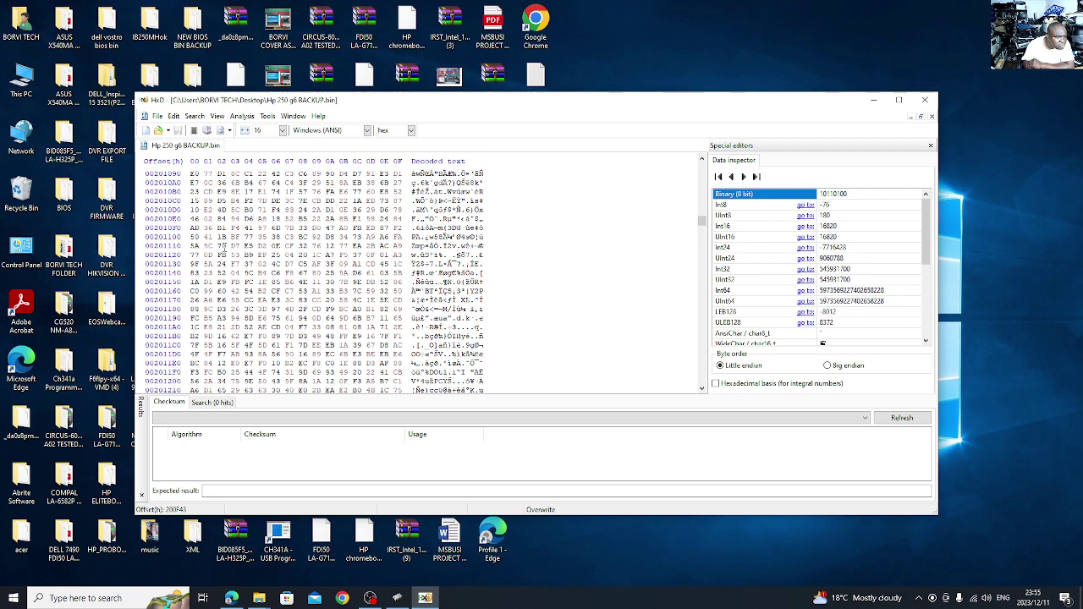
{"action": "scroll", "coordinate": [223, 254], "scroll_direction": "up", "scroll_amount": 2}
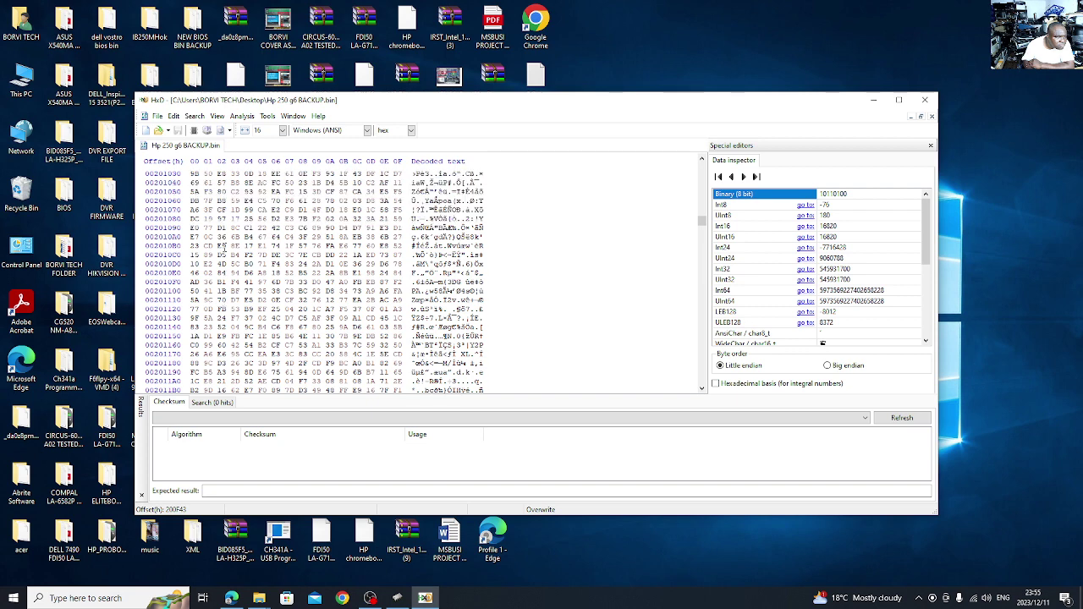
{"action": "scroll", "coordinate": [223, 254], "scroll_direction": "up", "scroll_amount": 1}
{"action": "scroll", "coordinate": [222, 254], "scroll_direction": "up", "scroll_amount": 1}
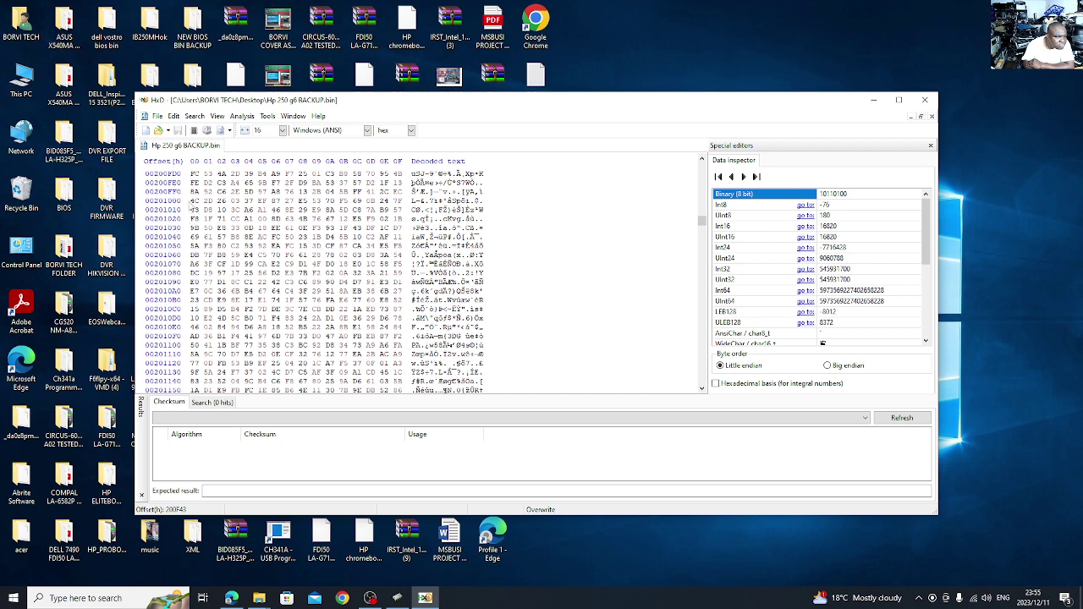
{"action": "left_click_drag", "start_coordinate": [416, 199], "coordinate": [469, 281]}
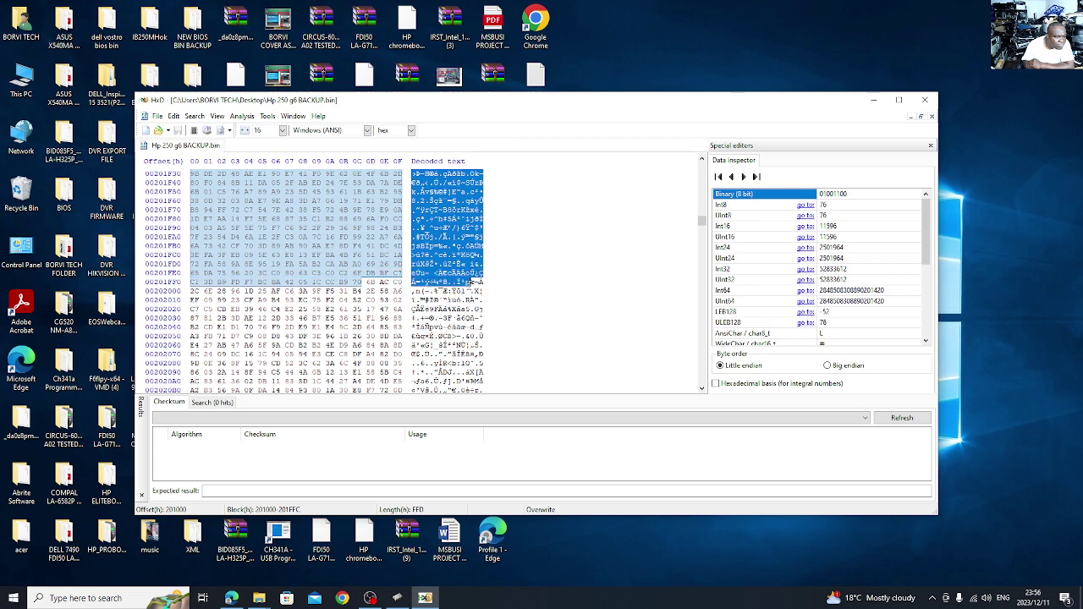
{"action": "left_click_drag", "start_coordinate": [469, 281], "coordinate": [484, 286]}
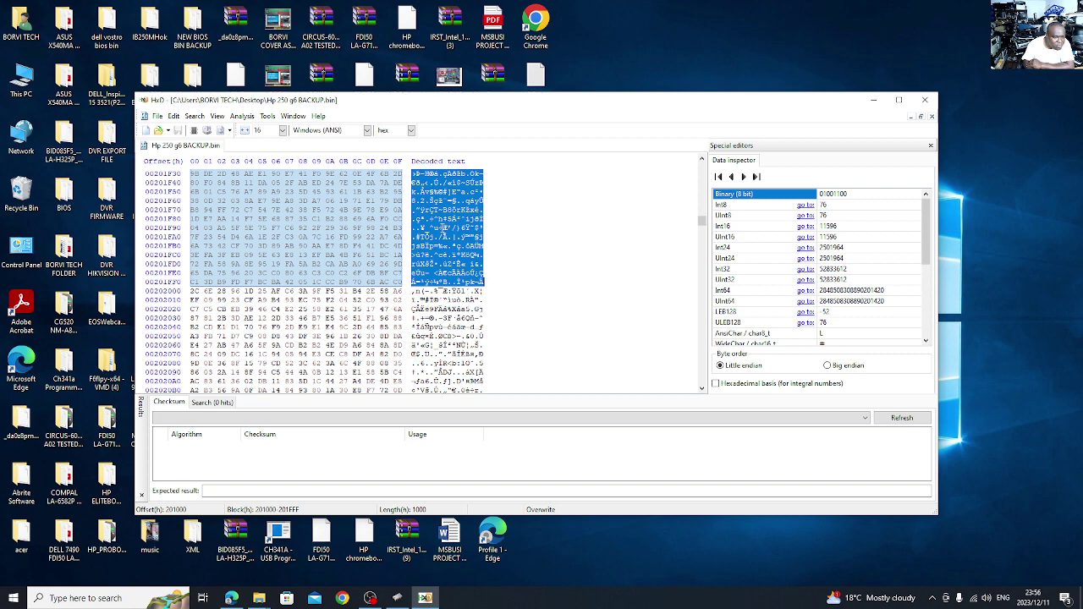
{"action": "right_click", "coordinate": [443, 230]}
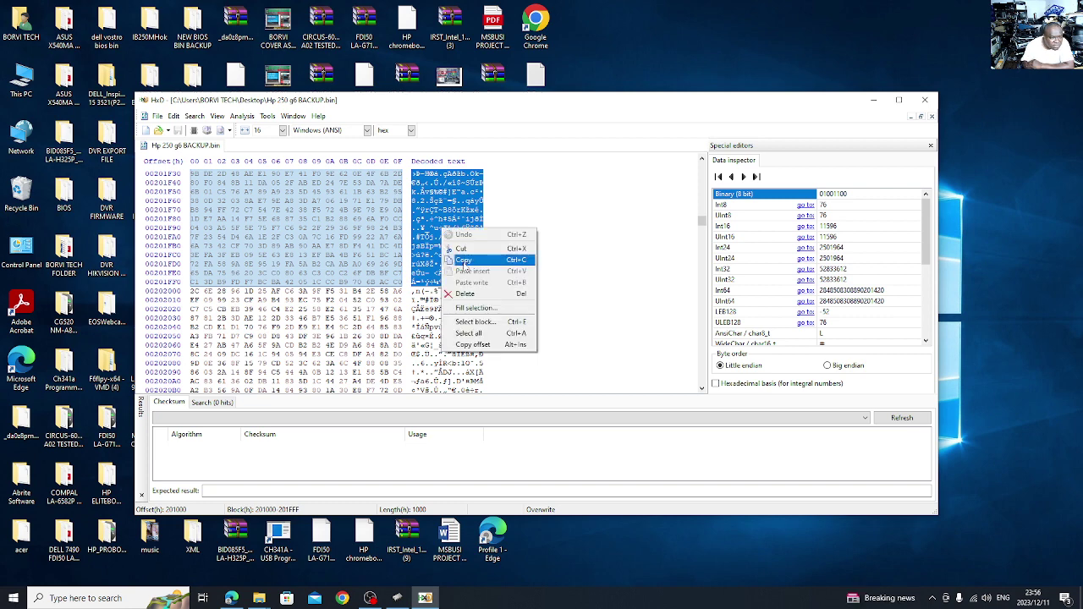
{"action": "left_click", "coordinate": [465, 261]}
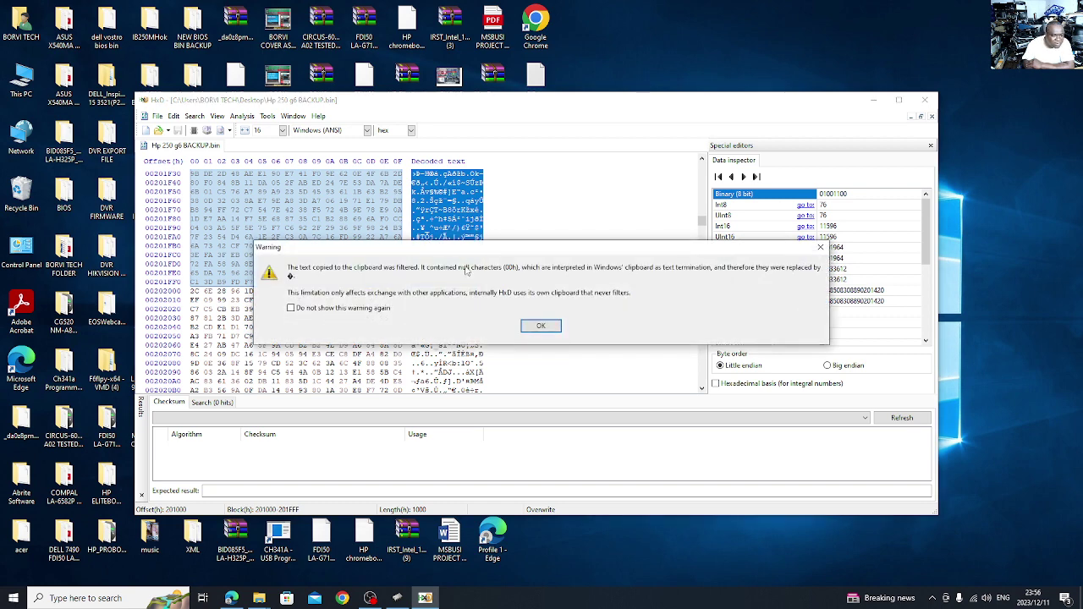
{"action": "left_click", "coordinate": [540, 326]}
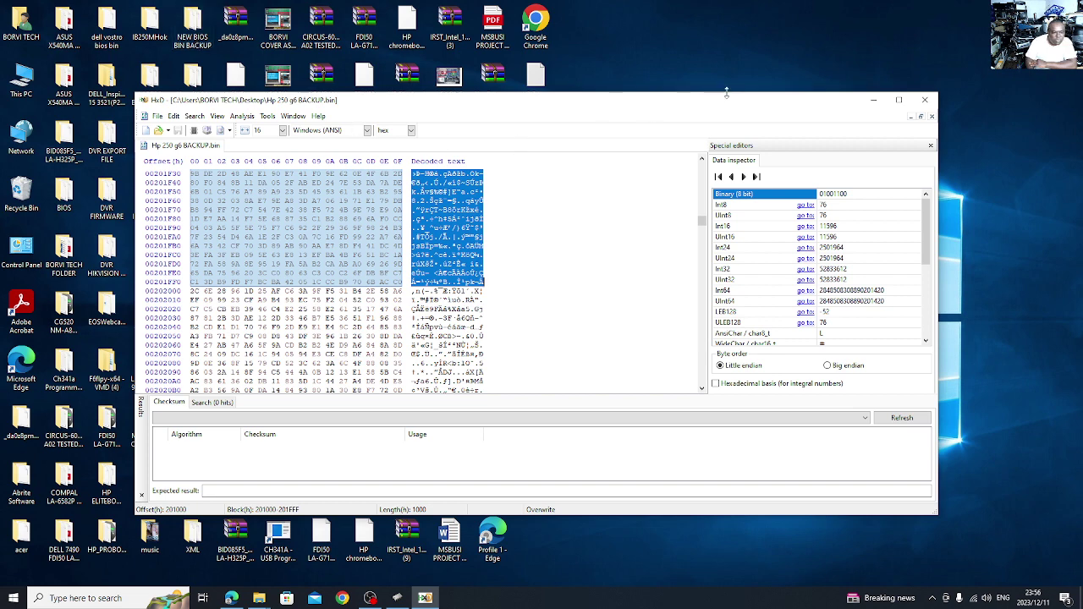
Step: Try to open 0832E.bin from the HP 250 G6 folder in NEW BIOS BIN BACKUP by choosing an app for .bin files
{"action": "left_click", "coordinate": [873, 100]}
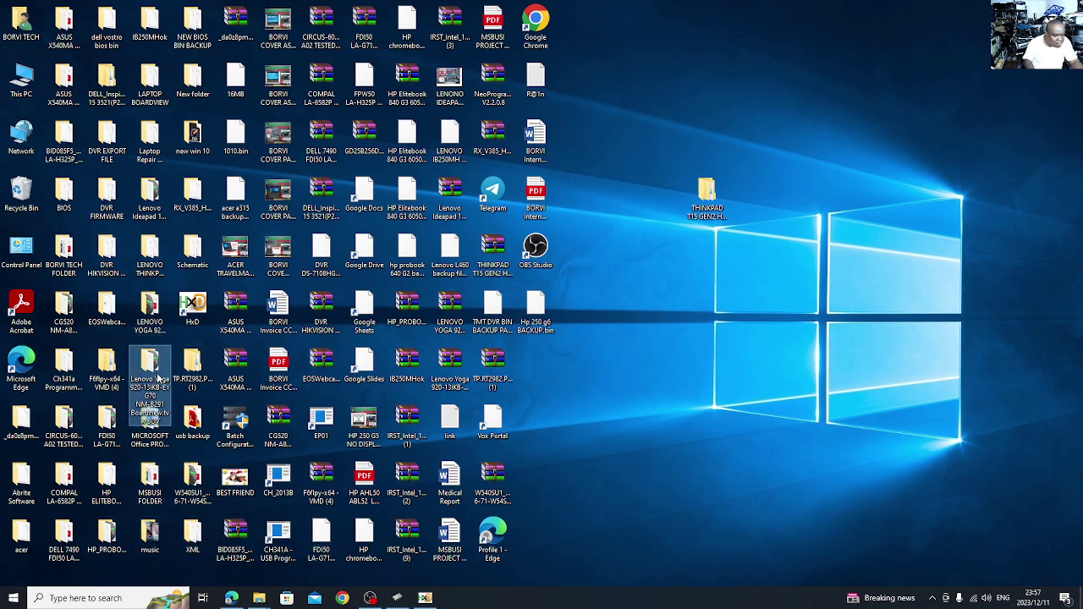
{"action": "double_click", "coordinate": [192, 26]}
{"action": "double_click", "coordinate": [523, 138]}
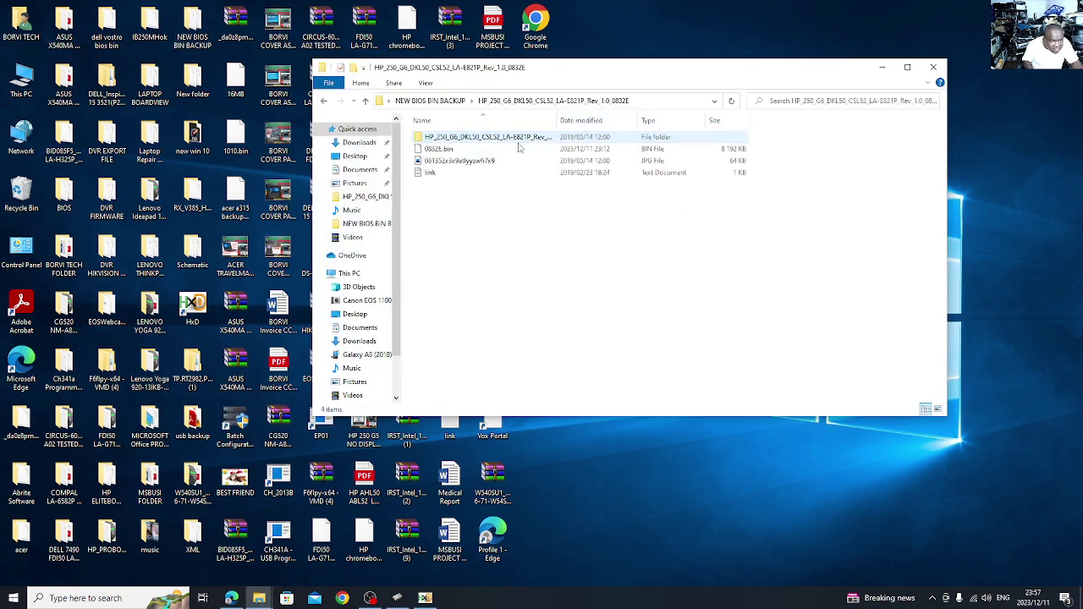
{"action": "left_click", "coordinate": [450, 150]}
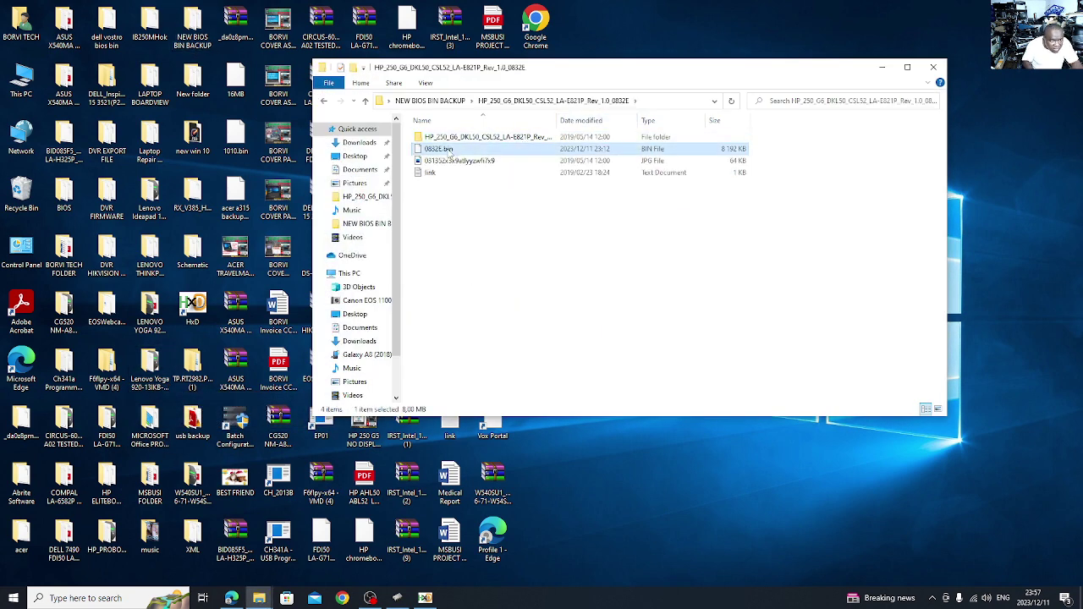
{"action": "right_click", "coordinate": [450, 153]}
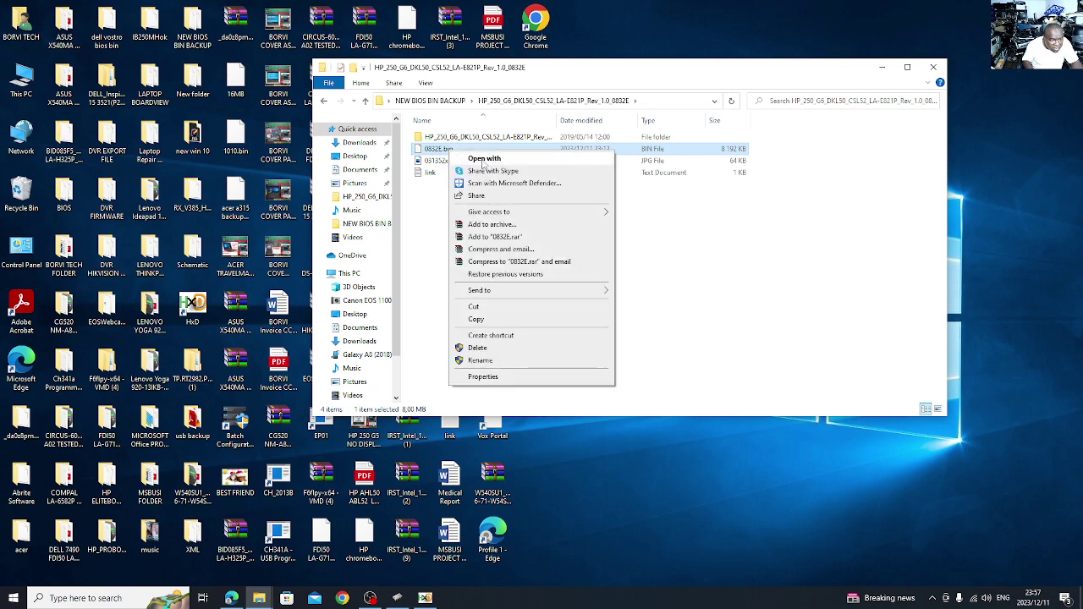
{"action": "left_click", "coordinate": [484, 159]}
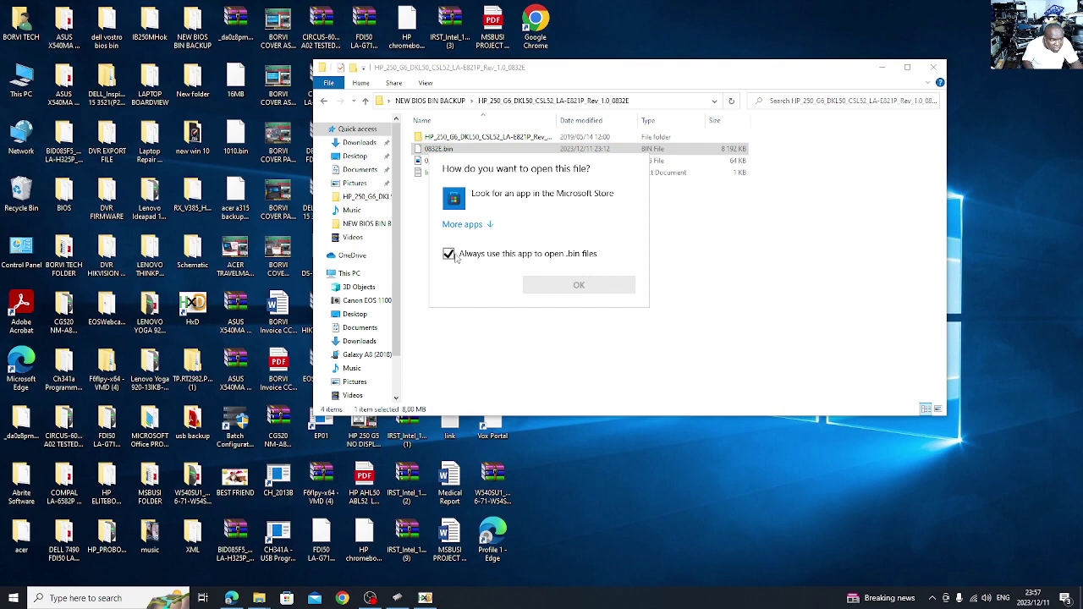
{"action": "left_click", "coordinate": [486, 225]}
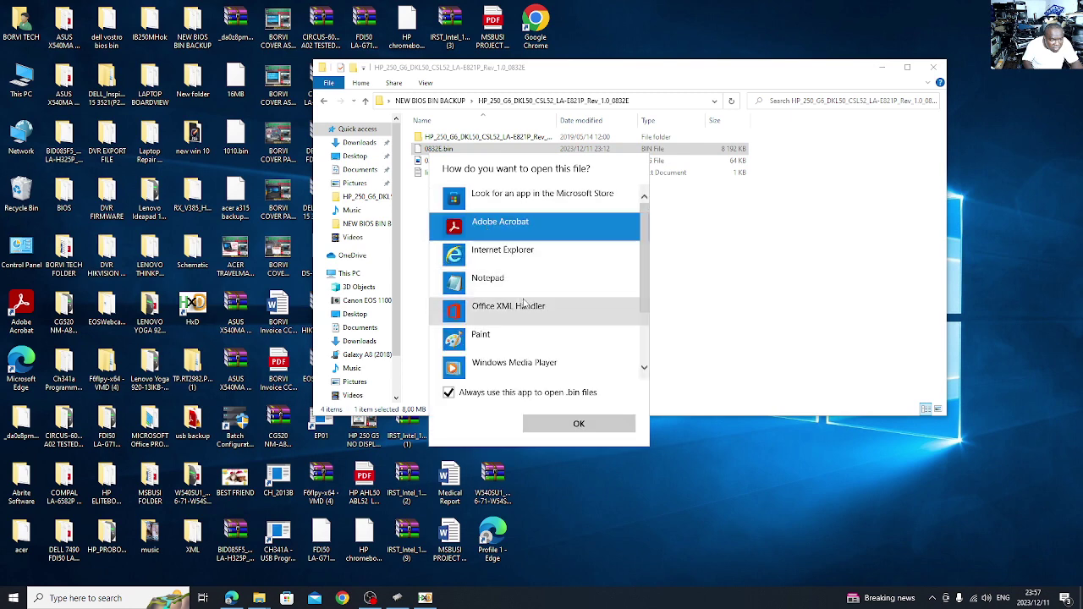
{"action": "scroll", "coordinate": [525, 301], "scroll_direction": "down", "scroll_amount": 2}
{"action": "scroll", "coordinate": [542, 334], "scroll_direction": "up", "scroll_amount": 2}
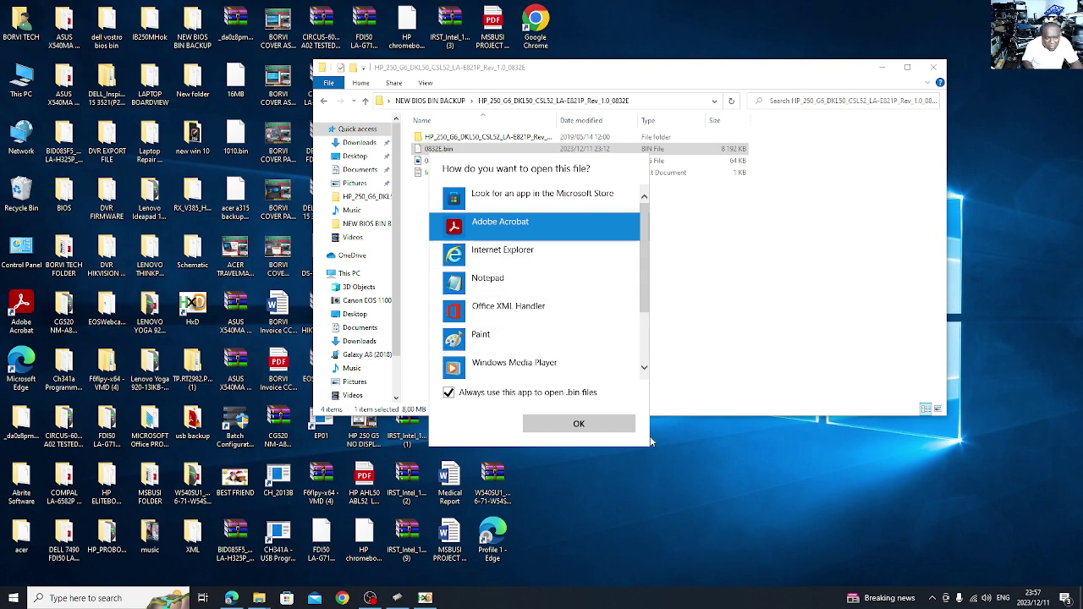
{"action": "left_click", "coordinate": [922, 71]}
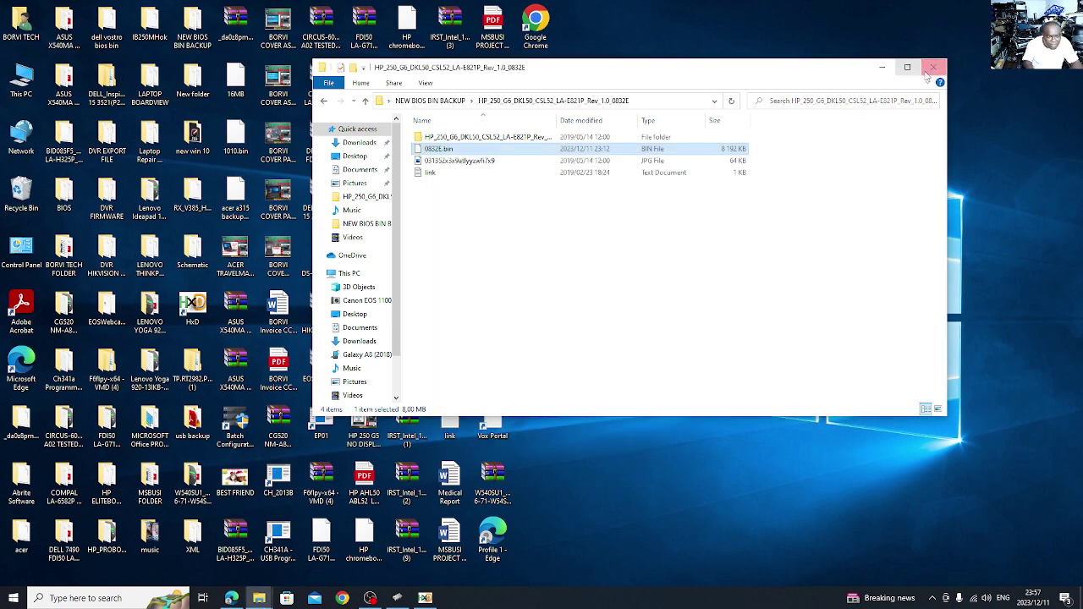
{"action": "left_click", "coordinate": [922, 72]}
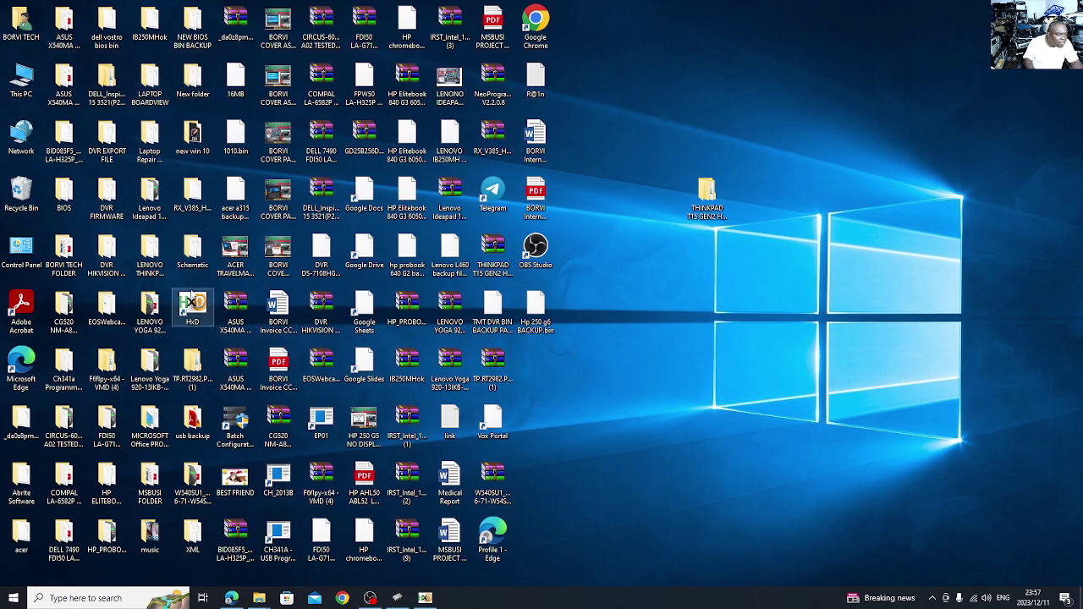
Step: Switch back to HxD and copy the selected block 201000 to 201FFF of the BIOS backup again
{"action": "double_click", "coordinate": [191, 302]}
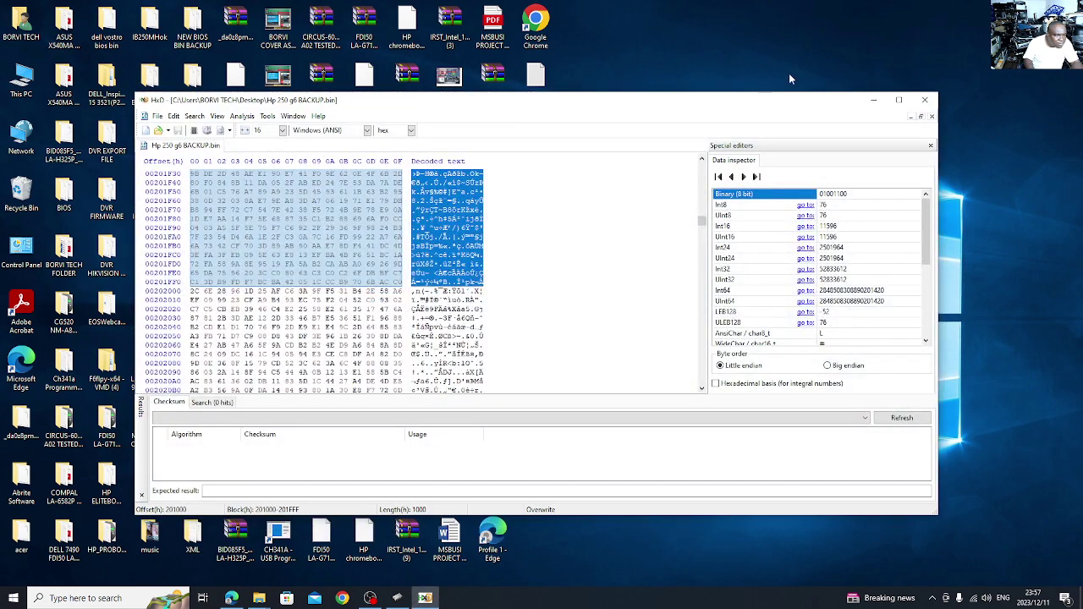
{"action": "right_click", "coordinate": [436, 205]}
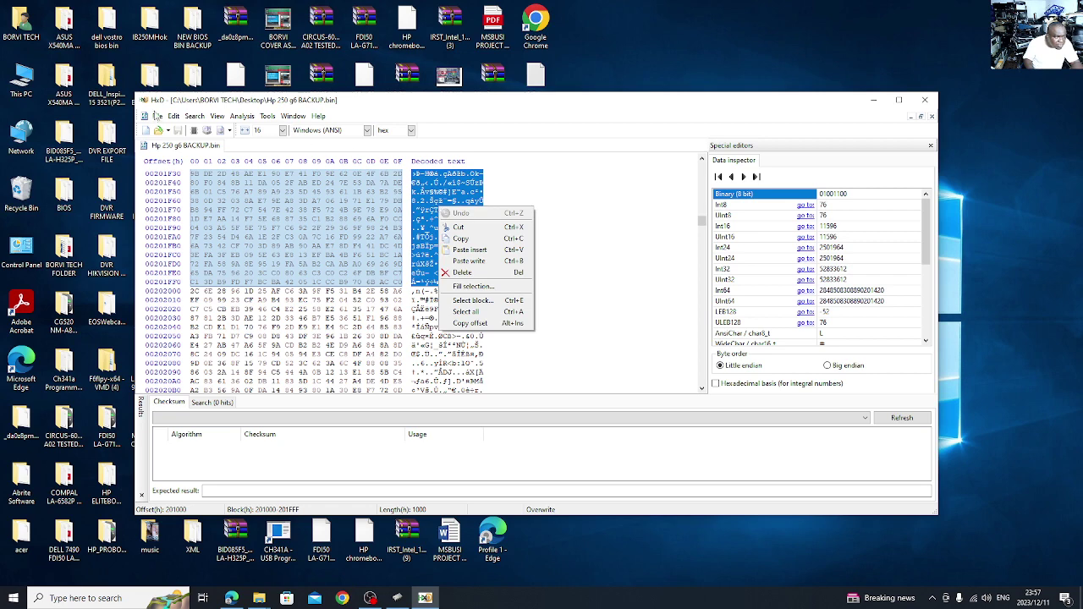
{"action": "left_click", "coordinate": [174, 117]}
{"action": "left_click", "coordinate": [173, 117]}
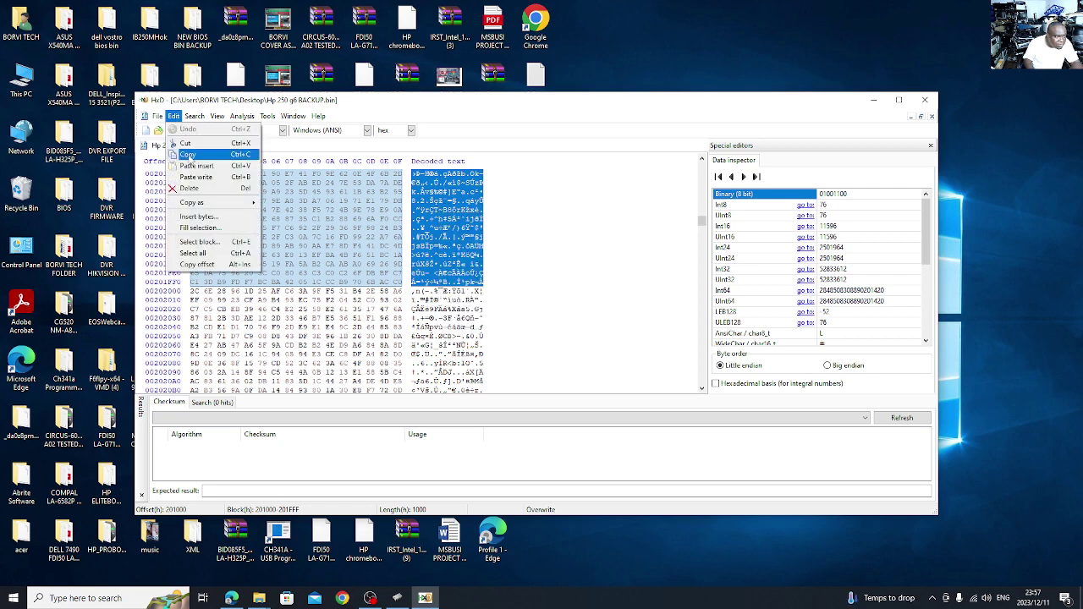
{"action": "left_click", "coordinate": [190, 155]}
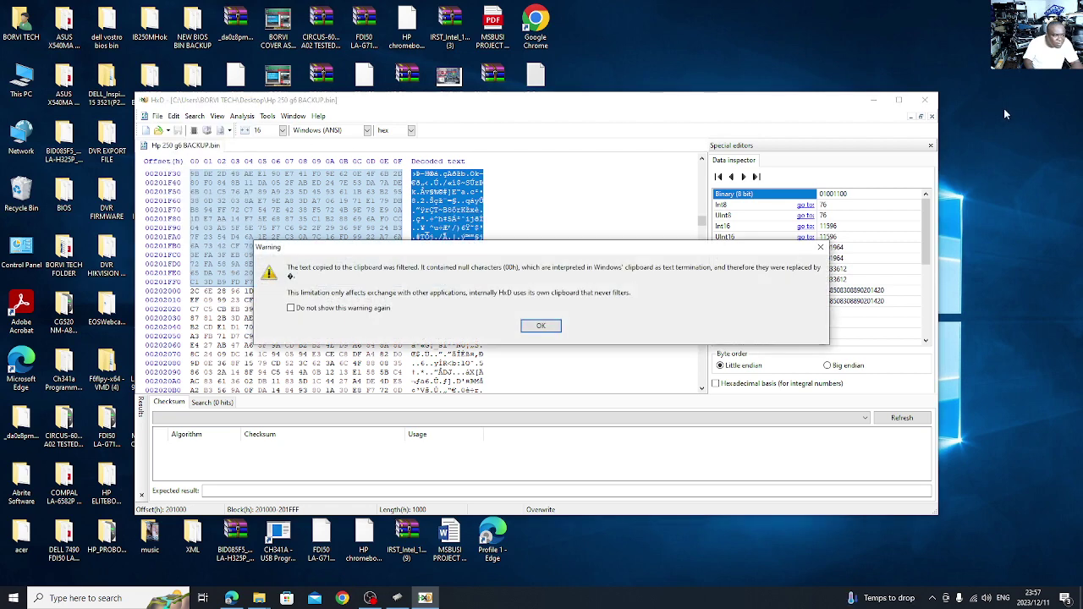
{"action": "key", "text": "Return"}
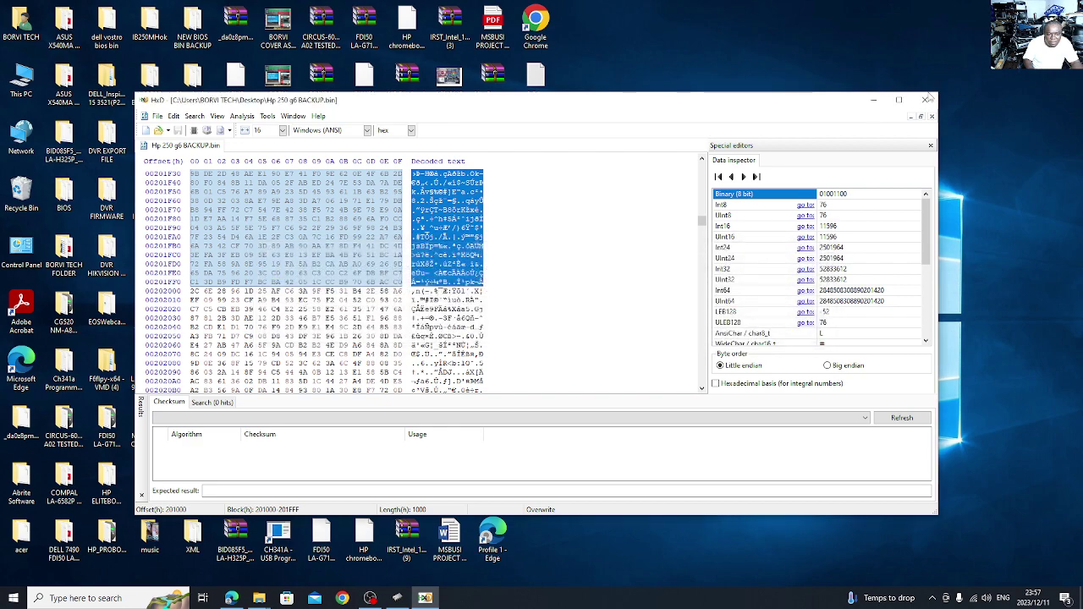
Step: Restart HxD and open 0832E.bin from the HP_250_G6_DKL50_CSL52_LA-E821P_Rev_1.0_0832E folder inside NEW BIOS BIN BACKUP on the Desktop
{"action": "left_click", "coordinate": [928, 99]}
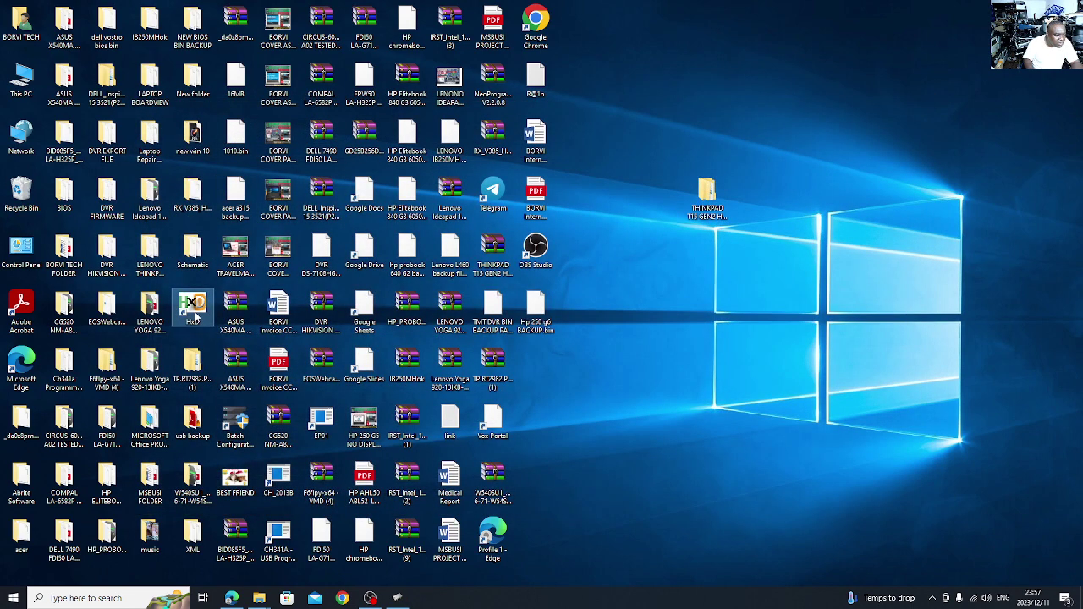
{"action": "double_click", "coordinate": [195, 310]}
{"action": "left_click", "coordinate": [164, 117]}
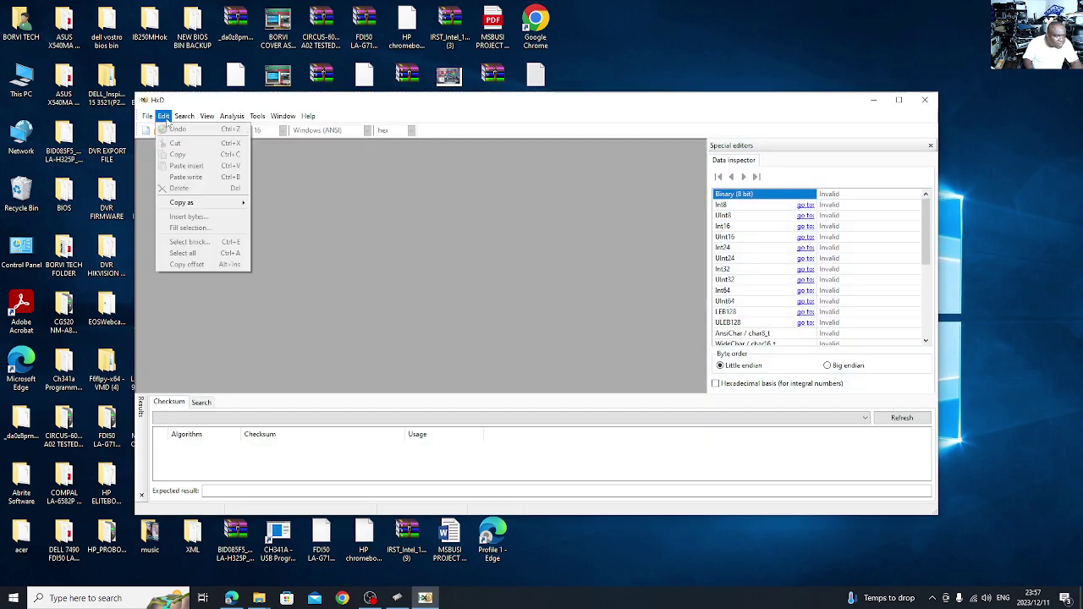
{"action": "mouse_move", "coordinate": [147, 116]}
{"action": "left_click", "coordinate": [173, 140]}
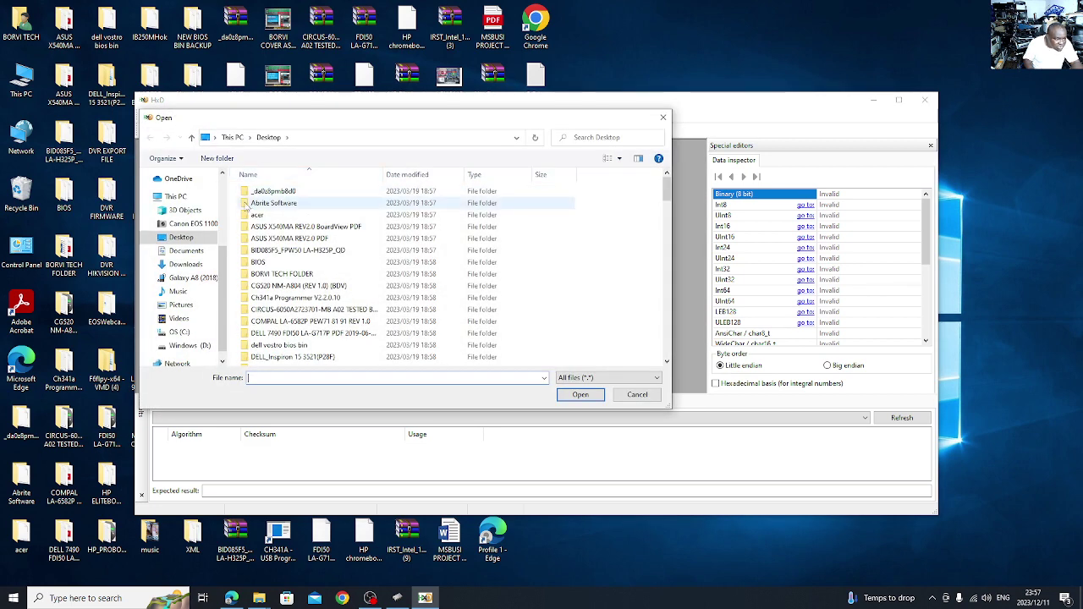
{"action": "scroll", "coordinate": [320, 337], "scroll_direction": "down", "scroll_amount": 4}
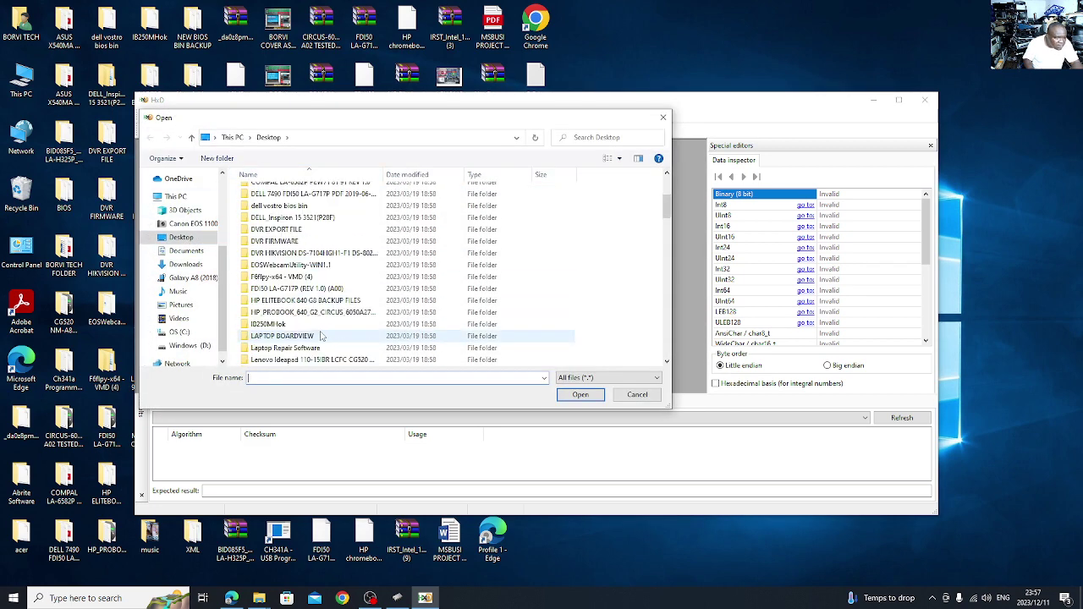
{"action": "scroll", "coordinate": [296, 352], "scroll_direction": "down", "scroll_amount": 3}
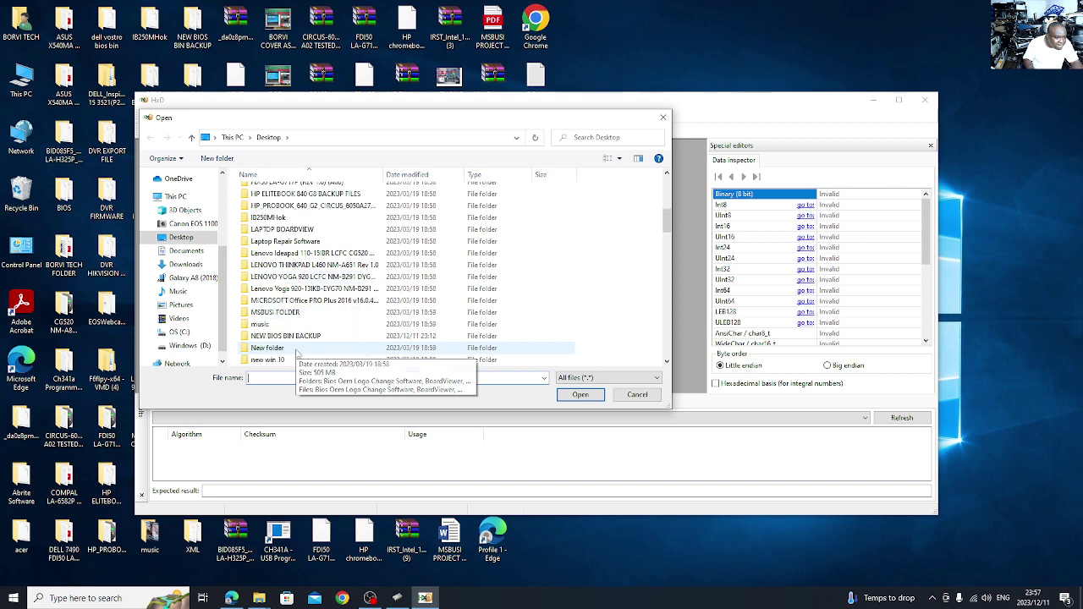
{"action": "double_click", "coordinate": [296, 337]}
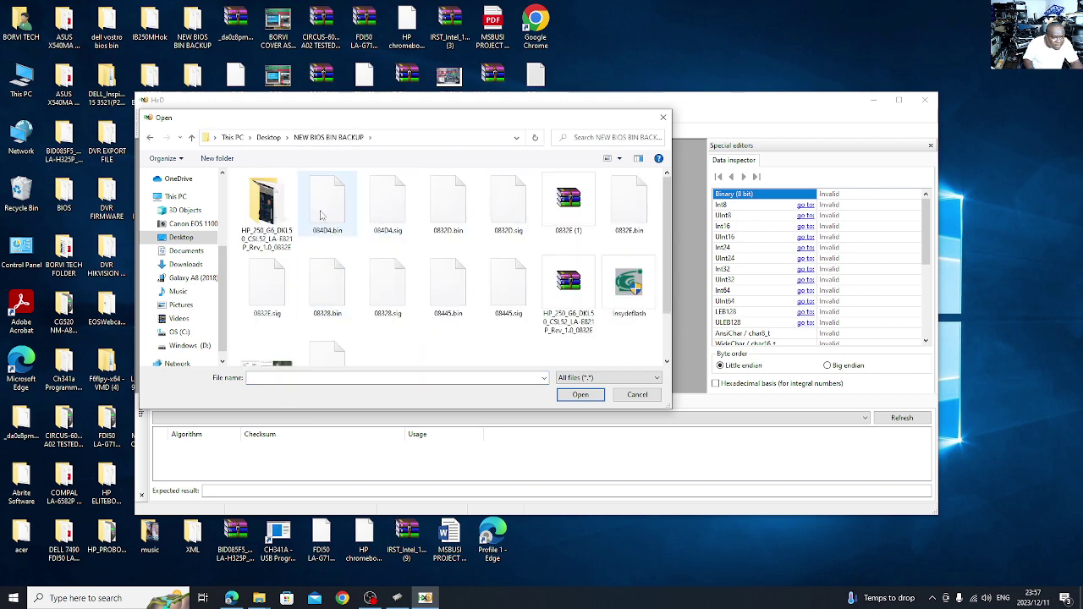
{"action": "double_click", "coordinate": [266, 207]}
{"action": "left_click", "coordinate": [320, 204]}
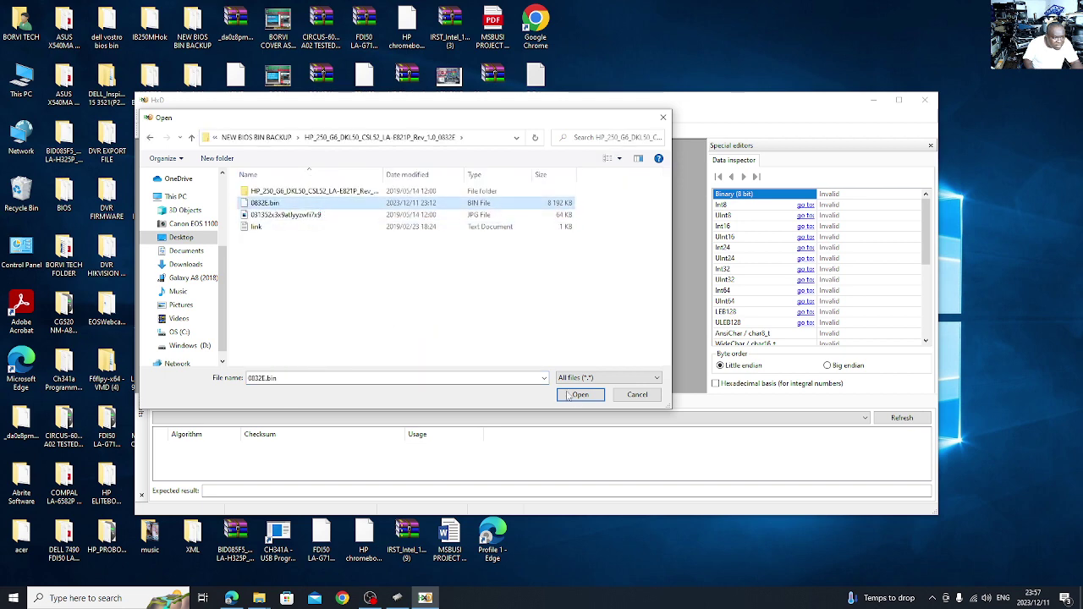
{"action": "left_click", "coordinate": [580, 395]}
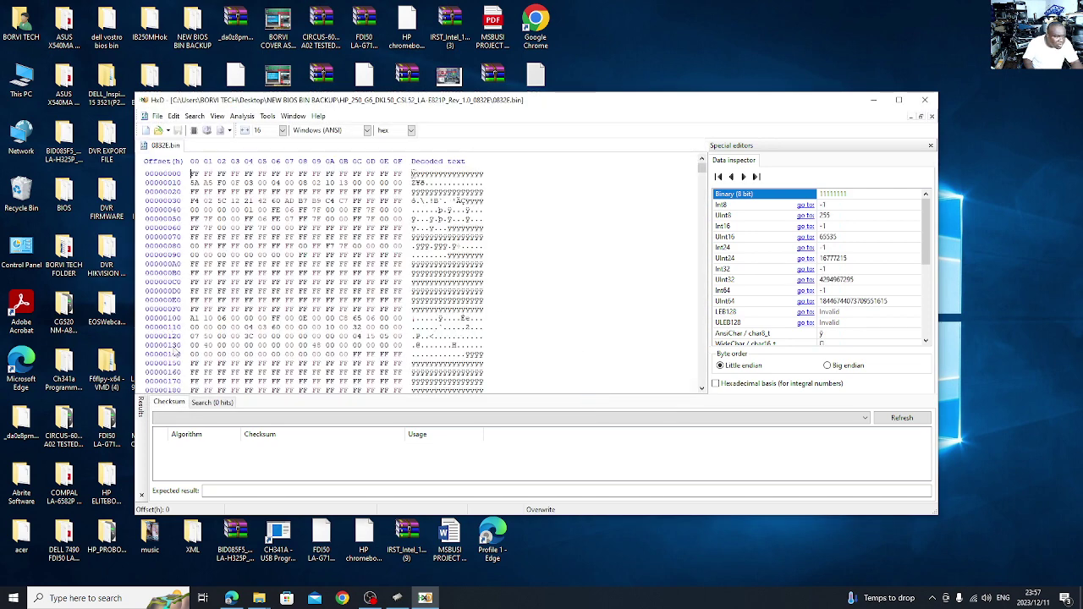
Step: Examine the first rows of 0832E.bin, from offset 00000000 to about 00000C60
{"action": "scroll", "coordinate": [179, 346], "scroll_direction": "down", "scroll_amount": 3}
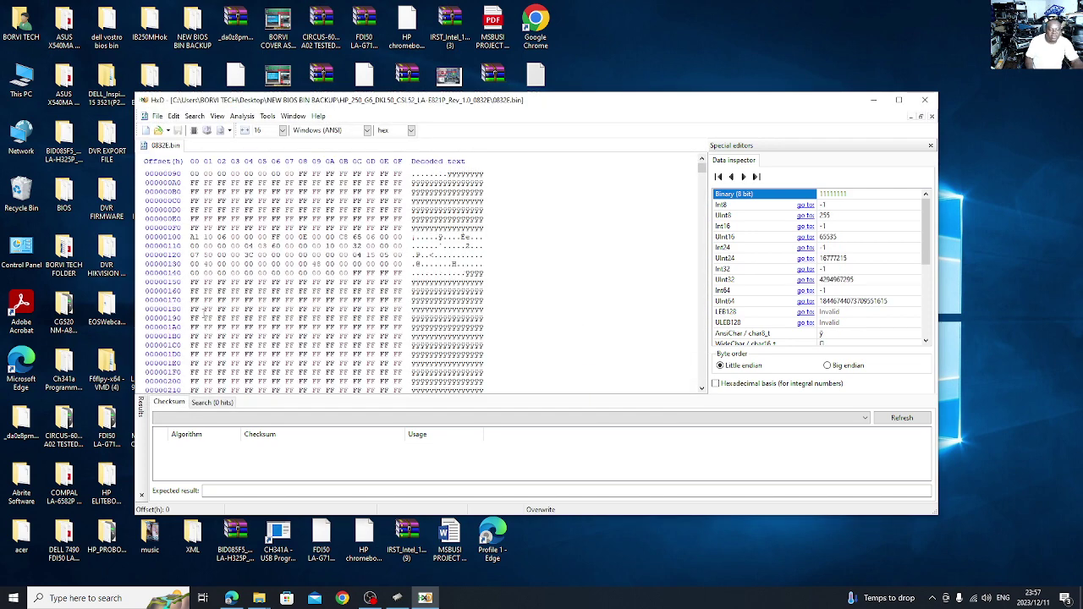
{"action": "scroll", "coordinate": [202, 314], "scroll_direction": "down", "scroll_amount": 4}
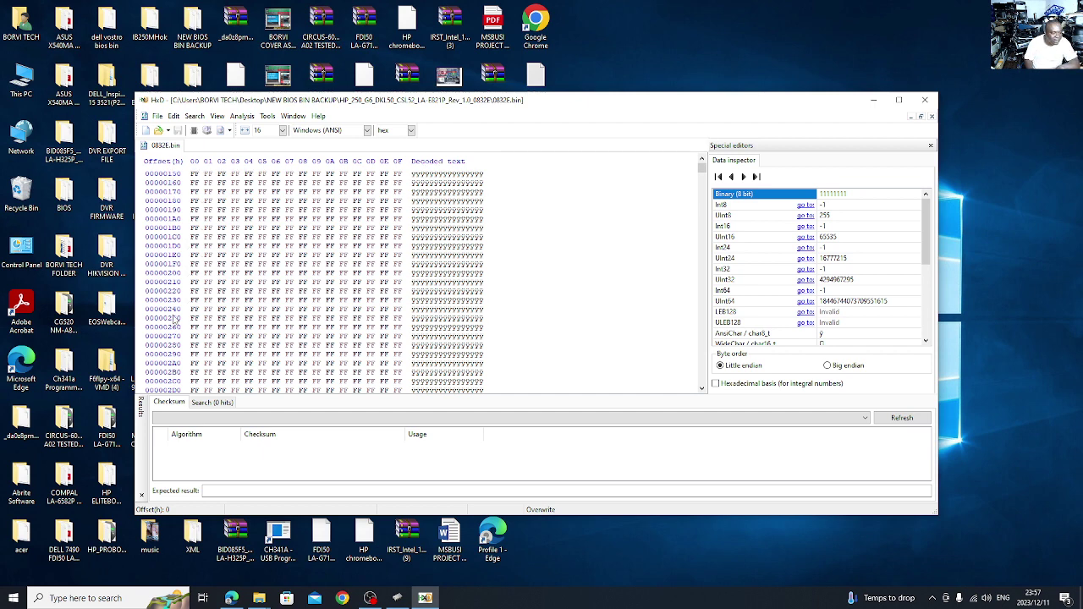
{"action": "scroll", "coordinate": [173, 320], "scroll_direction": "down", "scroll_amount": 20}
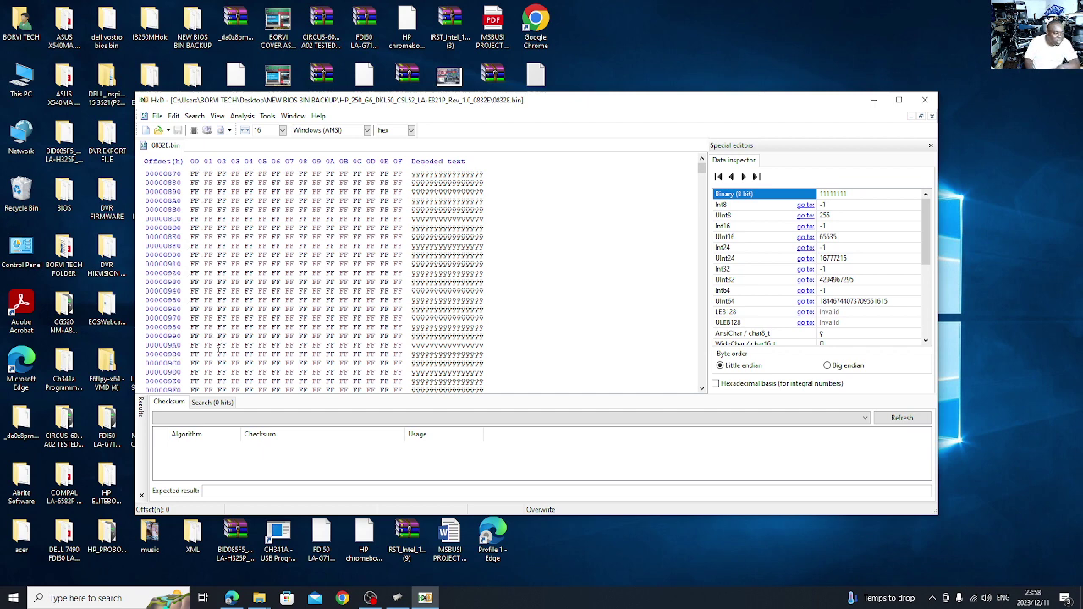
{"action": "scroll", "coordinate": [217, 350], "scroll_direction": "down", "scroll_amount": 13}
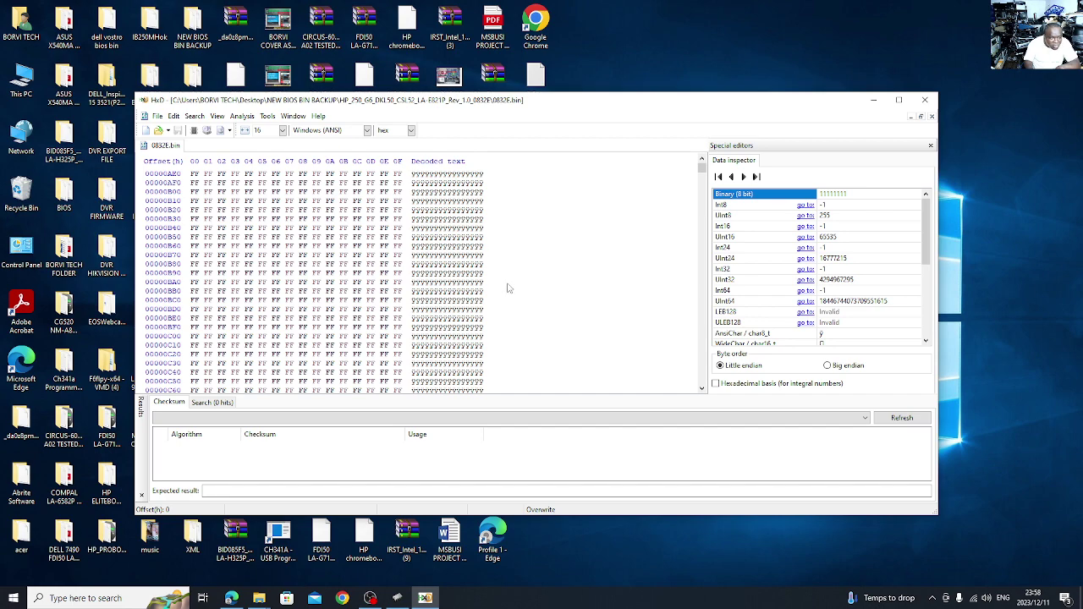
{"action": "scroll", "coordinate": [495, 273], "scroll_direction": "up", "scroll_amount": 20}
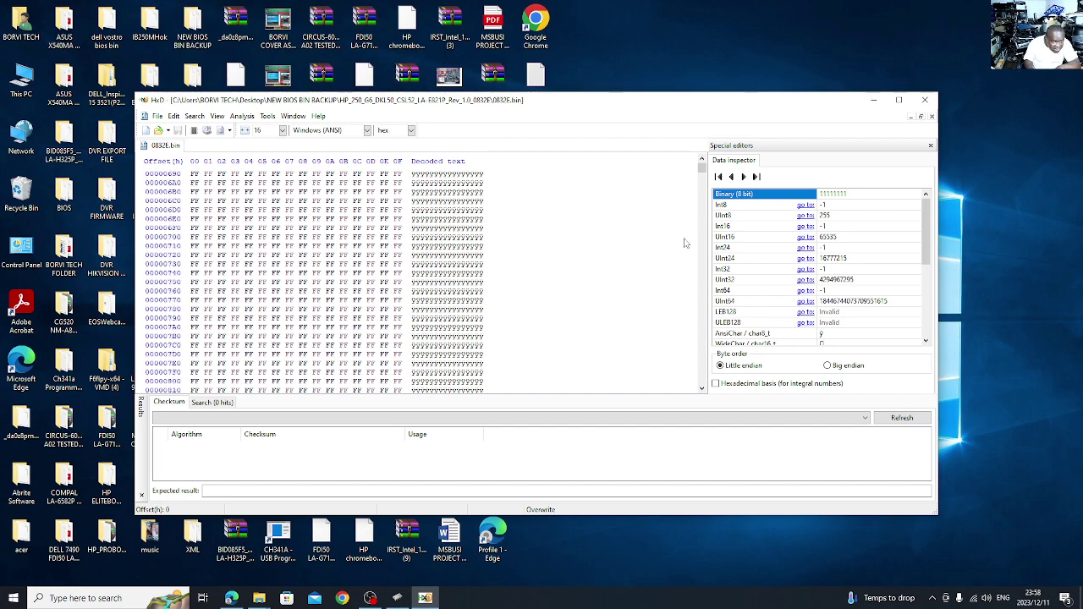
Step: Look through 0832E.bin for the paste location of the copied block, checking rows from about 0021C5F0 to 00220130
{"action": "left_click_drag", "start_coordinate": [701, 167], "coordinate": [707, 228]}
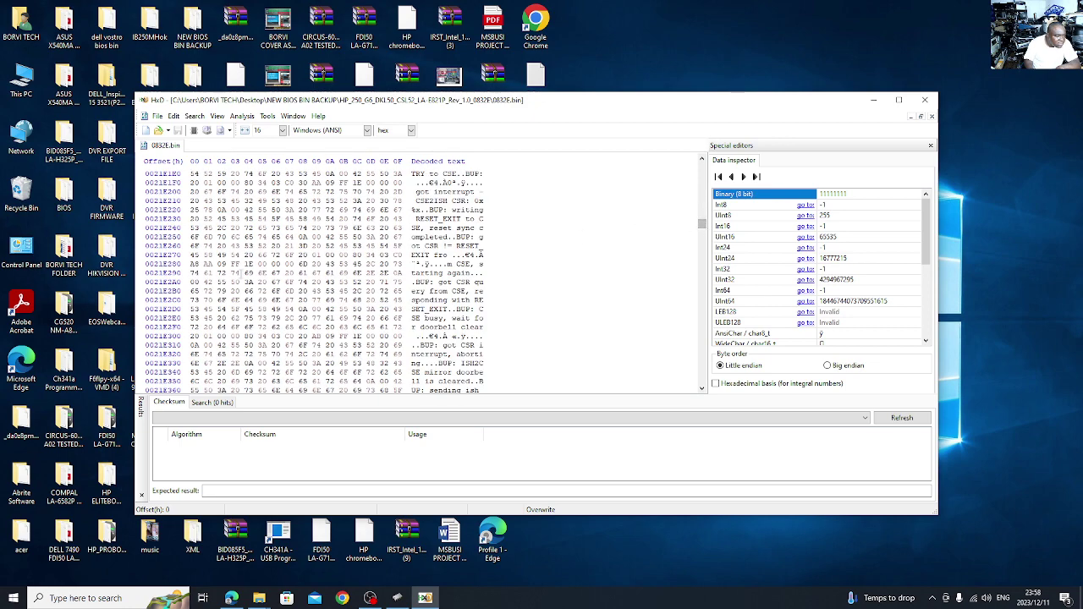
{"action": "scroll", "coordinate": [252, 269], "scroll_direction": "down", "scroll_amount": 20}
{"action": "scroll", "coordinate": [252, 269], "scroll_direction": "down", "scroll_amount": 20}
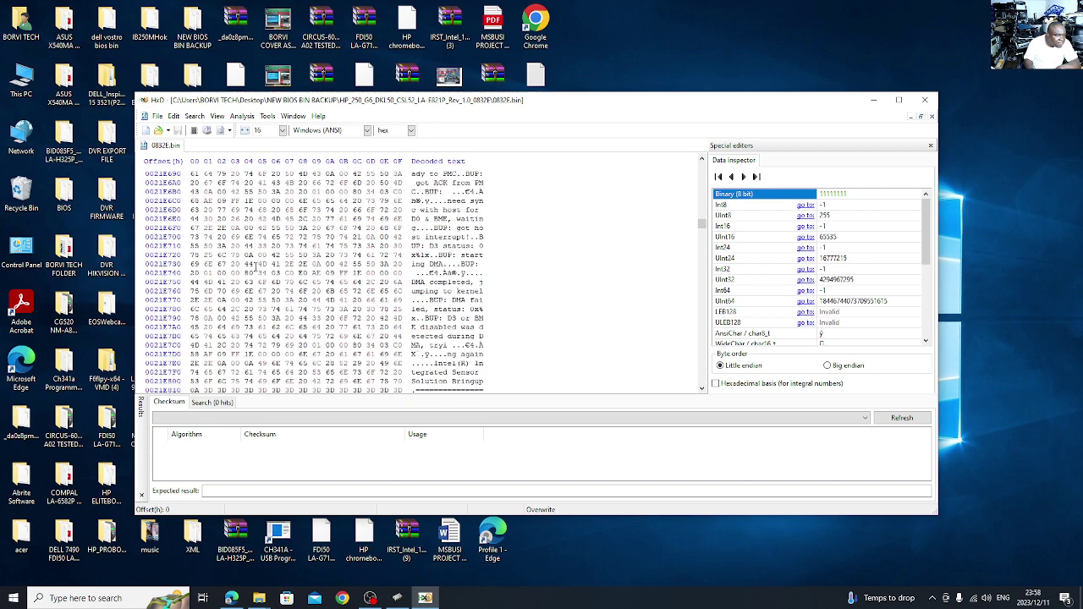
{"action": "scroll", "coordinate": [260, 291], "scroll_direction": "down", "scroll_amount": 6}
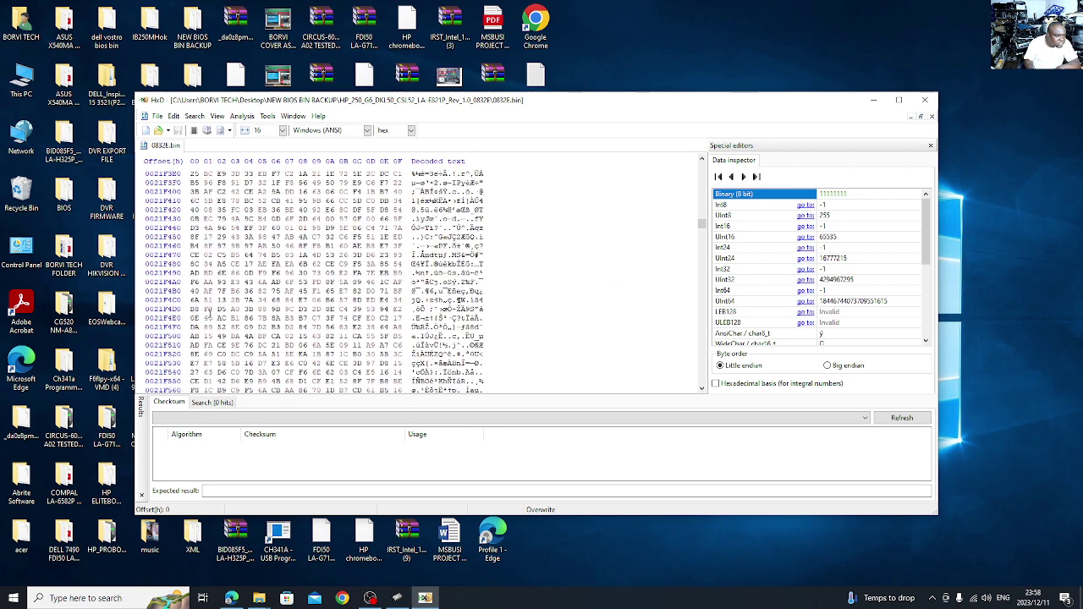
{"action": "scroll", "coordinate": [207, 307], "scroll_direction": "down", "scroll_amount": 20}
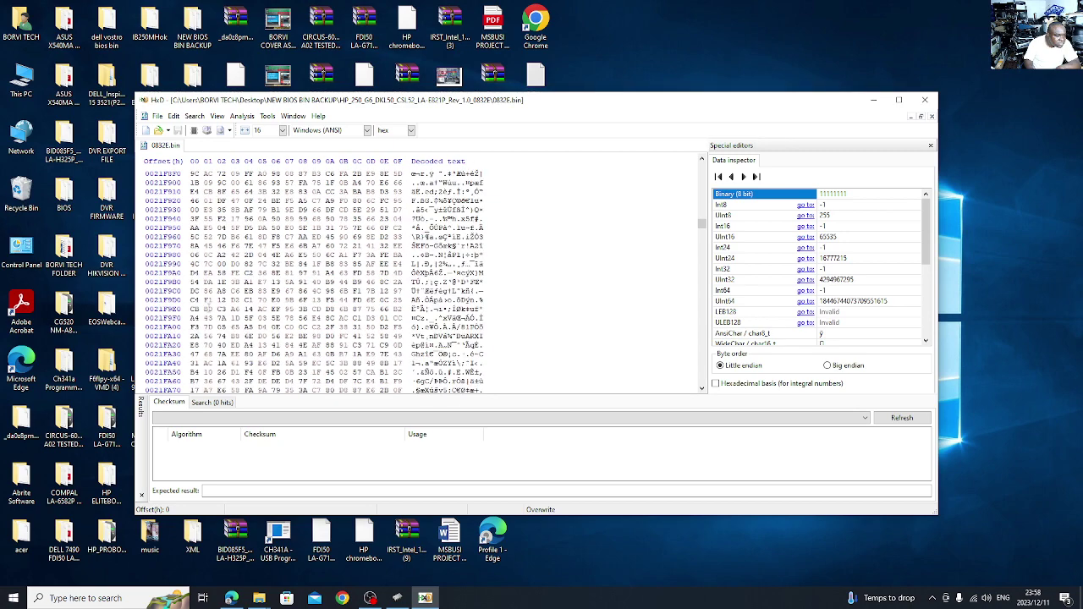
{"action": "scroll", "coordinate": [194, 309], "scroll_direction": "down", "scroll_amount": 16}
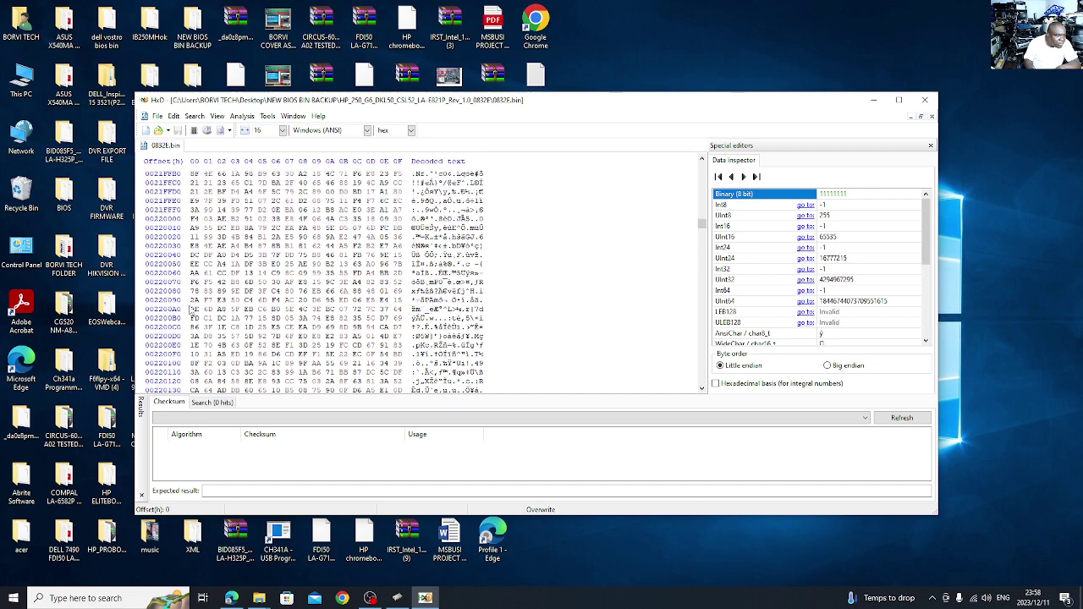
{"action": "scroll", "coordinate": [219, 273], "scroll_direction": "up", "scroll_amount": 9}
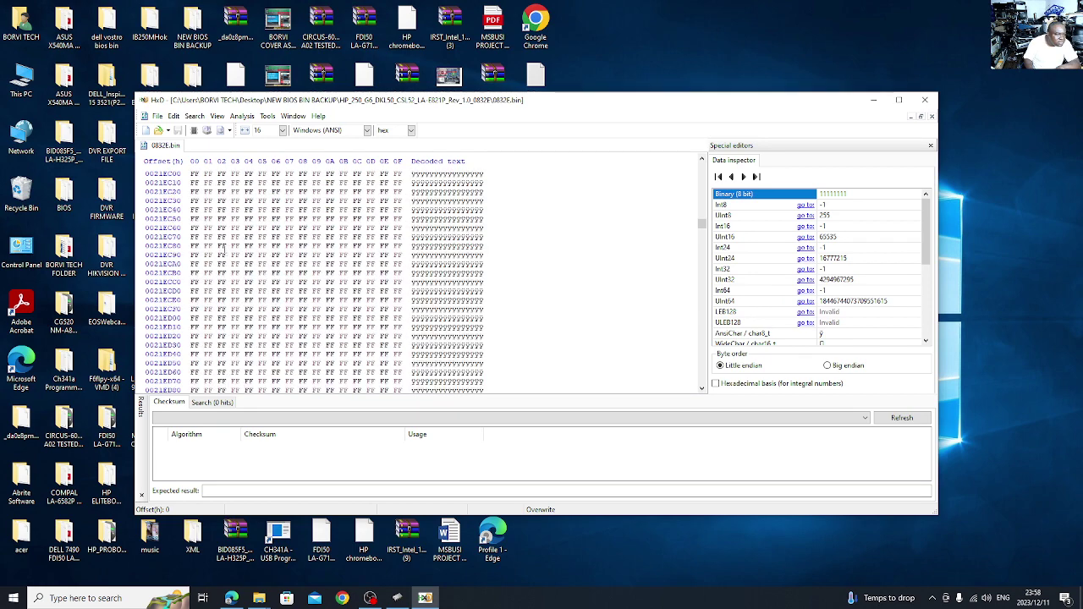
{"action": "scroll", "coordinate": [219, 243], "scroll_direction": "up", "scroll_amount": 4}
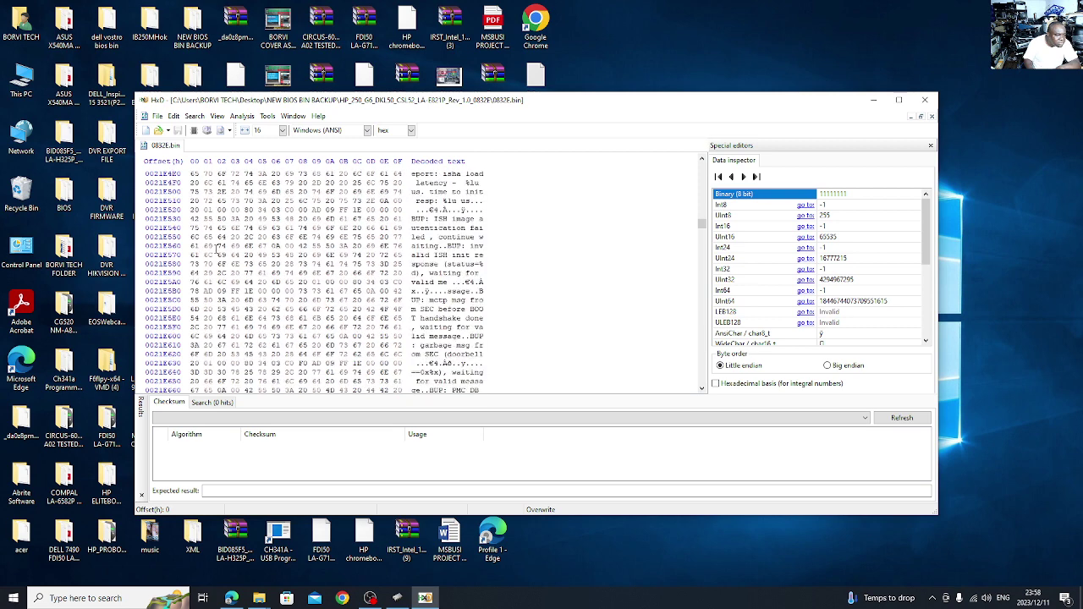
{"action": "scroll", "coordinate": [219, 252], "scroll_direction": "down", "scroll_amount": 15}
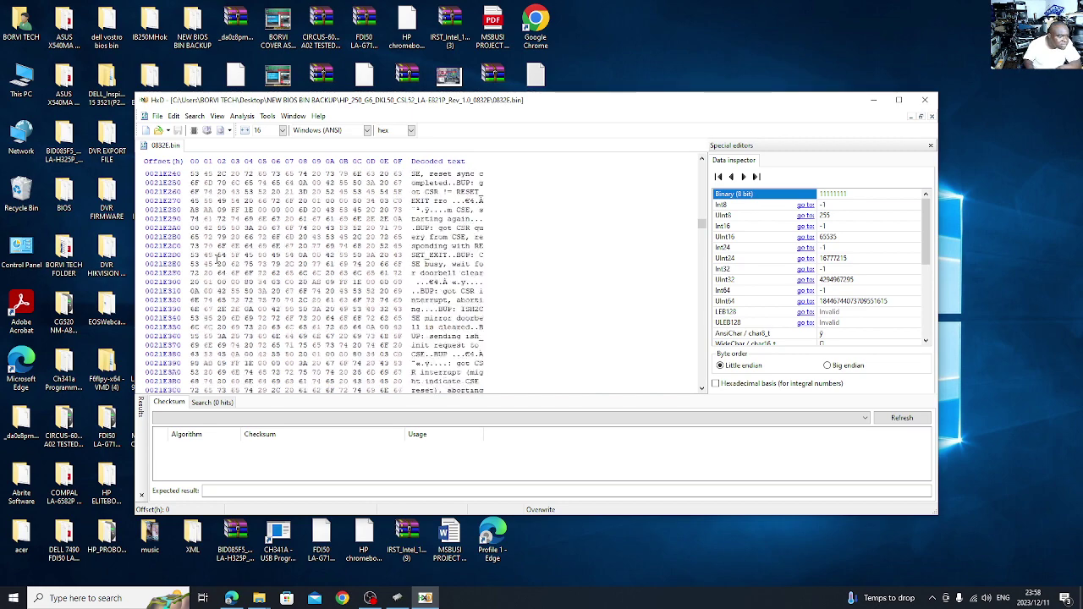
{"action": "scroll", "coordinate": [219, 254], "scroll_direction": "up", "scroll_amount": 12}
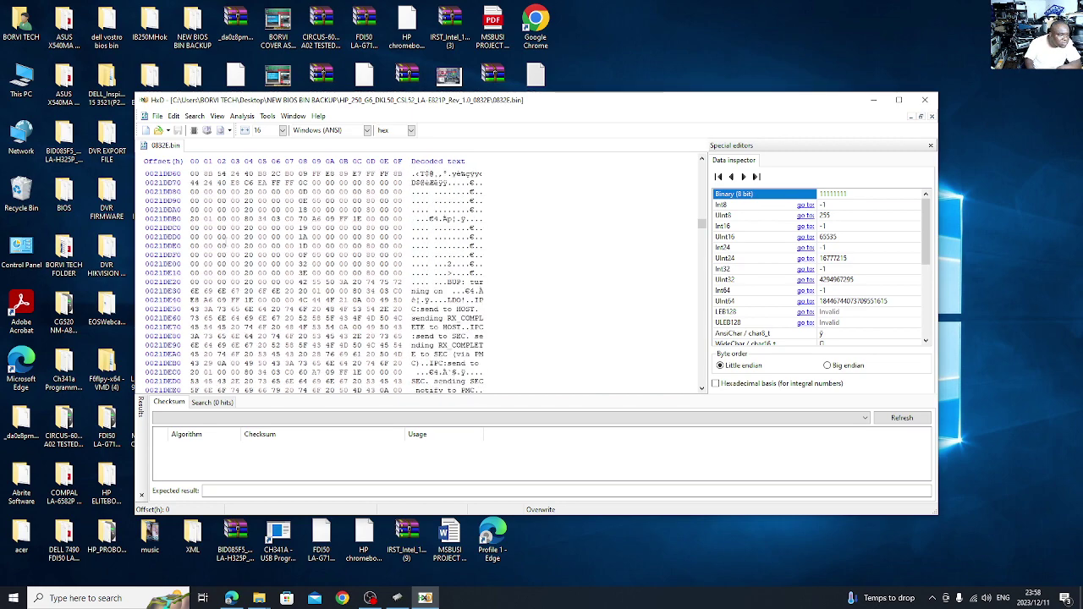
{"action": "scroll", "coordinate": [225, 236], "scroll_direction": "up", "scroll_amount": 16}
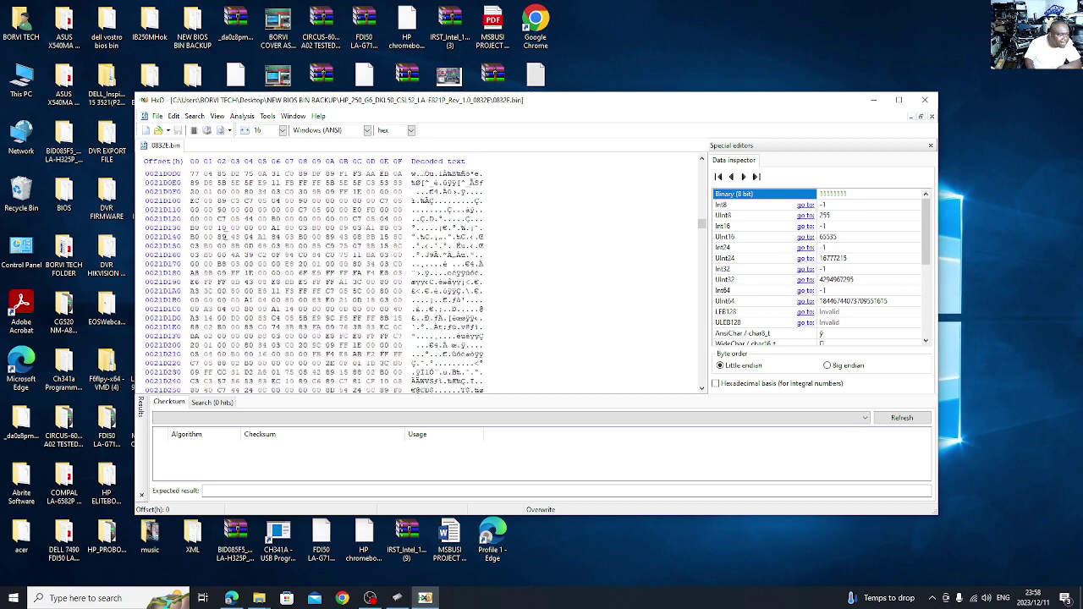
{"action": "scroll", "coordinate": [241, 256], "scroll_direction": "up", "scroll_amount": 6}
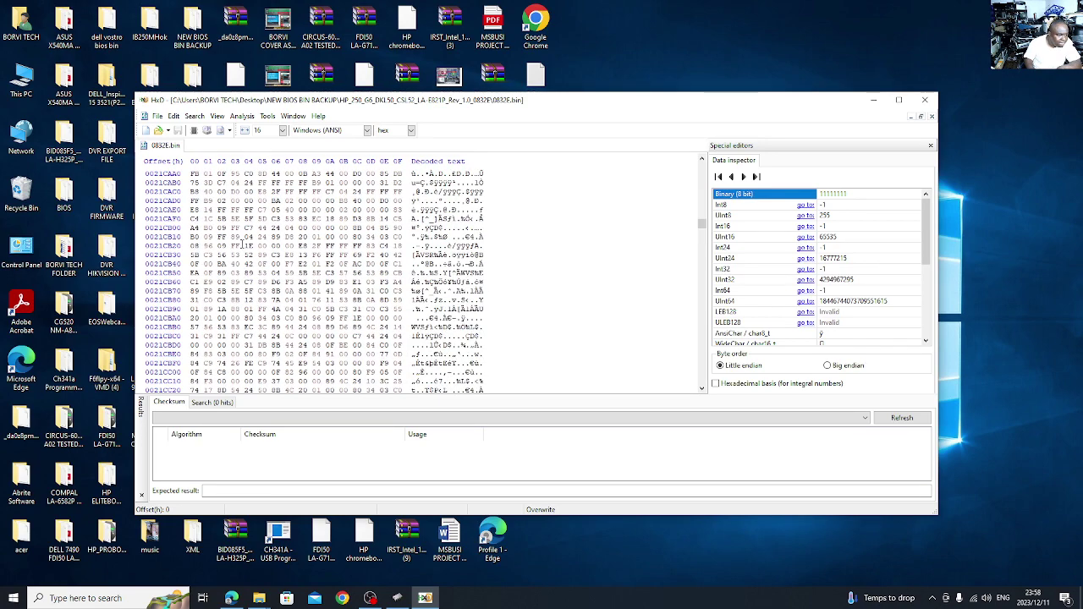
{"action": "scroll", "coordinate": [250, 254], "scroll_direction": "up", "scroll_amount": 9}
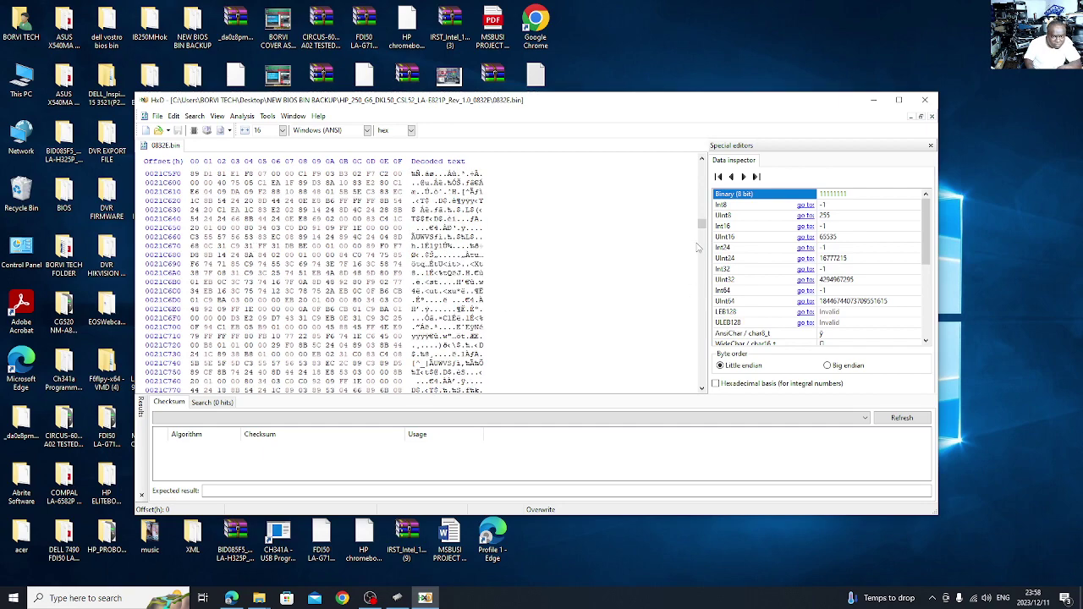
Step: Search for offset 00201000 in 0832E.bin among the rows between about 001FD4C0 and 00202C30
{"action": "left_click_drag", "start_coordinate": [702, 231], "coordinate": [702, 222]}
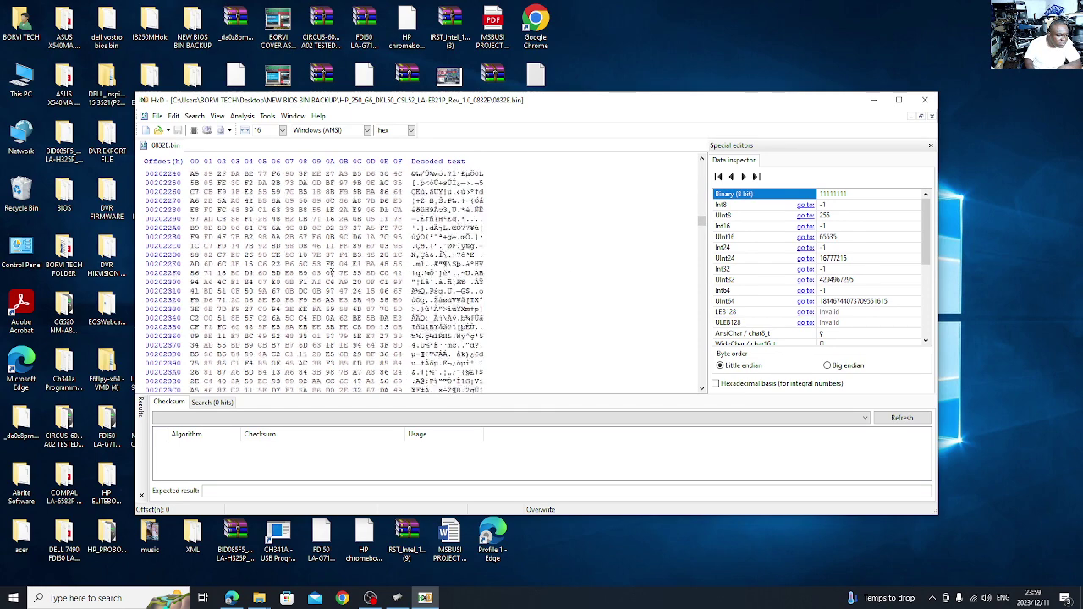
{"action": "left_click_drag", "start_coordinate": [701, 228], "coordinate": [700, 226]}
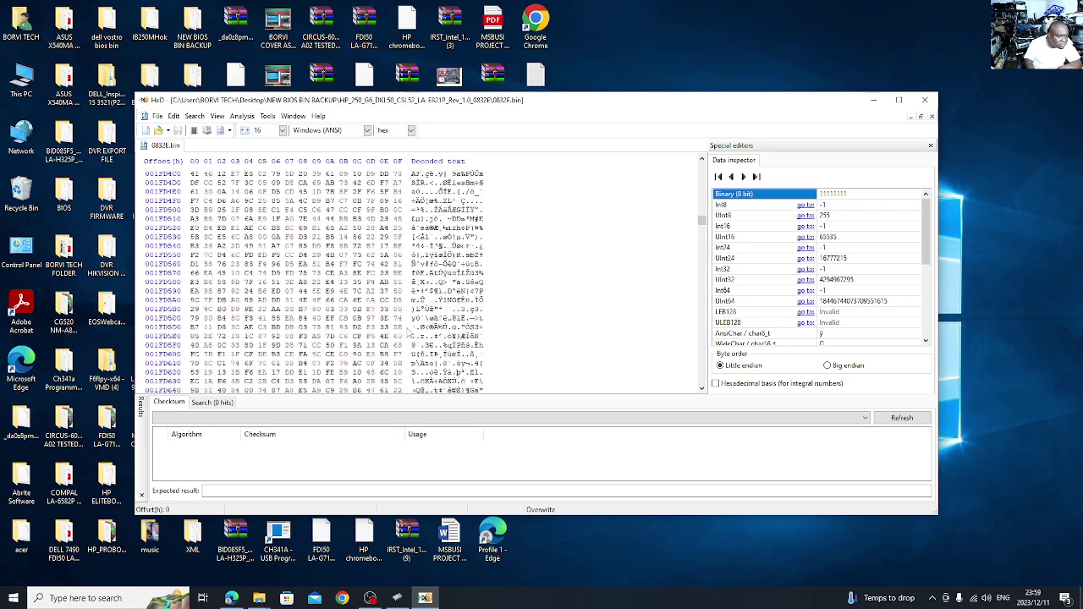
{"action": "scroll", "coordinate": [224, 336], "scroll_direction": "down", "scroll_amount": 10}
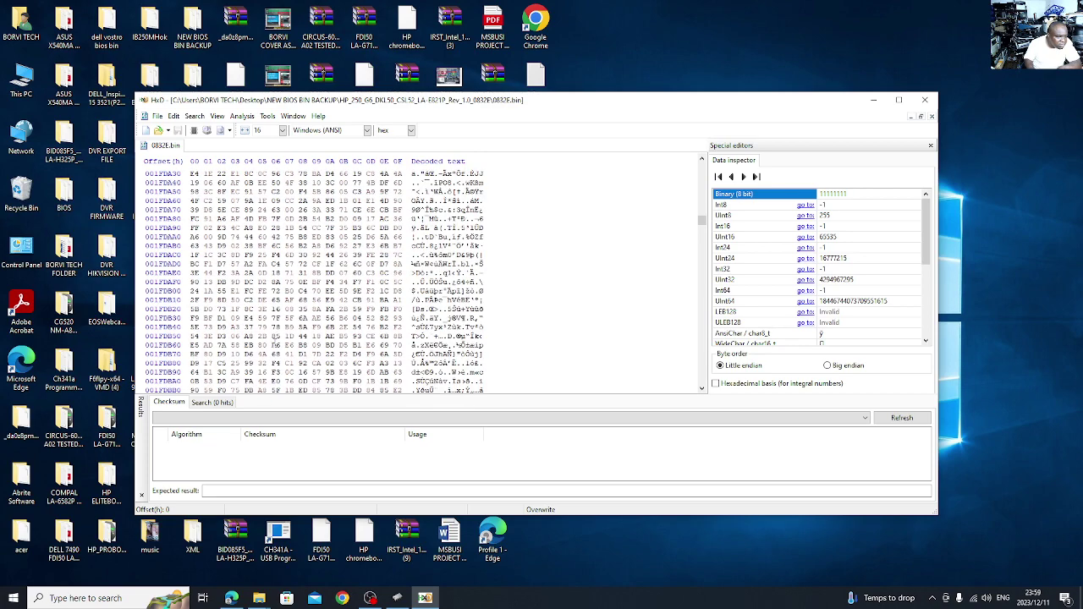
{"action": "scroll", "coordinate": [522, 366], "scroll_direction": "down", "scroll_amount": 16}
{"action": "scroll", "coordinate": [513, 360], "scroll_direction": "down", "scroll_amount": 20}
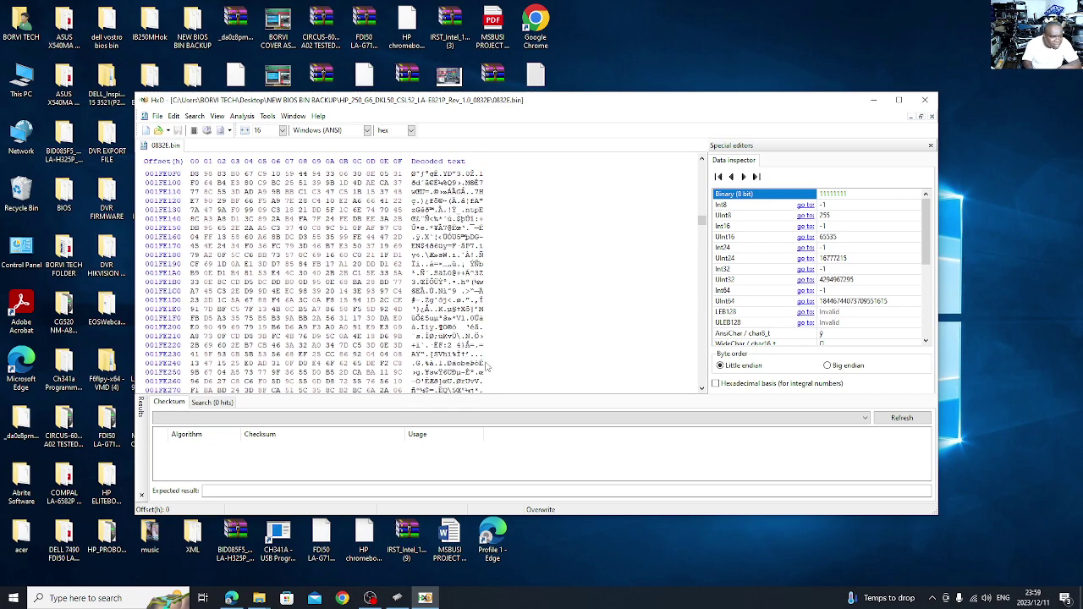
{"action": "scroll", "coordinate": [556, 302], "scroll_direction": "down", "scroll_amount": 20}
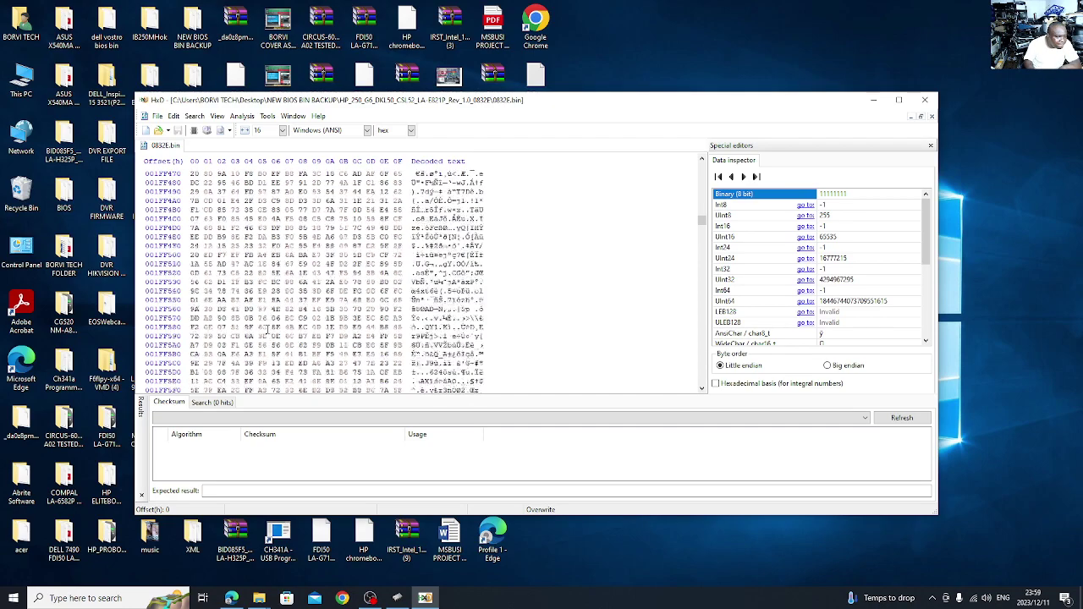
{"action": "scroll", "coordinate": [271, 342], "scroll_direction": "down", "scroll_amount": 19}
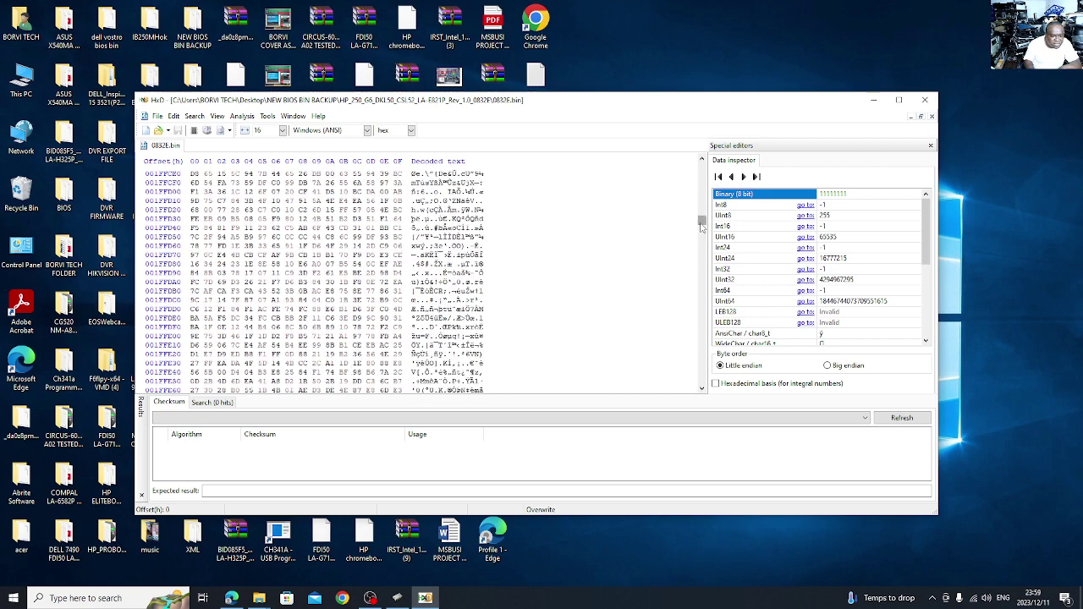
{"action": "left_click_drag", "start_coordinate": [699, 224], "coordinate": [702, 225]}
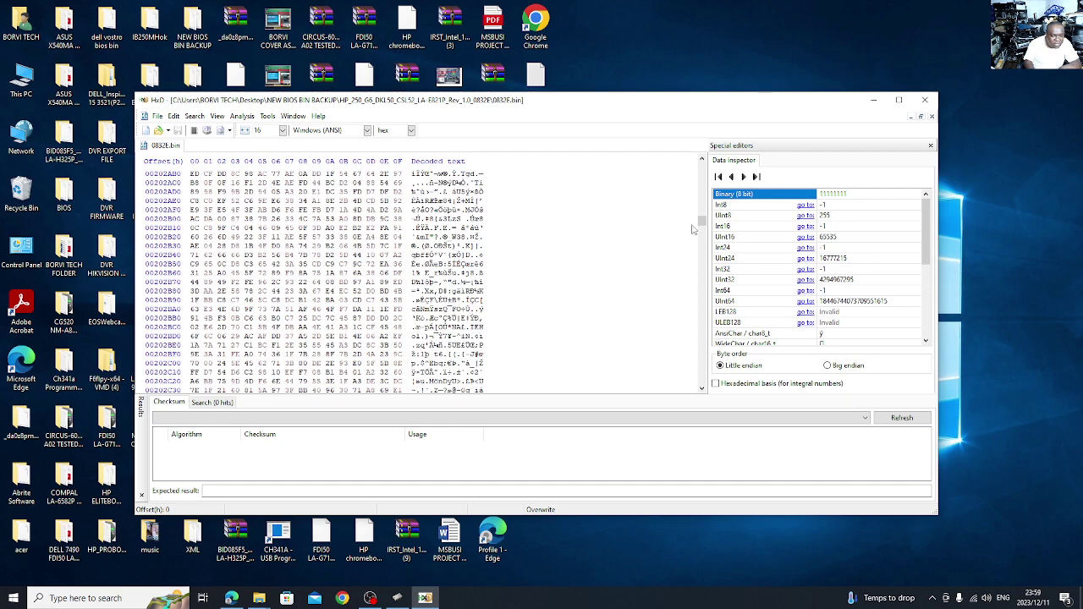
{"action": "left_click", "coordinate": [701, 159]}
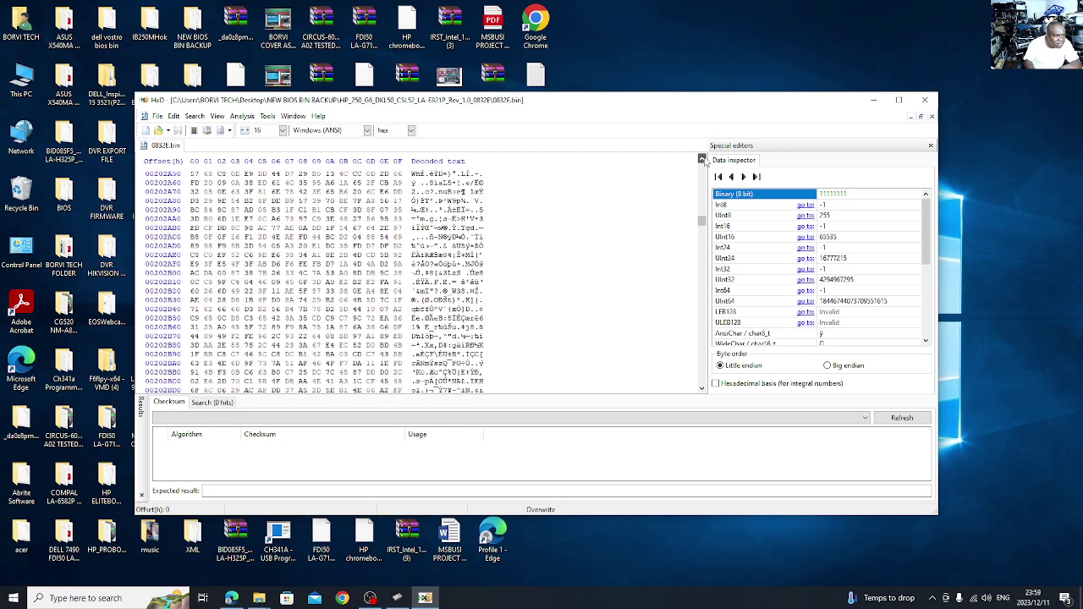
{"action": "left_click_drag", "start_coordinate": [701, 159], "coordinate": [702, 159]}
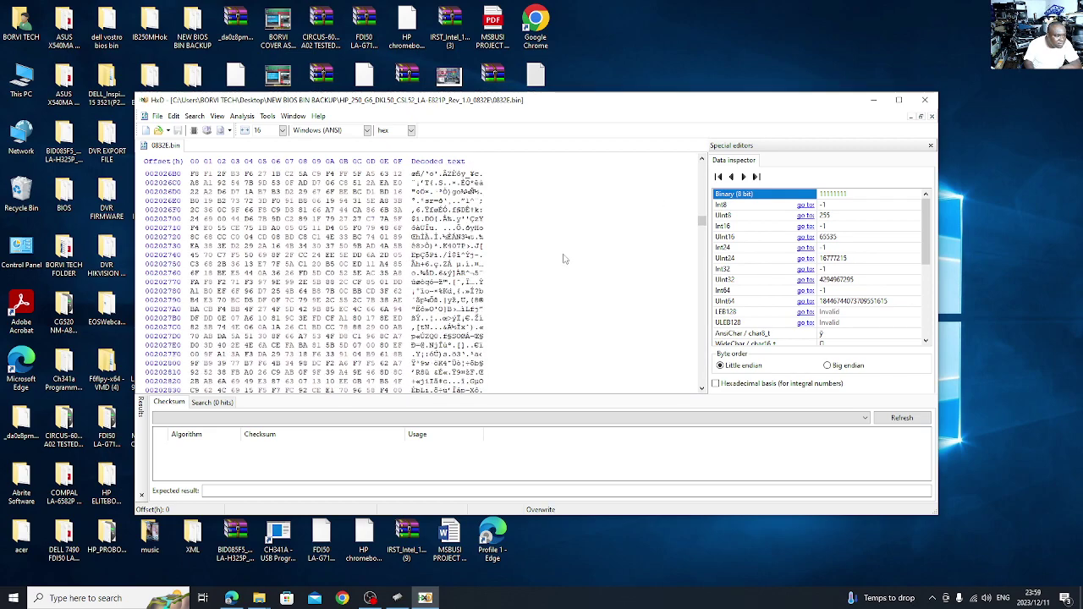
{"action": "scroll", "coordinate": [565, 260], "scroll_direction": "up", "scroll_amount": 3}
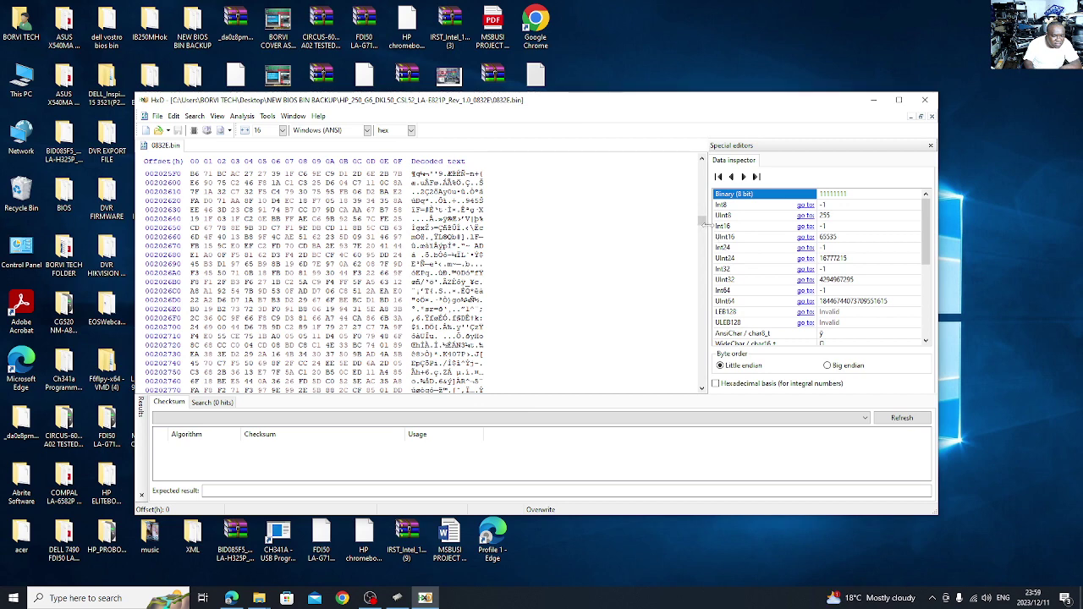
Step: Look back through 0832E.bin for the start of the target block, checking rows from about 0021DE80 up to 0021C310
{"action": "left_click_drag", "start_coordinate": [702, 221], "coordinate": [702, 230]}
{"action": "left_click_drag", "start_coordinate": [701, 235], "coordinate": [699, 230]}
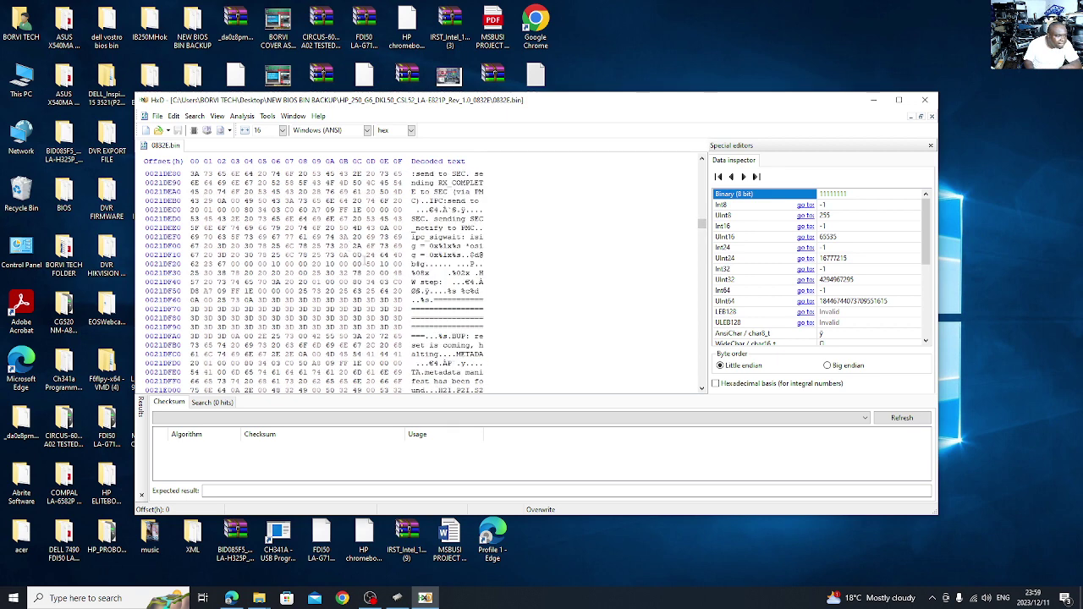
{"action": "left_click", "coordinate": [702, 159]}
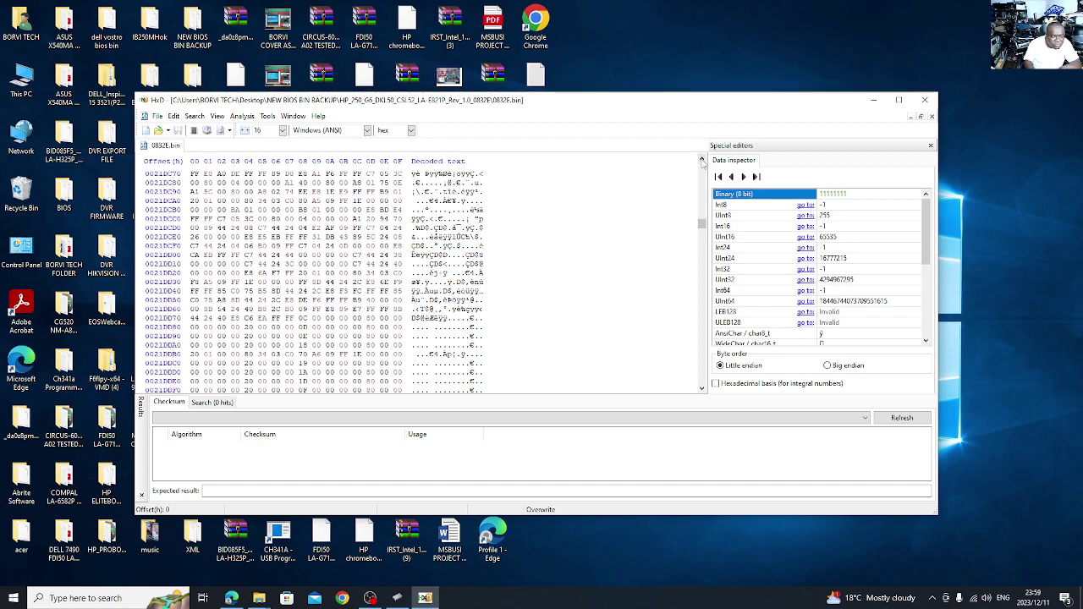
{"action": "left_click", "coordinate": [701, 159]}
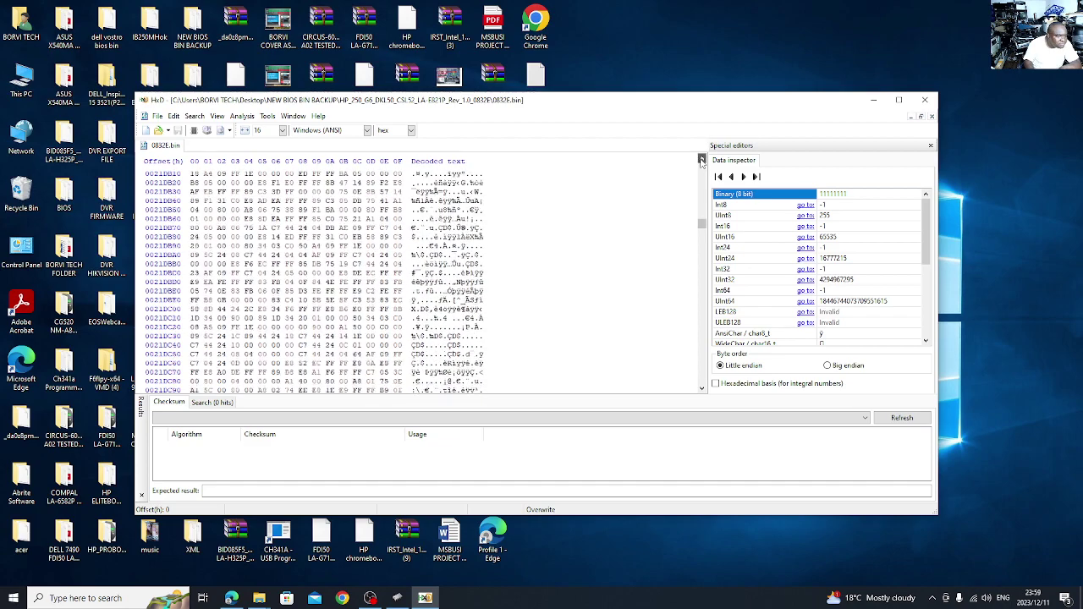
{"action": "left_click", "coordinate": [701, 159]}
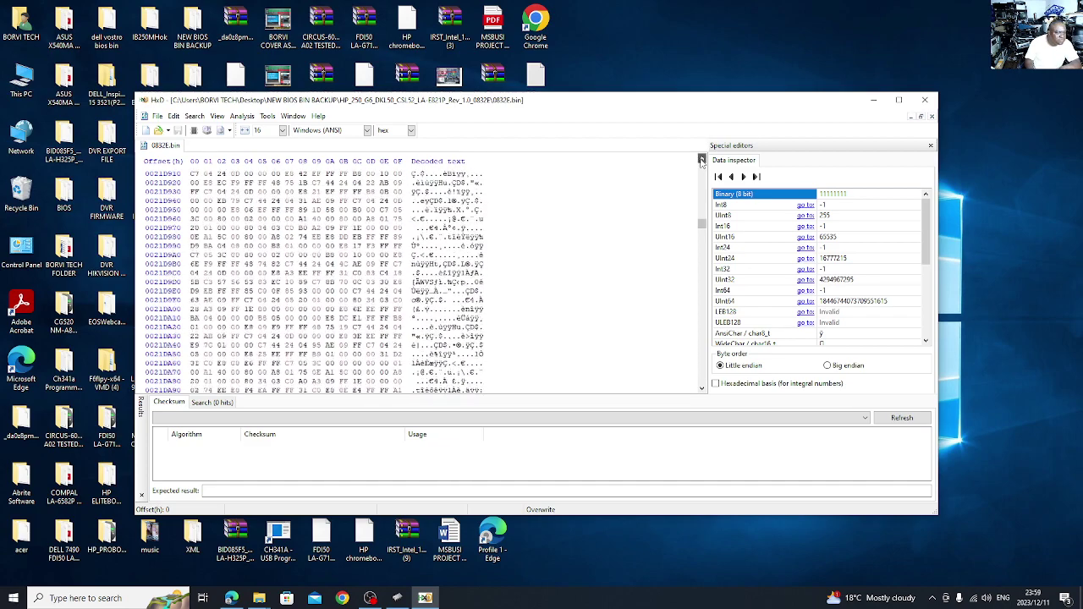
{"action": "left_click", "coordinate": [702, 159]}
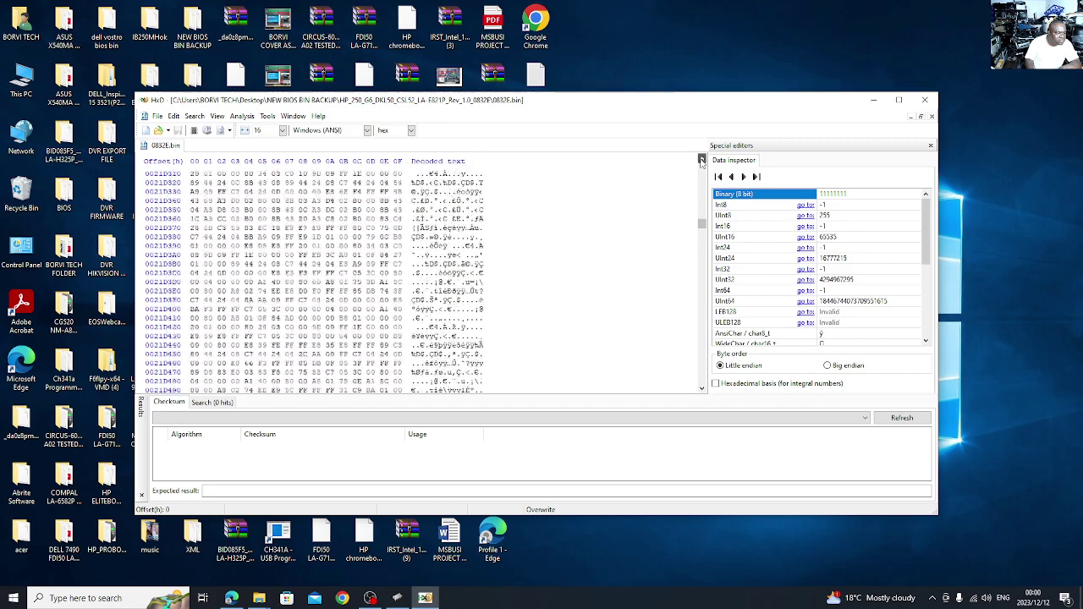
{"action": "left_click", "coordinate": [701, 159]}
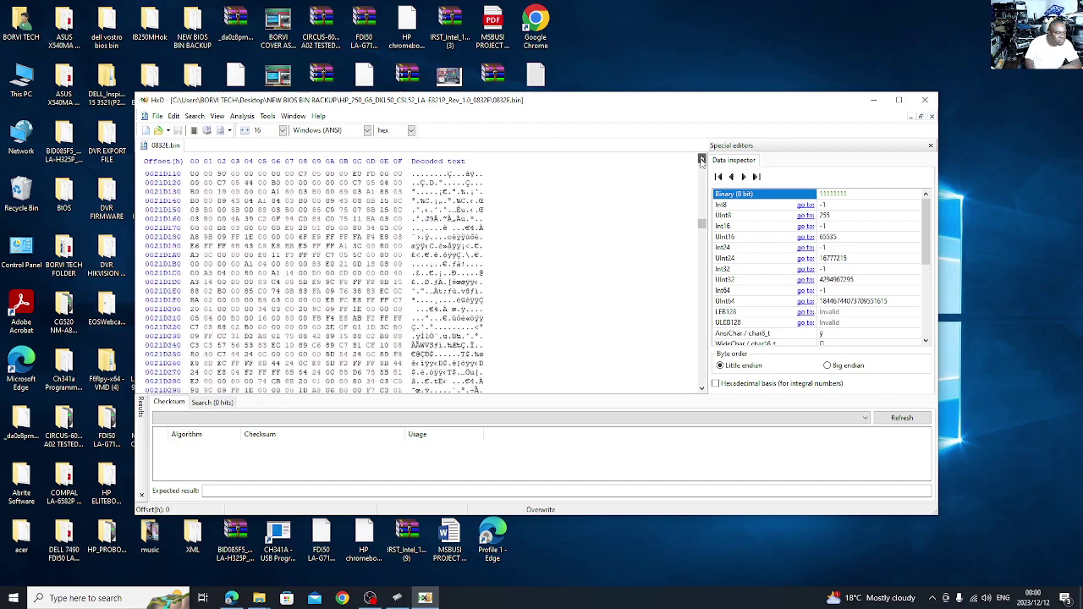
{"action": "left_click", "coordinate": [701, 159]}
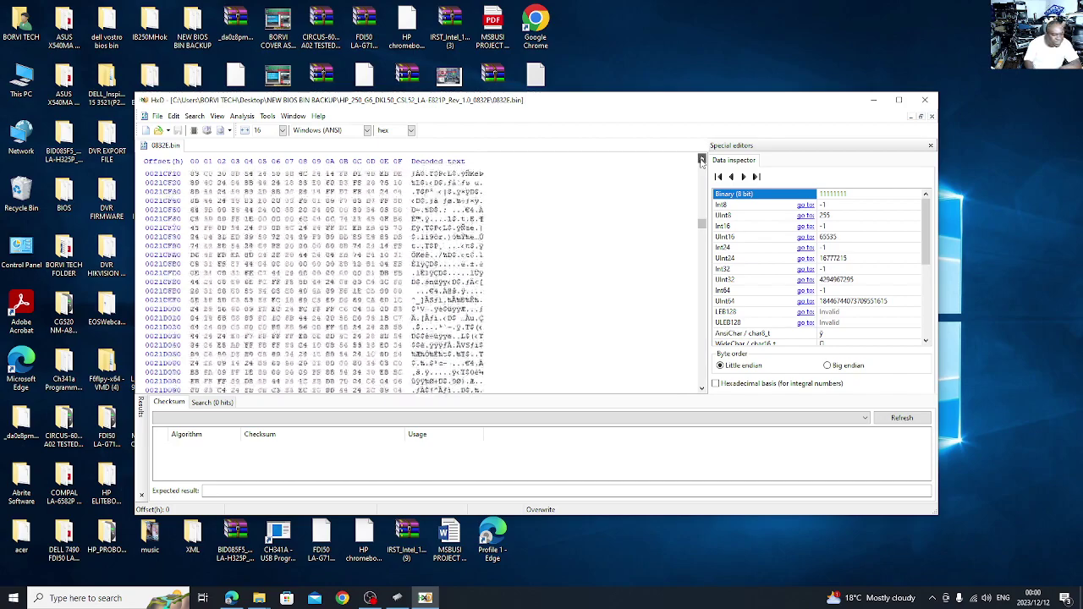
{"action": "left_click", "coordinate": [702, 159]}
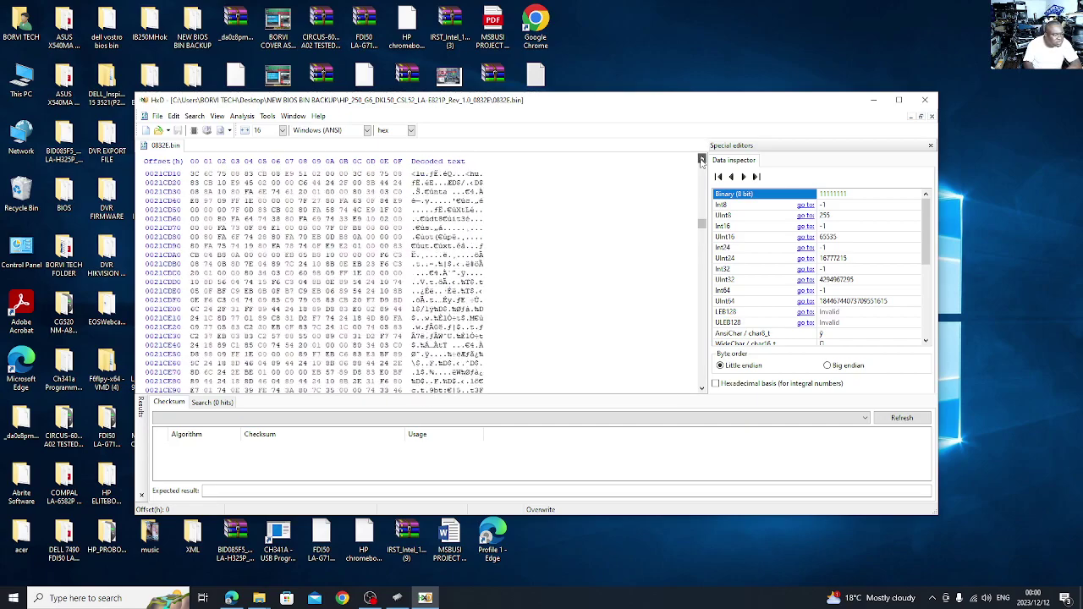
{"action": "left_click", "coordinate": [701, 159]}
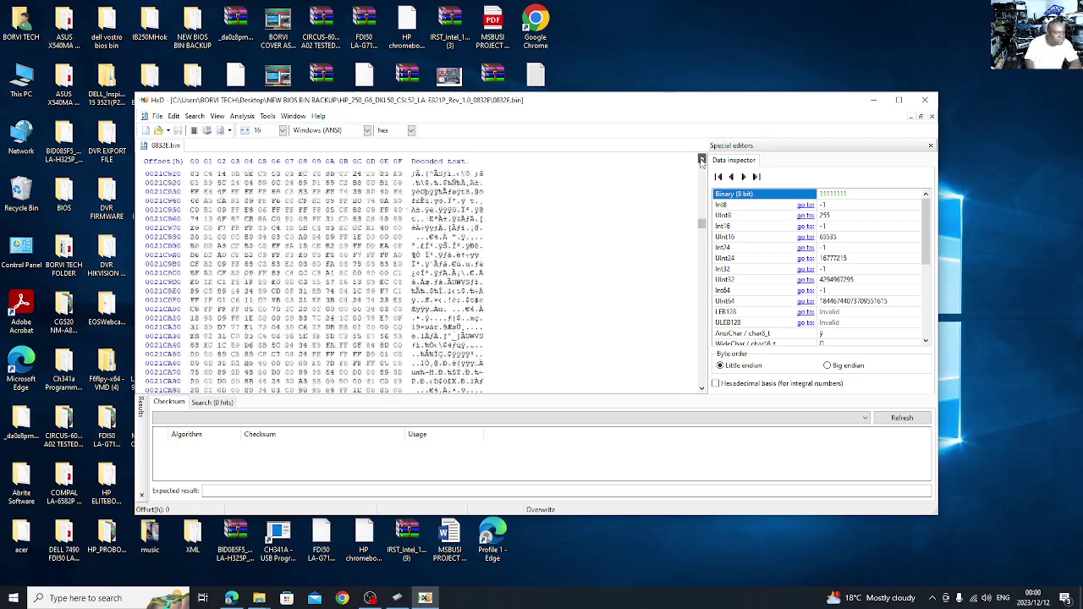
{"action": "left_click", "coordinate": [701, 159]}
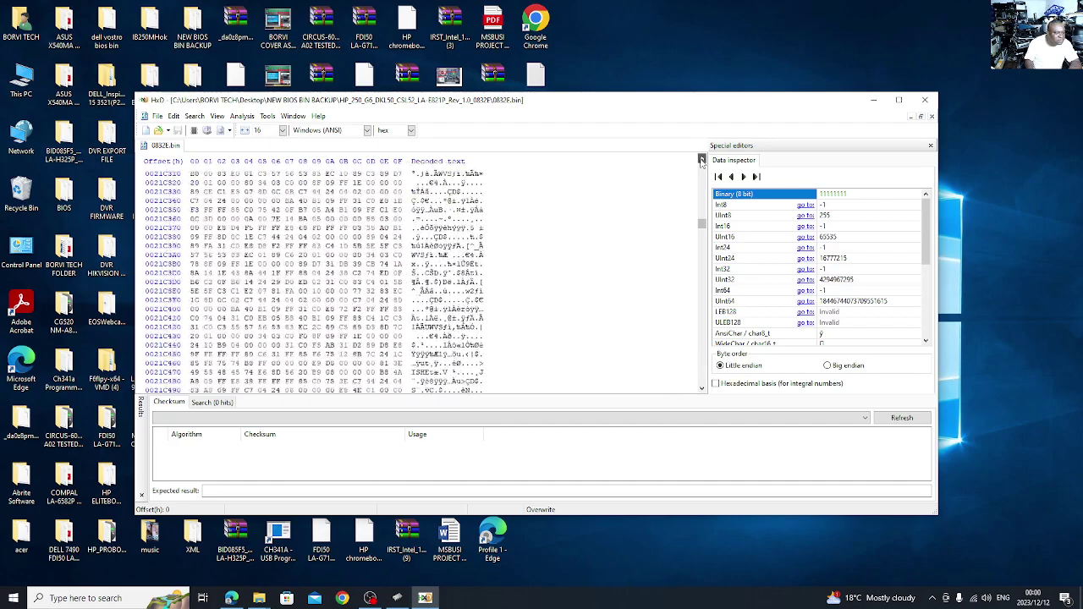
Step: Search the preceding rows of 0832E.bin, from about 0021C080 back to 0020FFC0, for the row at offset 00210000
{"action": "scroll", "coordinate": [603, 198], "scroll_direction": "up", "scroll_amount": 20}
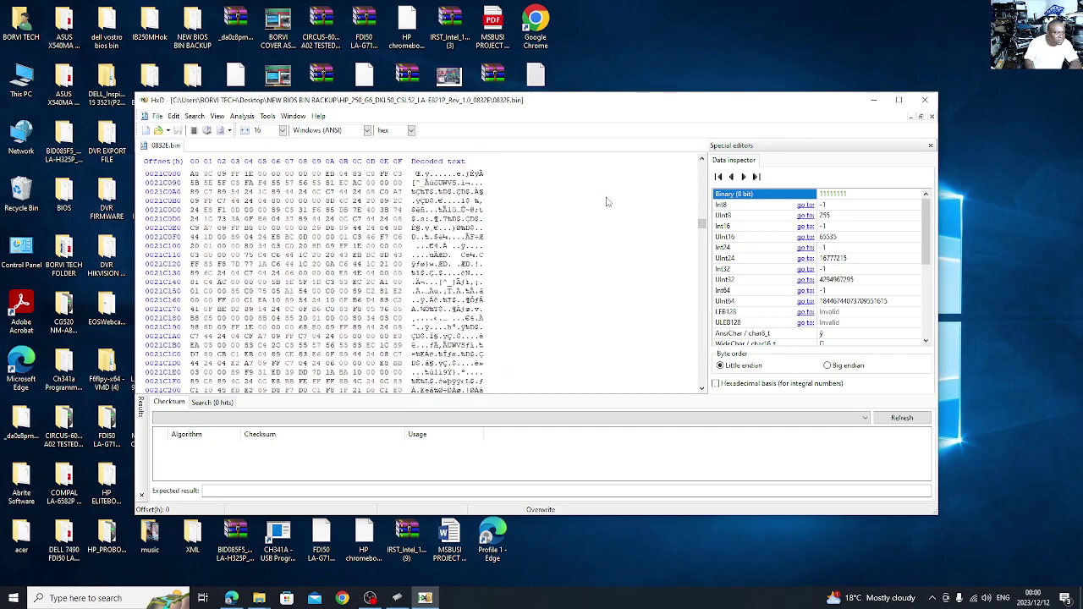
{"action": "scroll", "coordinate": [600, 196], "scroll_direction": "up", "scroll_amount": 20}
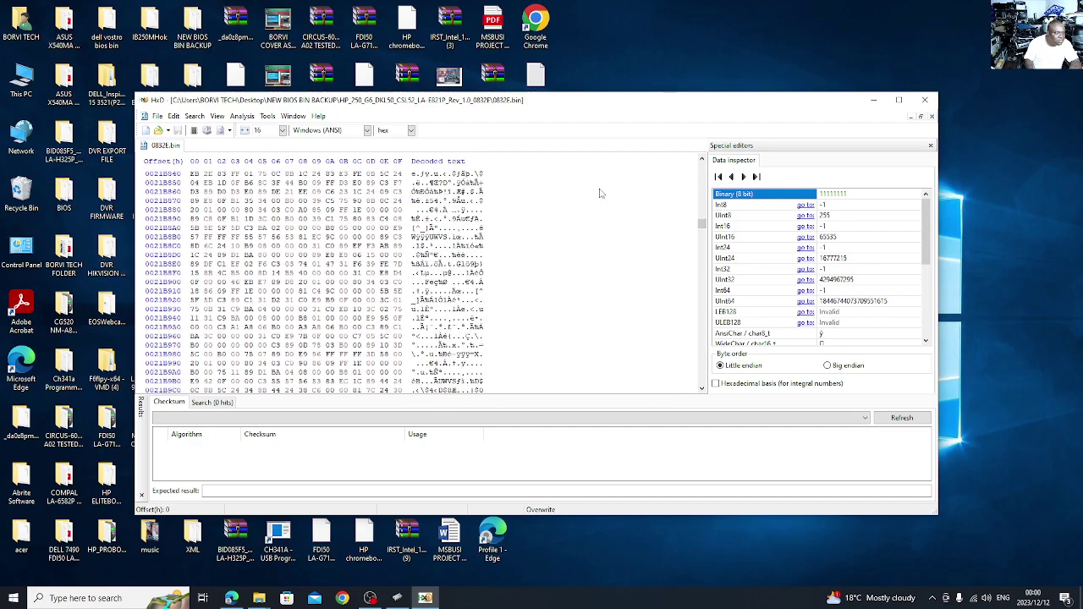
{"action": "scroll", "coordinate": [599, 190], "scroll_direction": "up", "scroll_amount": 20}
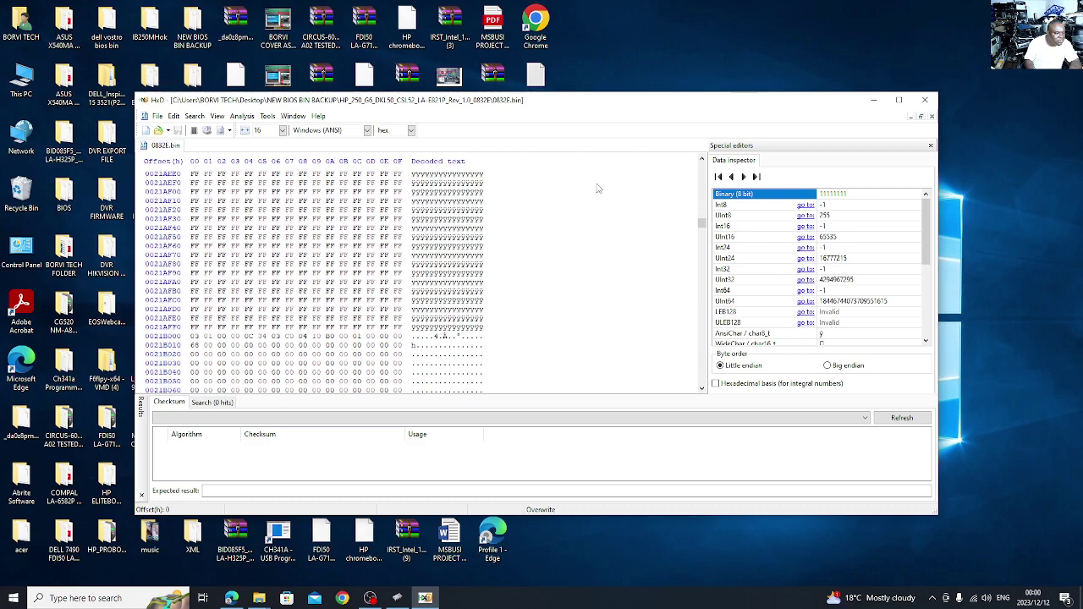
{"action": "scroll", "coordinate": [597, 186], "scroll_direction": "up", "scroll_amount": 20}
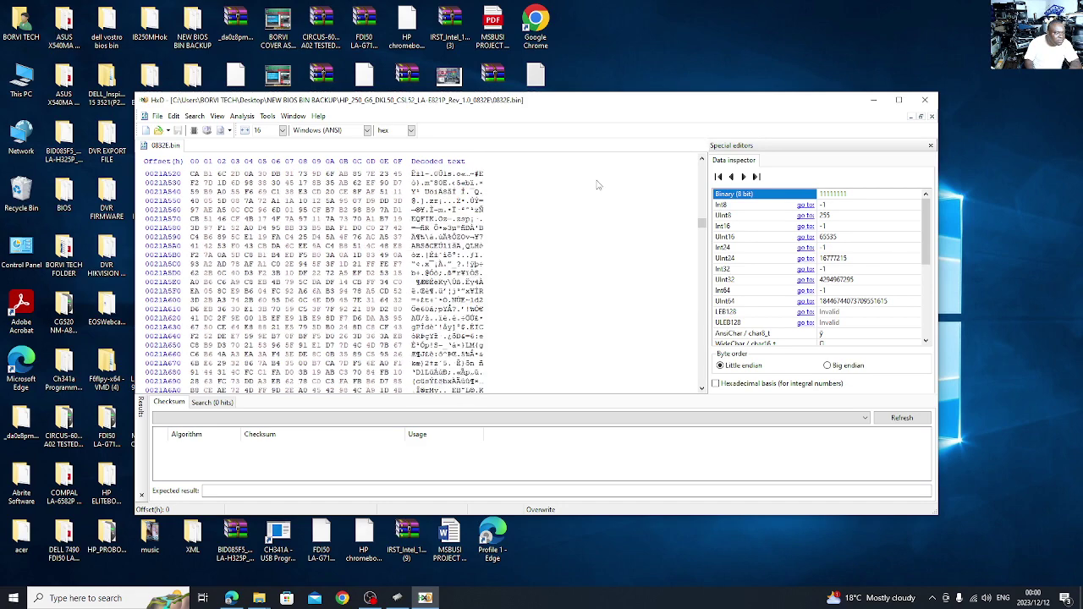
{"action": "scroll", "coordinate": [596, 185], "scroll_direction": "up", "scroll_amount": 13}
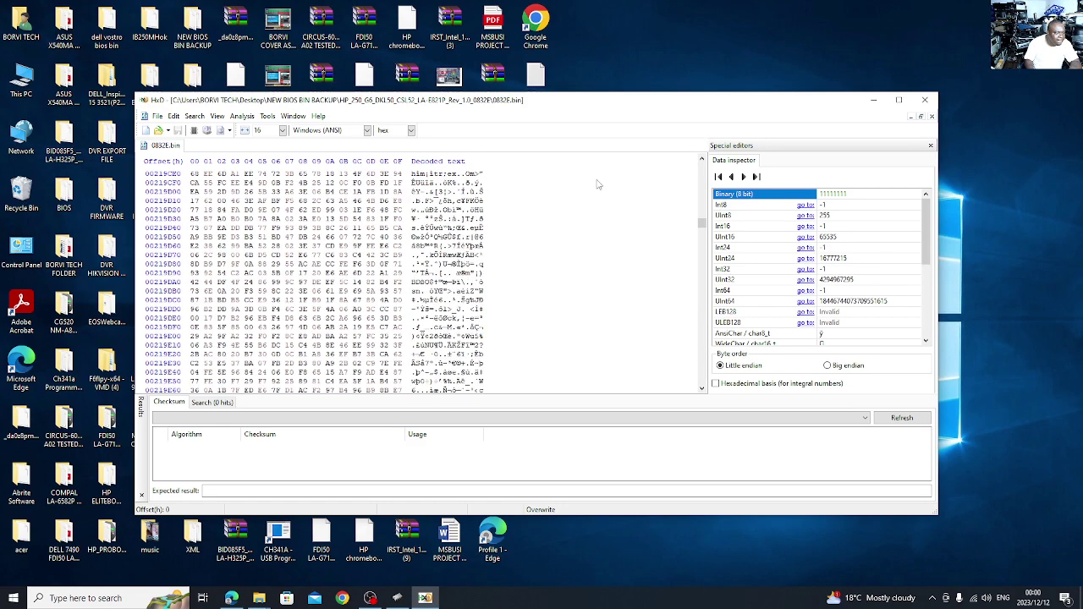
{"action": "scroll", "coordinate": [597, 184], "scroll_direction": "up", "scroll_amount": 11}
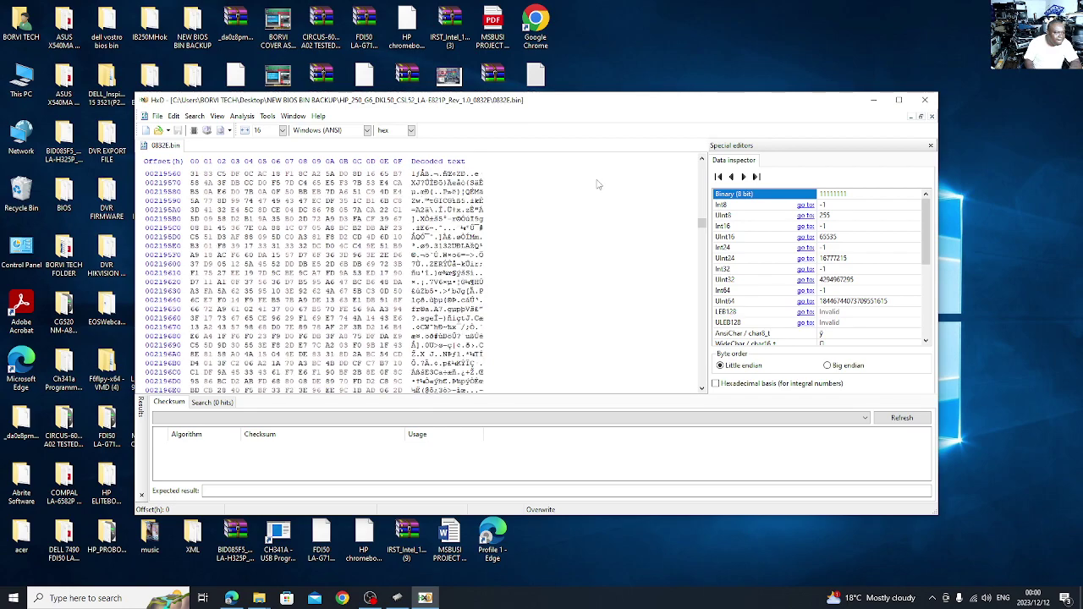
{"action": "scroll", "coordinate": [596, 185], "scroll_direction": "up", "scroll_amount": 20}
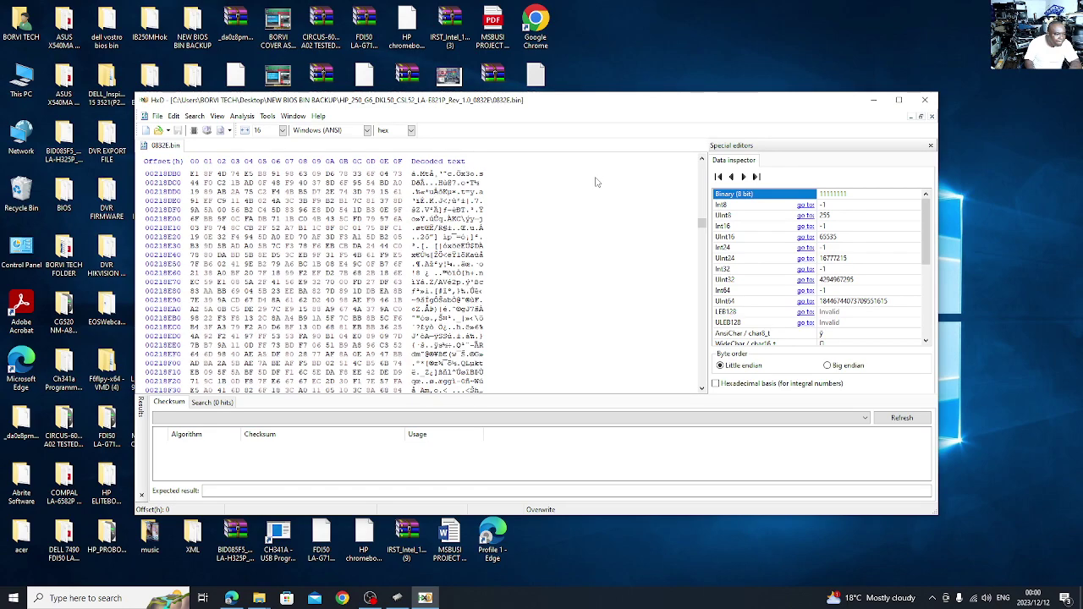
{"action": "scroll", "coordinate": [597, 182], "scroll_direction": "up", "scroll_amount": 18}
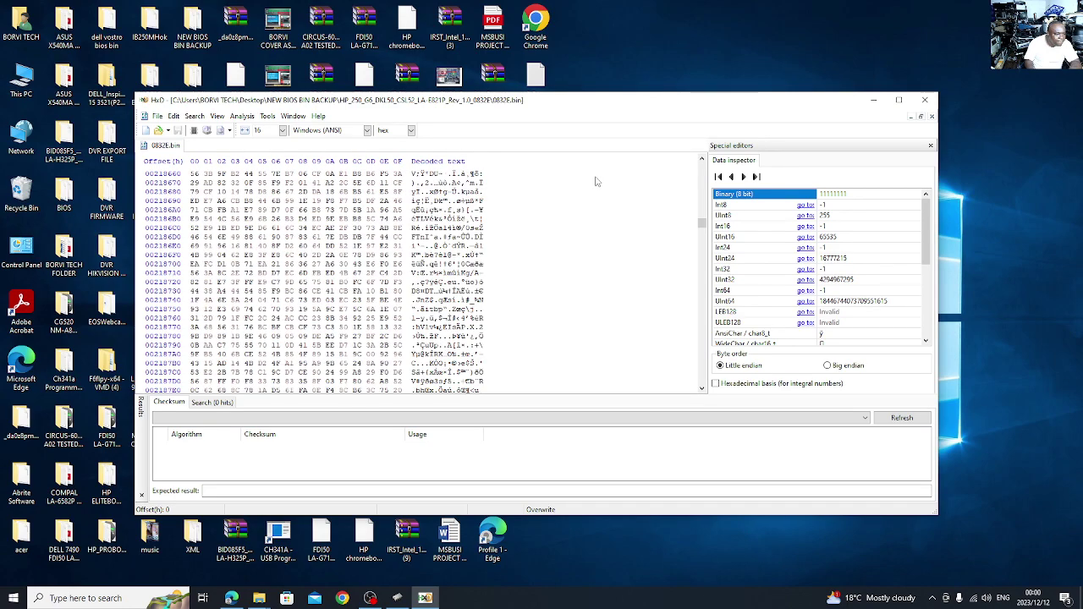
{"action": "scroll", "coordinate": [597, 182], "scroll_direction": "up", "scroll_amount": 15}
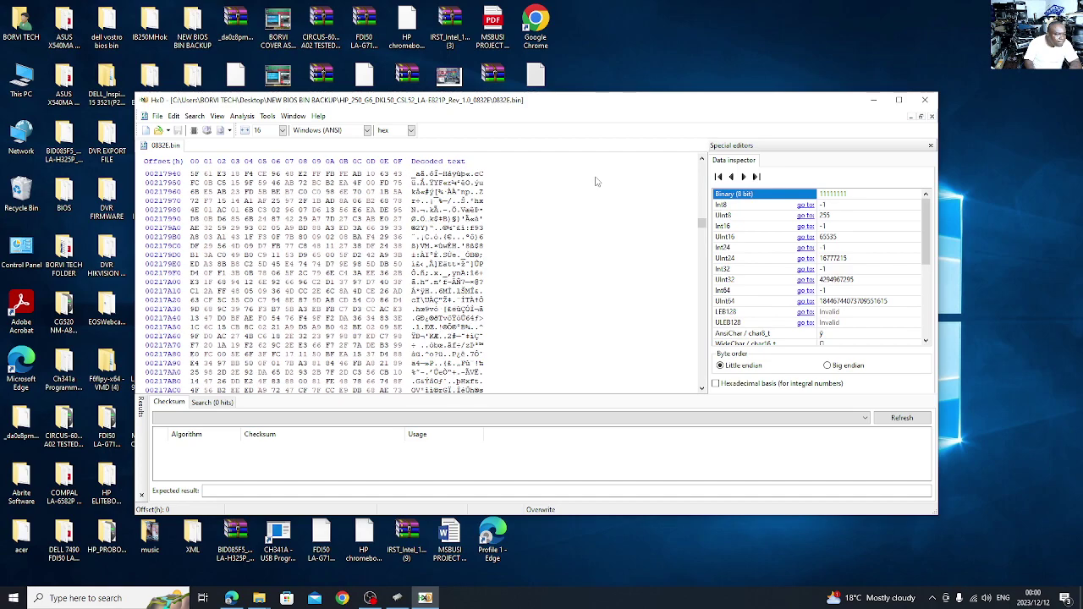
{"action": "scroll", "coordinate": [597, 182], "scroll_direction": "up", "scroll_amount": 20}
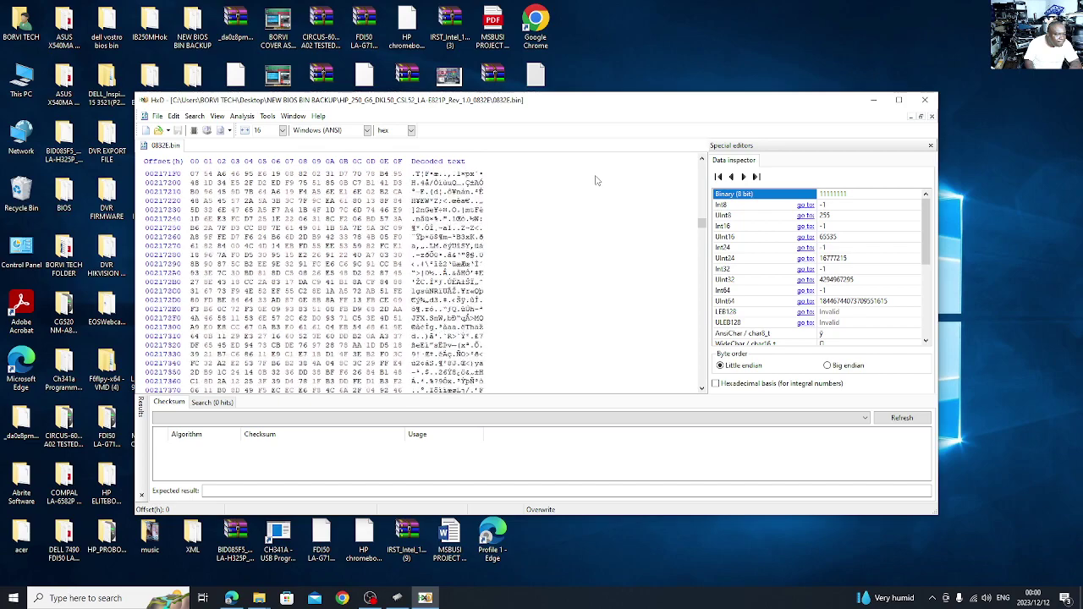
{"action": "scroll", "coordinate": [597, 178], "scroll_direction": "up", "scroll_amount": 17}
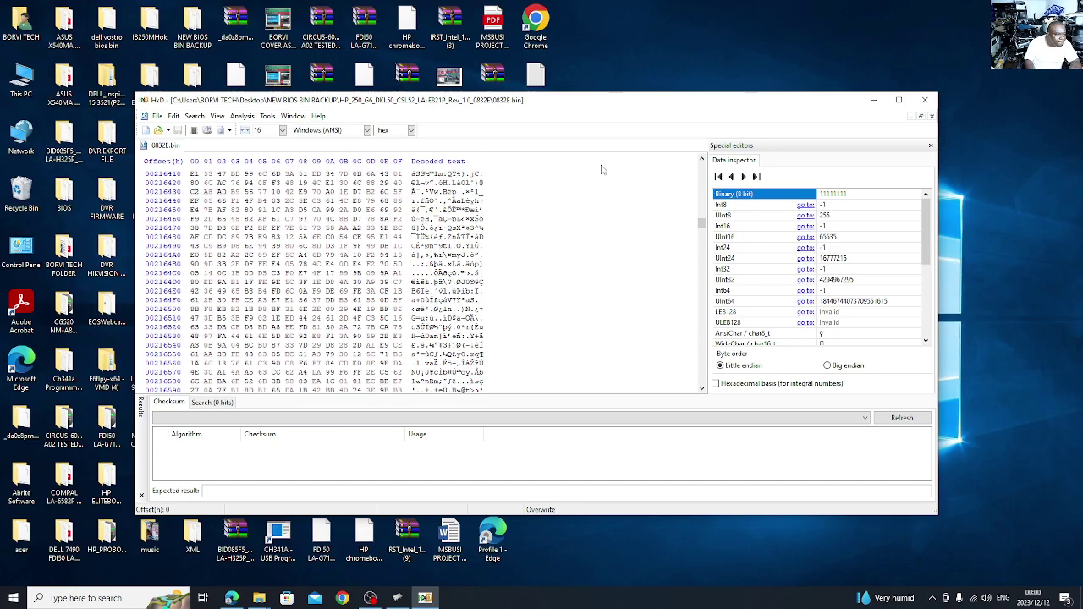
{"action": "scroll", "coordinate": [601, 170], "scroll_direction": "up", "scroll_amount": 11}
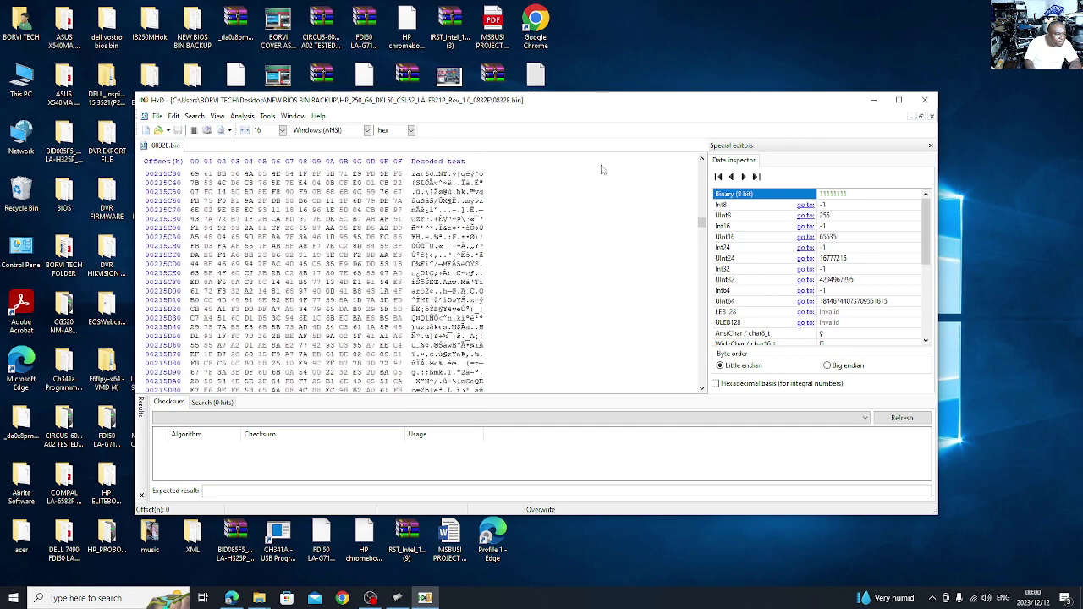
{"action": "scroll", "coordinate": [602, 170], "scroll_direction": "up", "scroll_amount": 20}
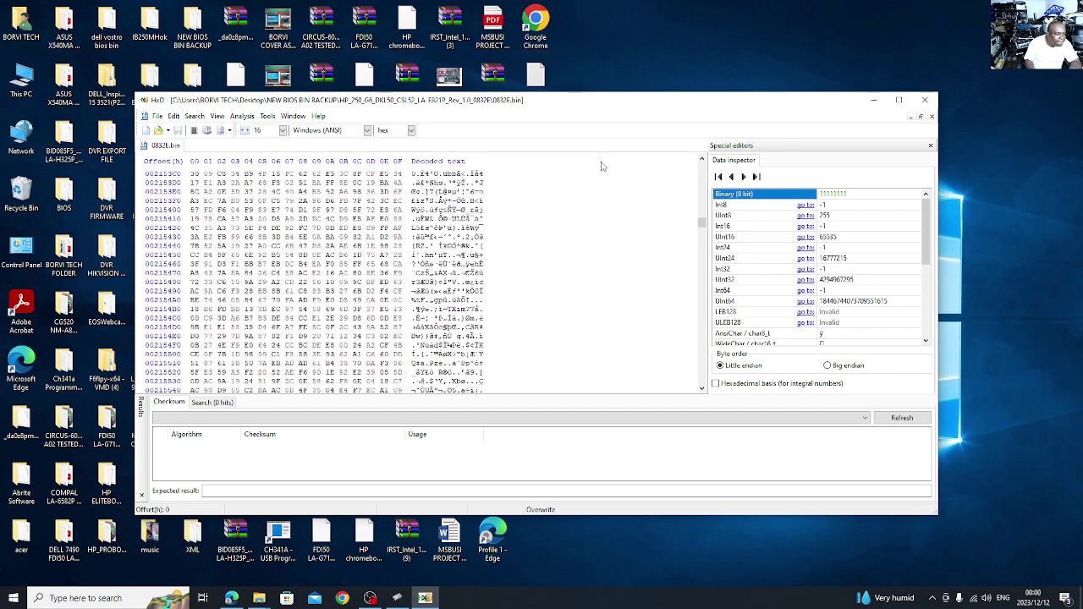
{"action": "scroll", "coordinate": [601, 166], "scroll_direction": "up", "scroll_amount": 19}
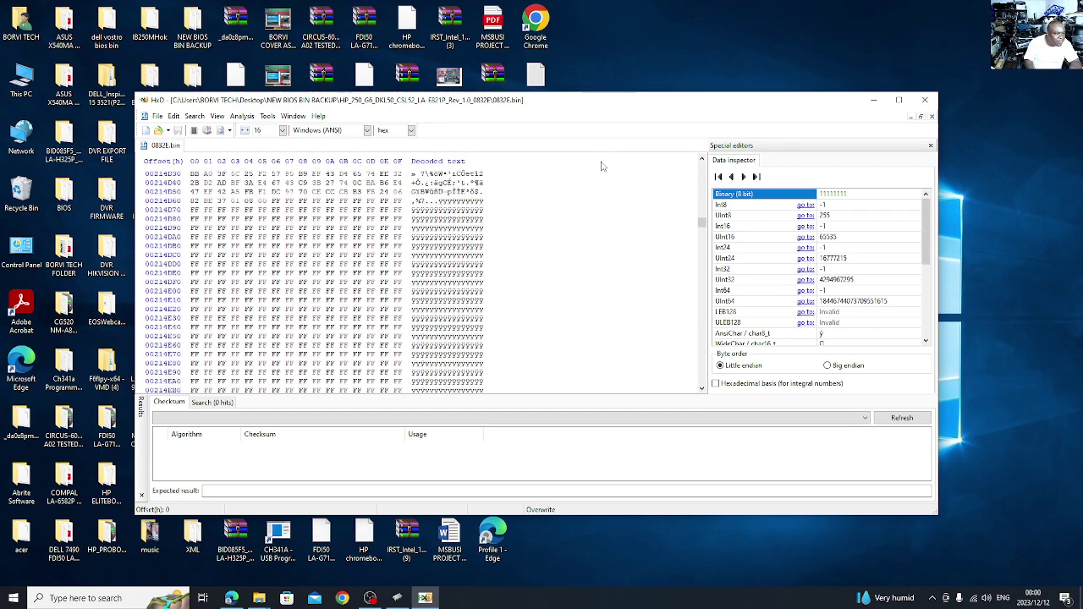
{"action": "scroll", "coordinate": [601, 166], "scroll_direction": "up", "scroll_amount": 10}
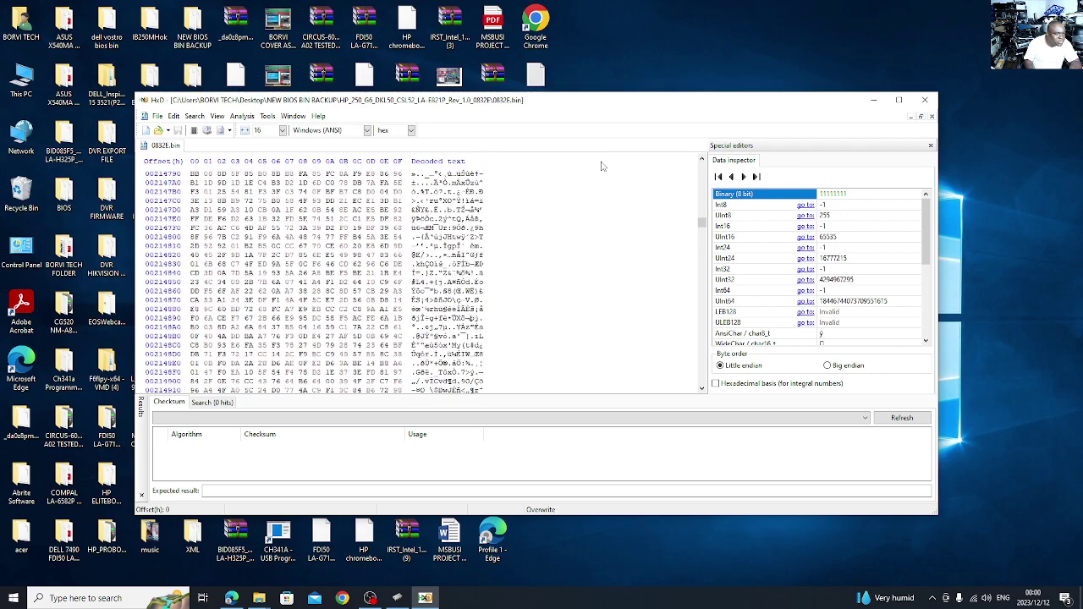
{"action": "scroll", "coordinate": [601, 166], "scroll_direction": "up", "scroll_amount": 9}
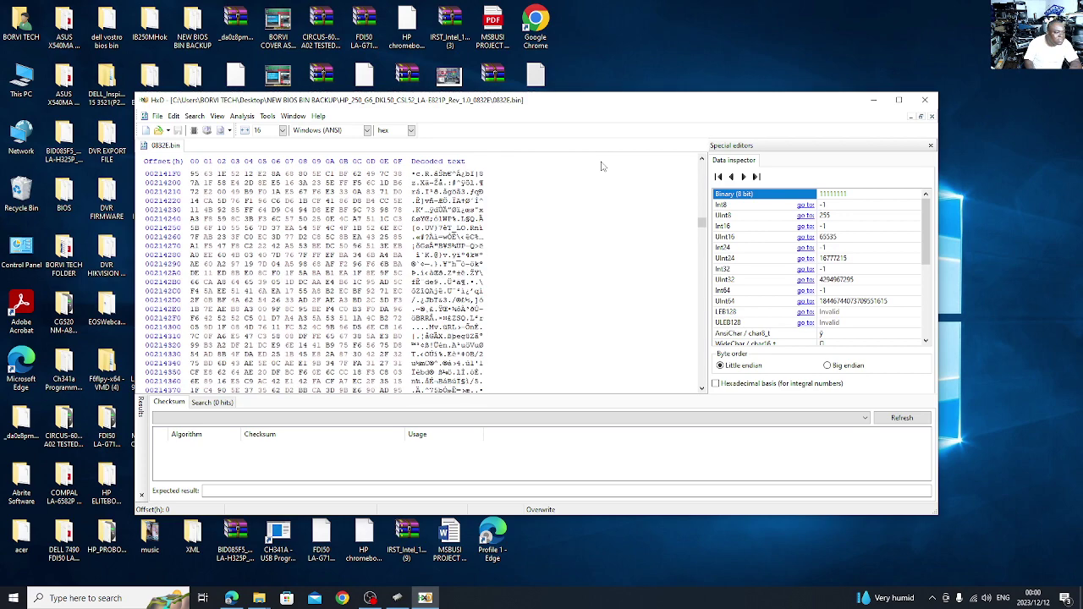
{"action": "scroll", "coordinate": [602, 166], "scroll_direction": "up", "scroll_amount": 20}
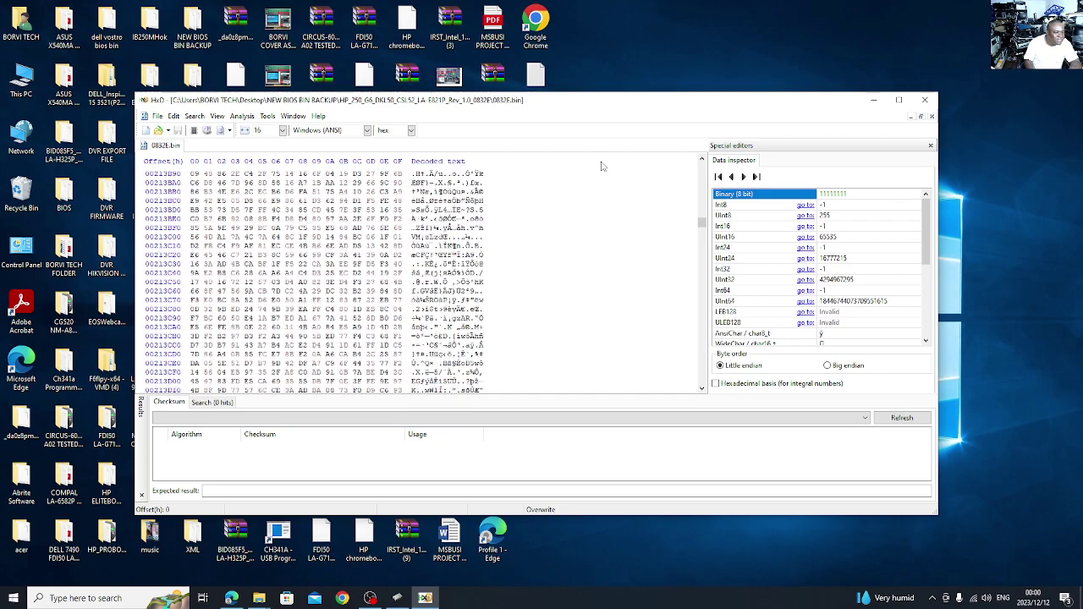
{"action": "scroll", "coordinate": [601, 166], "scroll_direction": "up", "scroll_amount": 20}
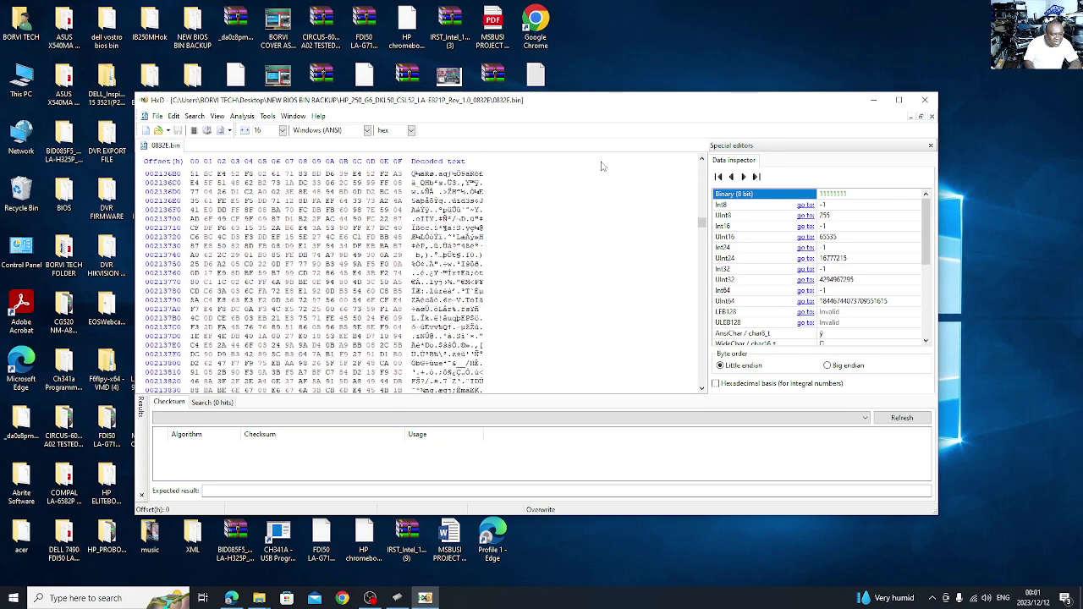
{"action": "scroll", "coordinate": [602, 166], "scroll_direction": "up", "scroll_amount": 8}
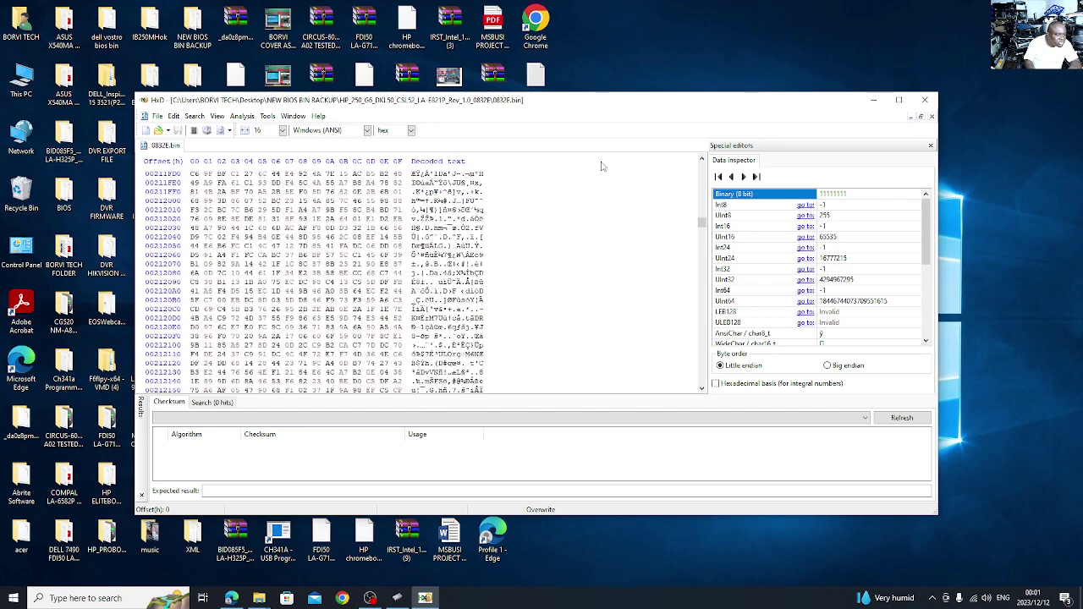
{"action": "scroll", "coordinate": [602, 166], "scroll_direction": "up", "scroll_amount": 3}
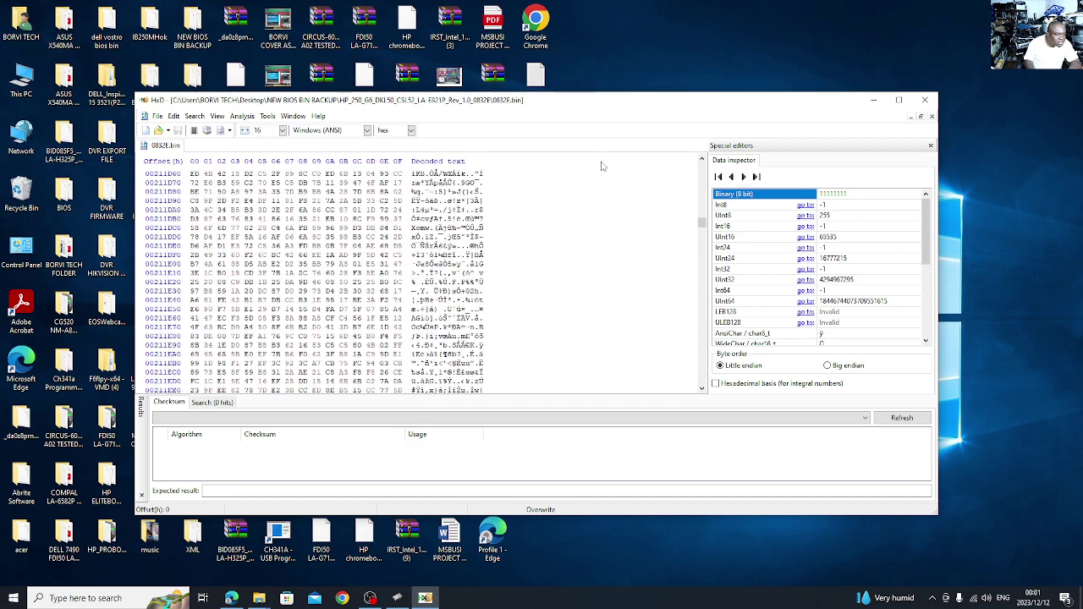
{"action": "scroll", "coordinate": [602, 166], "scroll_direction": "up", "scroll_amount": 7}
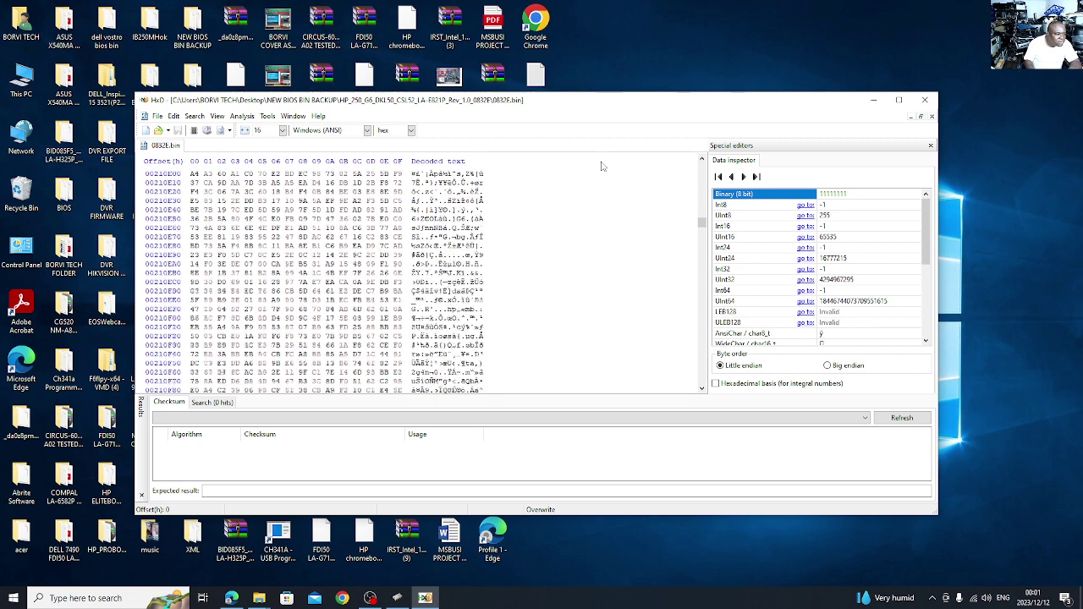
{"action": "scroll", "coordinate": [602, 166], "scroll_direction": "up", "scroll_amount": 6}
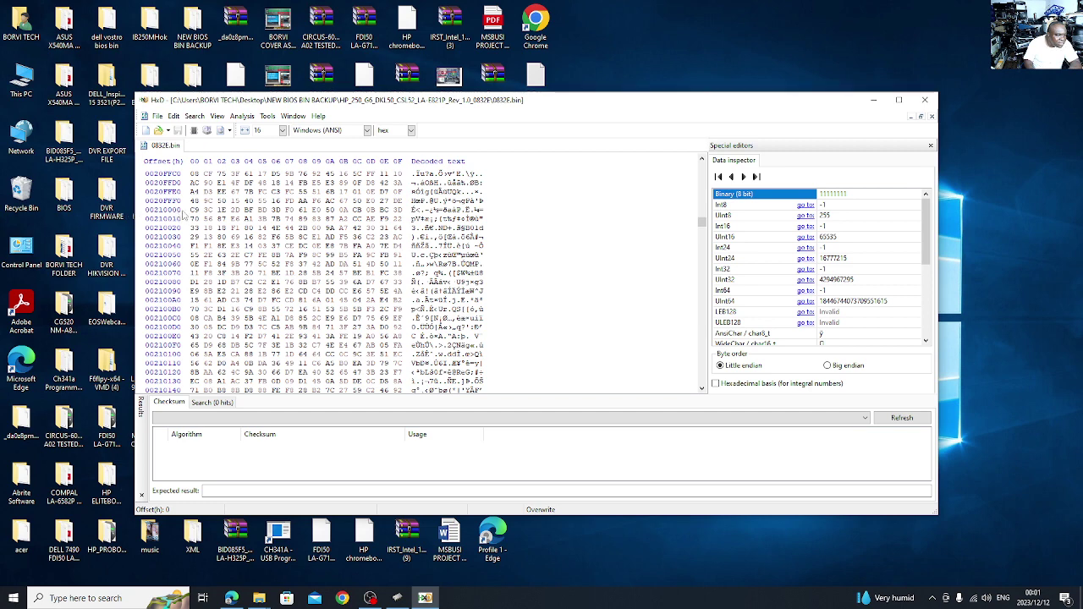
Step: Select the block from offset 210000 to 210FFF in 0832E.bin, a length of 1000 hex bytes
{"action": "left_click", "coordinate": [413, 210]}
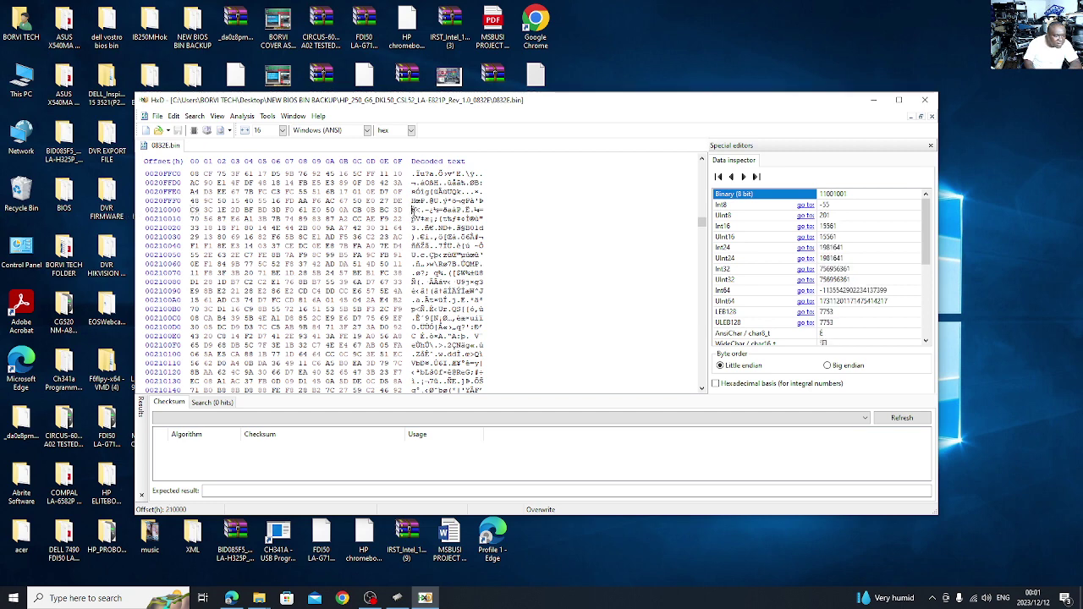
{"action": "left_click_drag", "start_coordinate": [413, 209], "coordinate": [470, 388]}
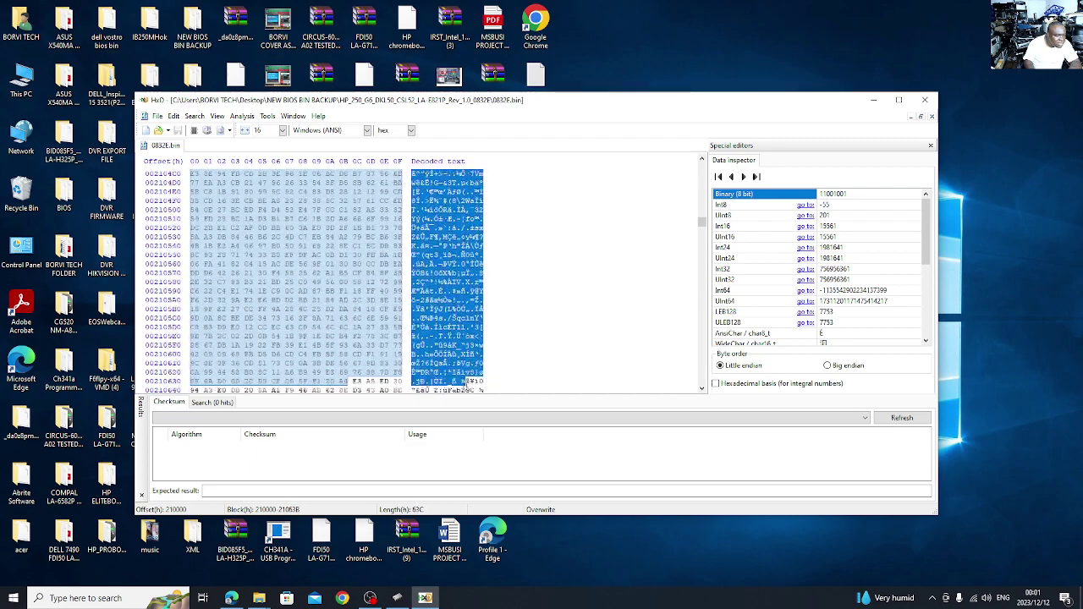
{"action": "left_click_drag", "start_coordinate": [469, 385], "coordinate": [470, 386]}
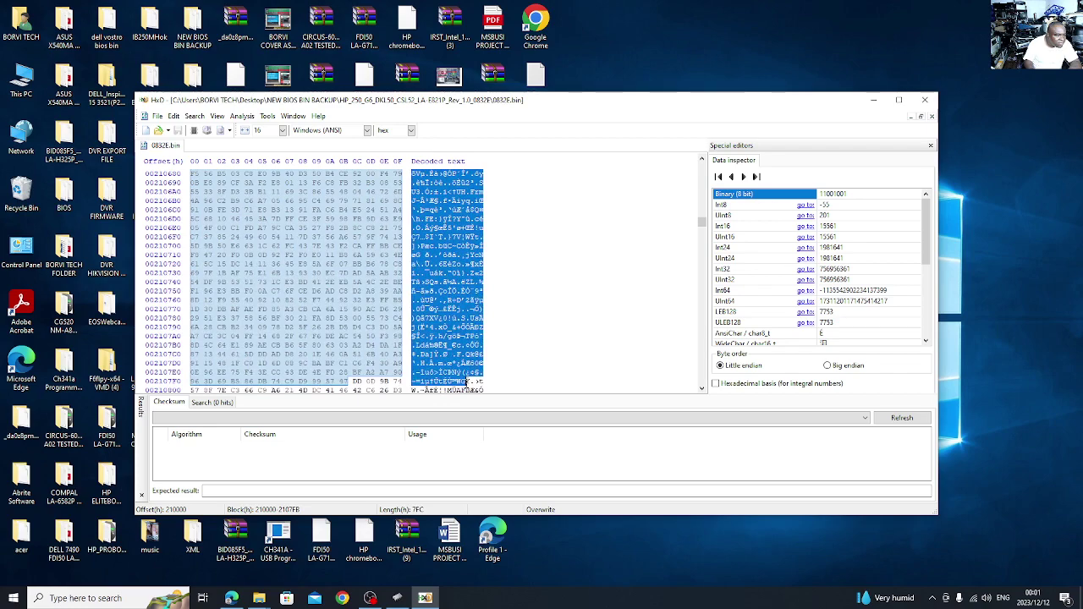
{"action": "left_click_drag", "start_coordinate": [467, 385], "coordinate": [492, 360]}
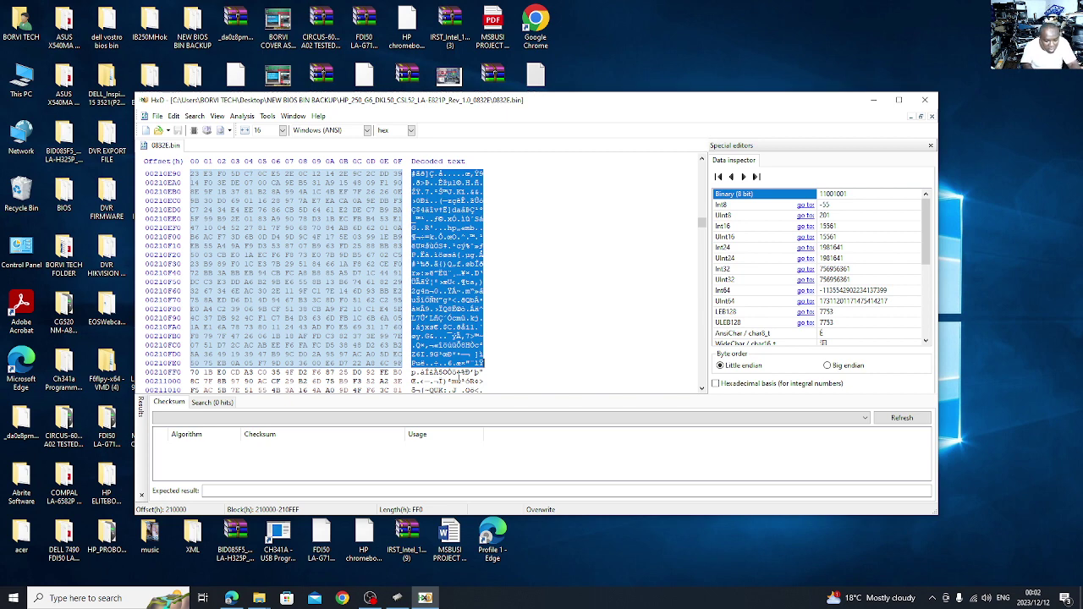
{"action": "key", "text": "shift+Down"}
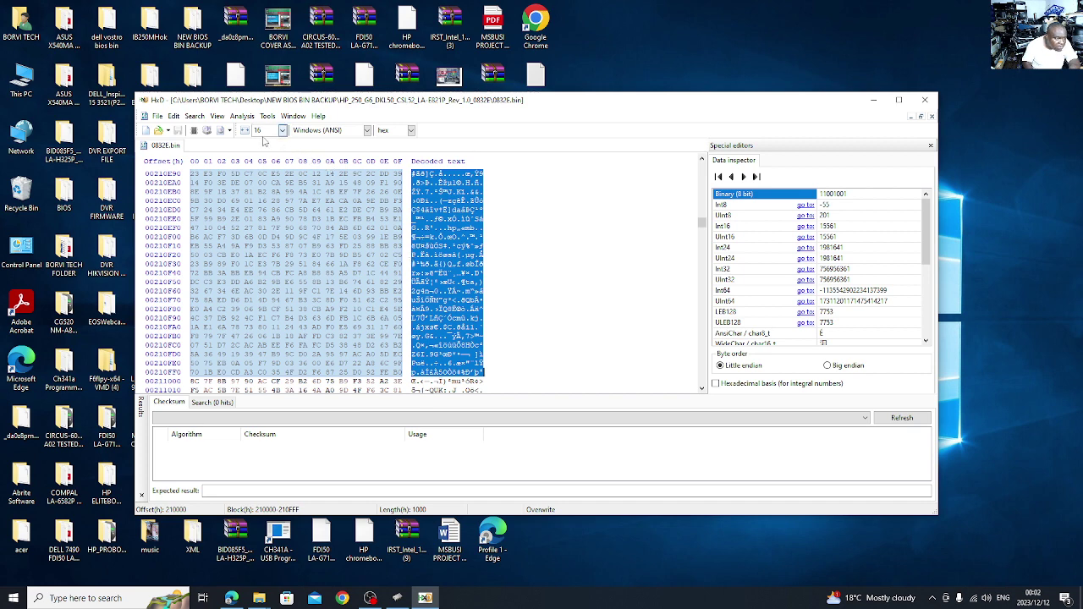
Step: Try to paste the copied backup block over the selected bytes 210000-210FFF, first by inserting it and again by overwriting
{"action": "right_click", "coordinate": [430, 211]}
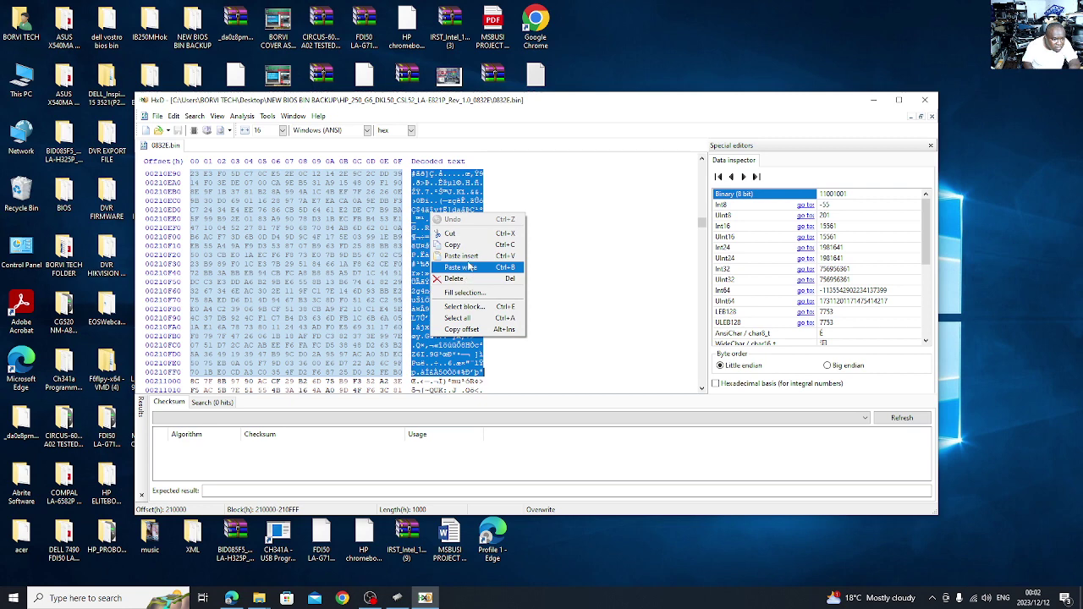
{"action": "left_click", "coordinate": [470, 257]}
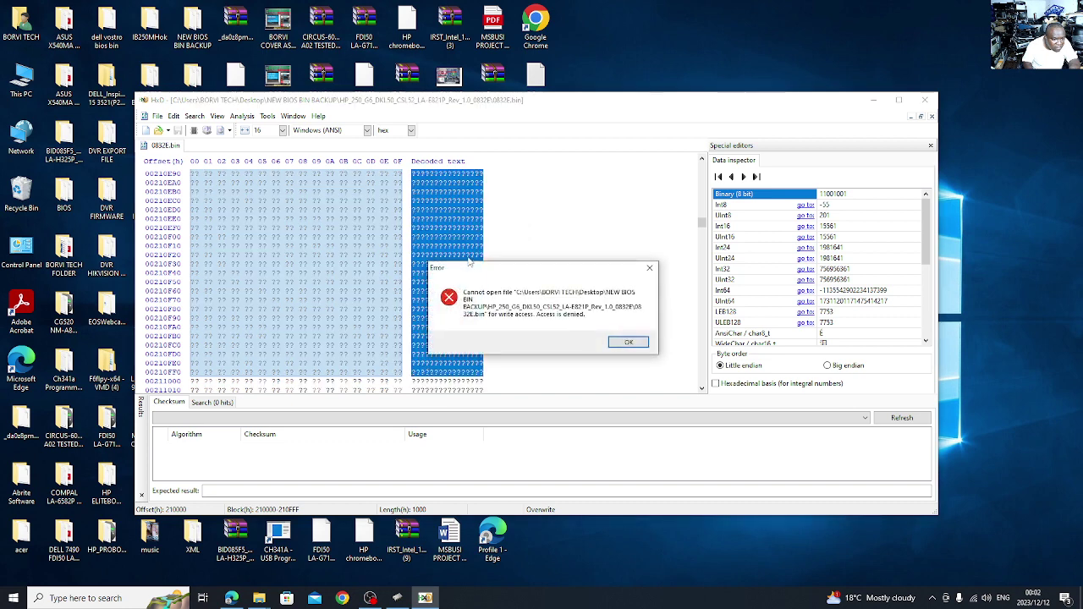
{"action": "left_click", "coordinate": [625, 342]}
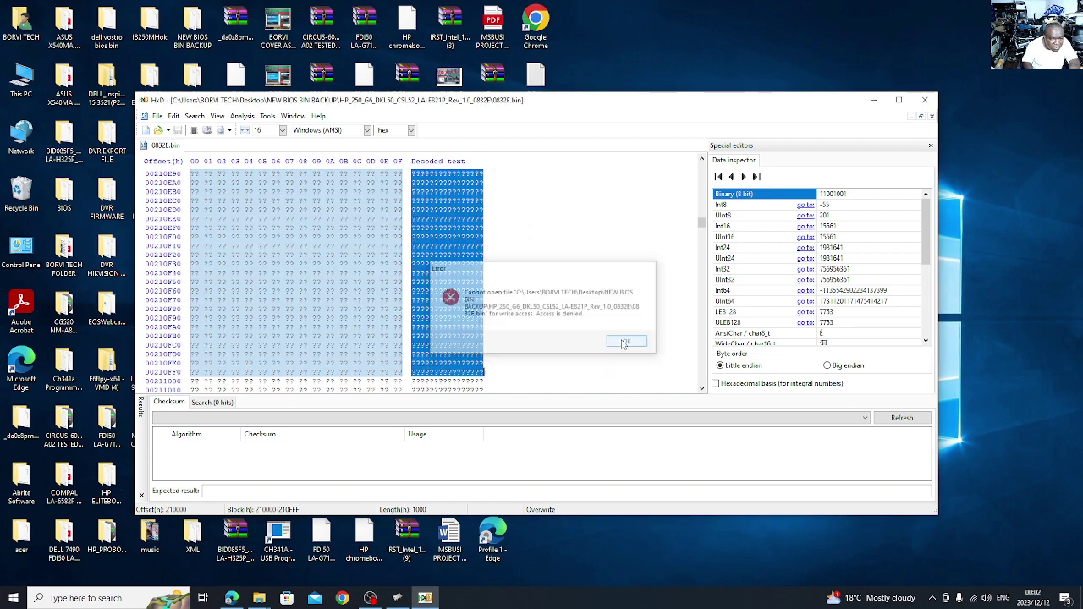
{"action": "right_click", "coordinate": [320, 209]}
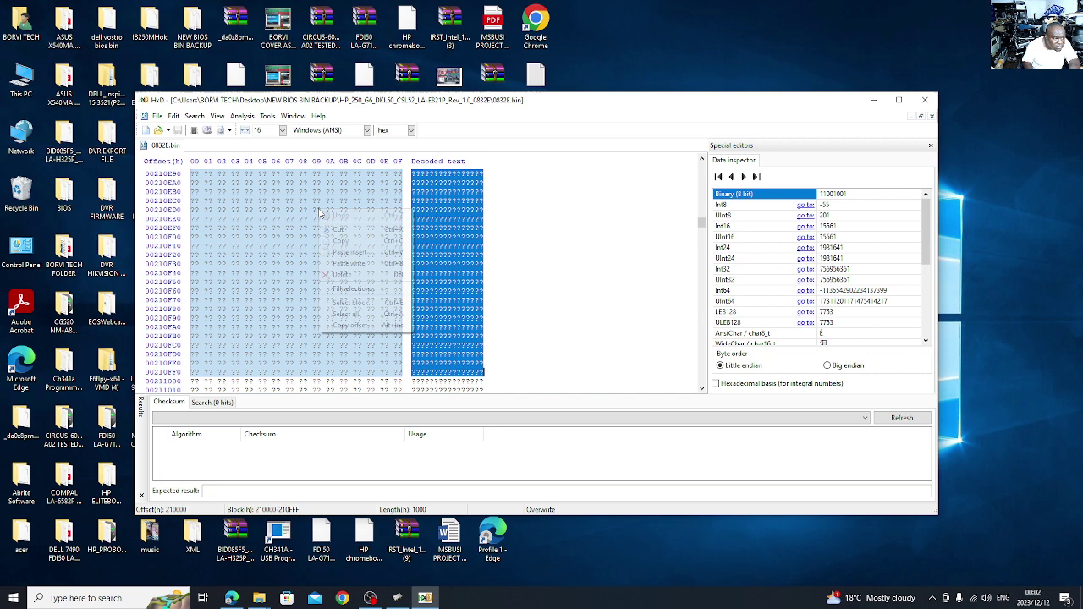
{"action": "left_click", "coordinate": [356, 265]}
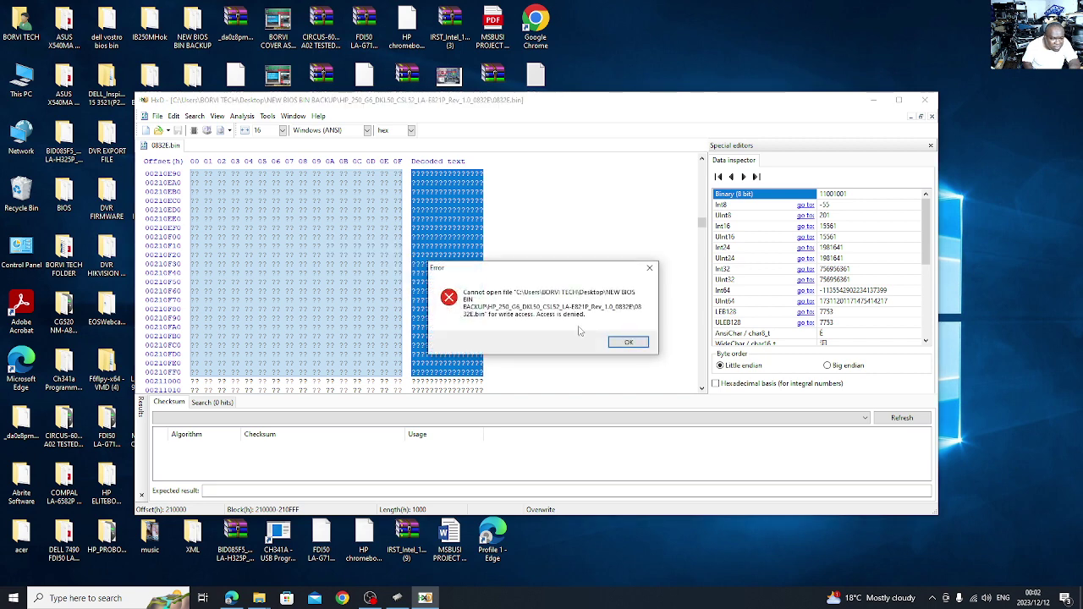
{"action": "left_click", "coordinate": [626, 342]}
{"action": "right_click", "coordinate": [454, 208]}
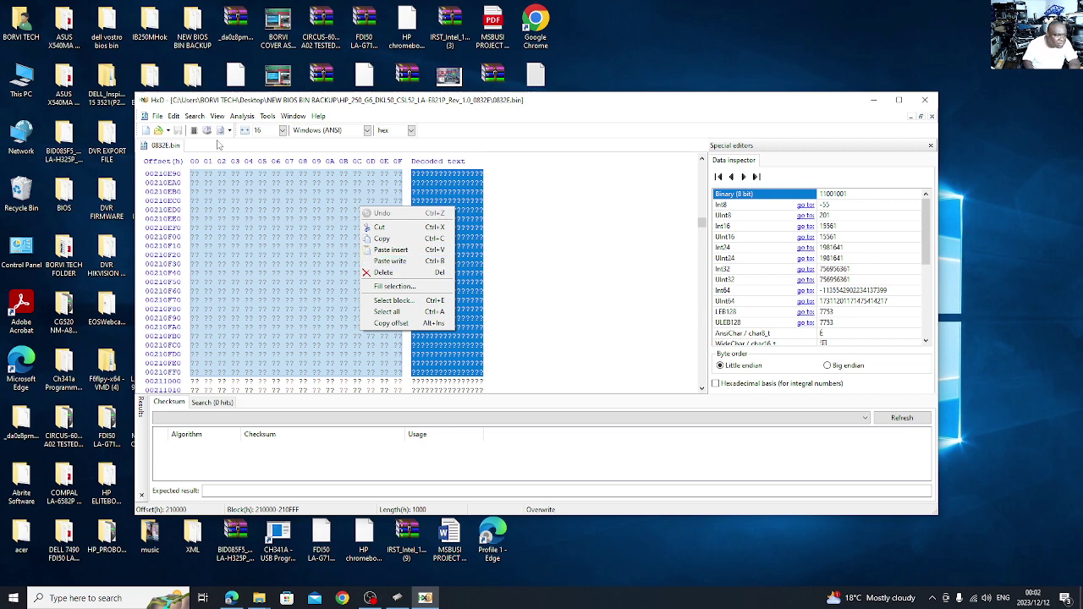
{"action": "left_click", "coordinate": [194, 116]}
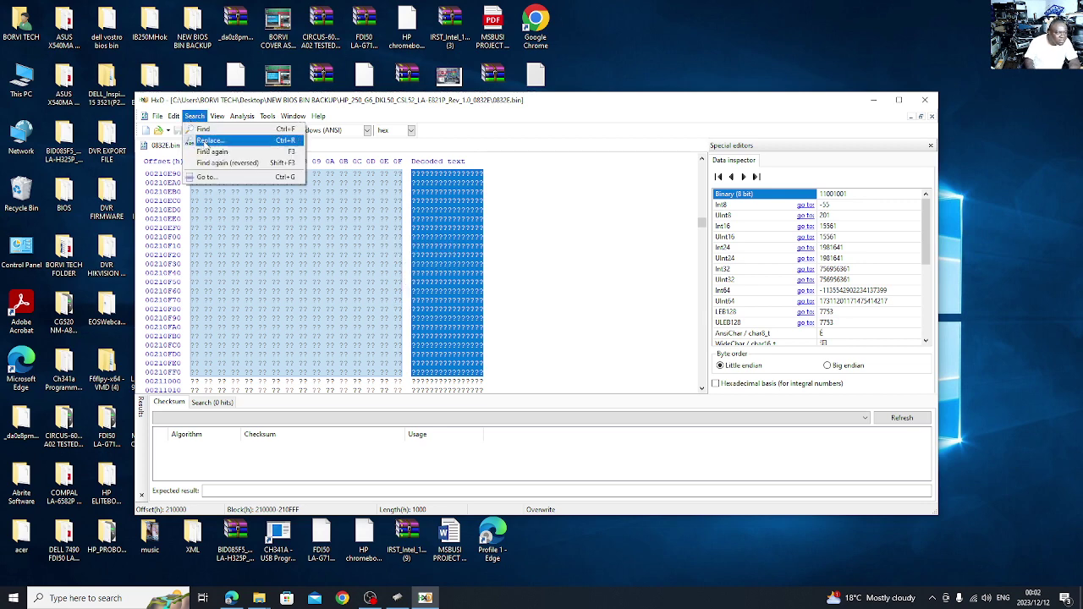
{"action": "left_click", "coordinate": [213, 139]}
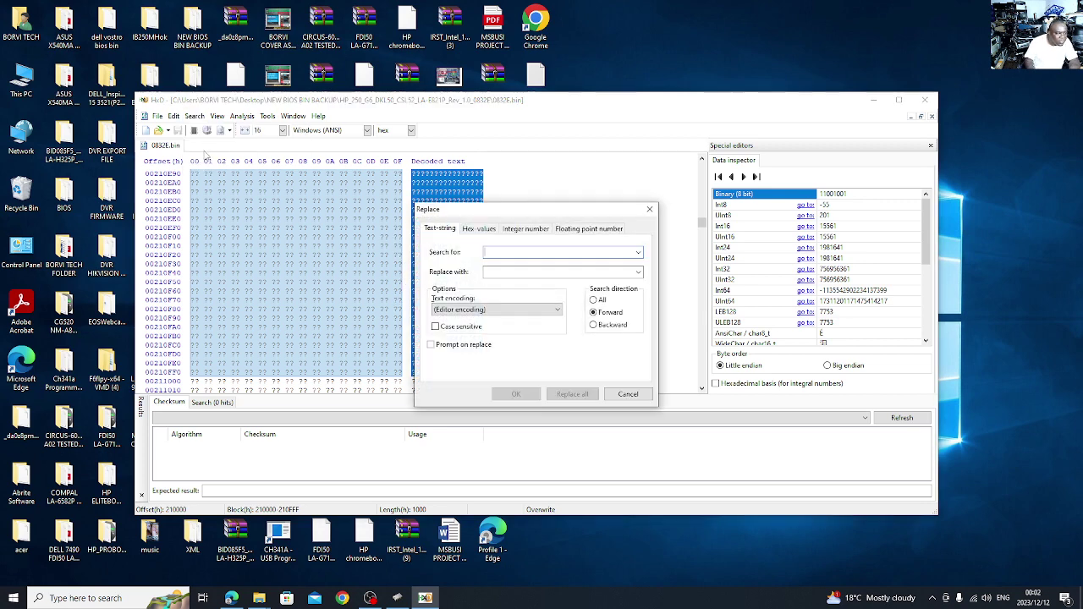
{"action": "right_click", "coordinate": [503, 273]}
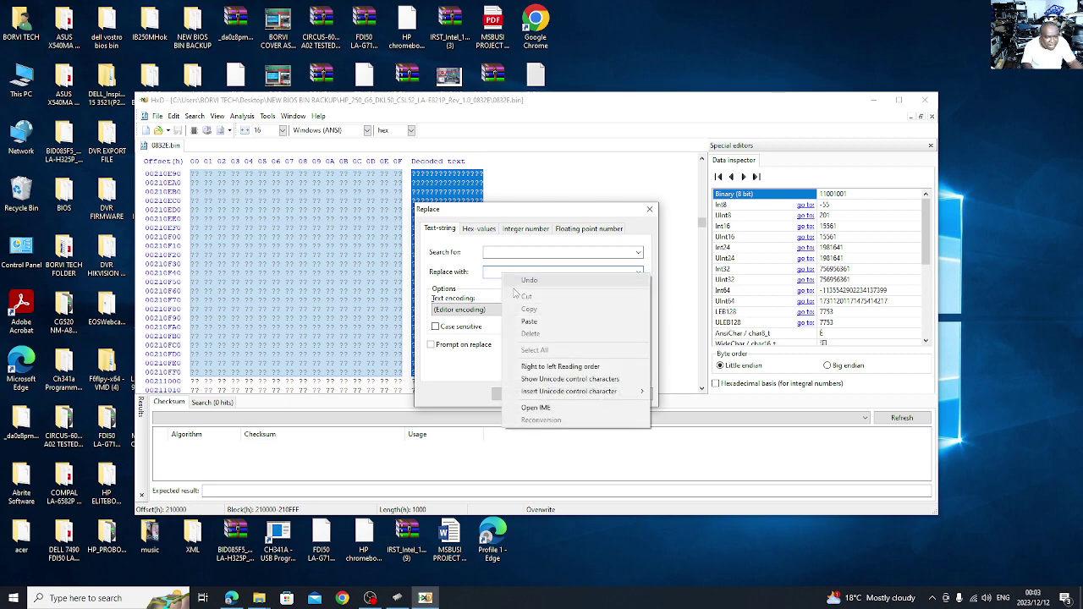
{"action": "left_click", "coordinate": [538, 324]}
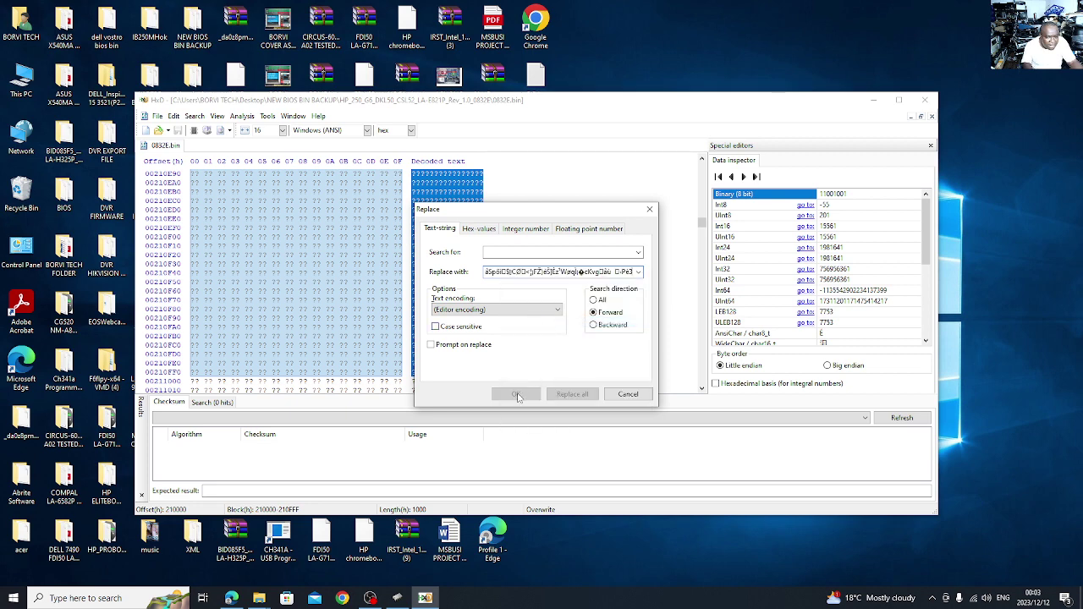
{"action": "left_click", "coordinate": [548, 255]}
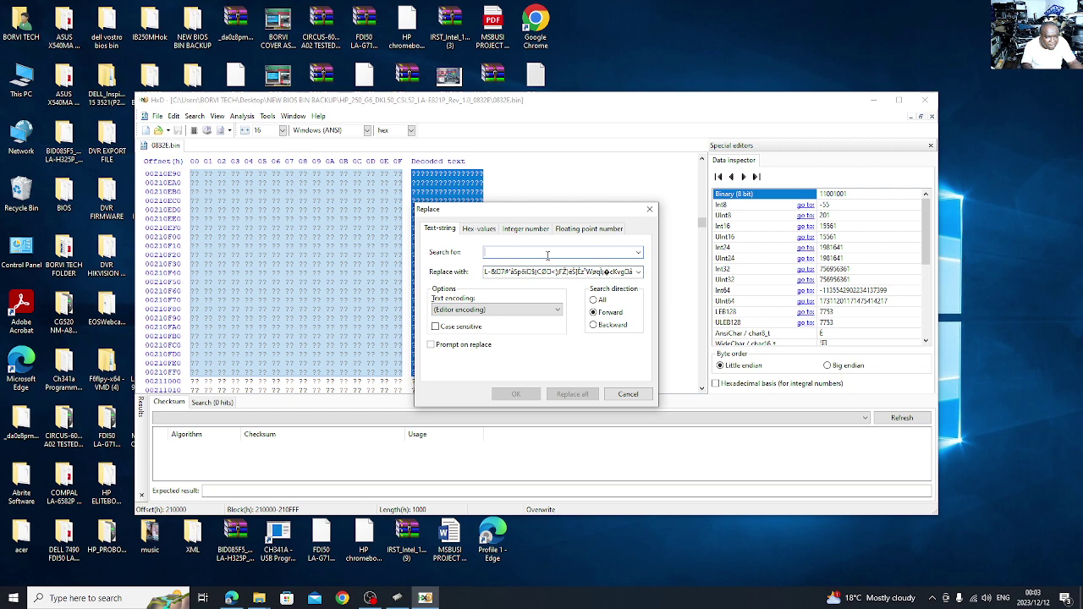
{"action": "left_click", "coordinate": [638, 253]}
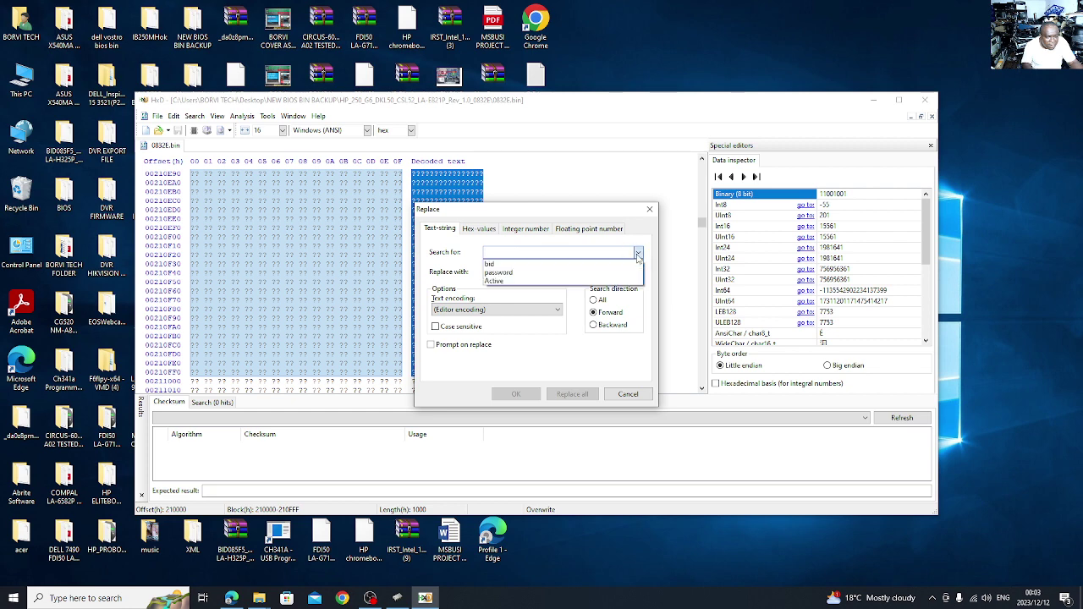
{"action": "left_click", "coordinate": [638, 254]}
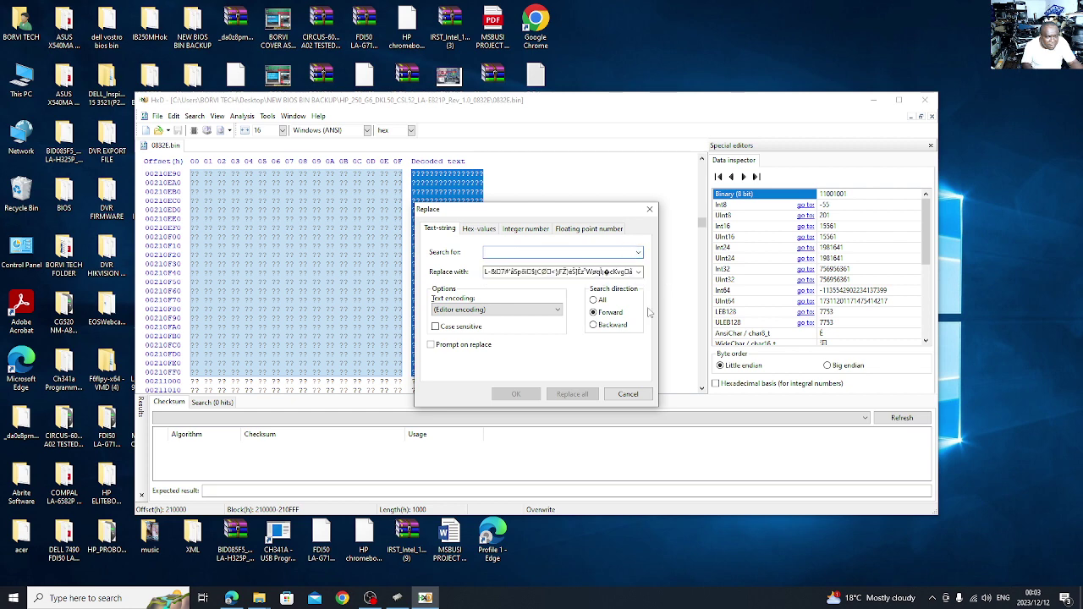
{"action": "left_click", "coordinate": [628, 395]}
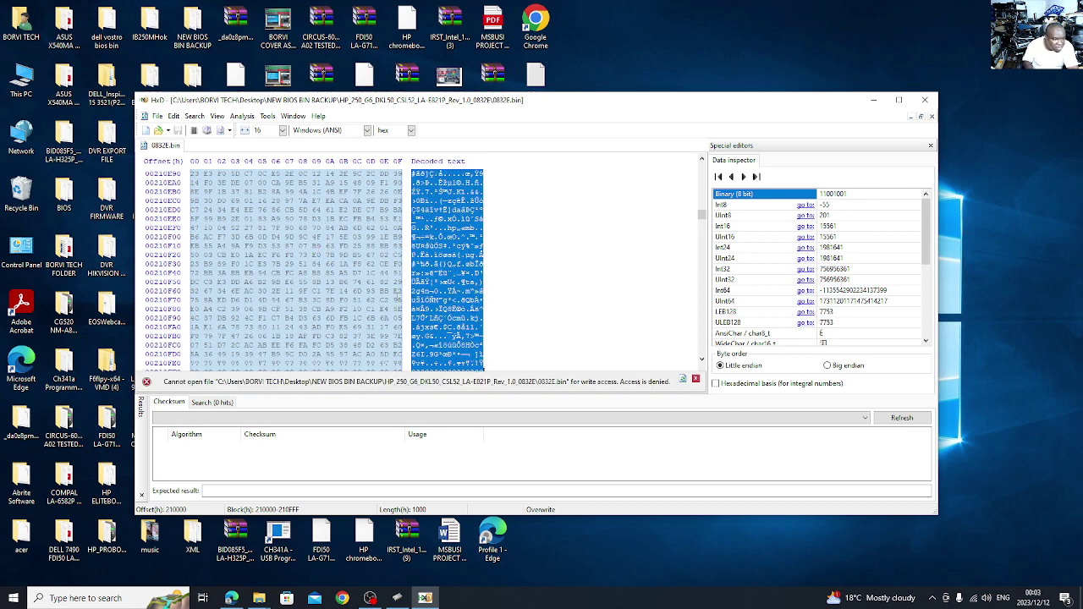
Step: Try to delete the selected block 210000-210FFF from 0832E.bin
{"action": "scroll", "coordinate": [324, 267], "scroll_direction": "down", "scroll_amount": 2}
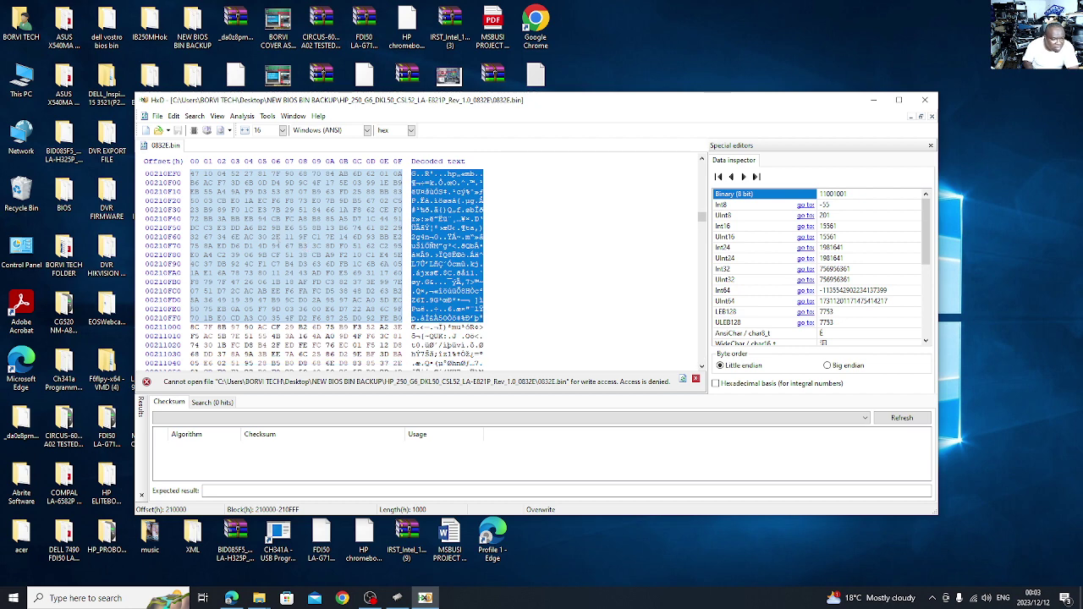
{"action": "right_click", "coordinate": [440, 252]}
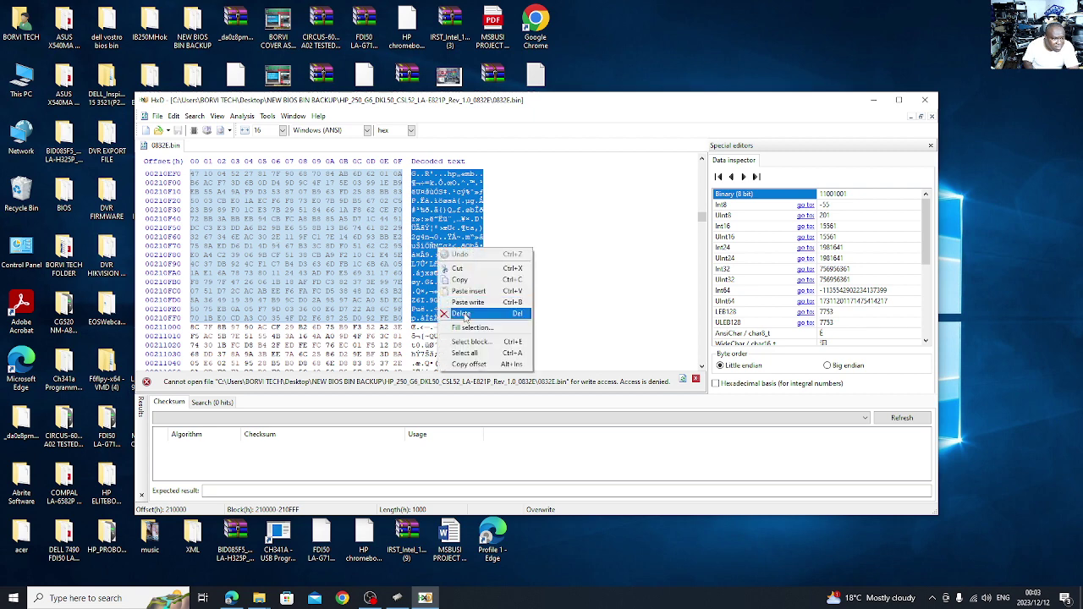
{"action": "left_click", "coordinate": [464, 317]}
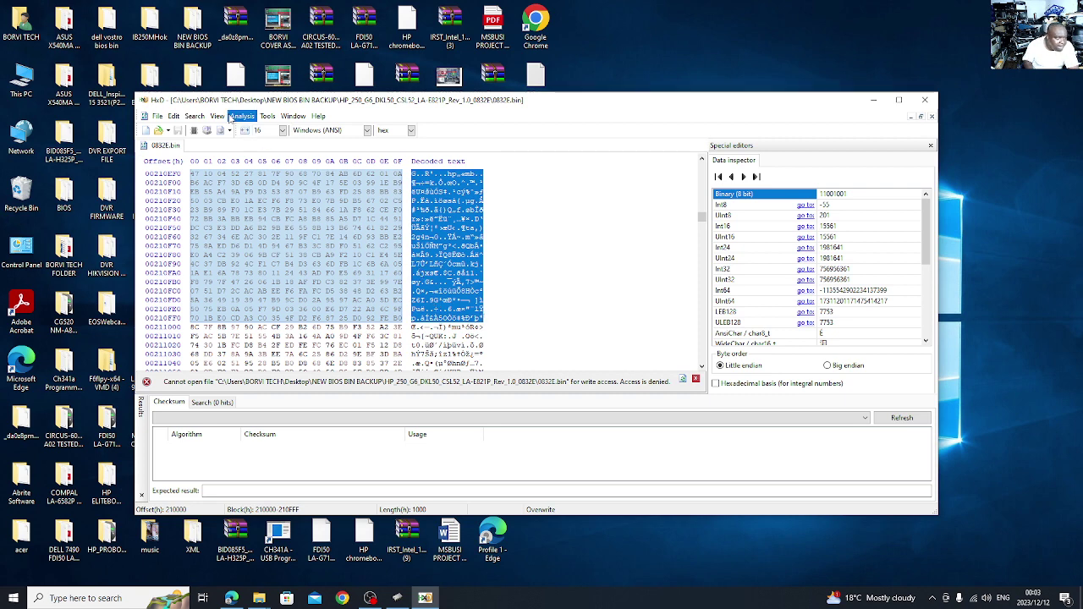
{"action": "left_click", "coordinate": [198, 118]}
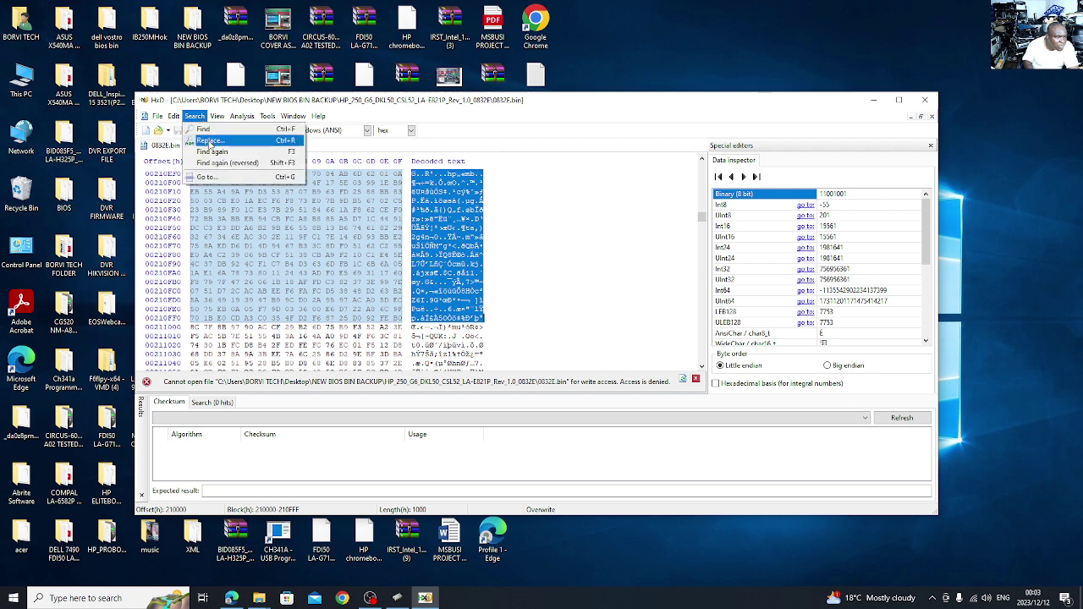
{"action": "left_click", "coordinate": [209, 141]}
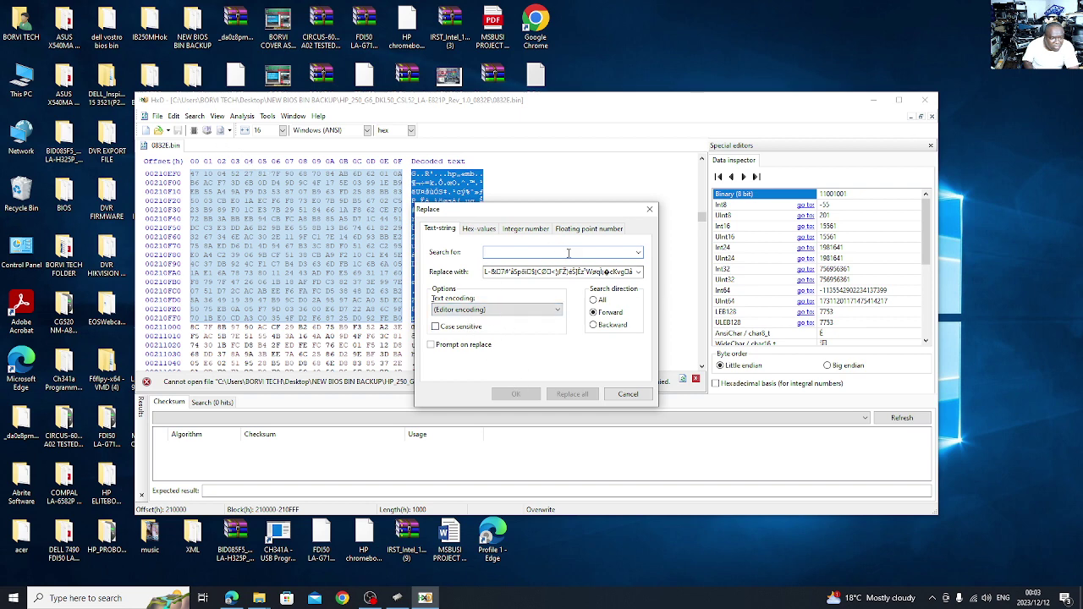
{"action": "left_click", "coordinate": [639, 253]}
{"action": "left_click", "coordinate": [638, 253]}
{"action": "left_click", "coordinate": [477, 230]}
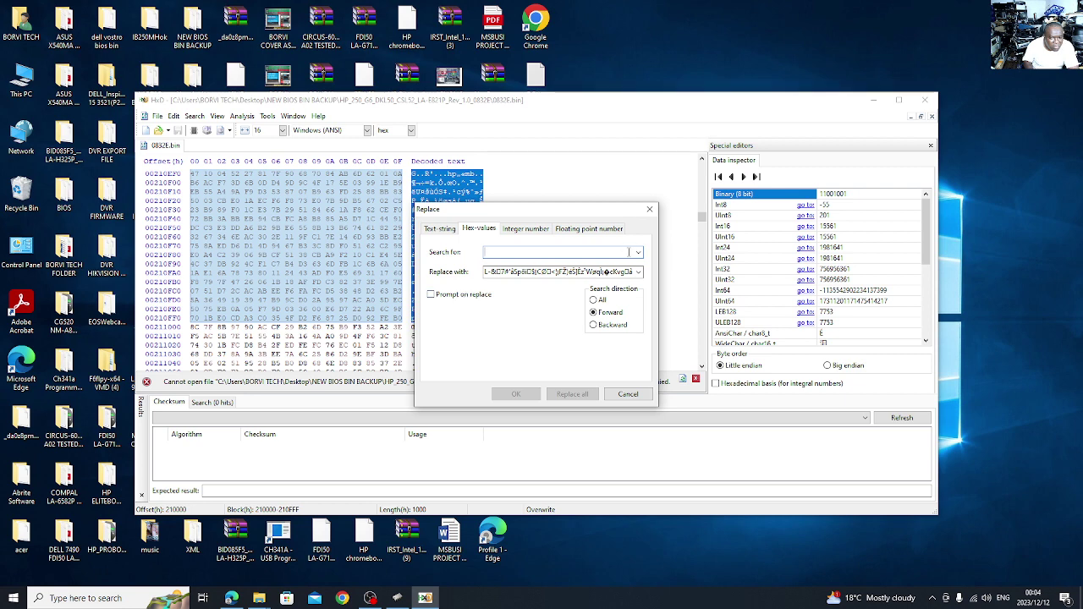
{"action": "left_click", "coordinate": [638, 253]}
{"action": "left_click", "coordinate": [638, 253]}
{"action": "left_click", "coordinate": [628, 394]}
Step: Try once more to paste-insert the copied backup block at the selected range in 0832E.bin
{"action": "right_click", "coordinate": [483, 318]}
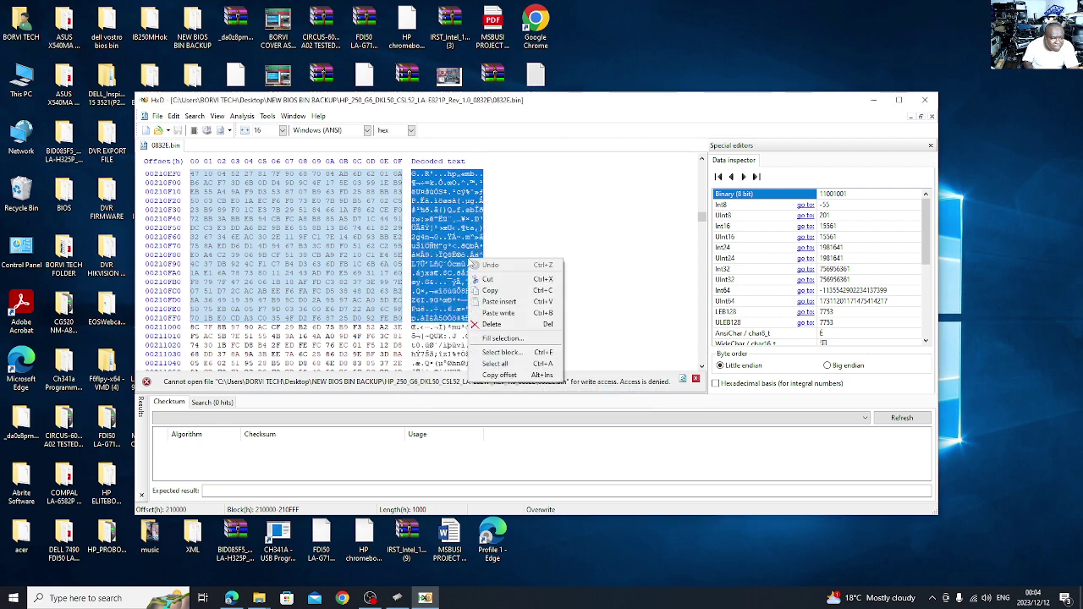
{"action": "left_click", "coordinate": [499, 302]}
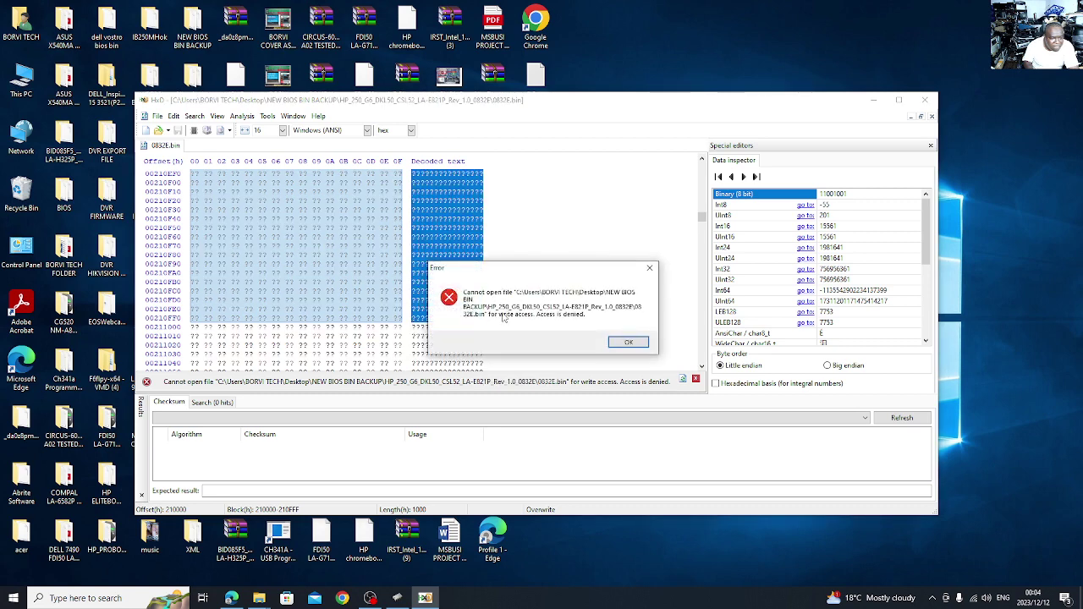
{"action": "left_click", "coordinate": [627, 342]}
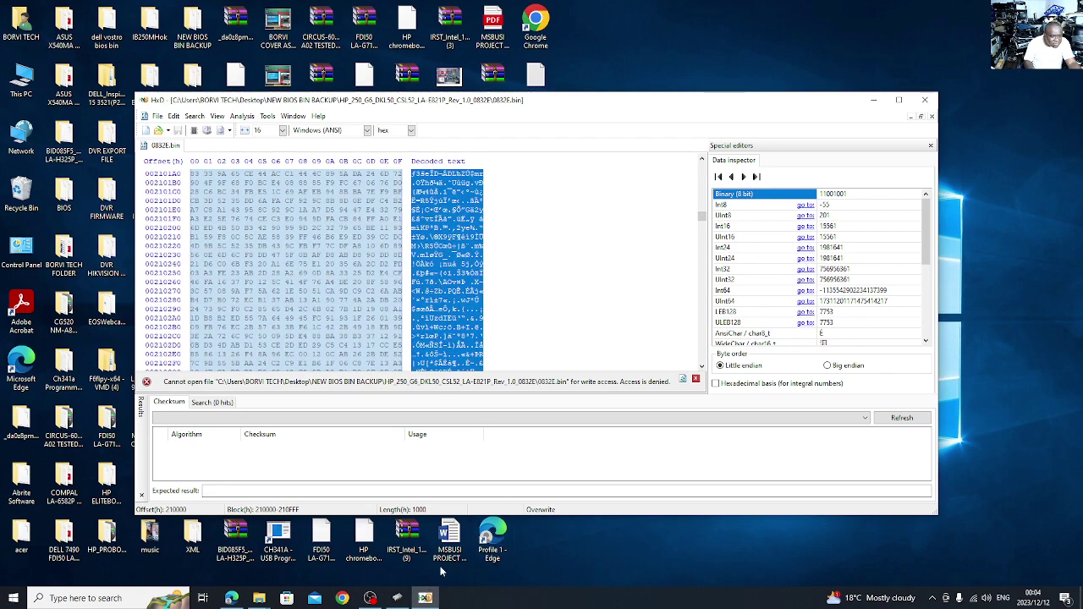
{"action": "right_click", "coordinate": [435, 282]}
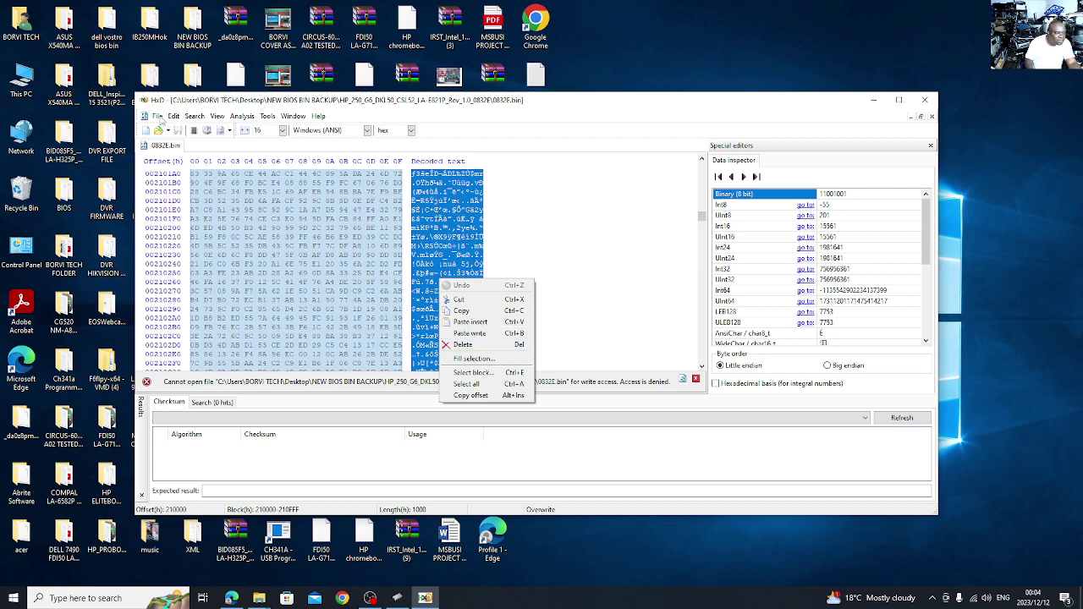
Step: Create a new empty file alongside 0832E.bin and switch back to 0832E.bin with its selected block
{"action": "left_click", "coordinate": [158, 116]}
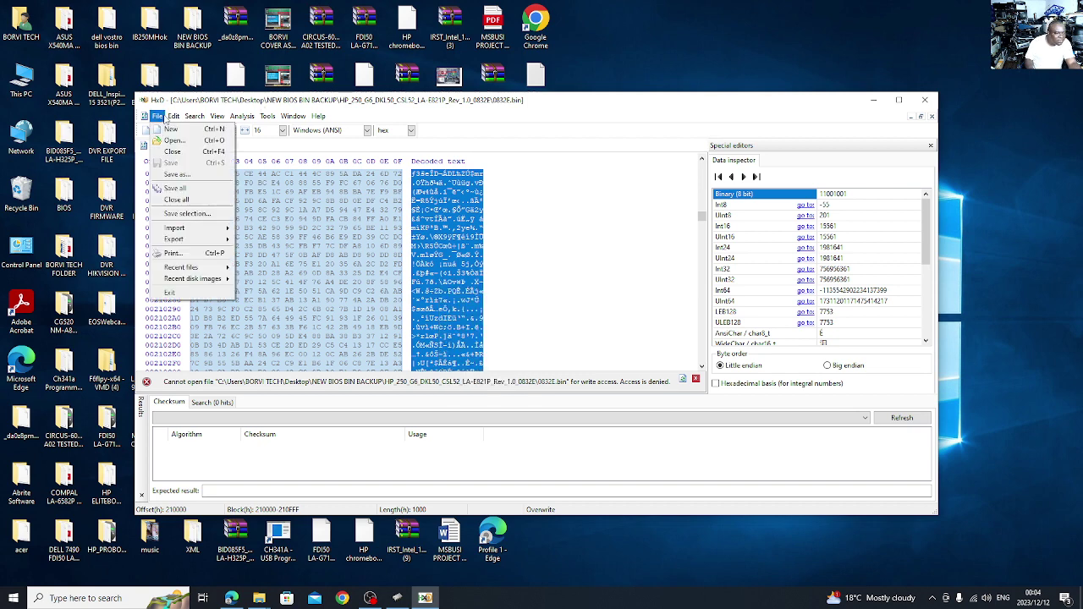
{"action": "mouse_move", "coordinate": [174, 119]}
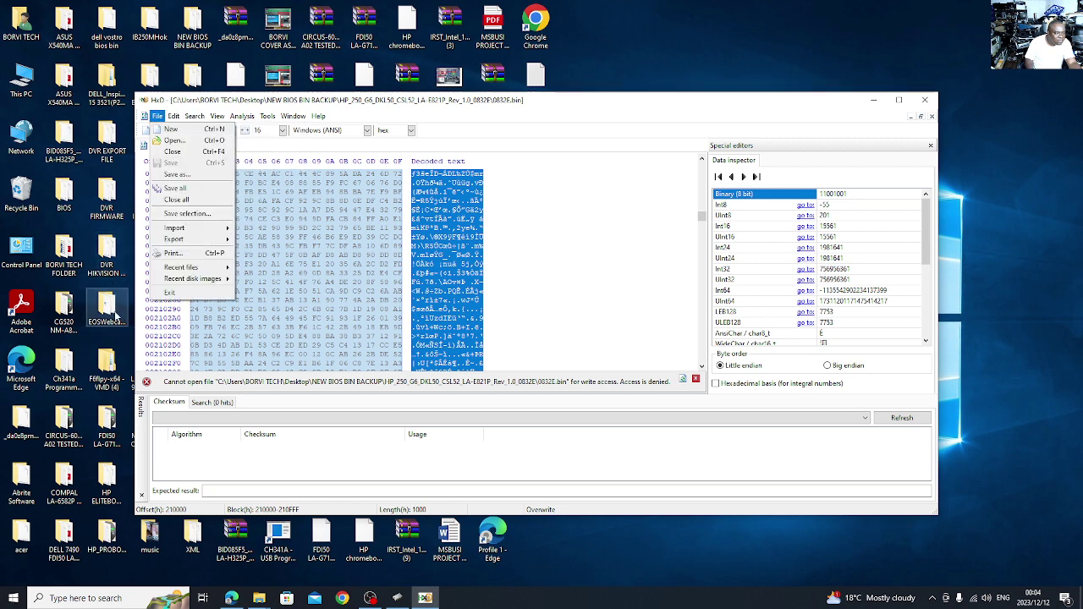
{"action": "mouse_move", "coordinate": [146, 129]}
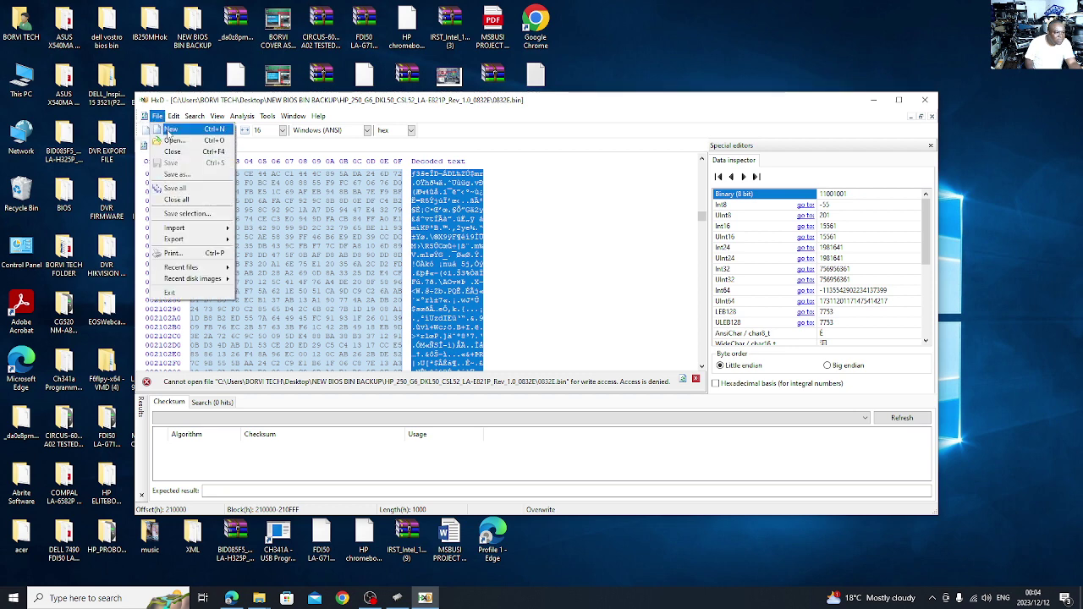
{"action": "left_click", "coordinate": [170, 129]}
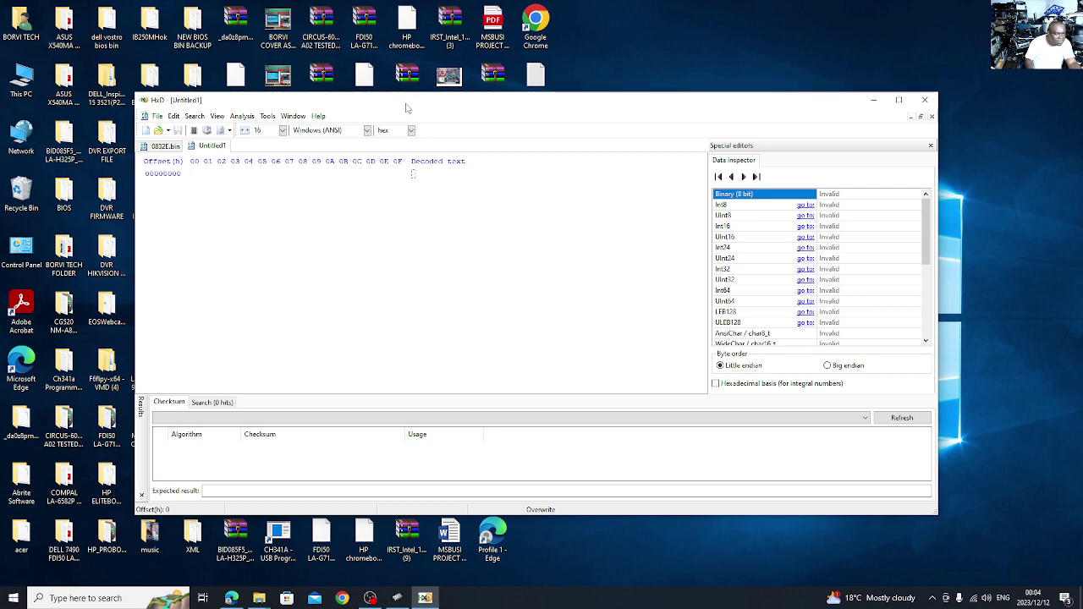
{"action": "left_click_drag", "start_coordinate": [405, 108], "coordinate": [388, 124]}
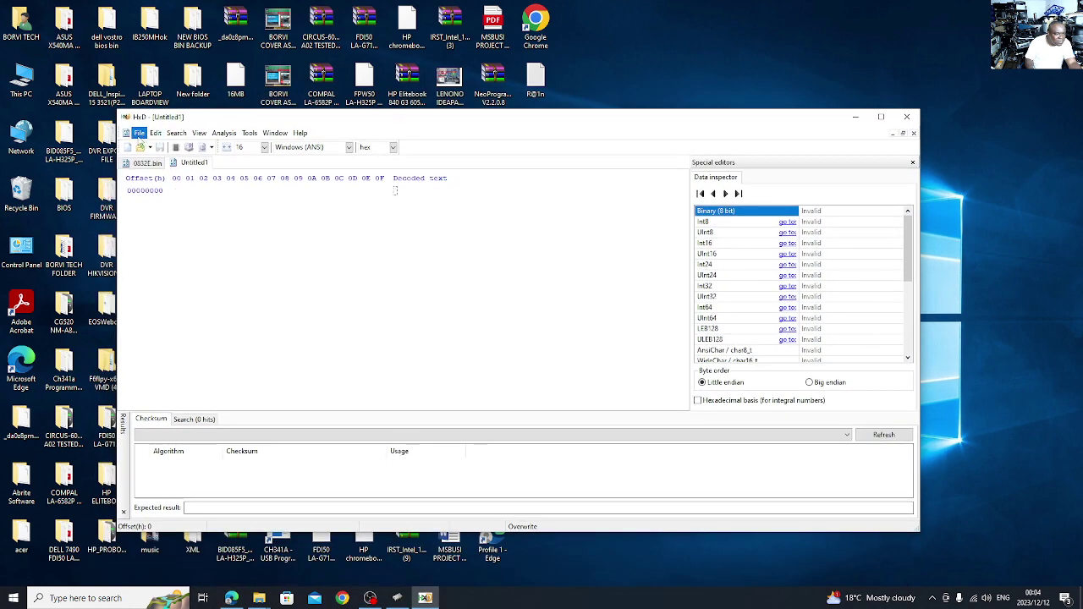
{"action": "left_click", "coordinate": [149, 162]}
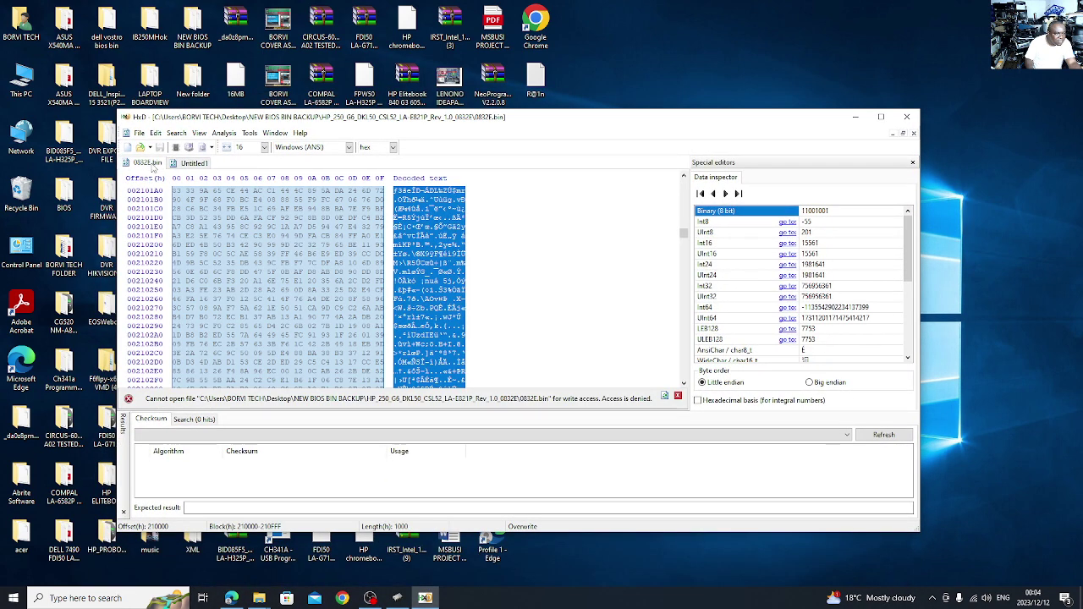
Step: Open Hp 250 g6 BACKUP.bin from the Desktop folder alongside 0832E.bin
{"action": "left_click", "coordinate": [191, 163]}
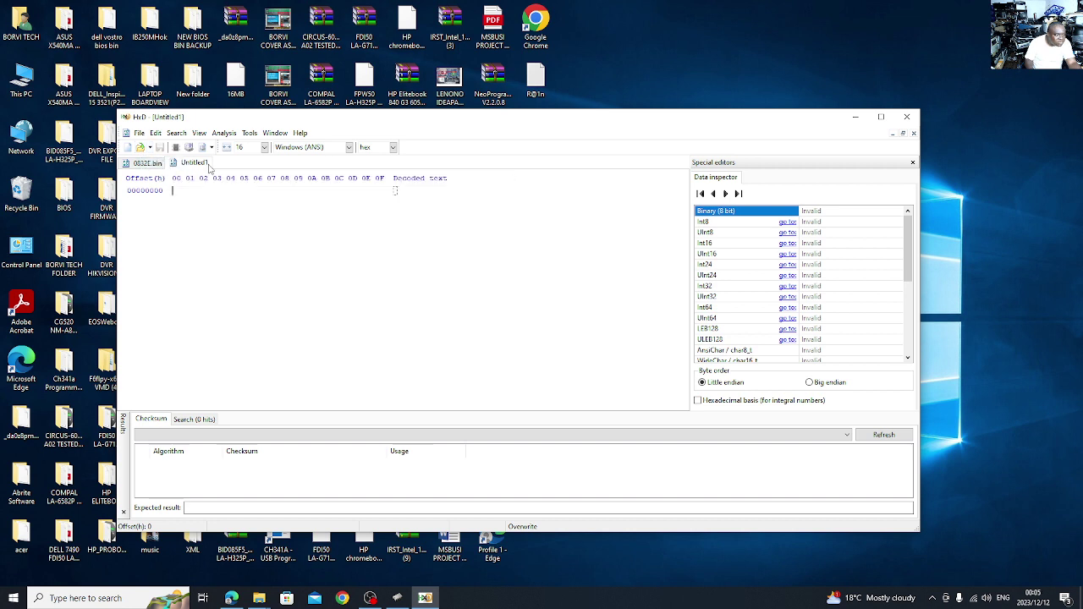
{"action": "left_click", "coordinate": [140, 147]}
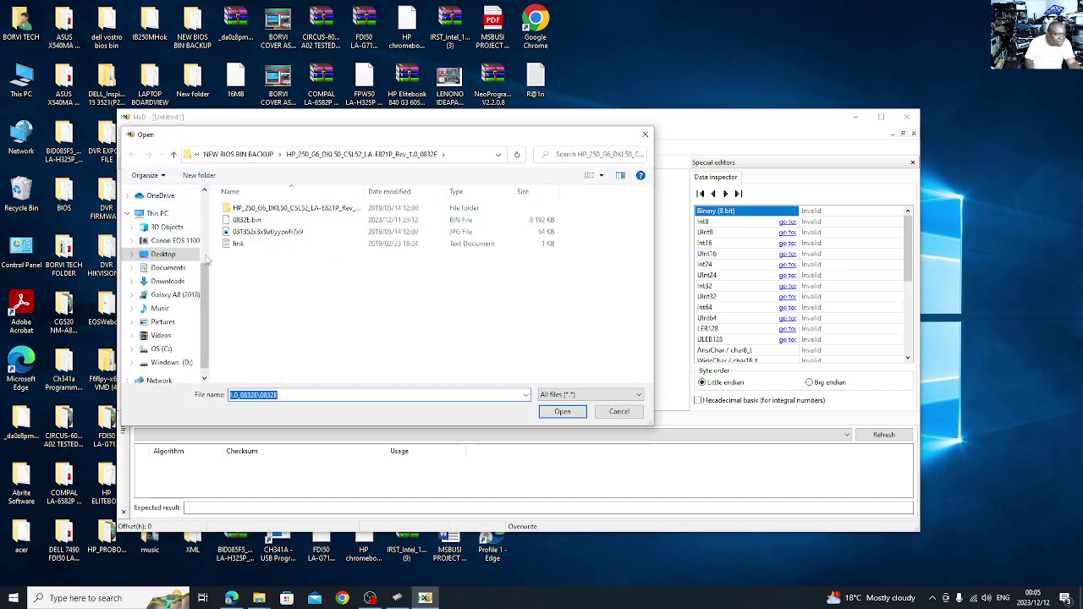
{"action": "scroll", "coordinate": [169, 262], "scroll_direction": "up", "scroll_amount": 3}
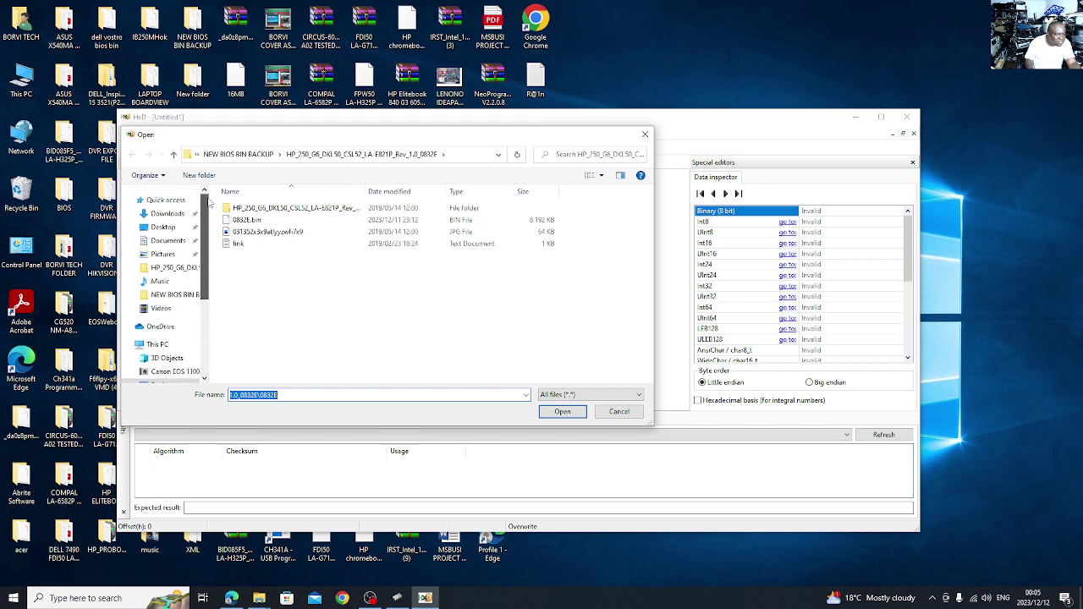
{"action": "left_click", "coordinate": [163, 226]}
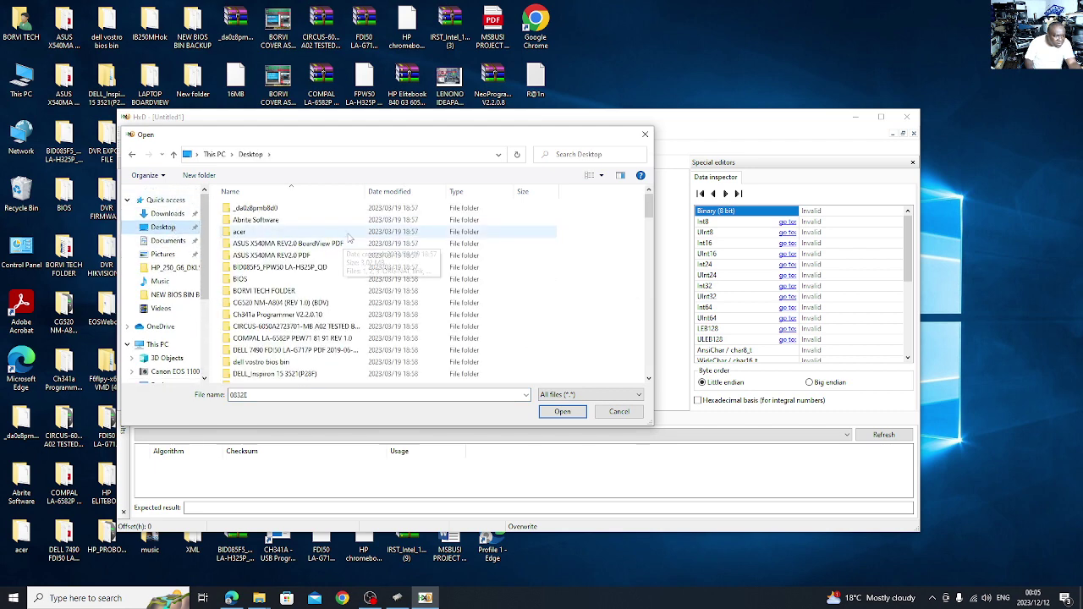
{"action": "left_click_drag", "start_coordinate": [648, 209], "coordinate": [630, 310]}
{"action": "left_click", "coordinate": [337, 276]}
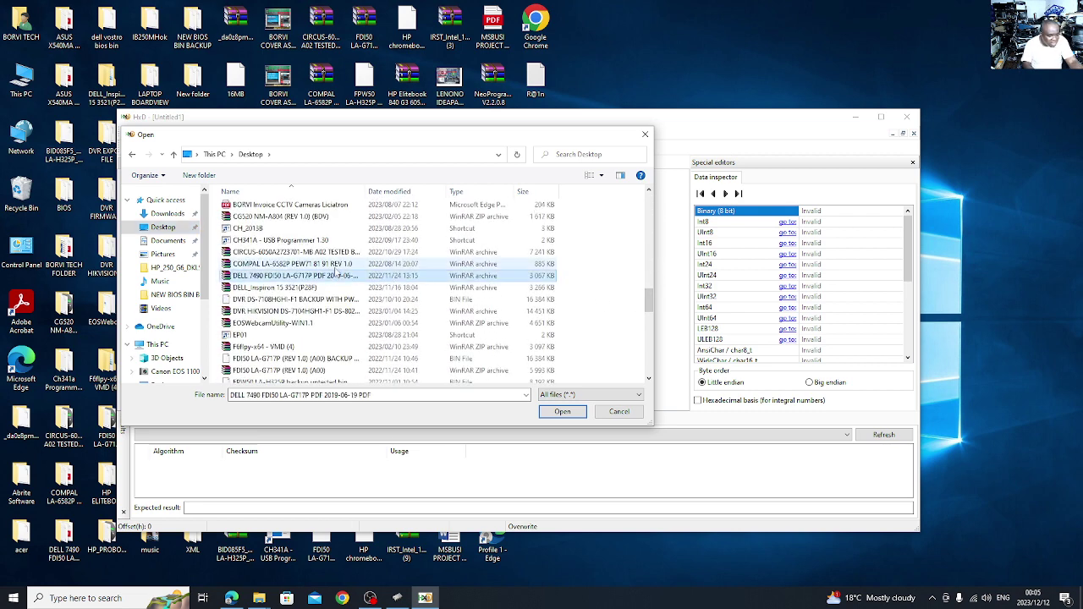
{"action": "scroll", "coordinate": [337, 276], "scroll_direction": "down", "scroll_amount": 5}
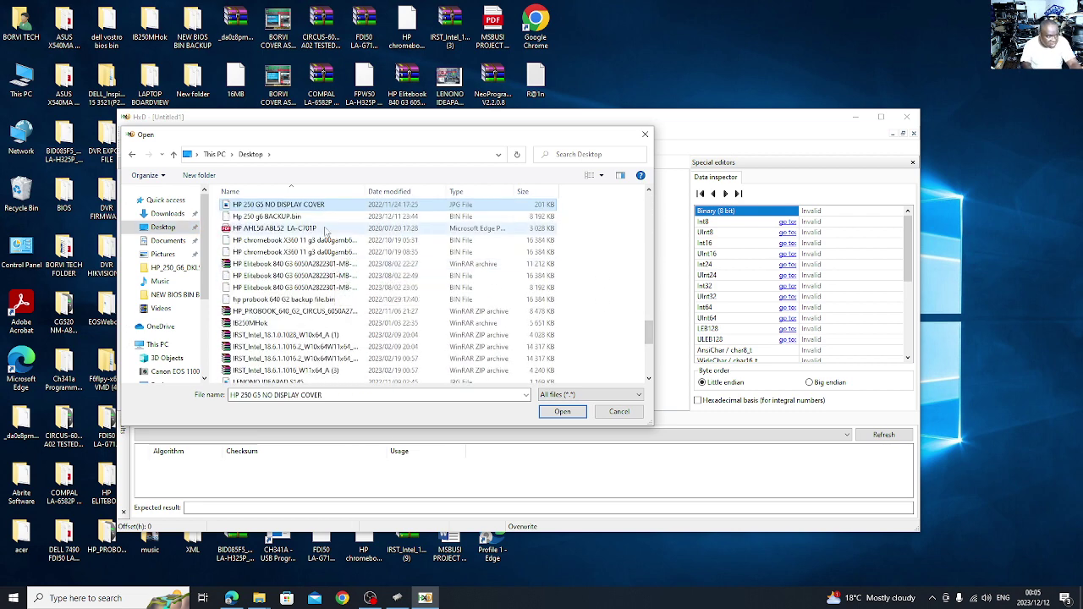
{"action": "left_click", "coordinate": [298, 219]}
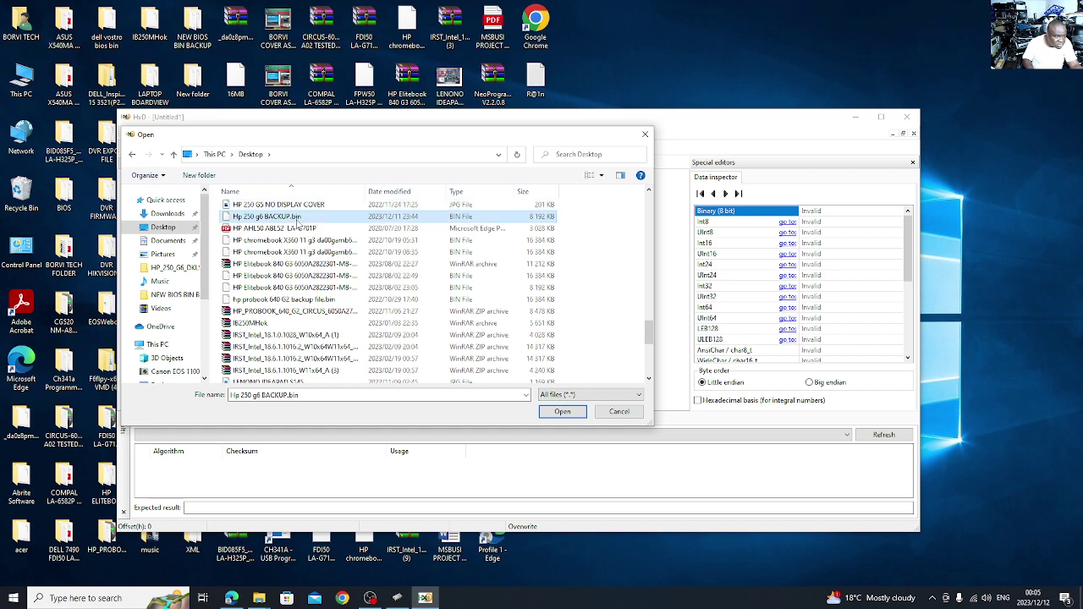
{"action": "left_click", "coordinate": [560, 412]}
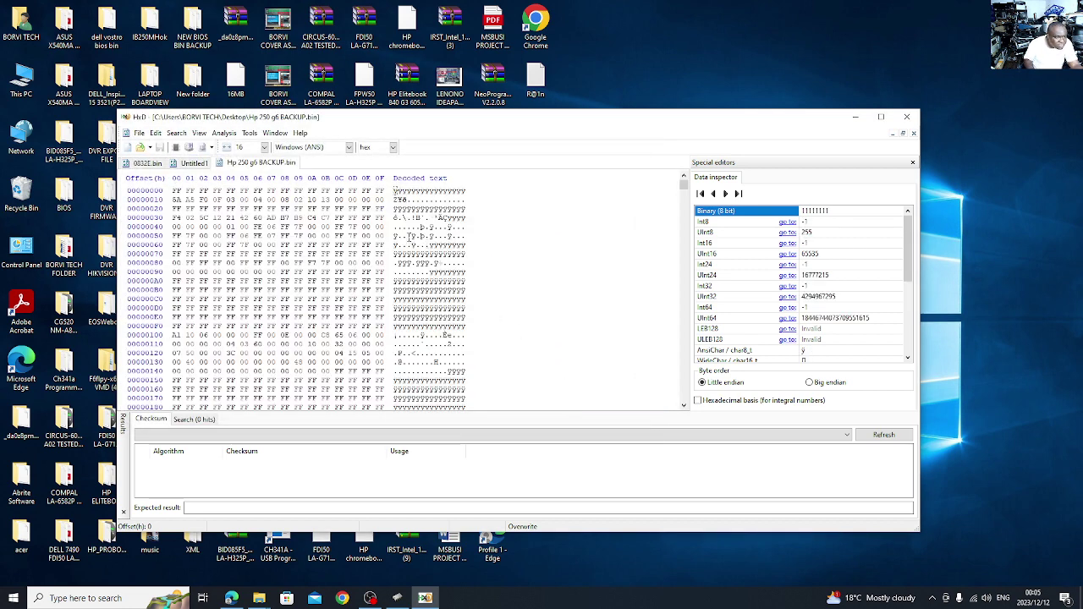
Step: Close the empty untitled file and view the start of the selected block in 0832E.bin
{"action": "left_click", "coordinate": [201, 164]}
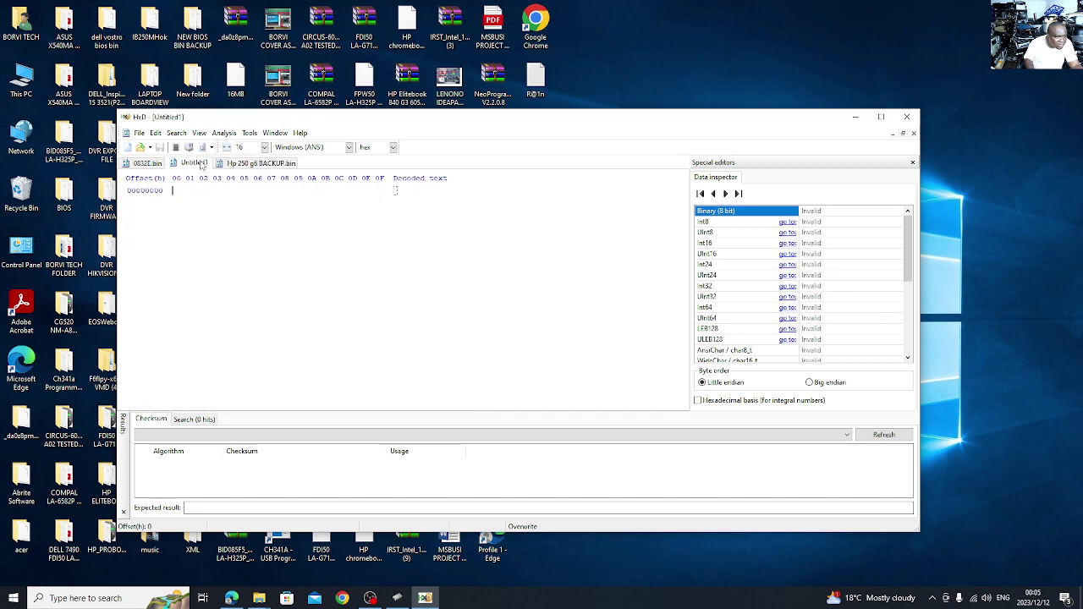
{"action": "middle_click", "coordinate": [191, 168]}
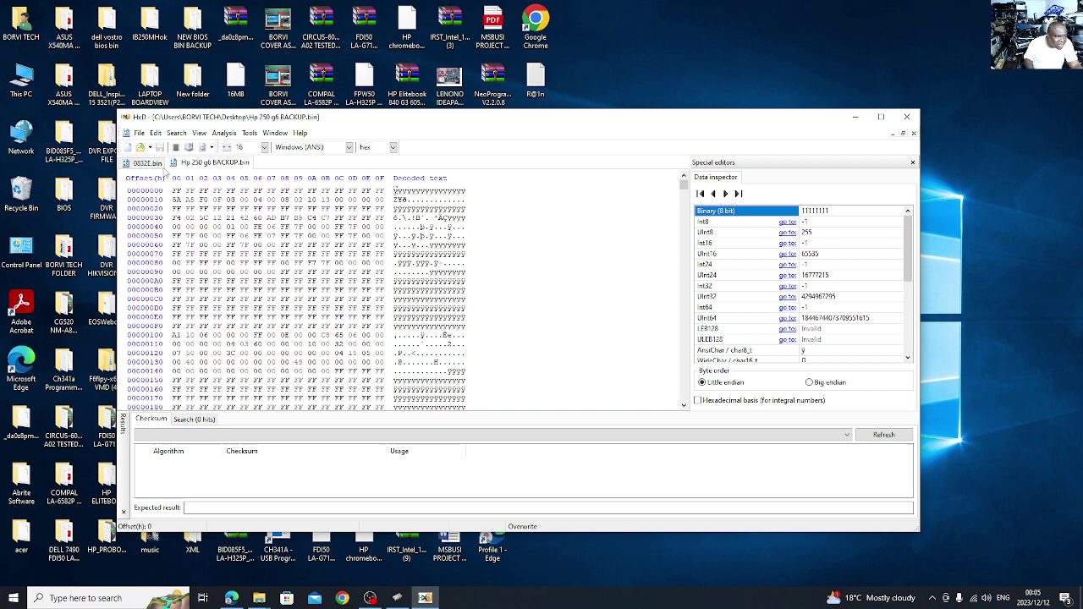
{"action": "left_click", "coordinate": [144, 163]}
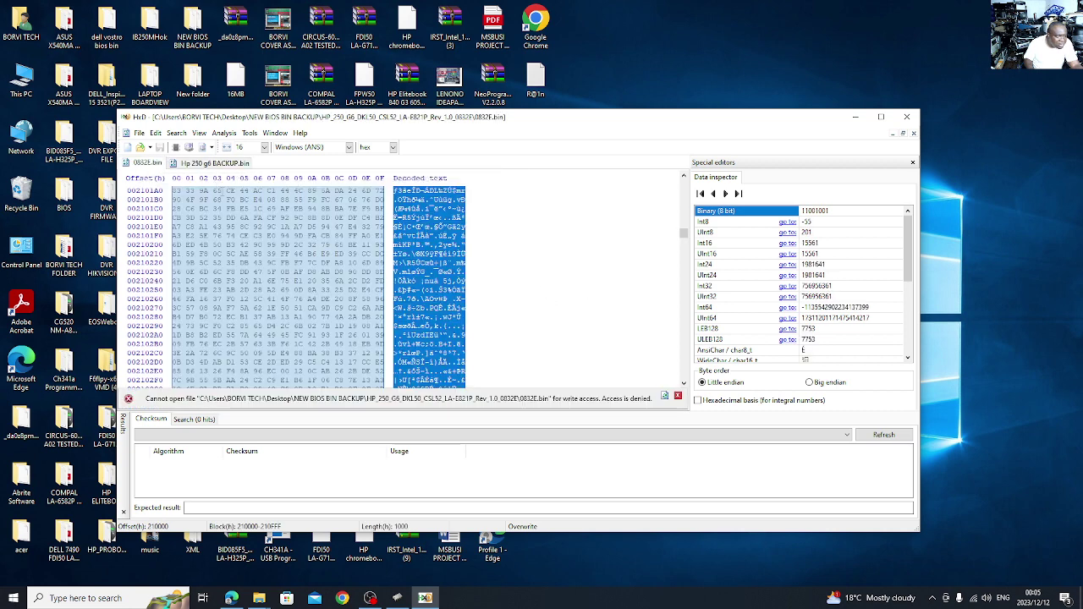
{"action": "scroll", "coordinate": [307, 288], "scroll_direction": "up", "scroll_amount": 12}
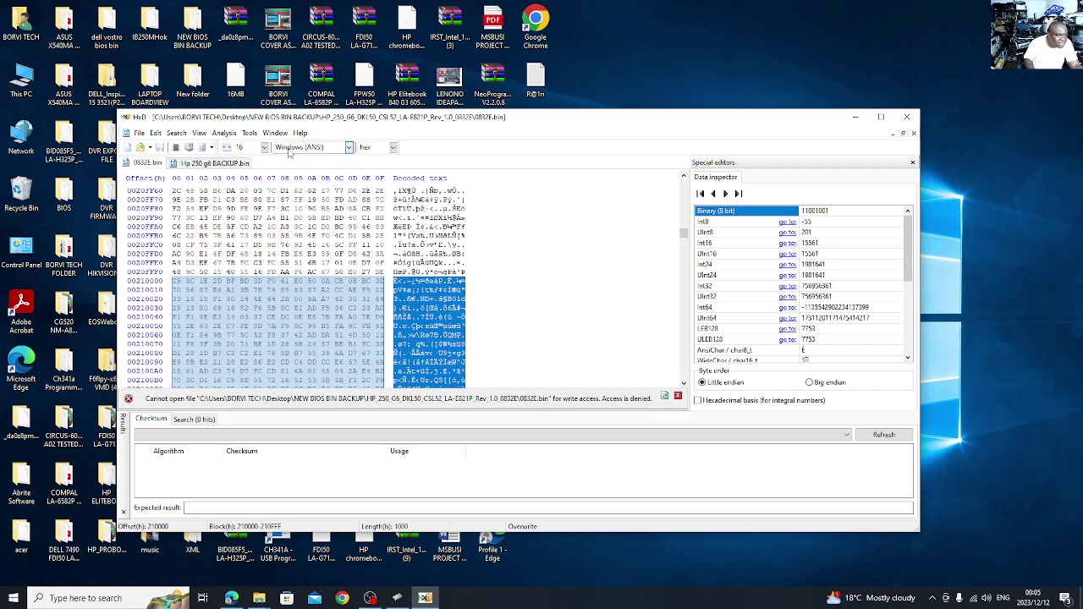
Step: Locate offset 21000 in Hp 250 g6 BACKUP.bin and place the cursor at the start of its $CPD header
{"action": "left_click", "coordinate": [222, 164]}
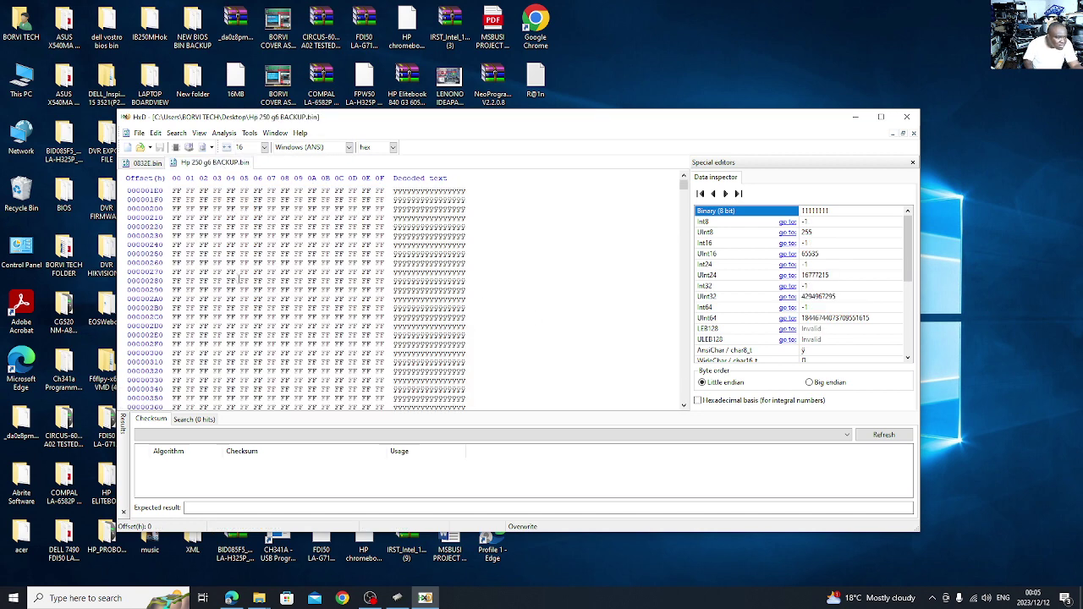
{"action": "scroll", "coordinate": [246, 275], "scroll_direction": "down", "scroll_amount": 20}
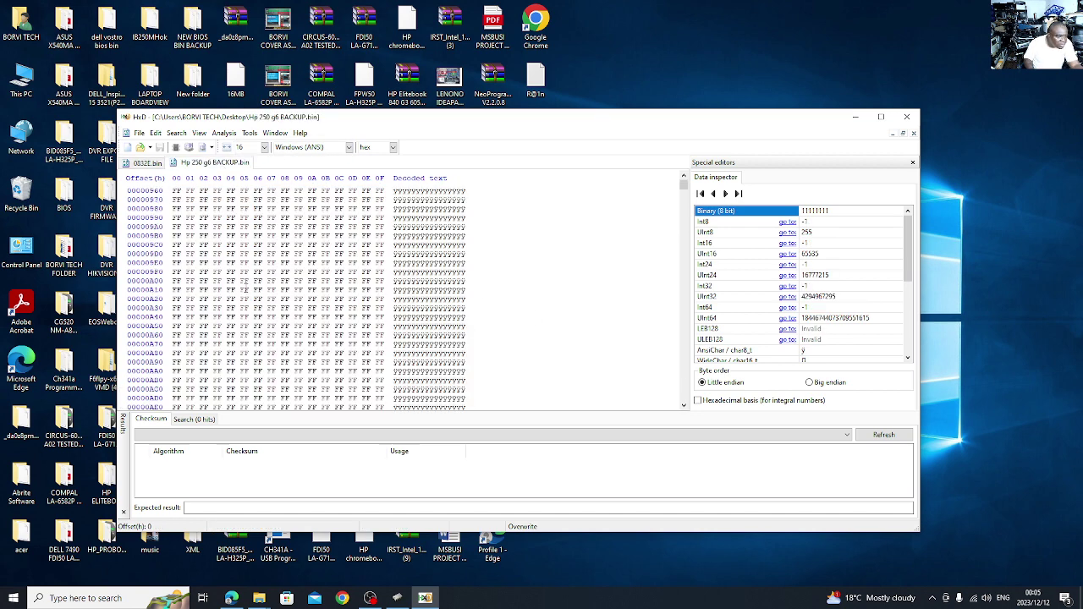
{"action": "scroll", "coordinate": [246, 292], "scroll_direction": "down", "scroll_amount": 20}
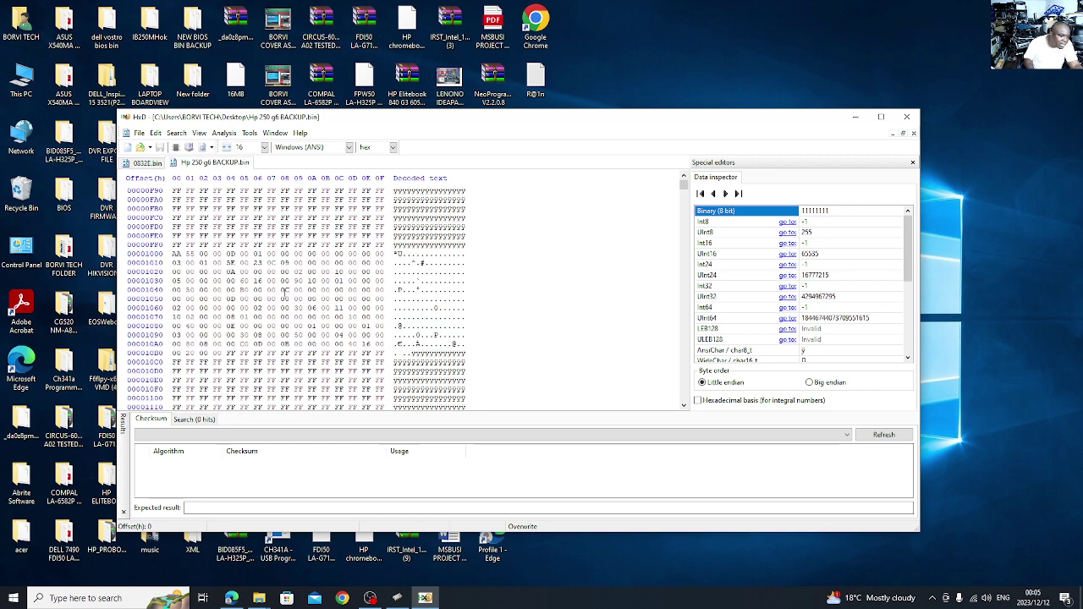
{"action": "scroll", "coordinate": [301, 302], "scroll_direction": "down", "scroll_amount": 20}
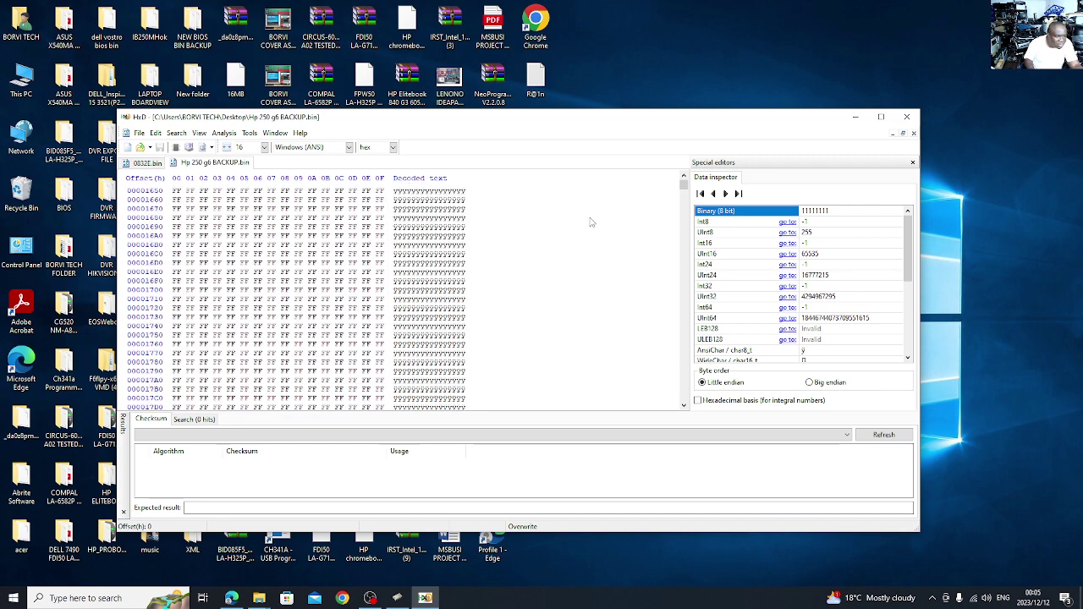
{"action": "left_click_drag", "start_coordinate": [684, 184], "coordinate": [684, 193]}
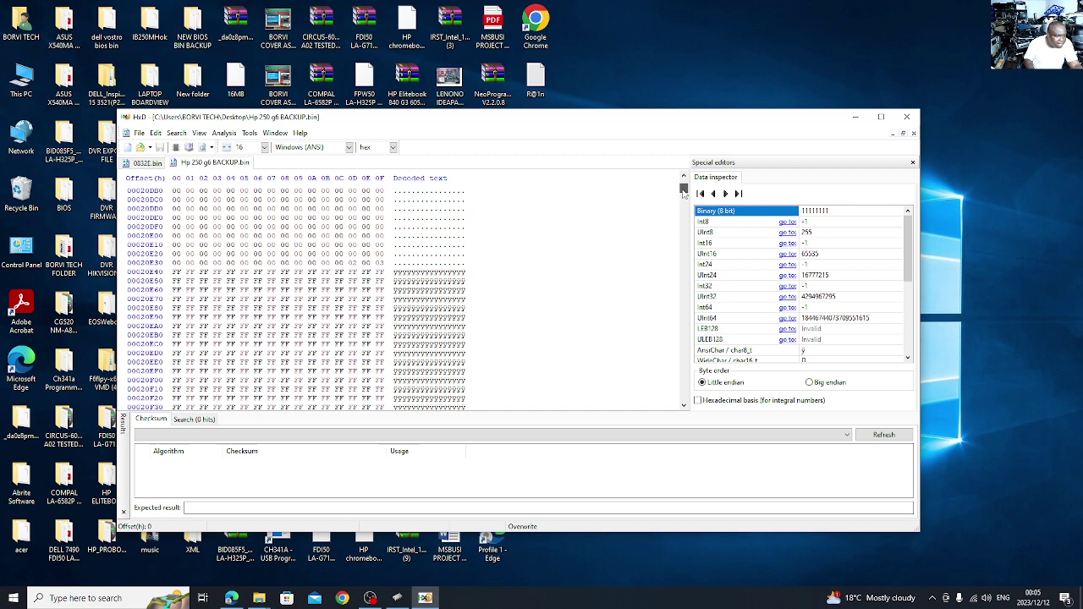
{"action": "scroll", "coordinate": [254, 310], "scroll_direction": "down", "scroll_amount": 13}
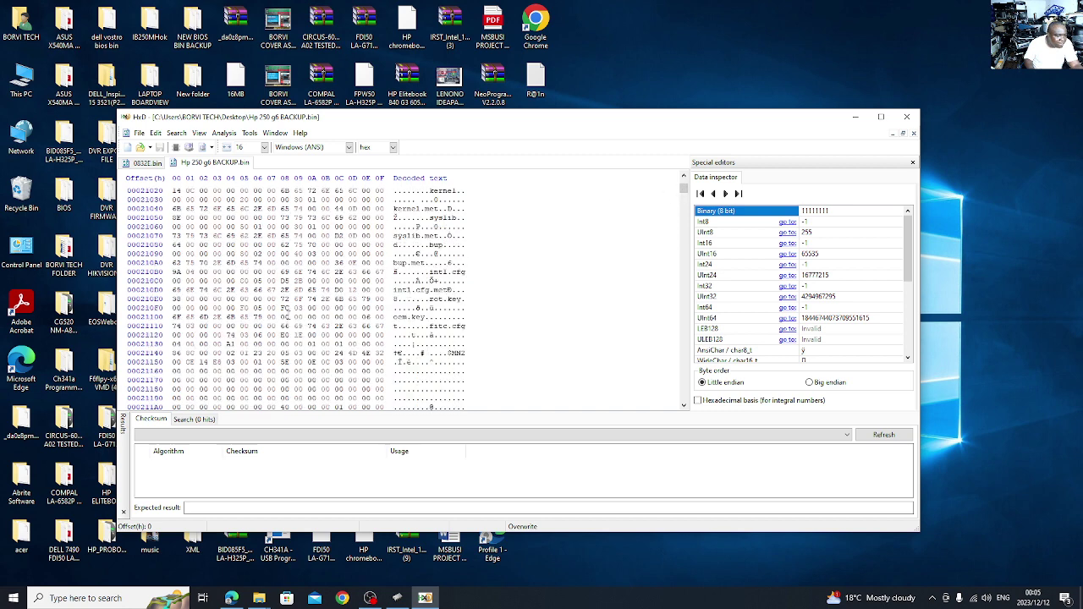
{"action": "scroll", "coordinate": [284, 309], "scroll_direction": "down", "scroll_amount": 7}
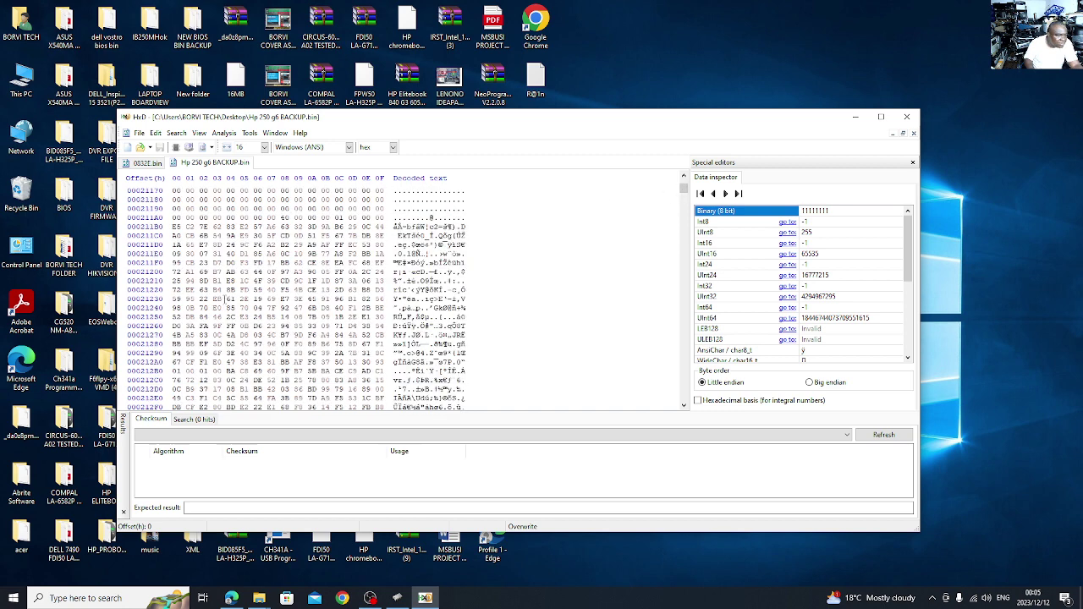
{"action": "scroll", "coordinate": [225, 299], "scroll_direction": "up", "scroll_amount": 9}
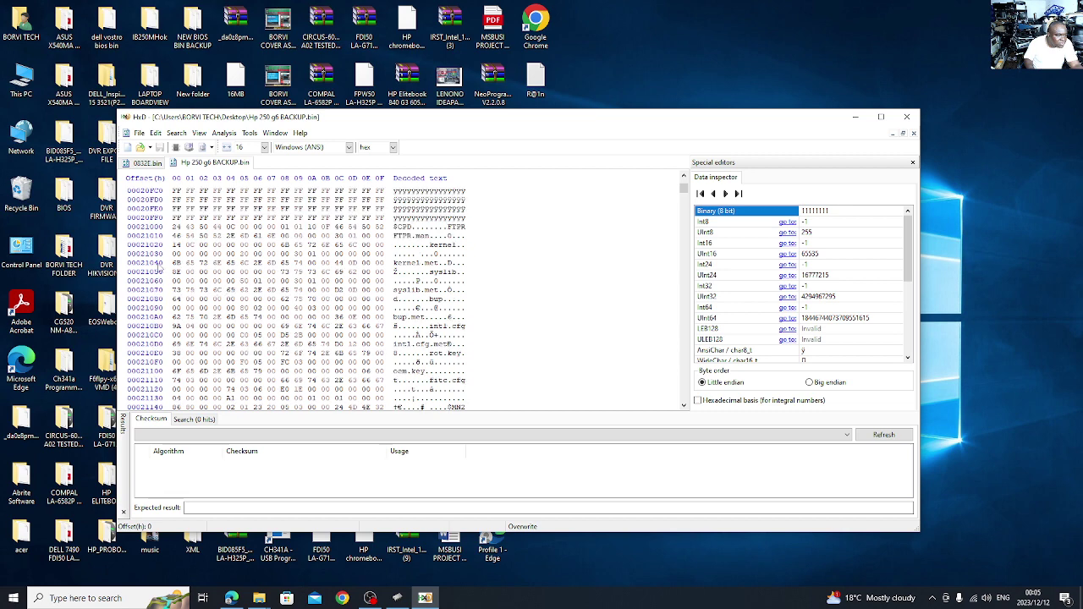
{"action": "left_click", "coordinate": [397, 227]}
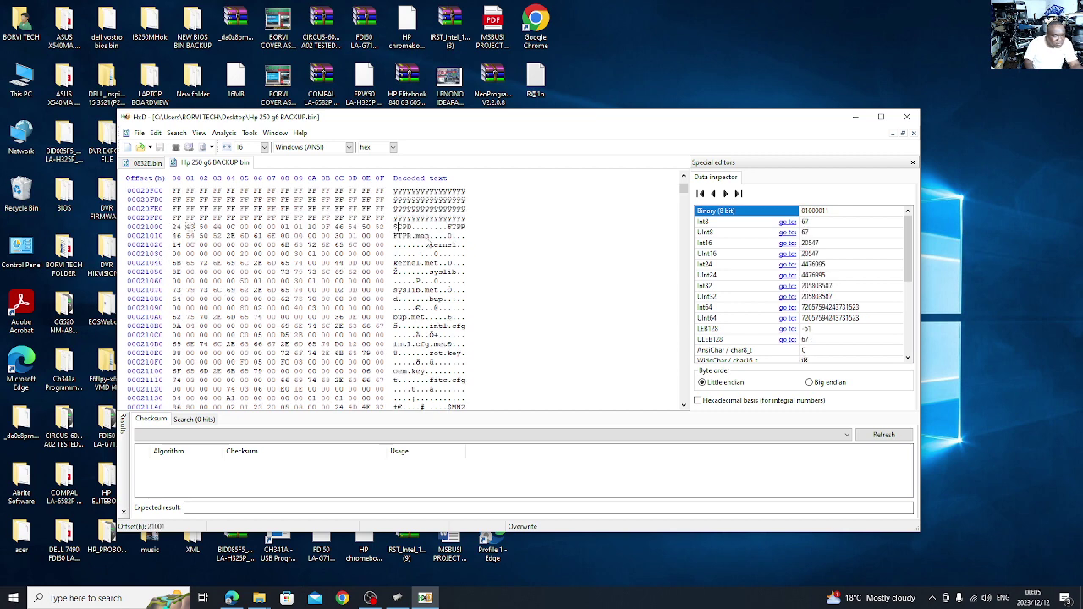
{"action": "left_click", "coordinate": [393, 227]}
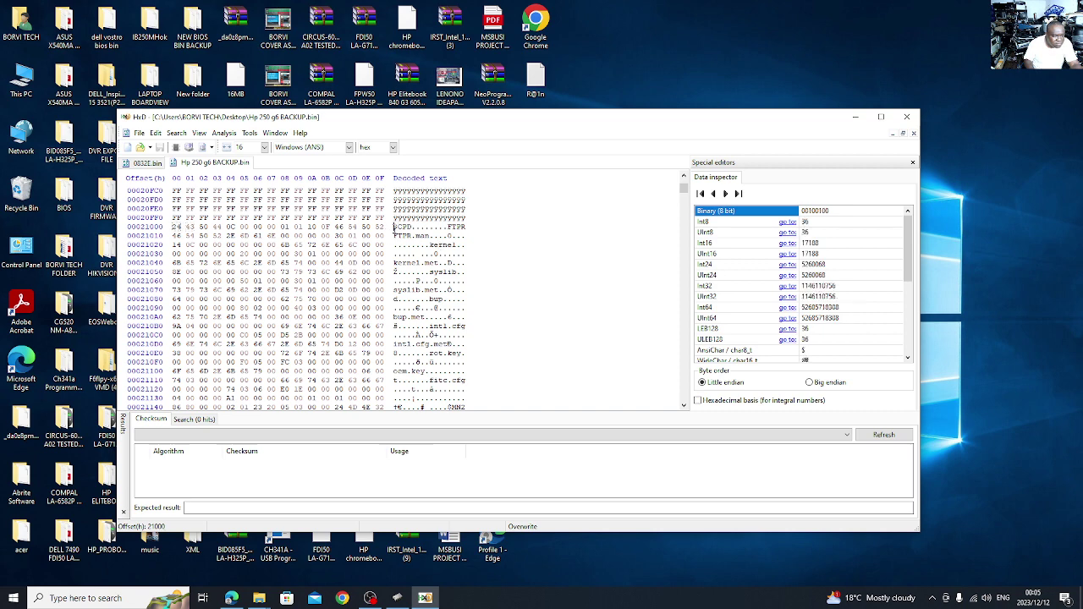
Step: Select the block 21000-21FFF in Hp 250 g6 BACKUP.bin and copy it to the clipboard
{"action": "left_click_drag", "start_coordinate": [394, 227], "coordinate": [496, 413]}
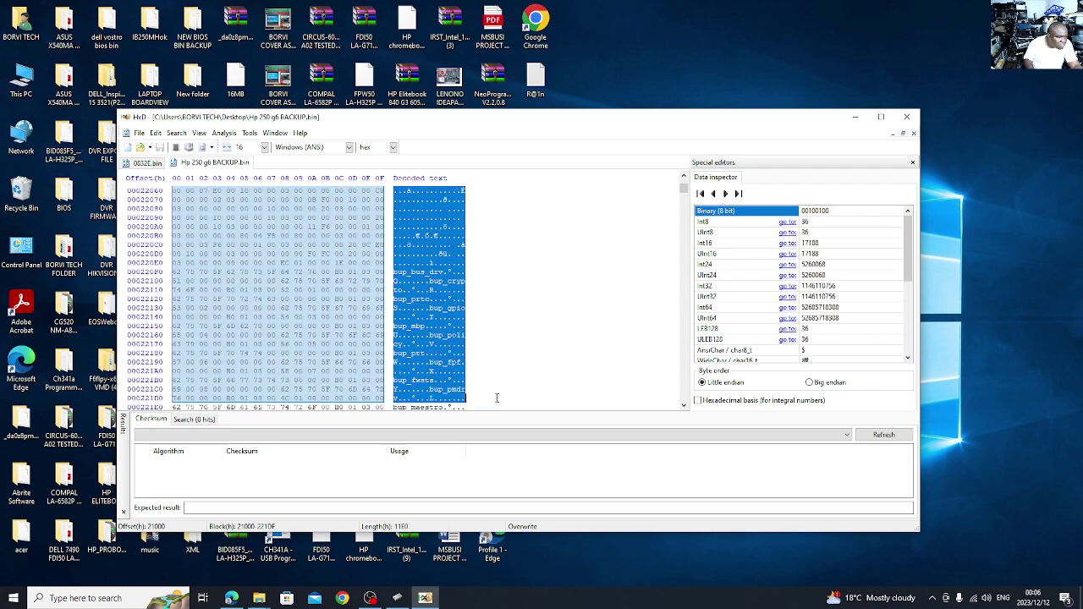
{"action": "left_click_drag", "start_coordinate": [489, 328], "coordinate": [523, 183]}
{"action": "left_click_drag", "start_coordinate": [523, 182], "coordinate": [529, 250]}
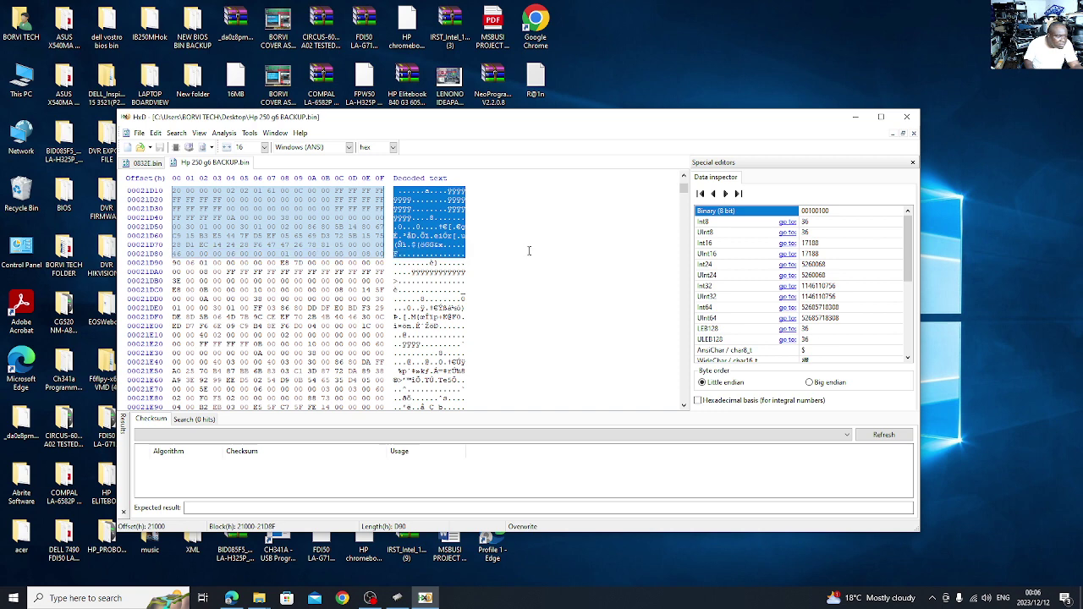
{"action": "left_click_drag", "start_coordinate": [529, 257], "coordinate": [497, 308]}
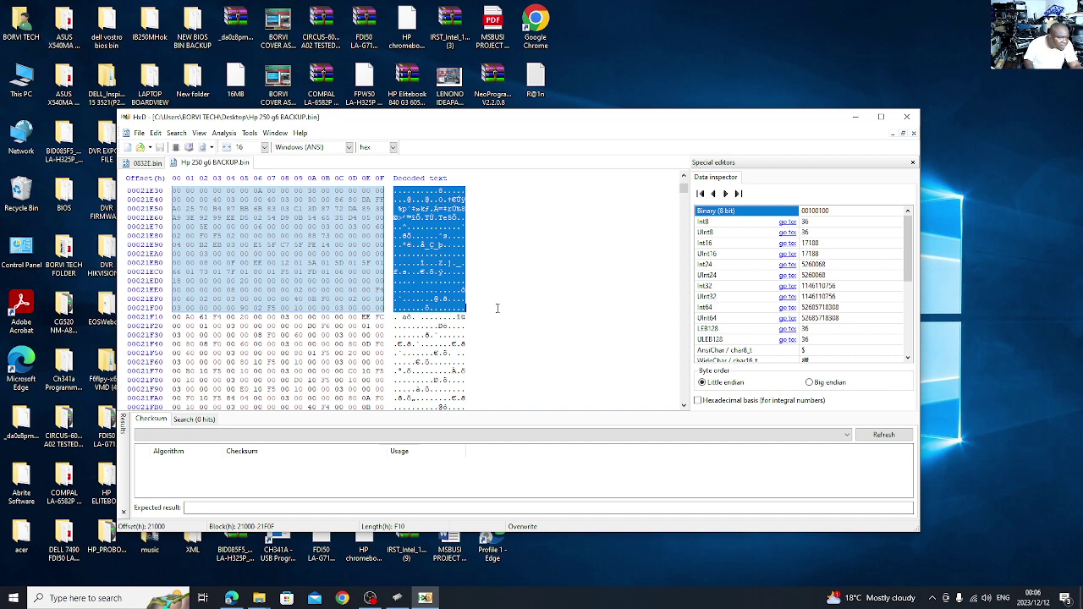
{"action": "left_click_drag", "start_coordinate": [497, 309], "coordinate": [548, 235]}
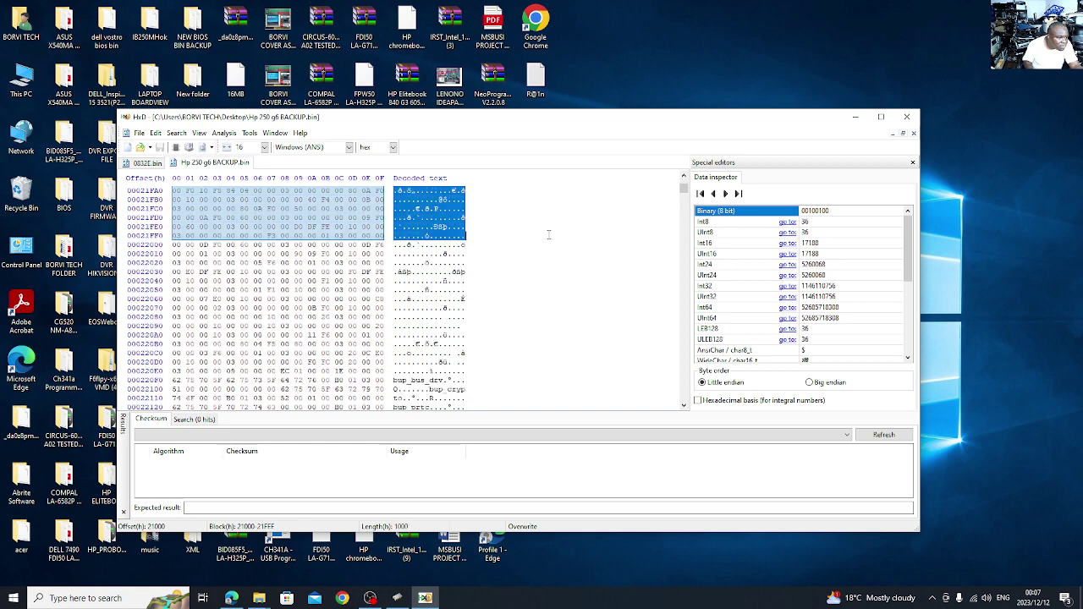
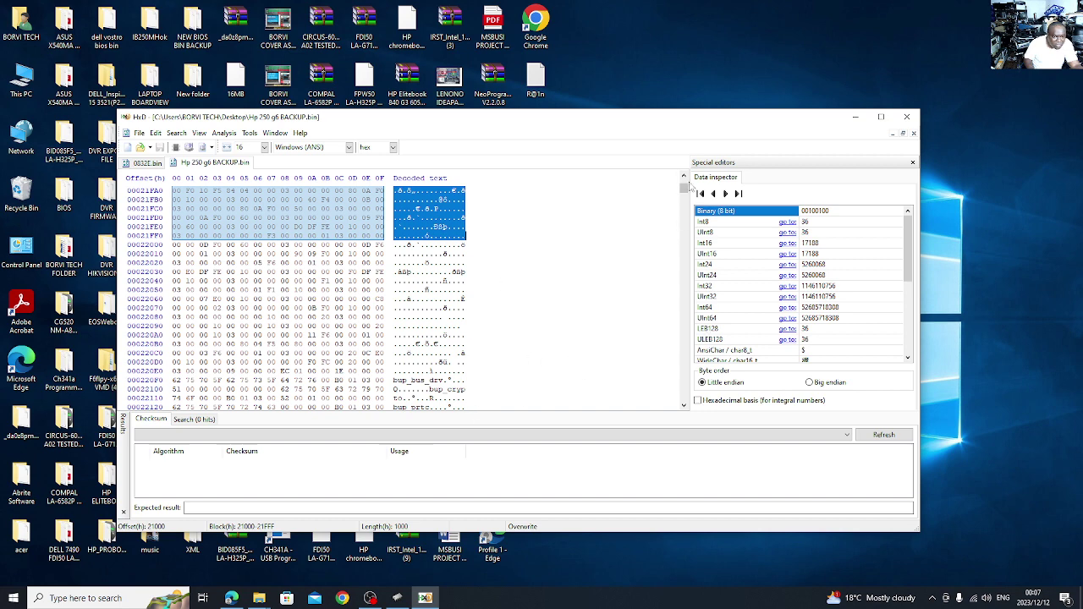
{"action": "left_click", "coordinate": [685, 177]}
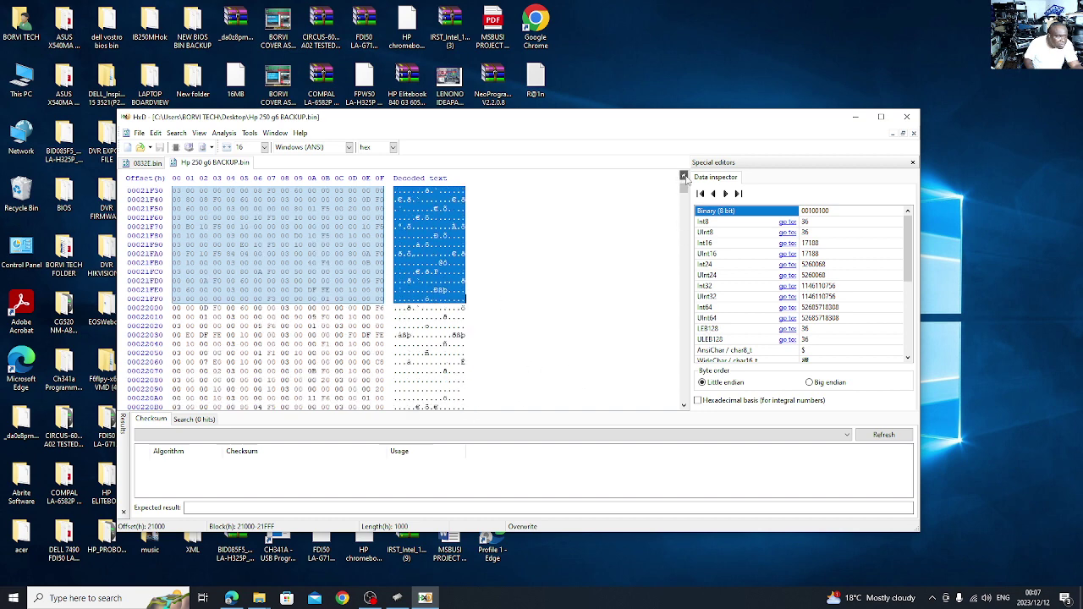
{"action": "left_click_drag", "start_coordinate": [685, 177], "coordinate": [684, 177]}
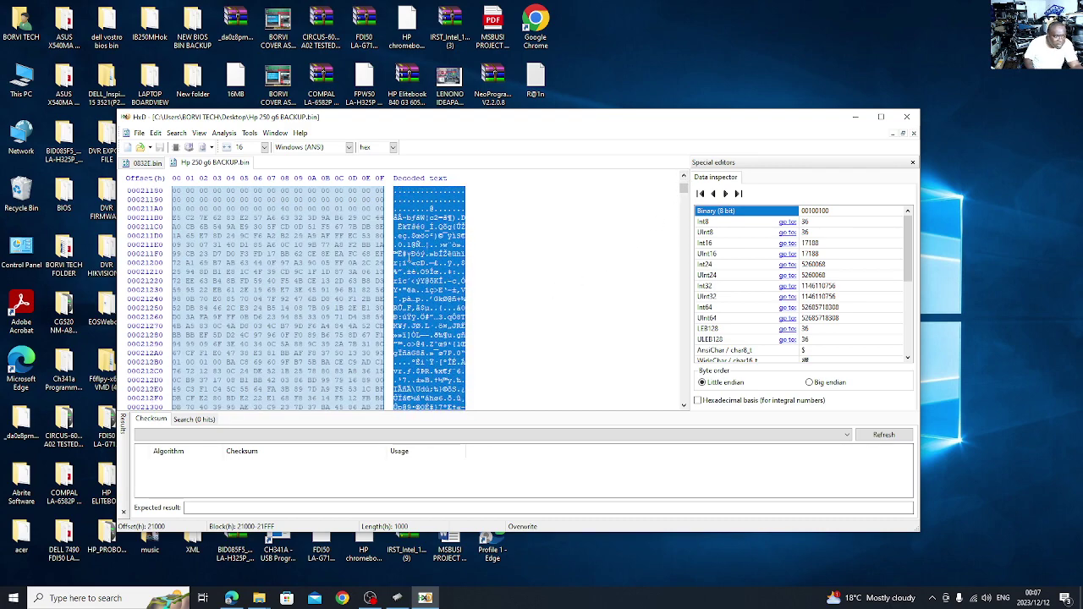
{"action": "left_click", "coordinate": [434, 291]}
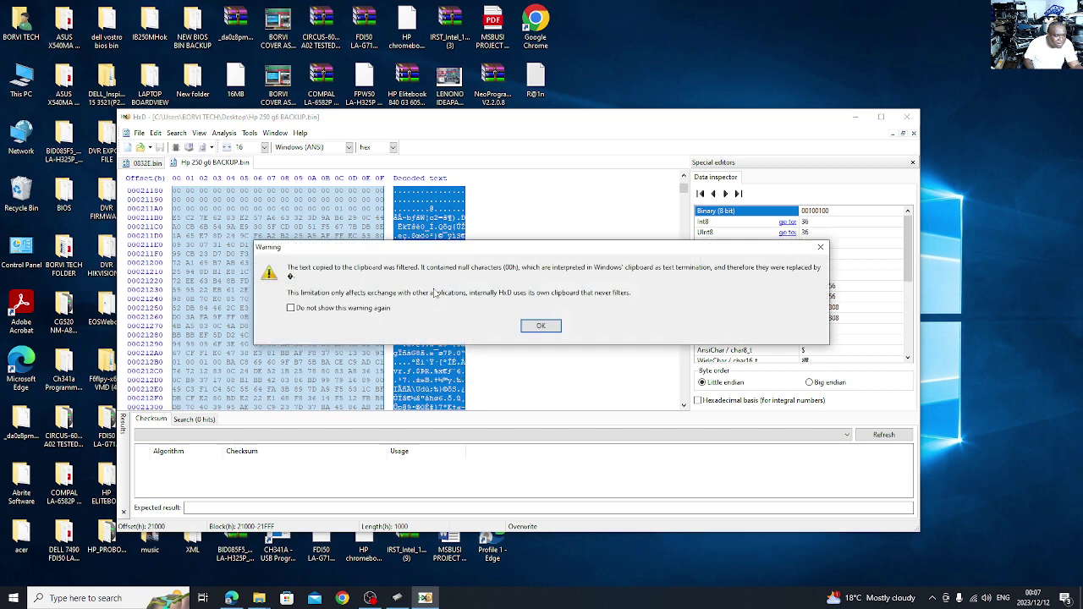
{"action": "left_click", "coordinate": [540, 327]}
Step: Try to overwrite the selected block 210000-210FFF in 0832E.bin with the copied backup block using Paste write
{"action": "left_click", "coordinate": [157, 165]}
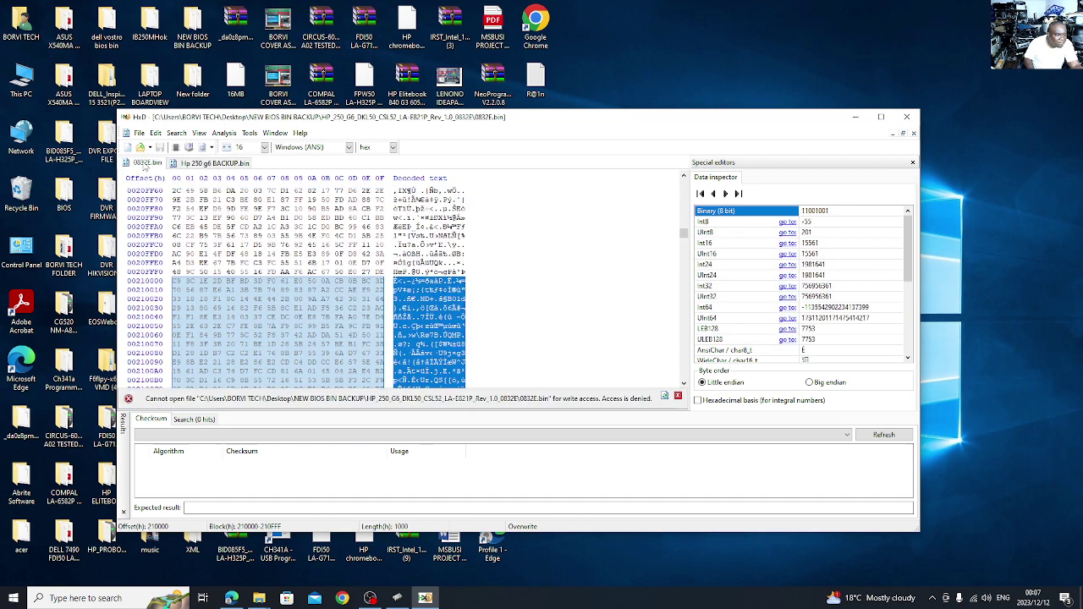
{"action": "right_click", "coordinate": [415, 323]}
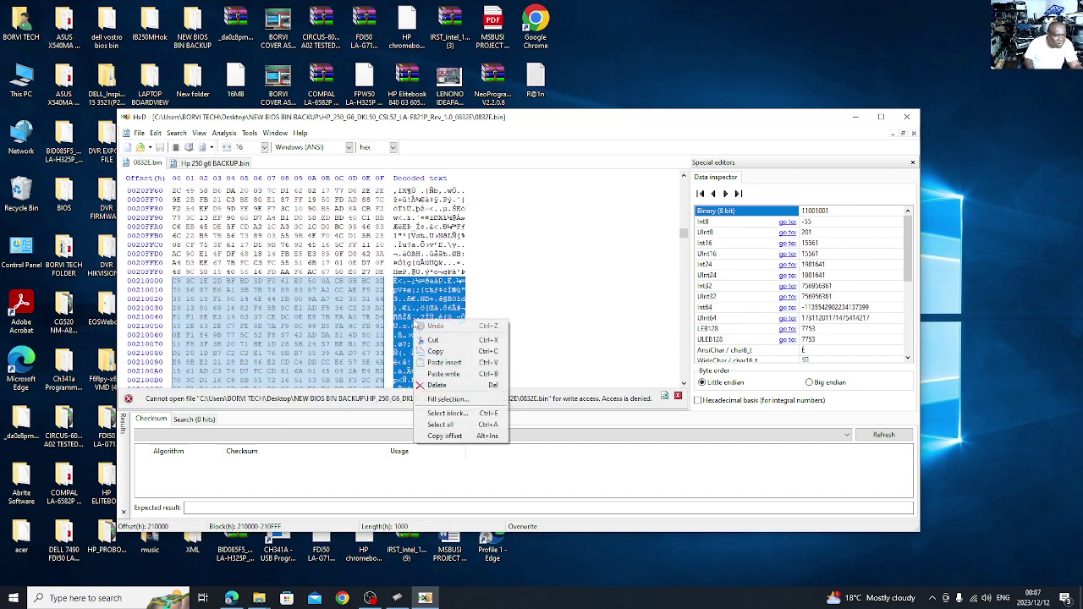
{"action": "left_click", "coordinate": [444, 371]}
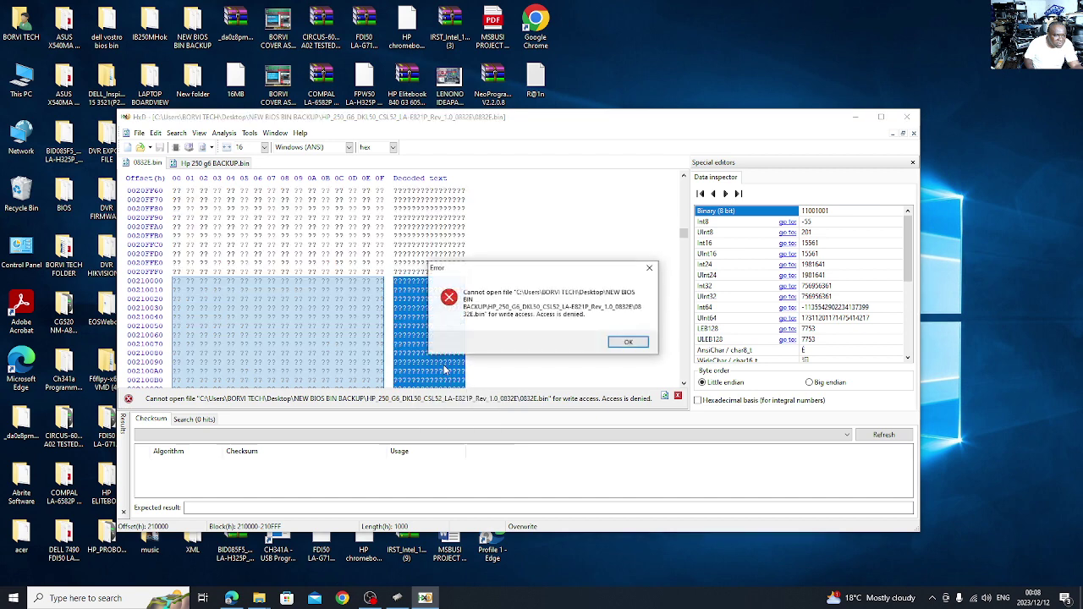
{"action": "left_click", "coordinate": [611, 344]}
{"action": "scroll", "coordinate": [399, 340], "scroll_direction": "down", "scroll_amount": 4}
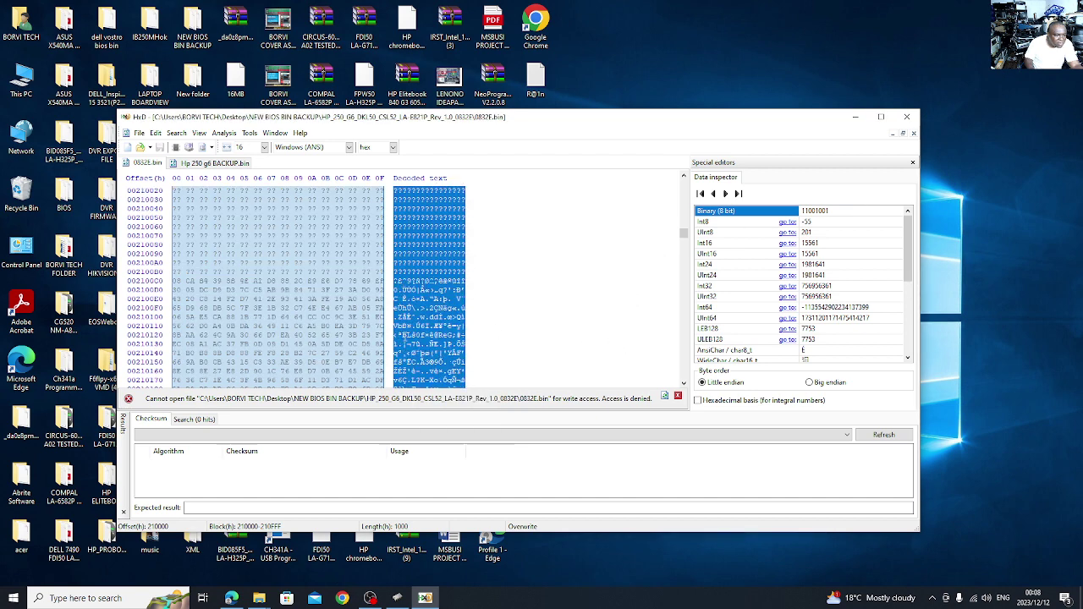
{"action": "scroll", "coordinate": [407, 337], "scroll_direction": "up", "scroll_amount": 3}
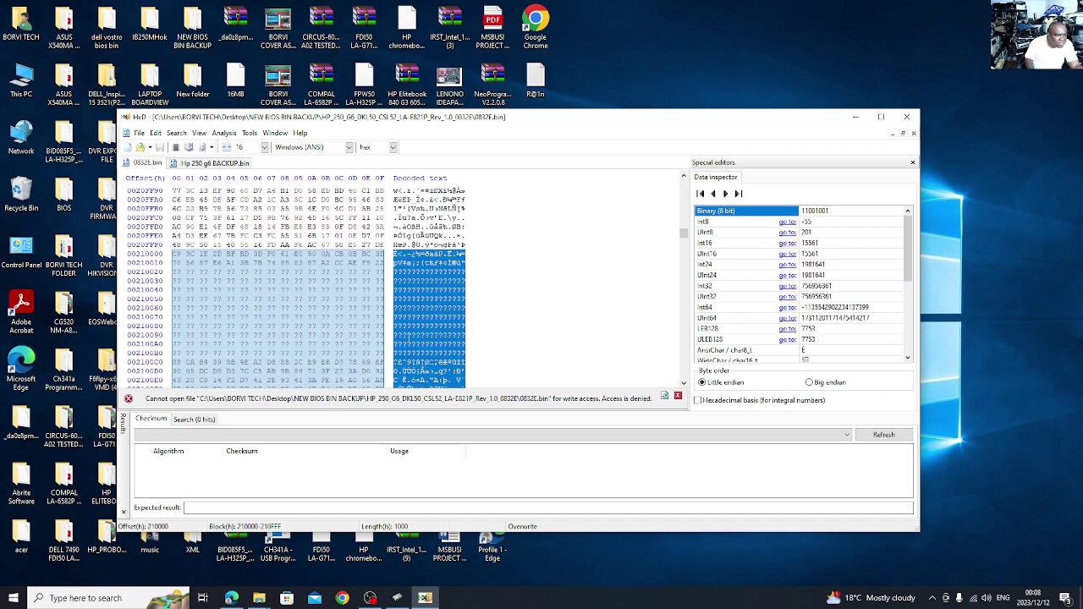
{"action": "scroll", "coordinate": [408, 337], "scroll_direction": "up", "scroll_amount": 3}
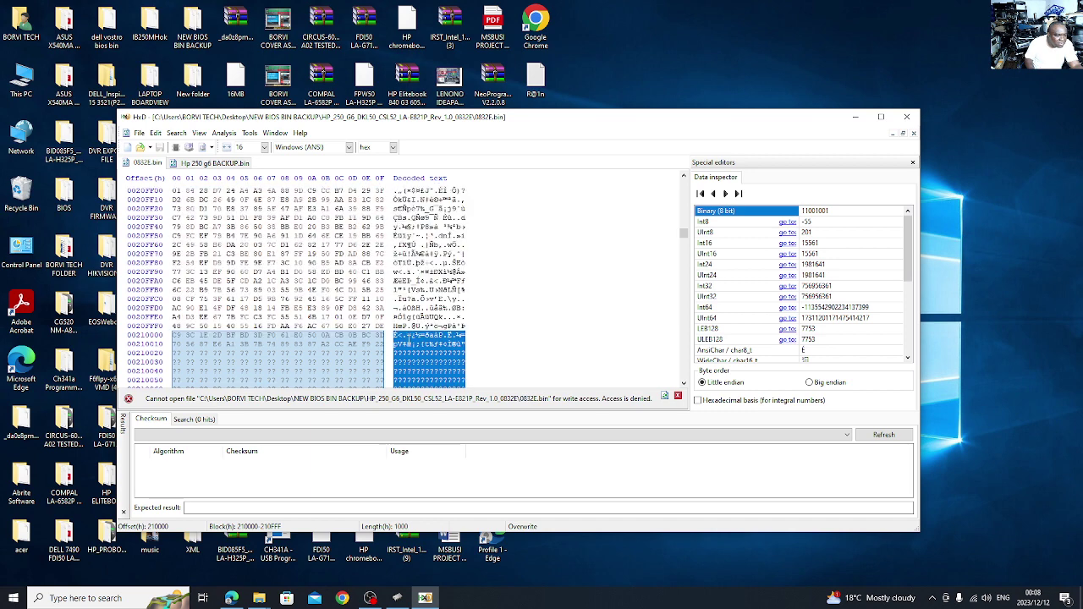
{"action": "scroll", "coordinate": [408, 339], "scroll_direction": "up", "scroll_amount": 7}
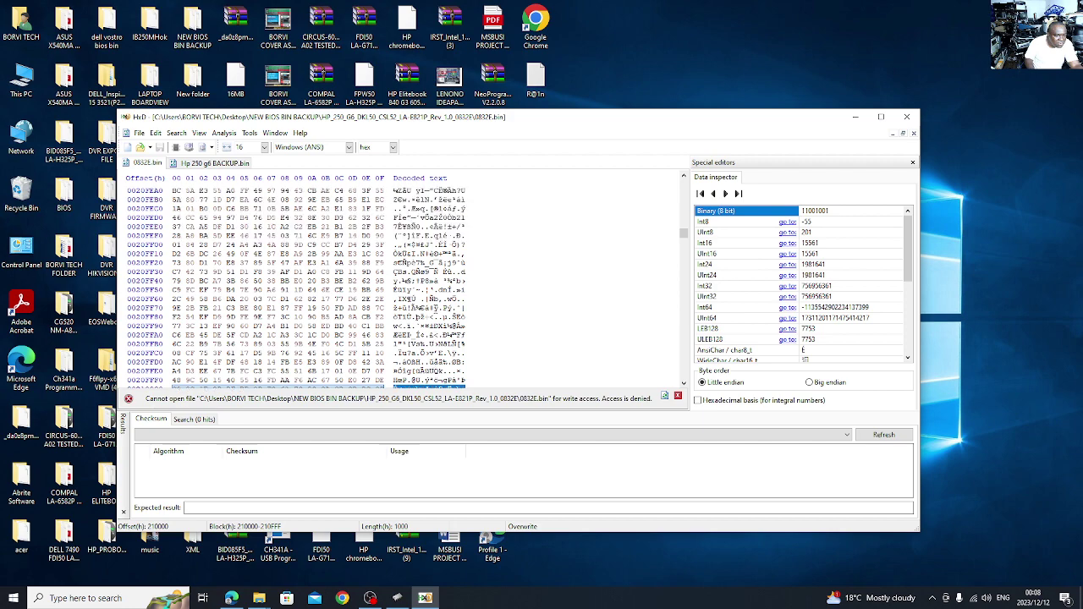
{"action": "scroll", "coordinate": [408, 338], "scroll_direction": "up", "scroll_amount": 20}
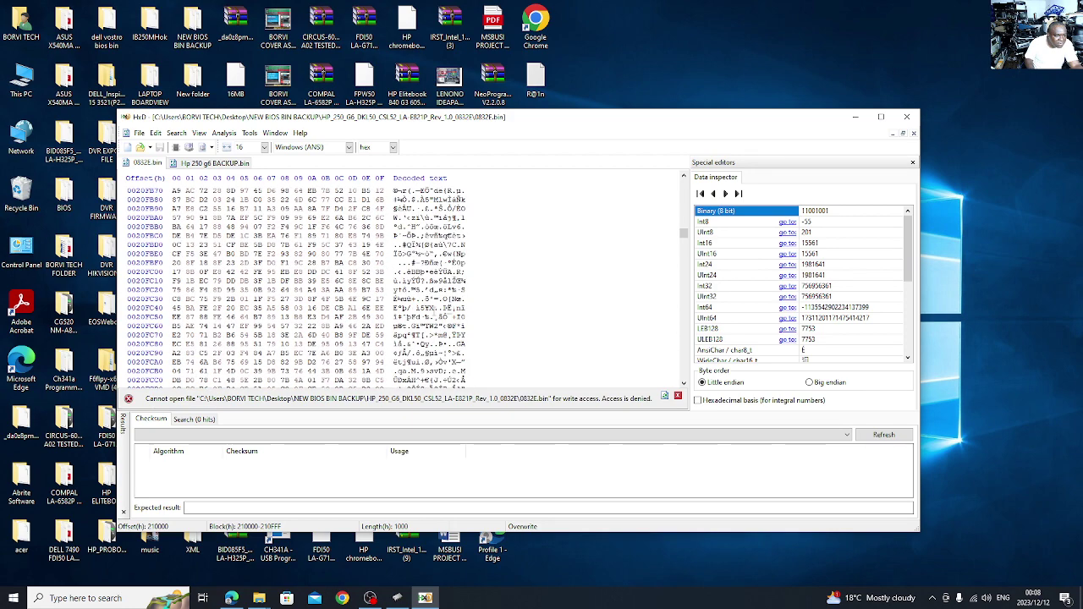
{"action": "scroll", "coordinate": [407, 339], "scroll_direction": "down", "scroll_amount": 20}
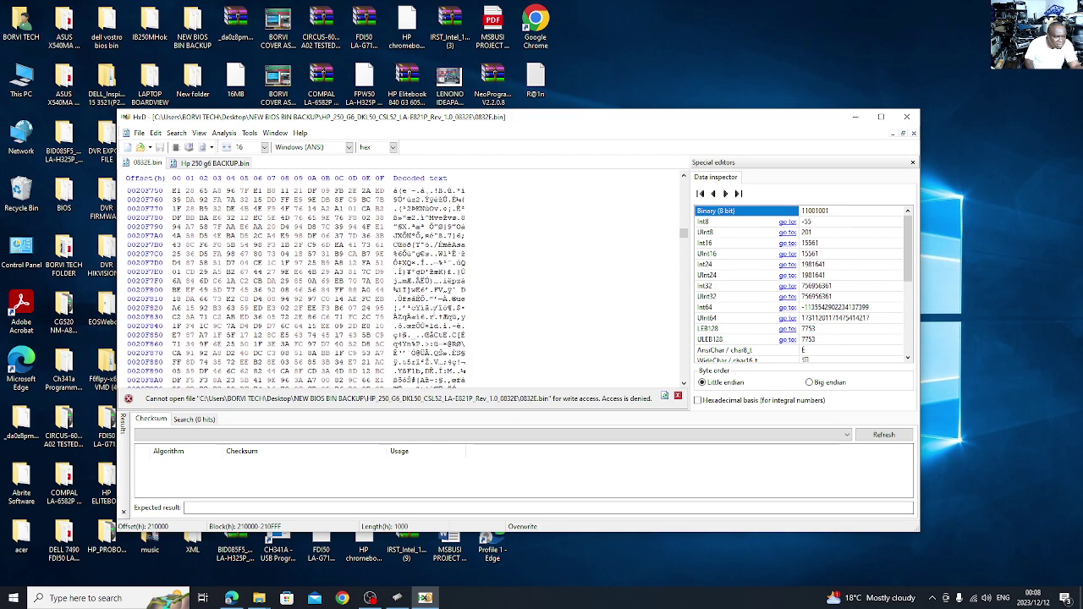
{"action": "scroll", "coordinate": [408, 338], "scroll_direction": "down", "scroll_amount": 20}
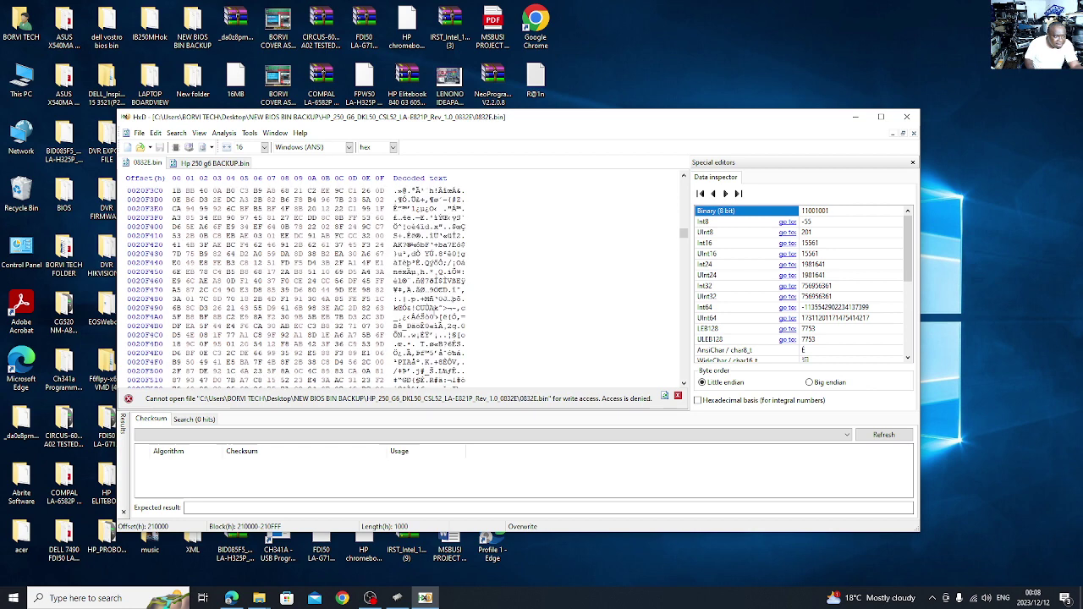
{"action": "scroll", "coordinate": [407, 338], "scroll_direction": "up", "scroll_amount": 17}
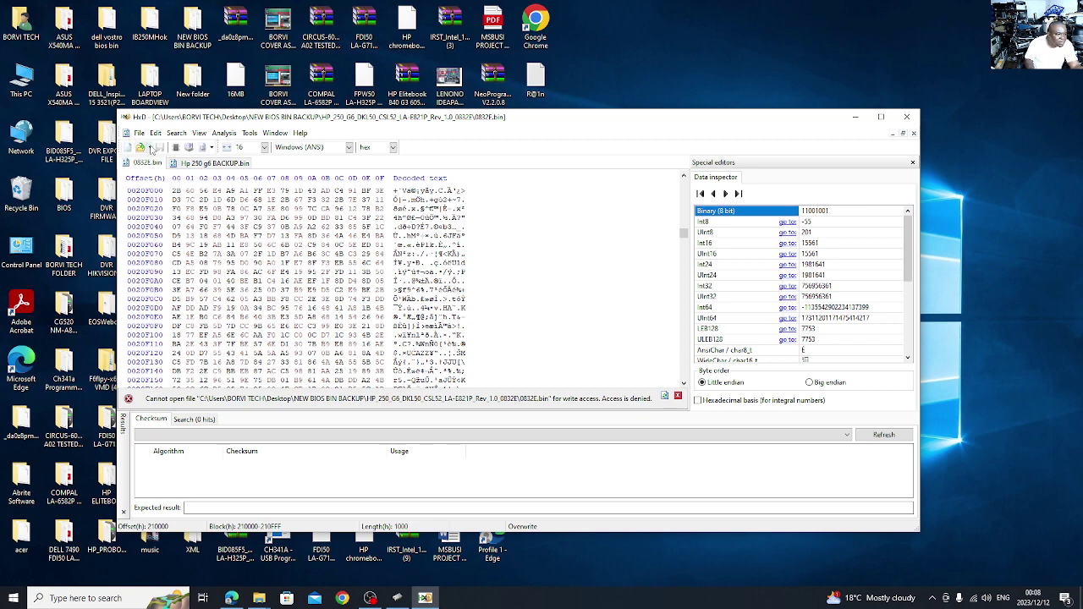
Step: Save a copy of 0832E.bin to the Desktop as HP 250 NEW and check the file on the desktop
{"action": "left_click", "coordinate": [139, 133]}
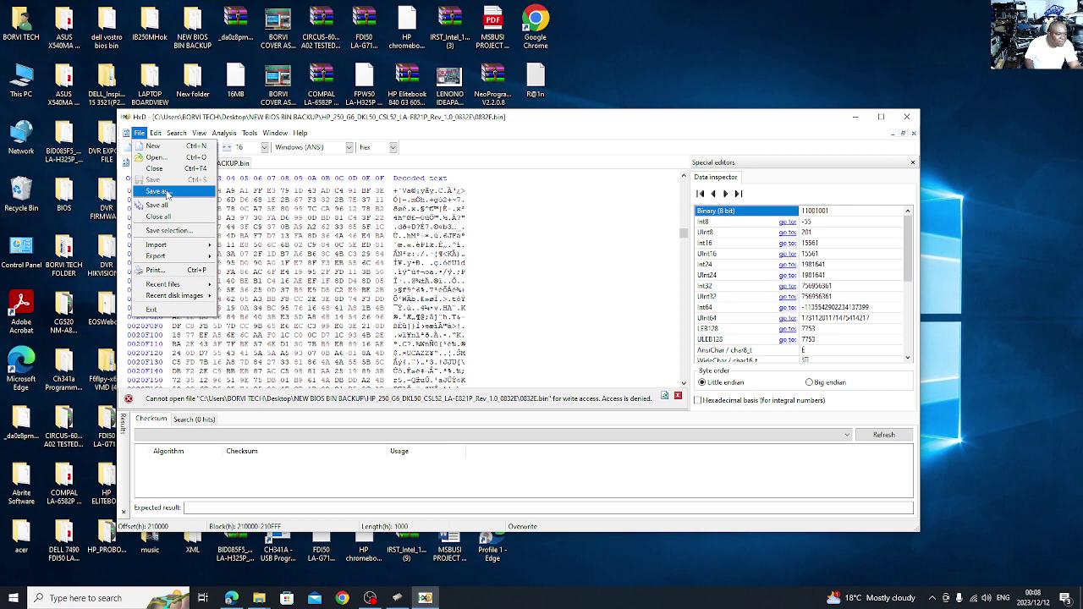
{"action": "left_click", "coordinate": [167, 193]}
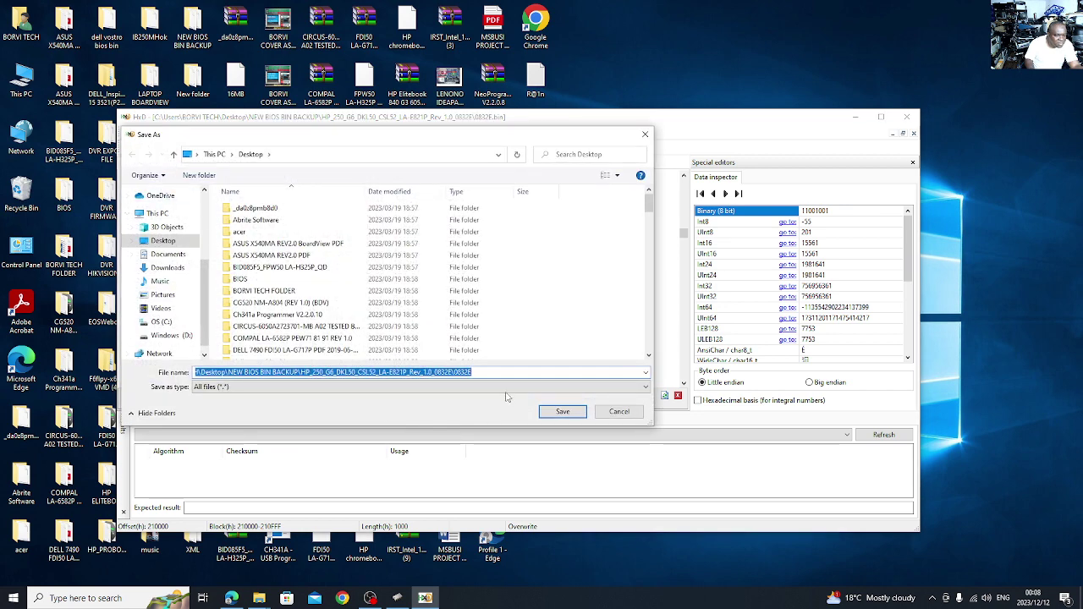
{"action": "left_click_drag", "start_coordinate": [472, 372], "coordinate": [193, 373]}
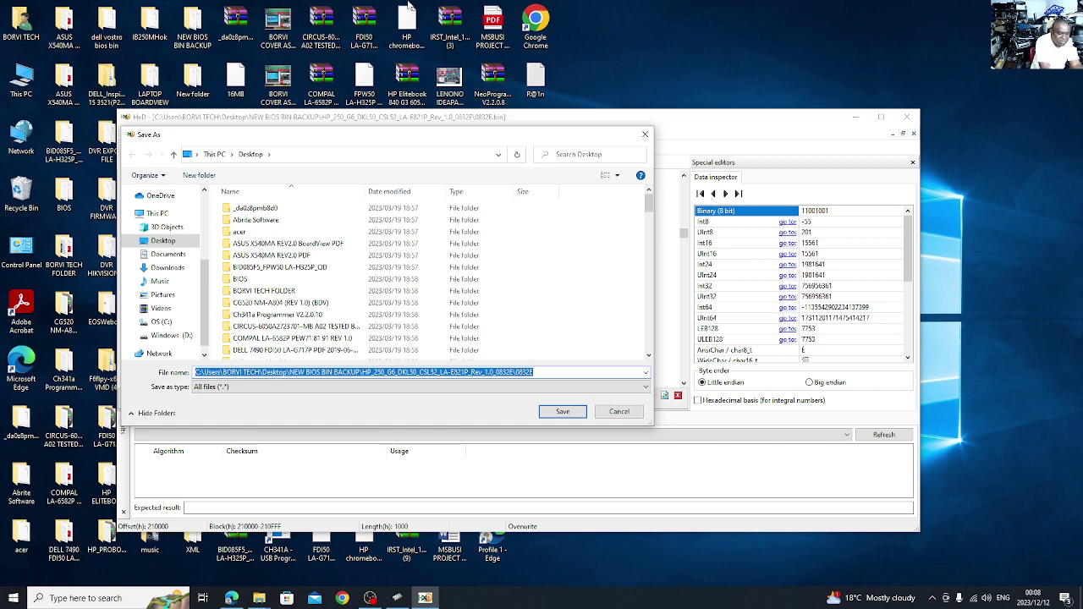
{"action": "type", "text": "HP 2"}
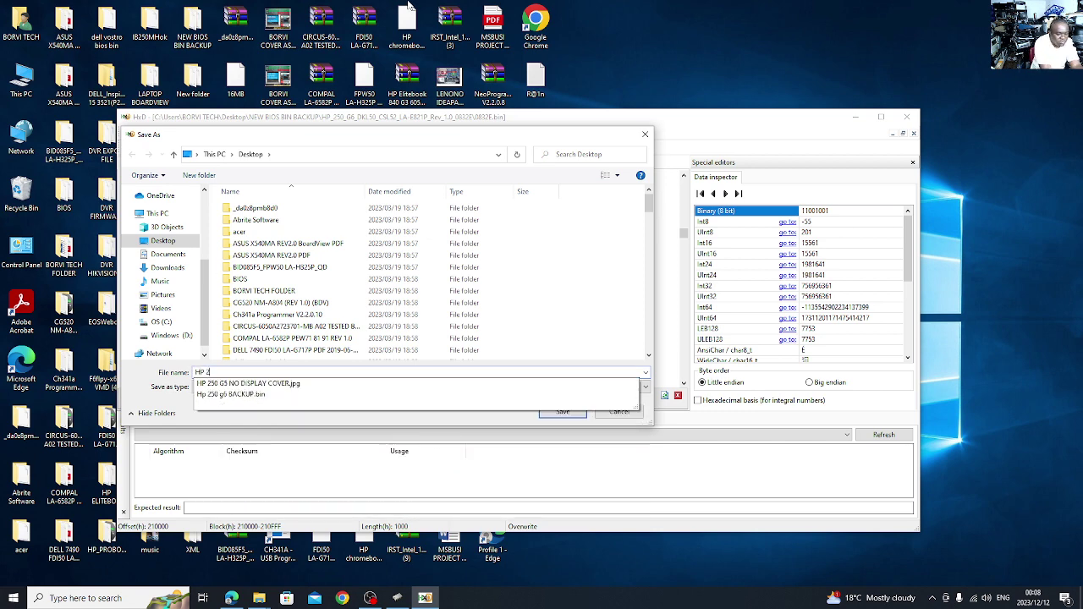
{"action": "type", "text": "50 NEW"}
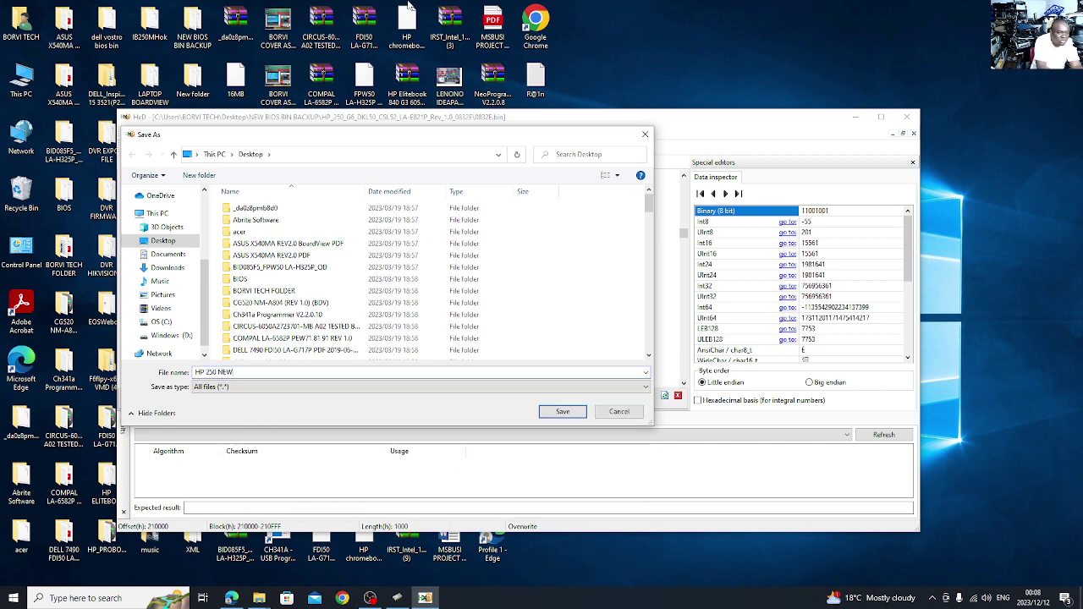
{"action": "left_click", "coordinate": [561, 413]}
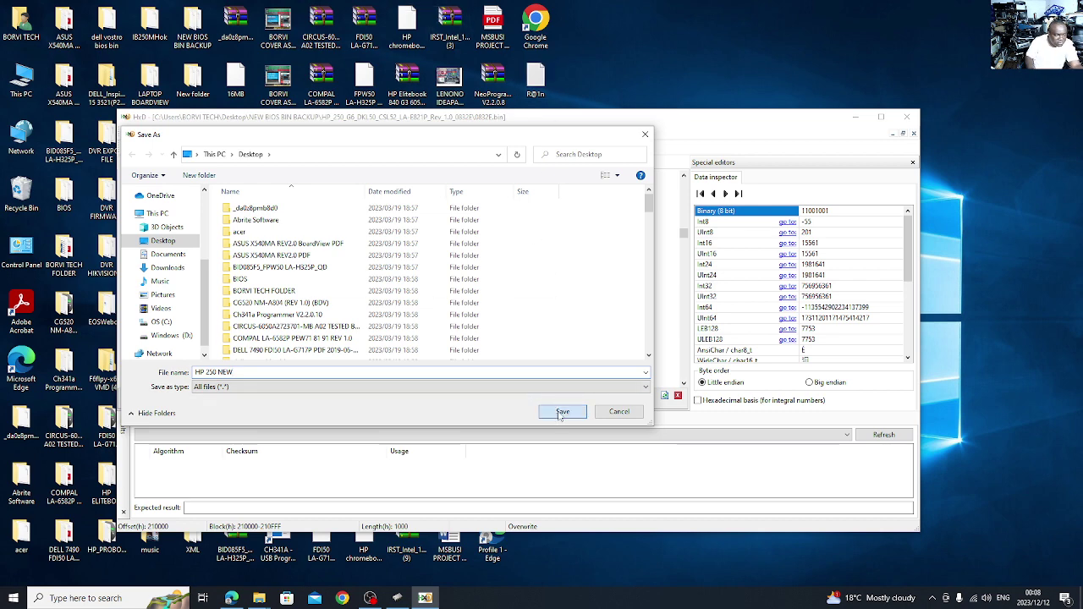
{"action": "left_click", "coordinate": [855, 117]}
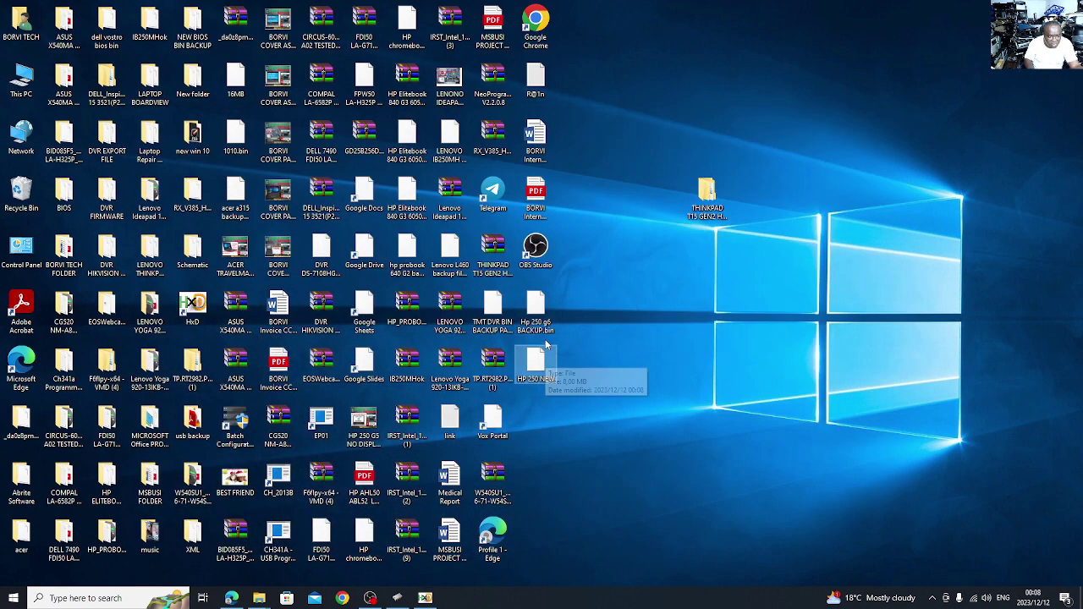
{"action": "mouse_move", "coordinate": [541, 367]}
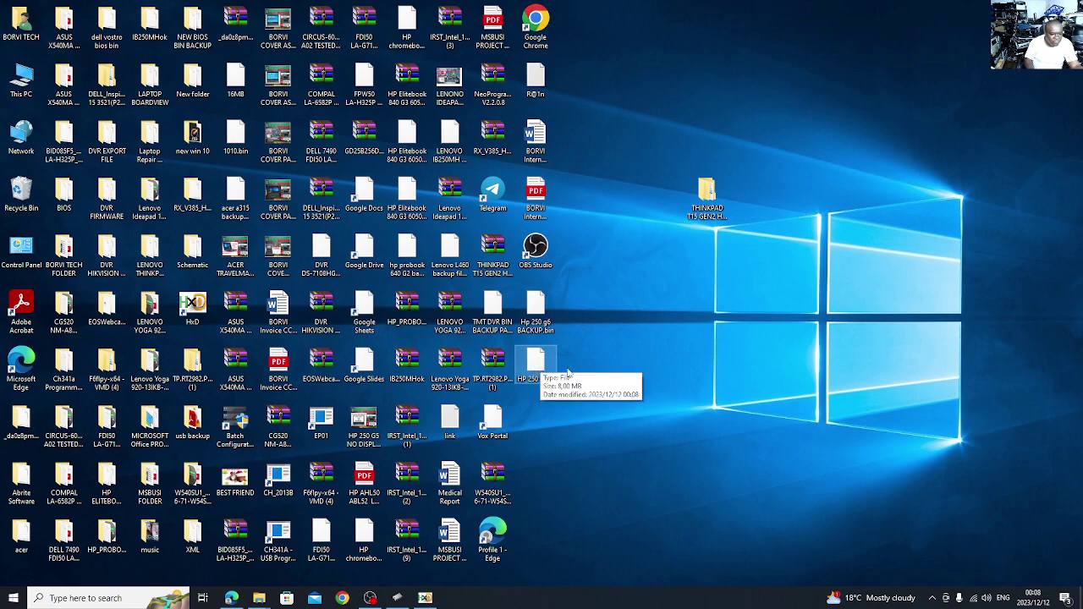
{"action": "left_click", "coordinate": [371, 598]}
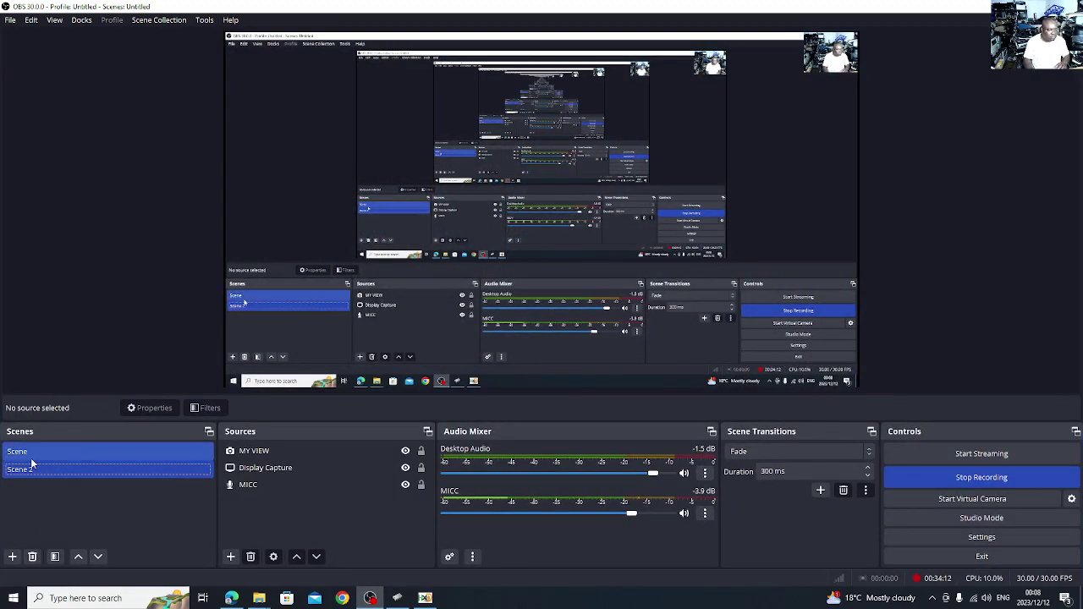
{"action": "left_click", "coordinate": [35, 467]}
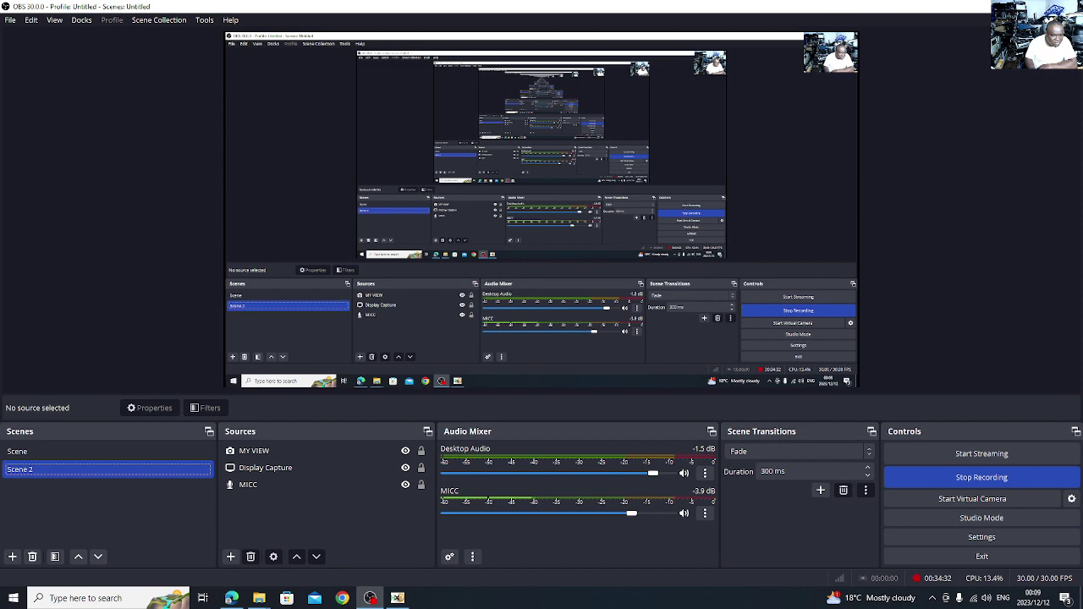
{"action": "right_click", "coordinate": [499, 602]}
{"action": "left_click", "coordinate": [593, 519]}
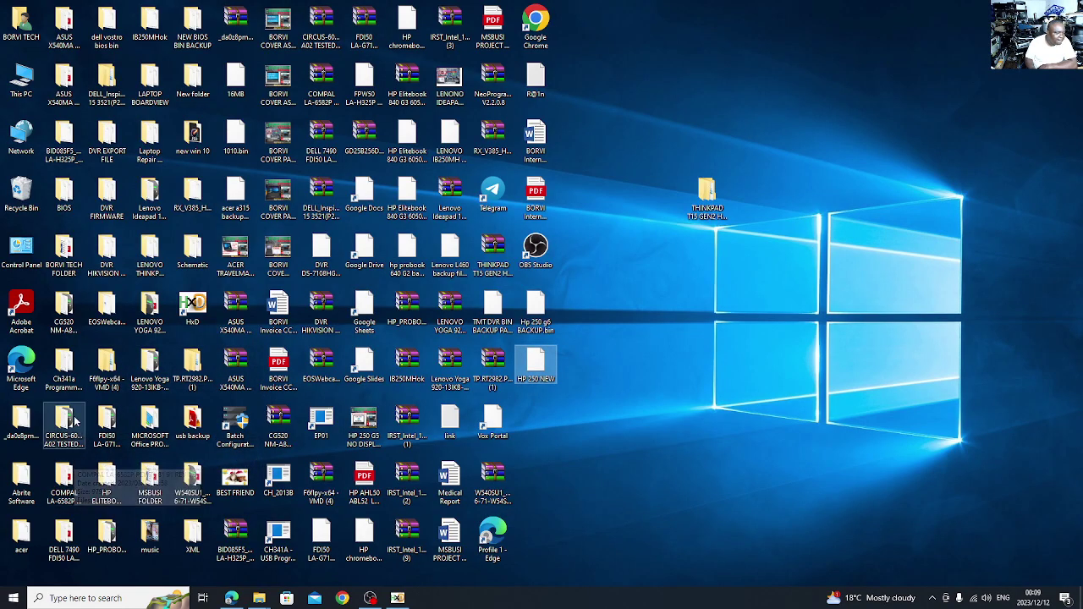
Step: Launch NeoProgrammer from the Ch341a Programmer V2.2.0.10 folder, then detect the connected chip and select GD25LQ64C
{"action": "double_click", "coordinate": [63, 368]}
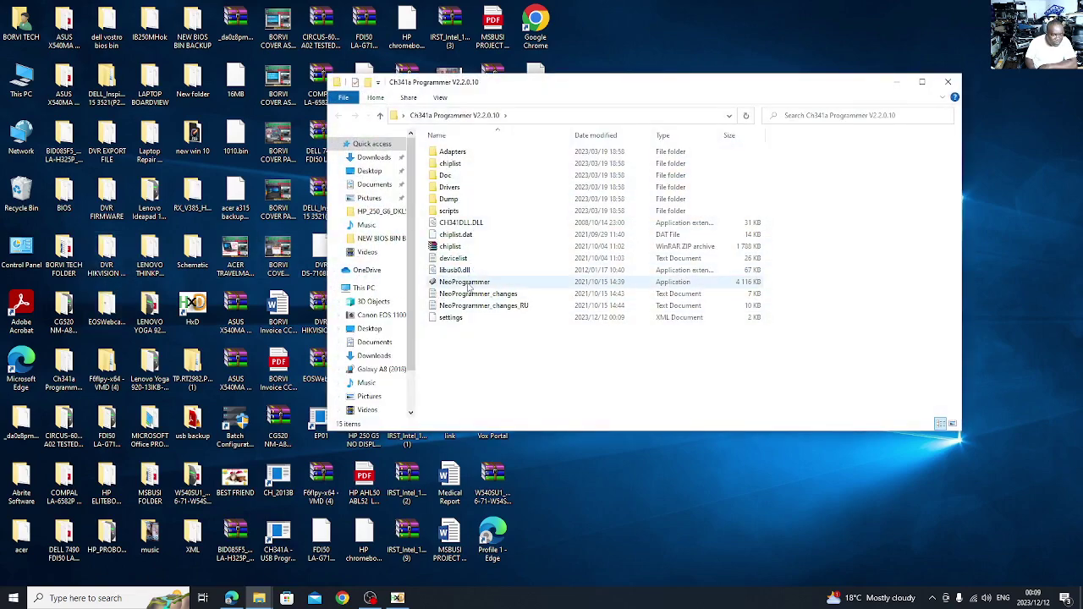
{"action": "double_click", "coordinate": [470, 282]}
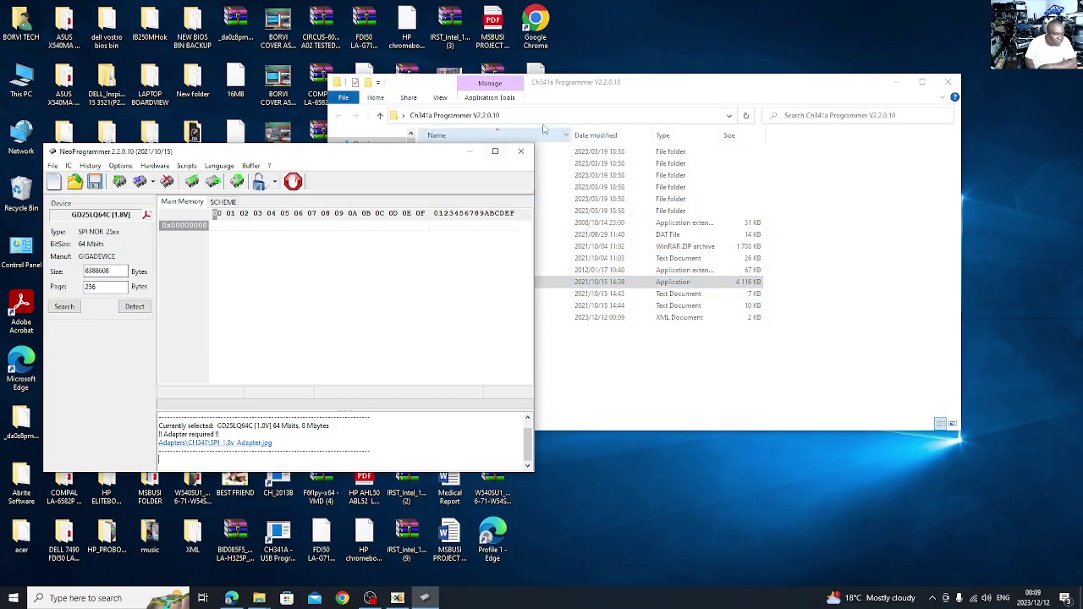
{"action": "left_click", "coordinate": [921, 82]}
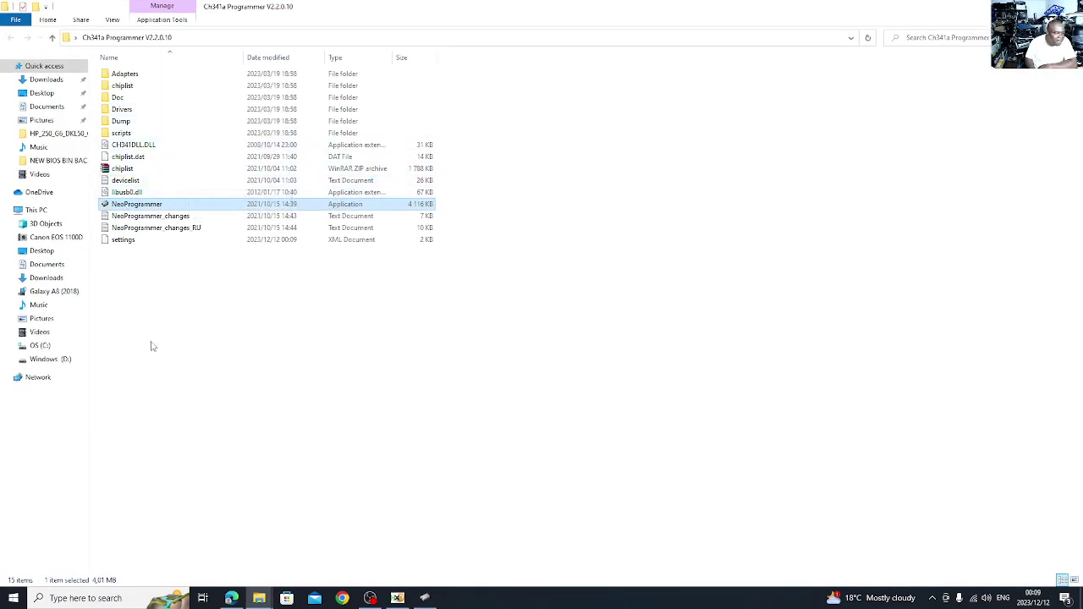
{"action": "left_click", "coordinate": [425, 598]}
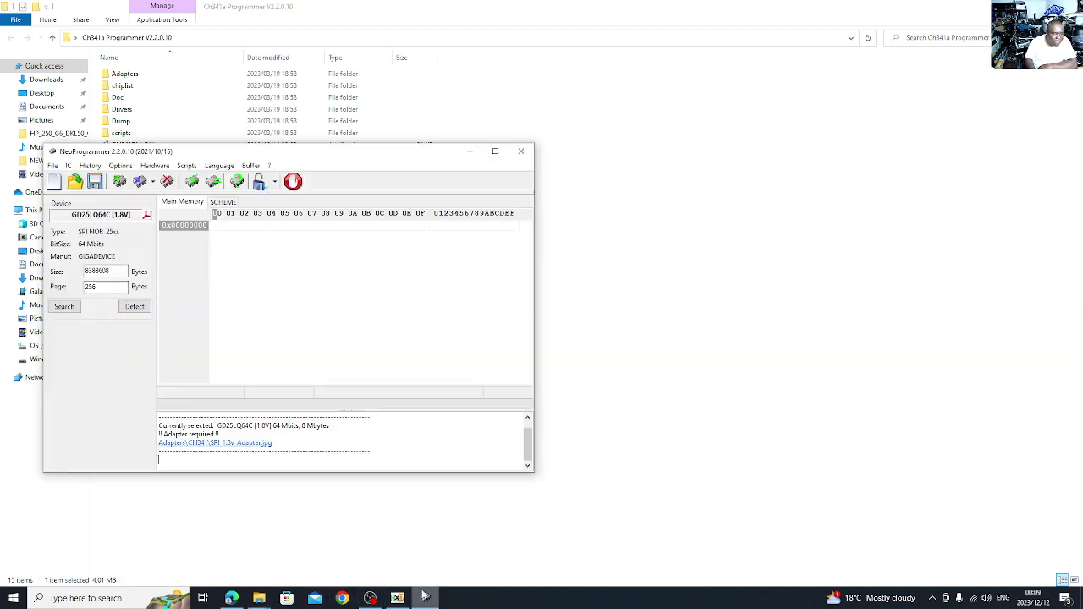
{"action": "left_click", "coordinate": [134, 306]}
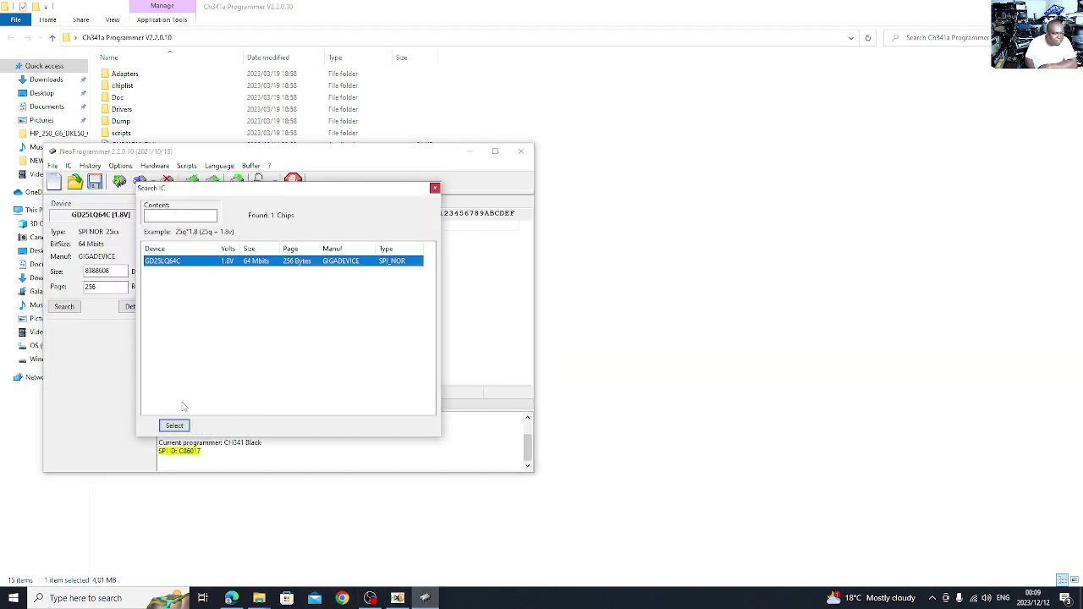
{"action": "left_click", "coordinate": [174, 425]}
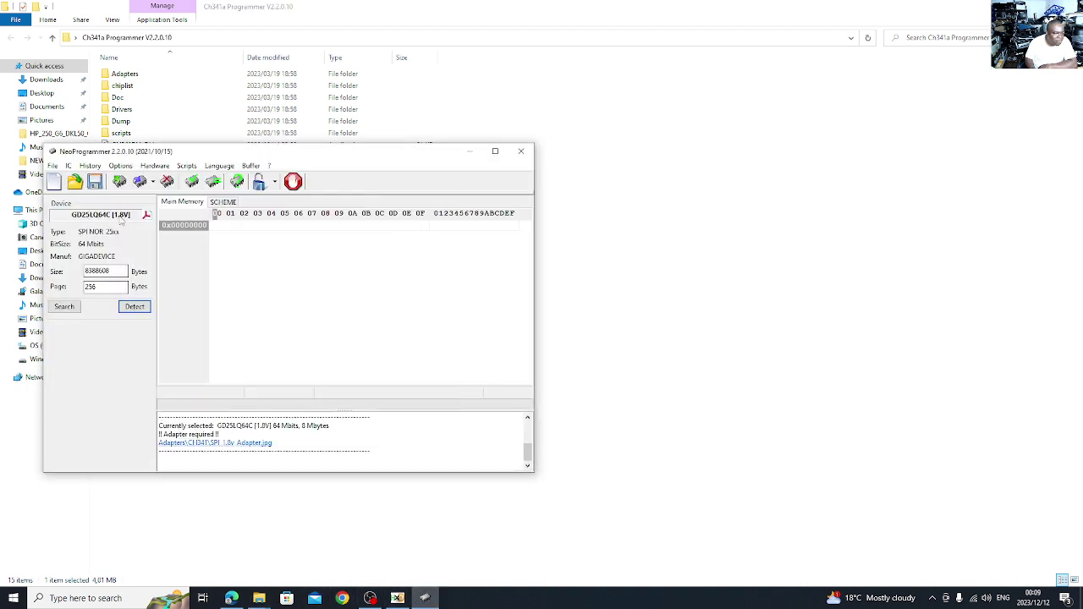
Step: Load the file HP 250 NEW from the Desktop into the programmer's buffer, with the file filter set to Files (*.*)
{"action": "left_click", "coordinate": [75, 181]}
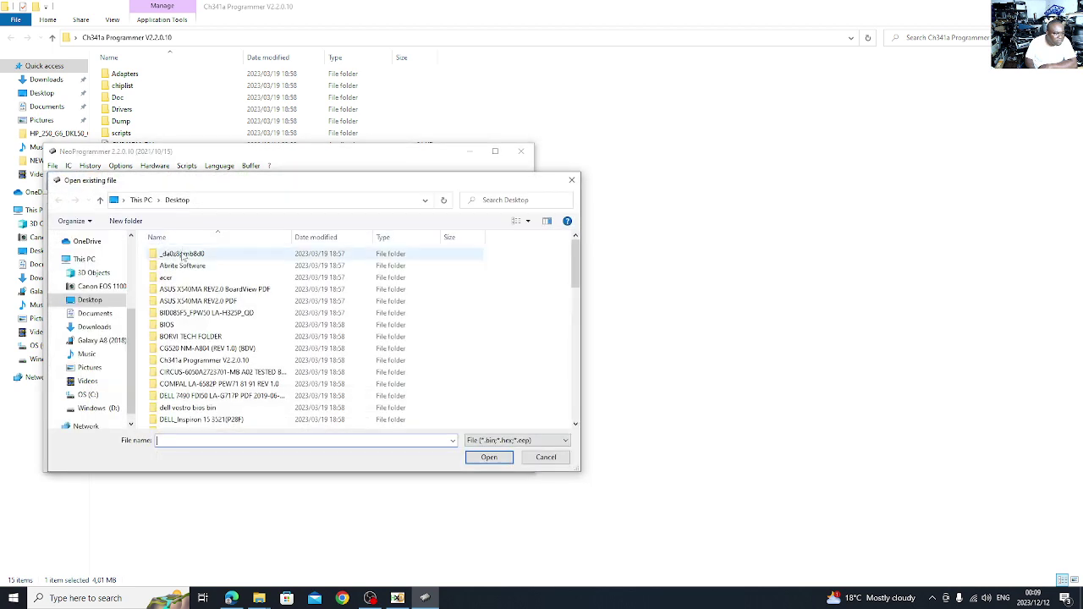
{"action": "left_click", "coordinate": [227, 385]}
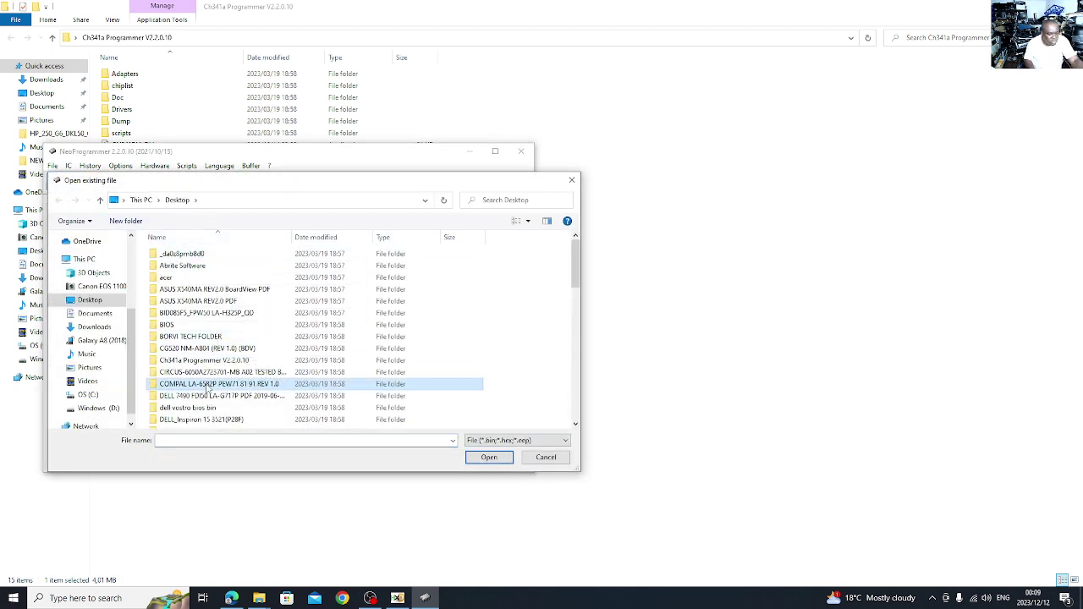
{"action": "key", "text": "h"}
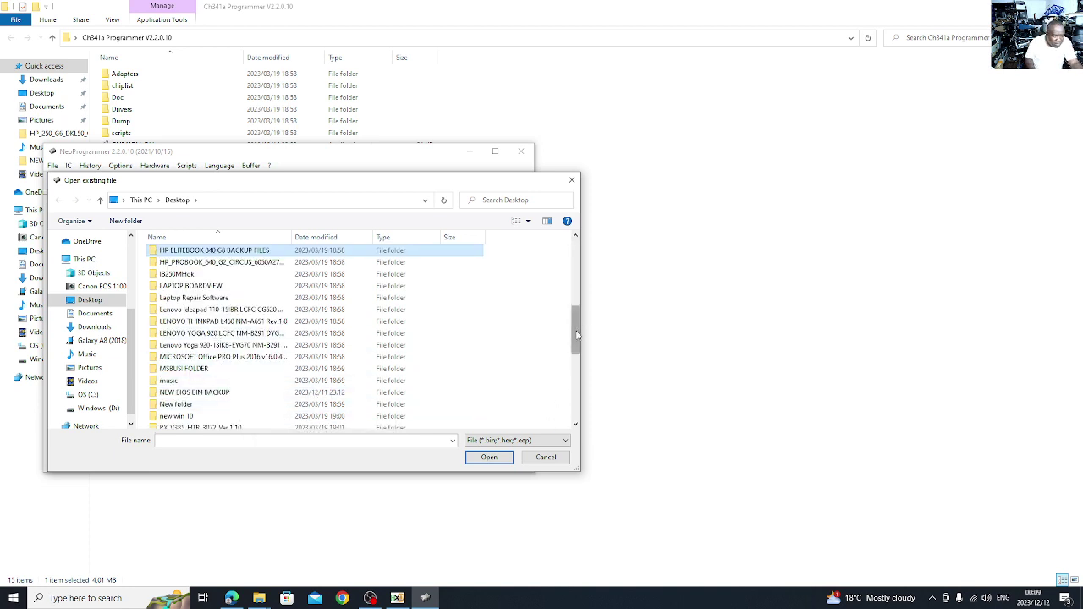
{"action": "left_click_drag", "start_coordinate": [576, 336], "coordinate": [573, 413]}
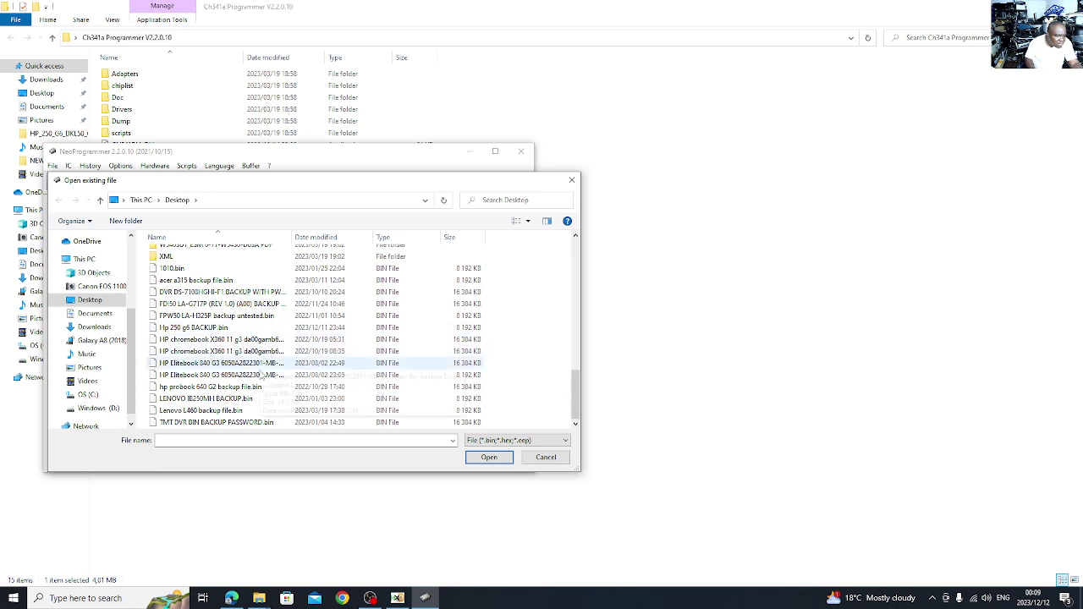
{"action": "left_click", "coordinate": [517, 440]}
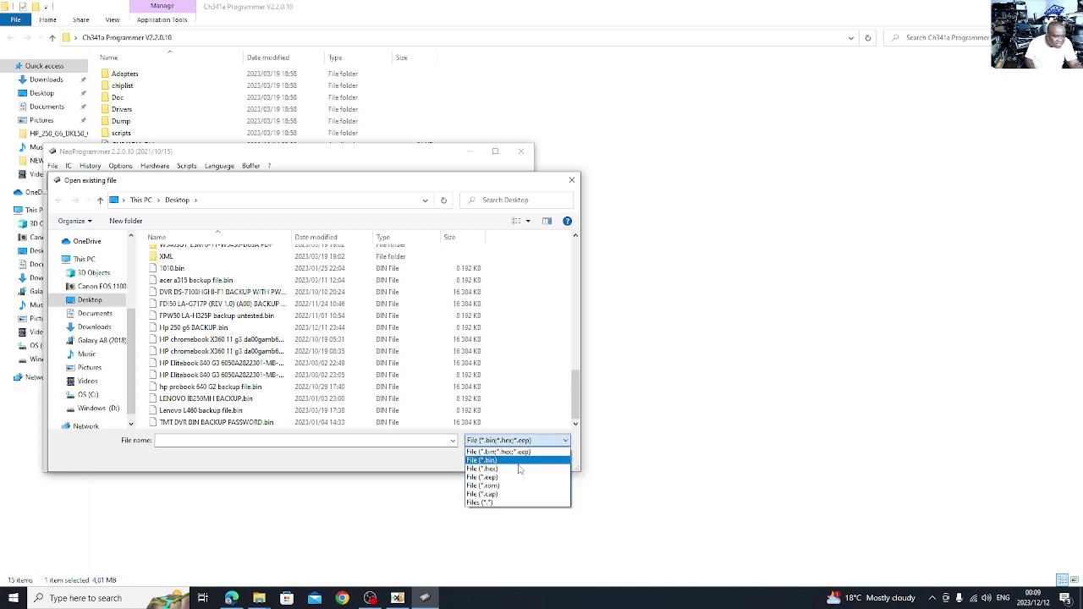
{"action": "left_click", "coordinate": [490, 504]}
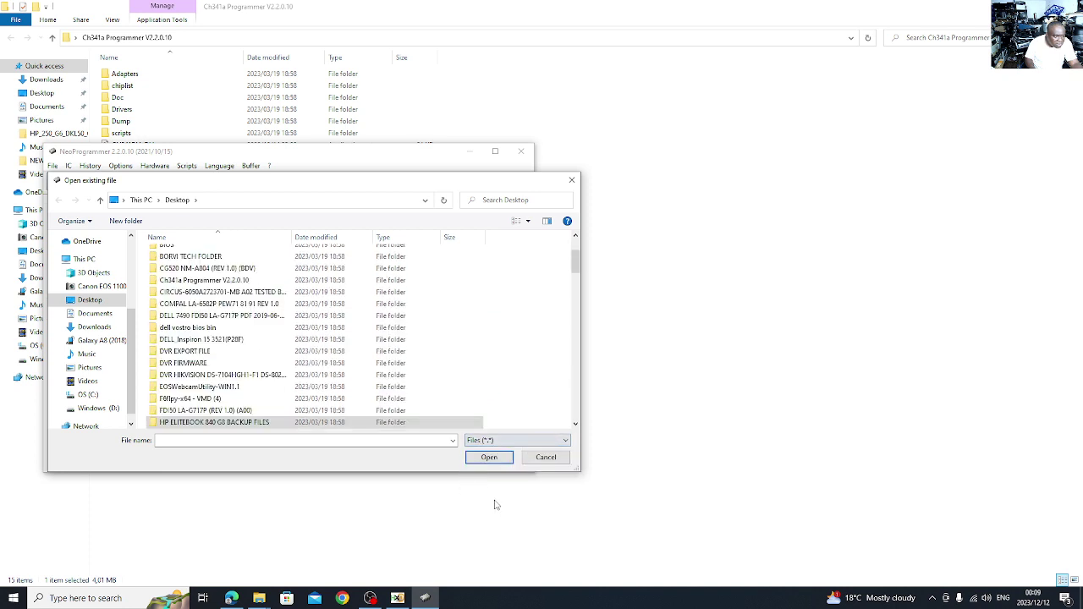
{"action": "left_click", "coordinate": [276, 440]}
{"action": "scroll", "coordinate": [554, 326], "scroll_direction": "down", "scroll_amount": 10}
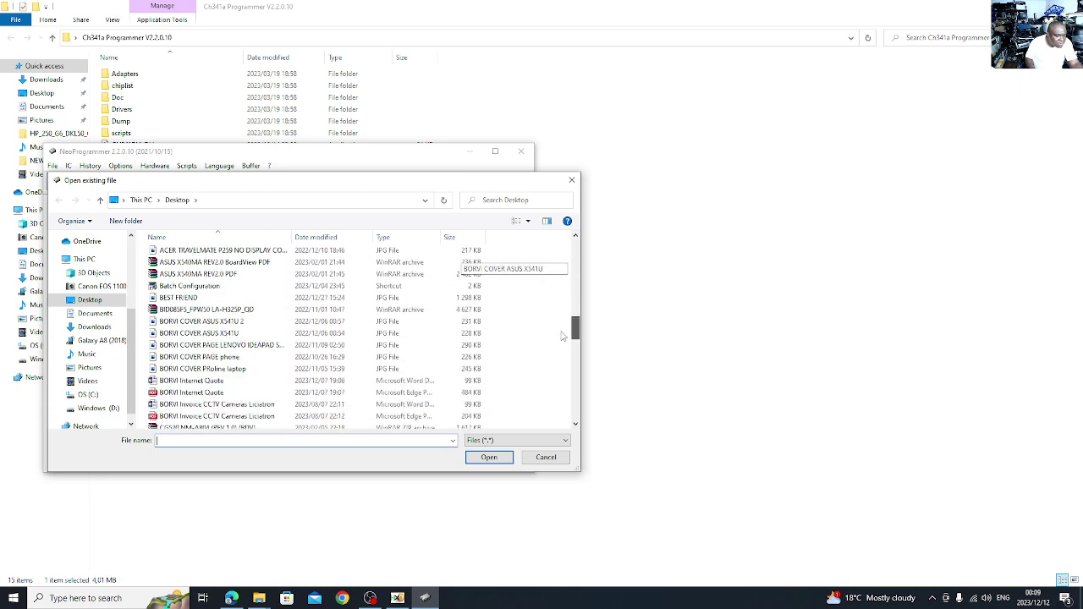
{"action": "scroll", "coordinate": [561, 336], "scroll_direction": "down", "scroll_amount": 13}
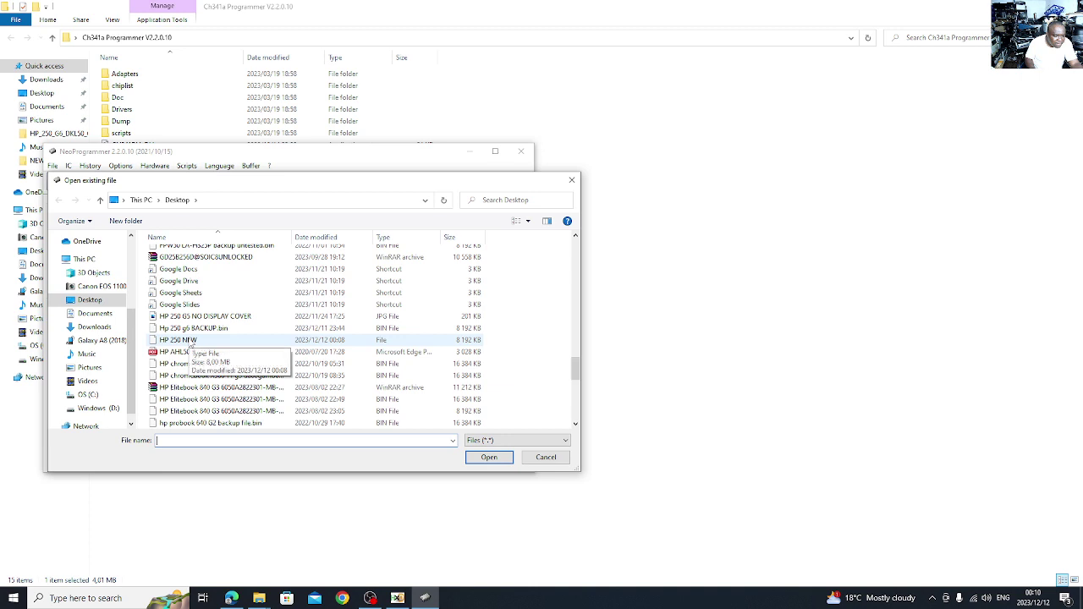
{"action": "left_click", "coordinate": [191, 342]}
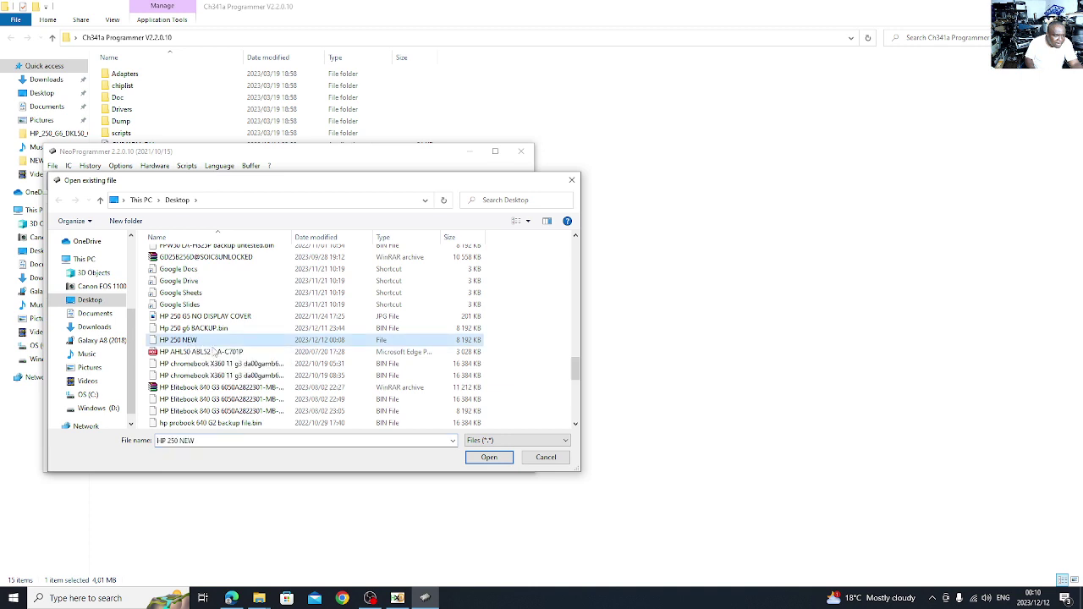
{"action": "left_click", "coordinate": [489, 458]}
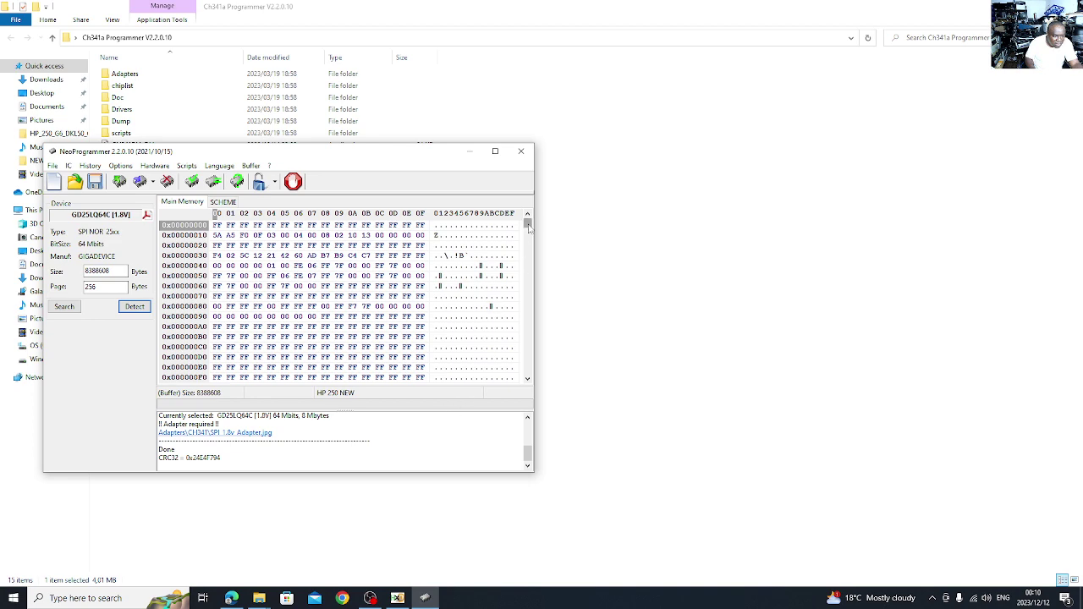
Step: Erase and program the GD25LQ64C chip with the loaded HP 250 NEW data, accepting the erase confirmation
{"action": "left_click_drag", "start_coordinate": [527, 222], "coordinate": [528, 222]}
{"action": "left_click", "coordinate": [139, 181]}
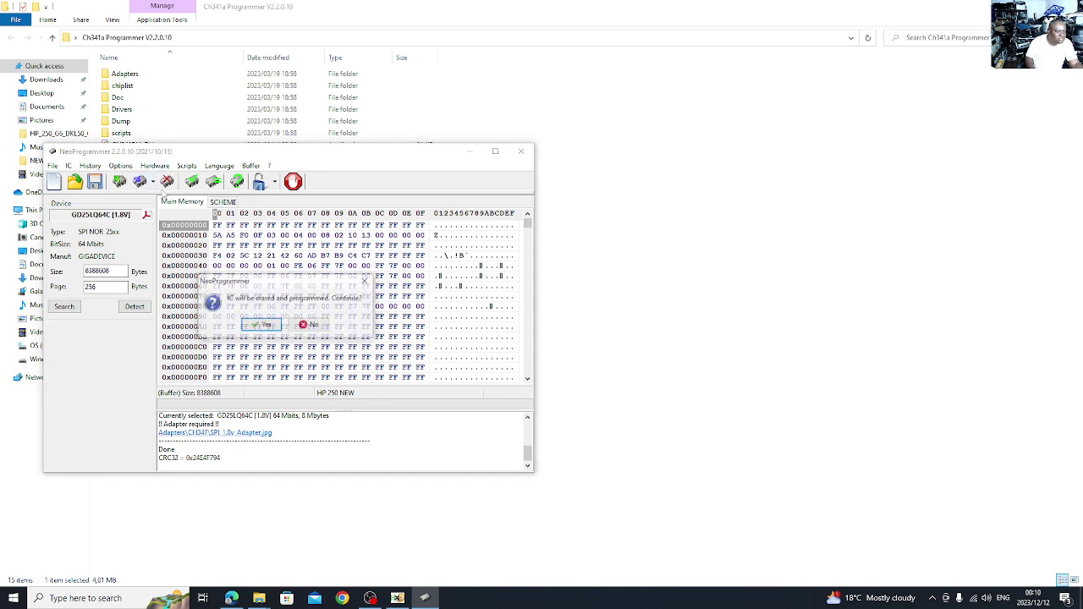
{"action": "left_click", "coordinate": [262, 325]}
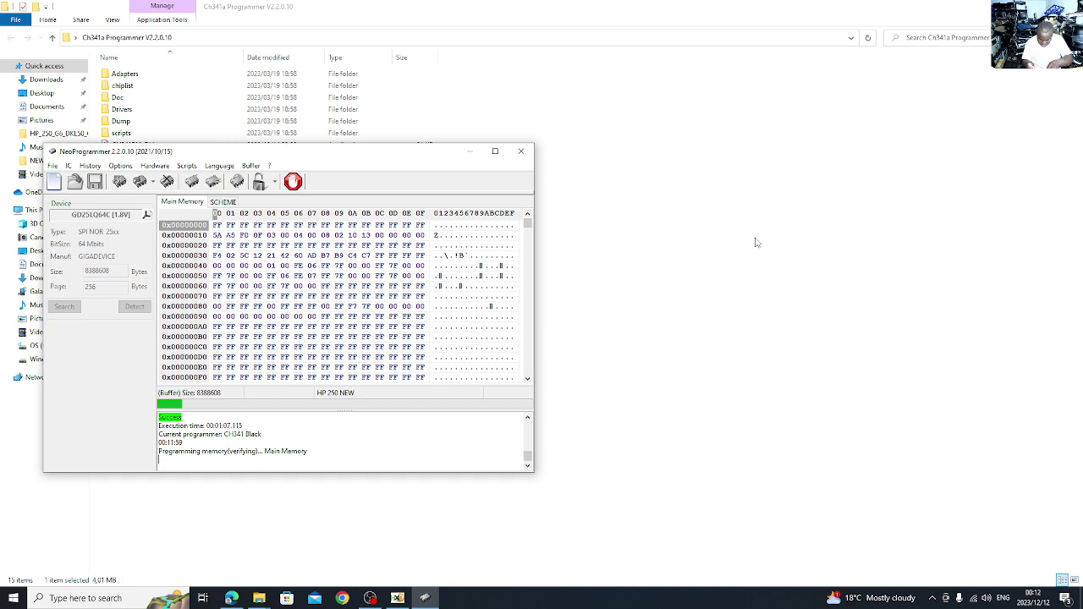
{"action": "key", "text": "super+1"}
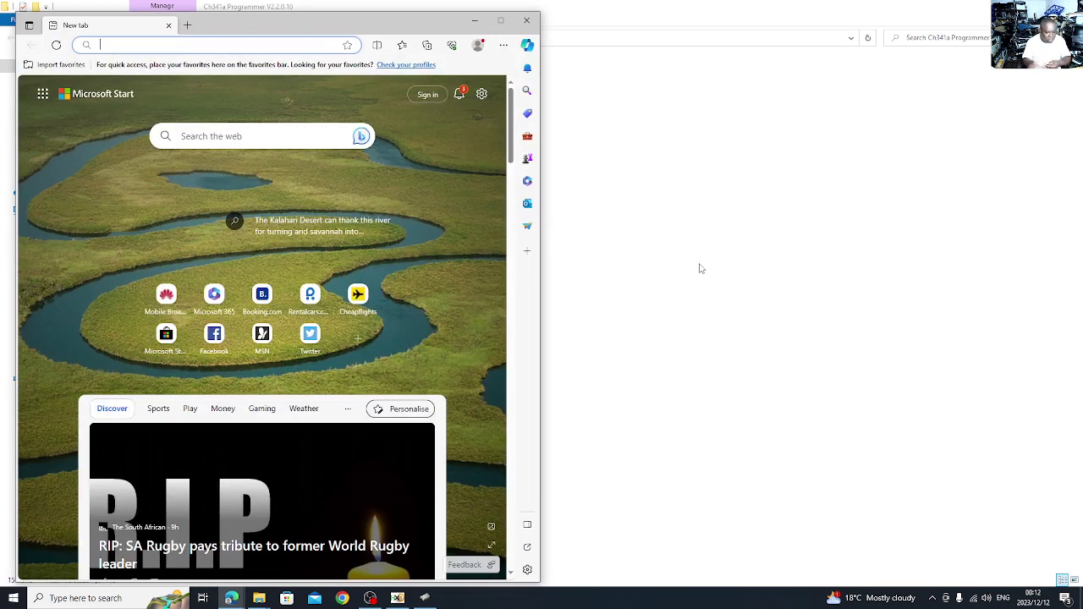
{"action": "left_click", "coordinate": [397, 598]}
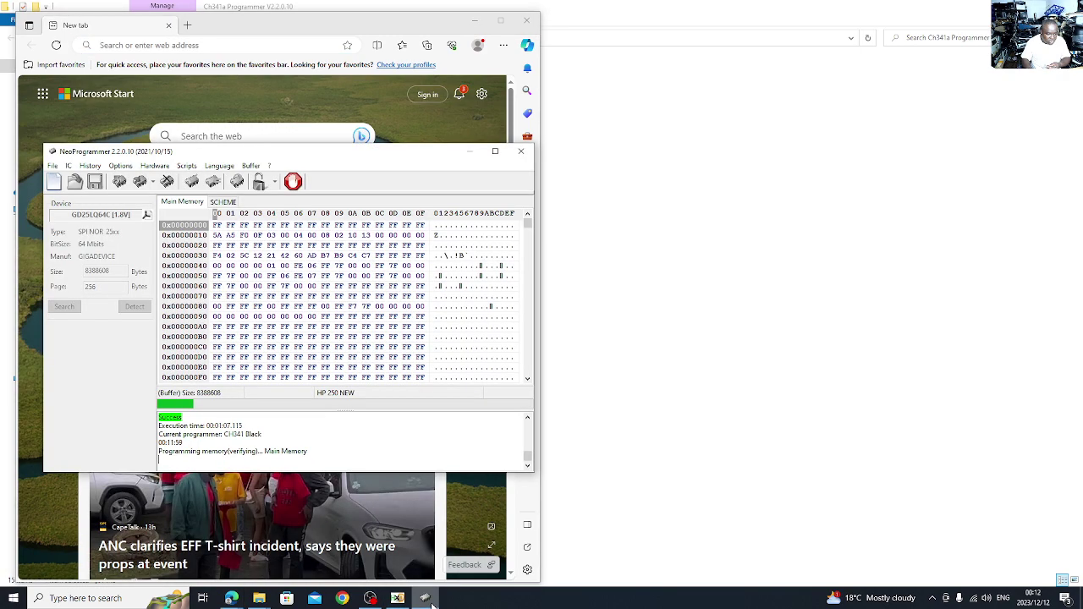
{"action": "left_click", "coordinate": [526, 19]}
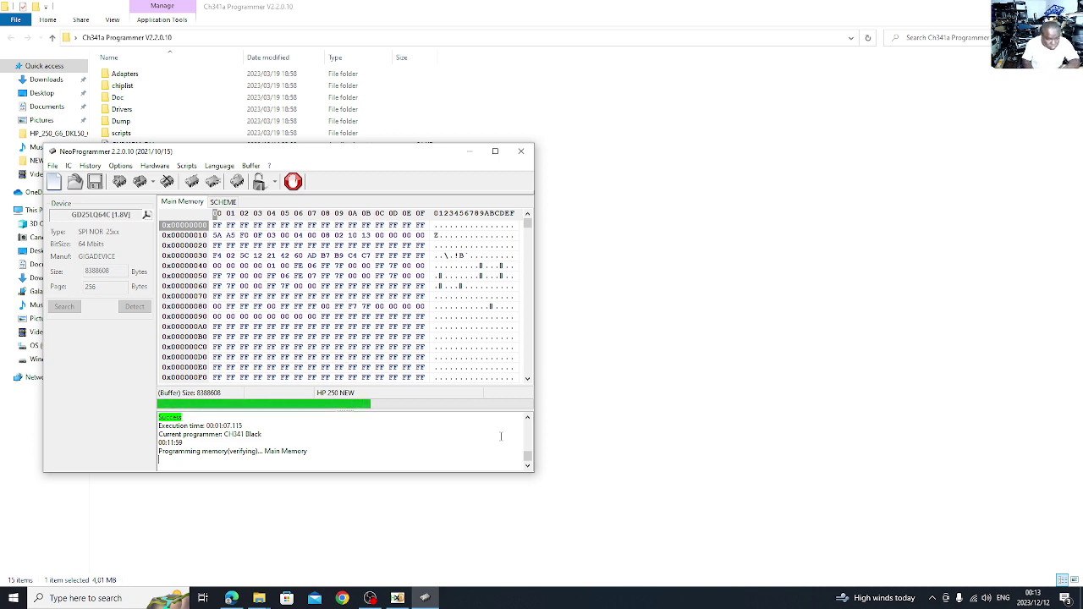
Step: Switch briefly to the OBS scenes, return to NeoProgrammer and review the operation log for the chip's programming and verification
{"action": "left_click", "coordinate": [372, 598]}
{"action": "left_click", "coordinate": [97, 454]}
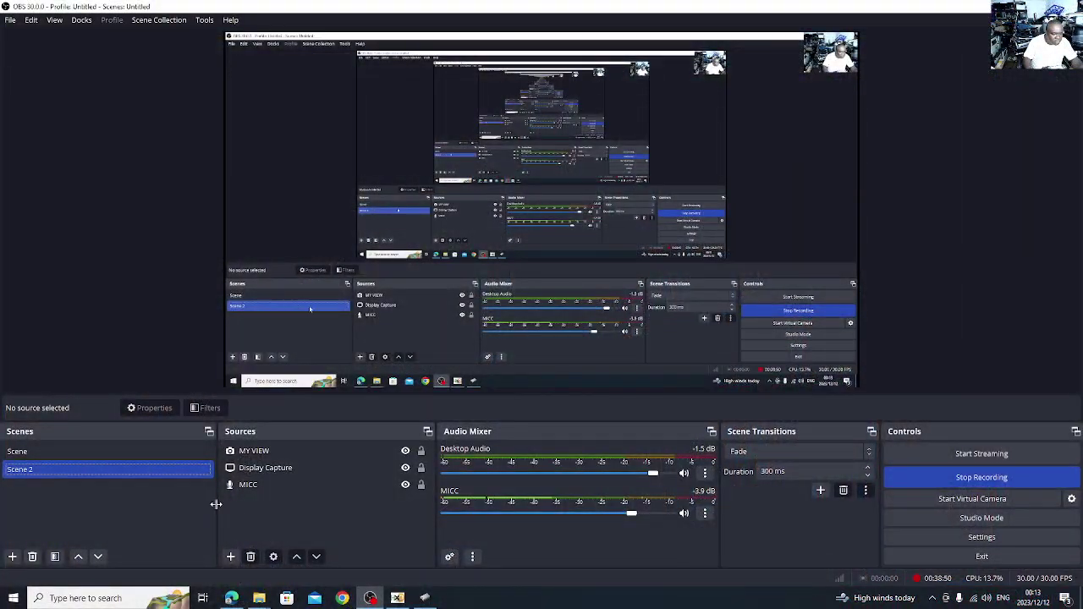
{"action": "left_click", "coordinate": [424, 598]}
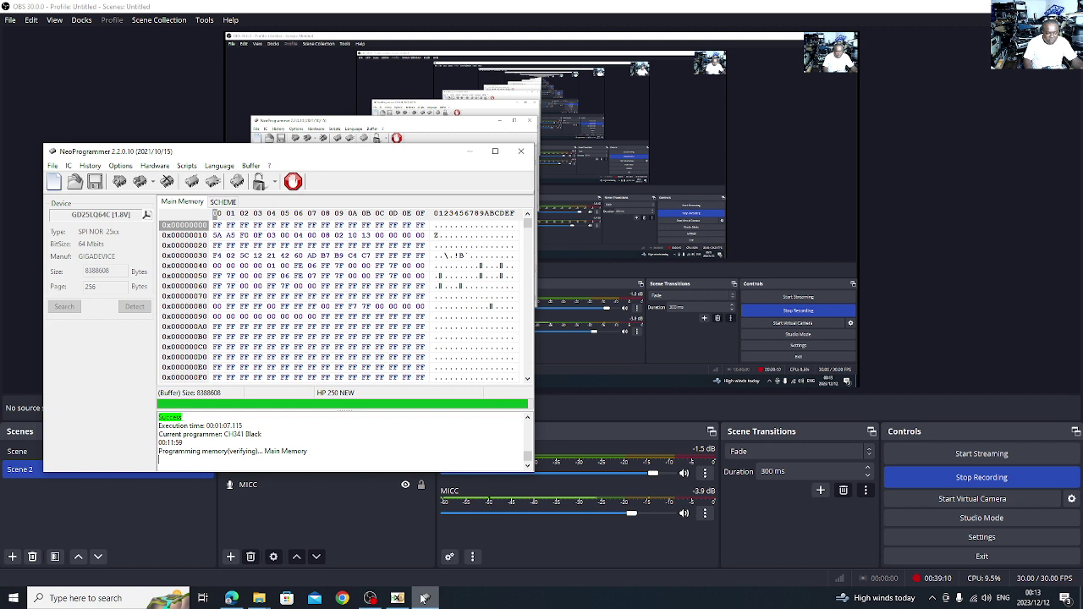
{"action": "scroll", "coordinate": [303, 416], "scroll_direction": "up", "scroll_amount": 1}
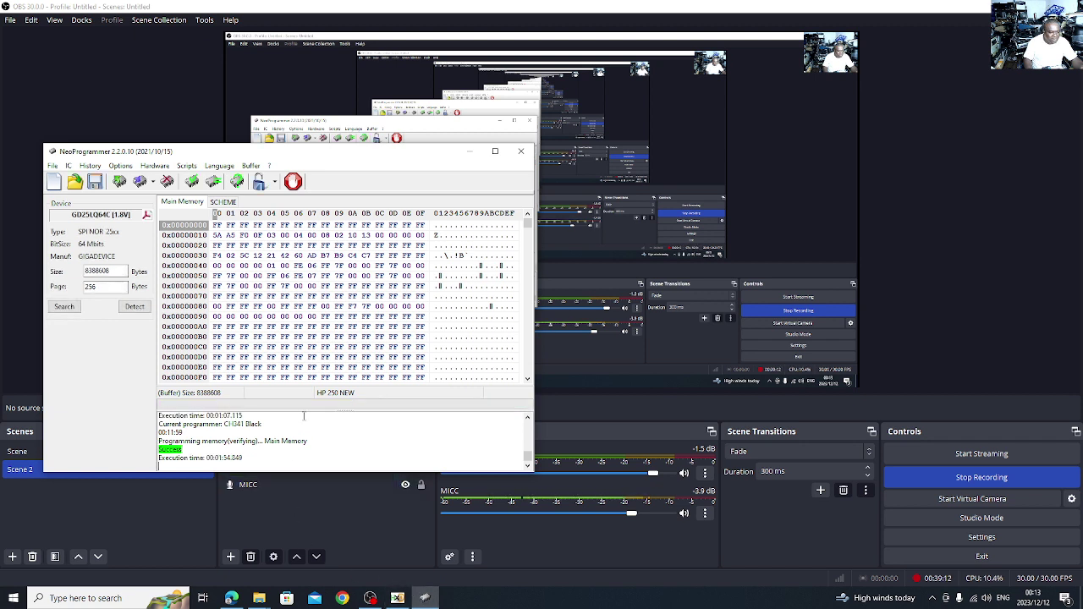
{"action": "scroll", "coordinate": [305, 433], "scroll_direction": "up", "scroll_amount": 5}
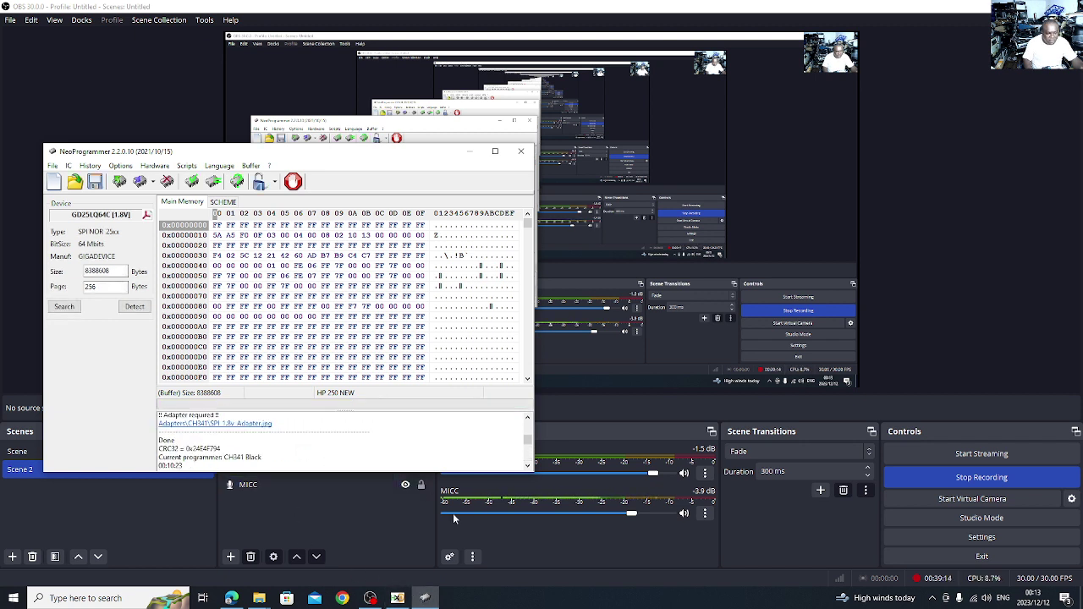